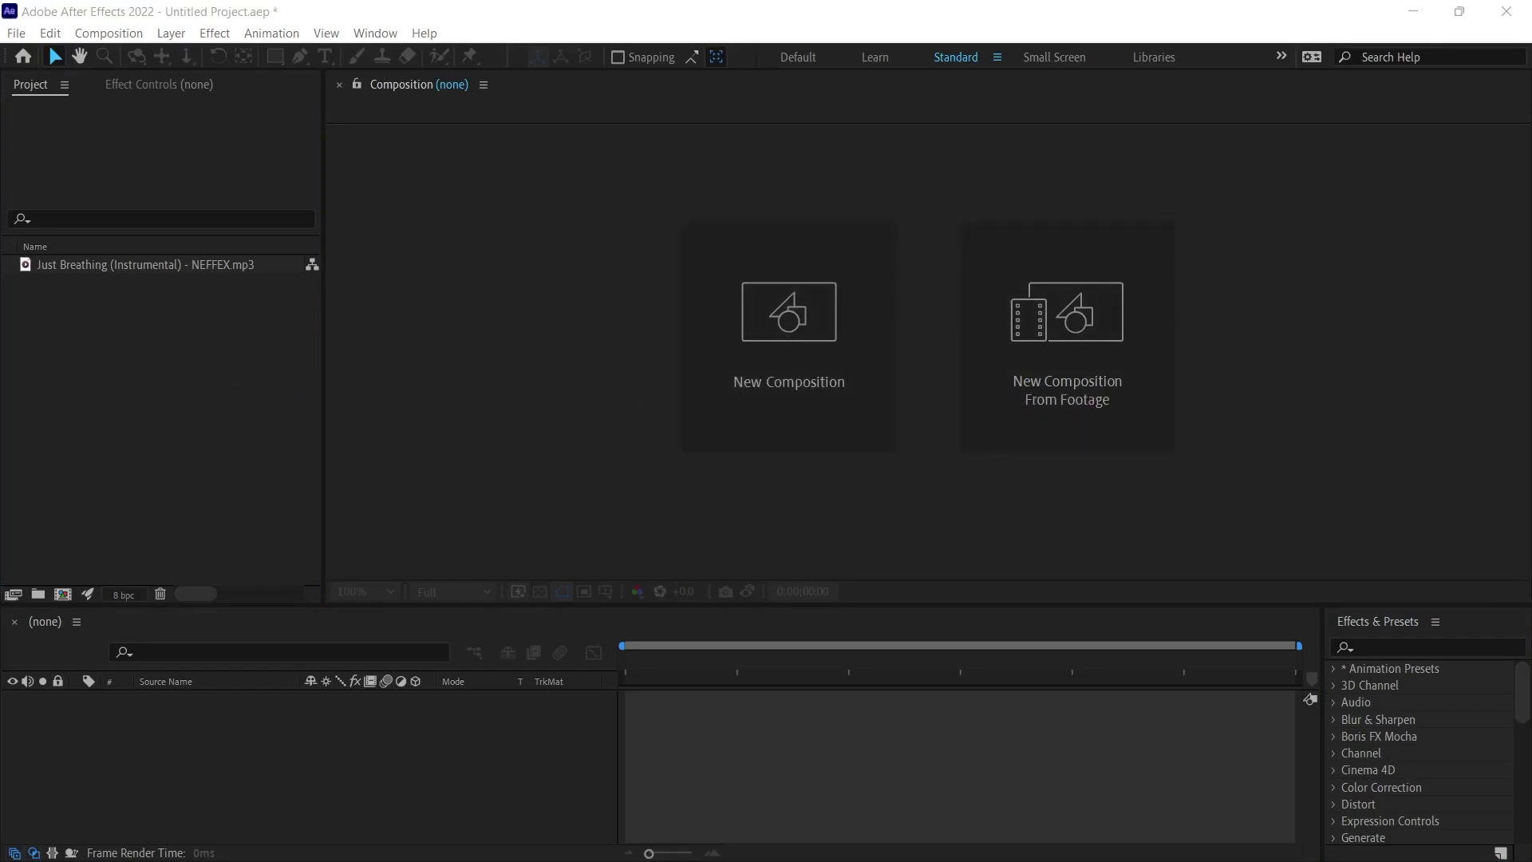
Create Comp 1 as HDTV 1080 29.97, 30 seconds long, with a black background colour
click(789, 347)
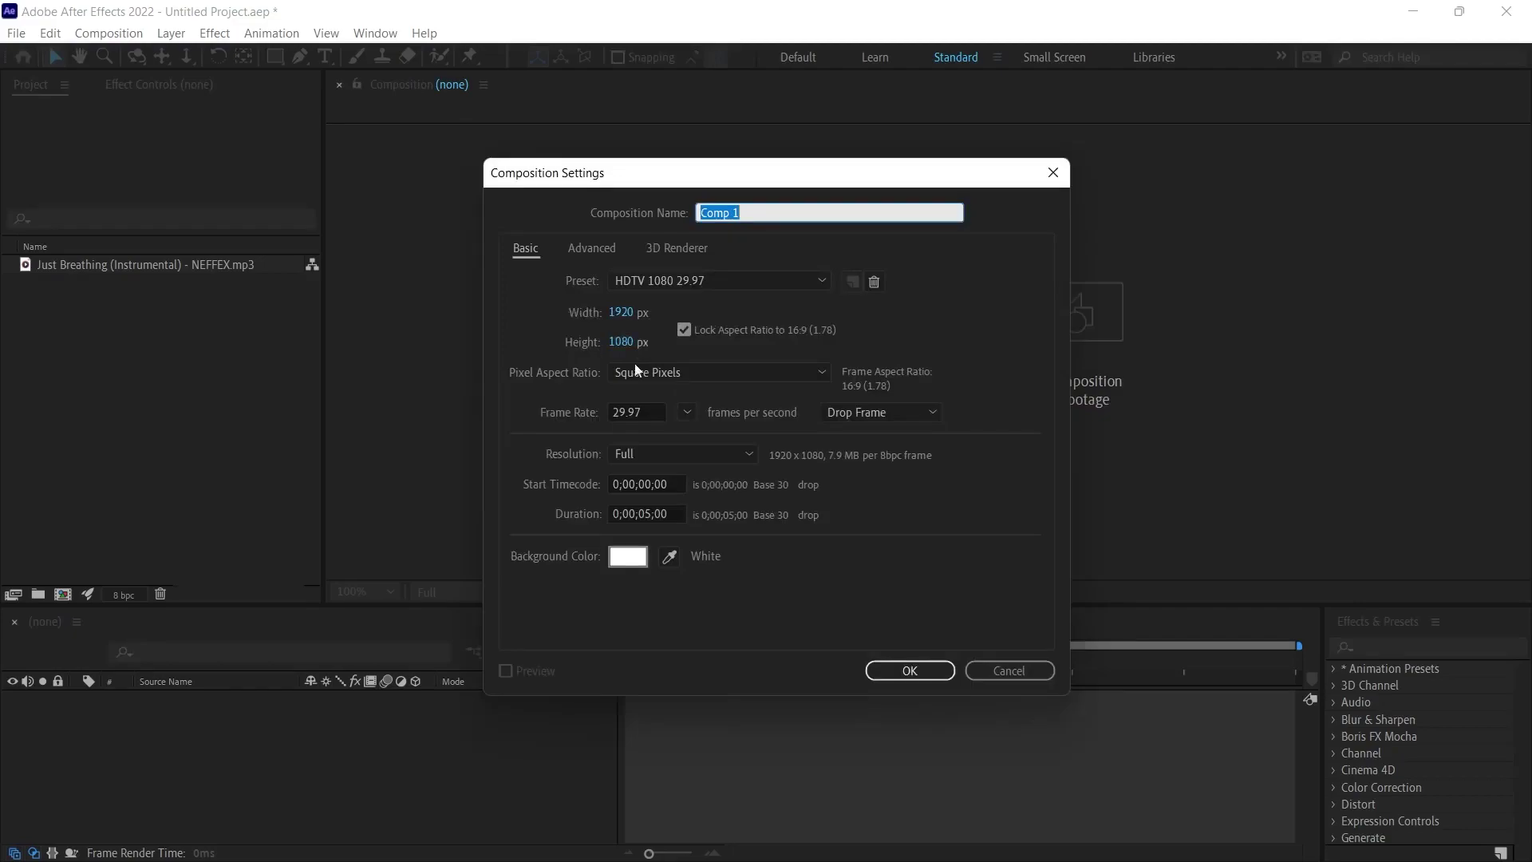
click(628, 557)
drag(698, 519, 781, 572)
click(964, 322)
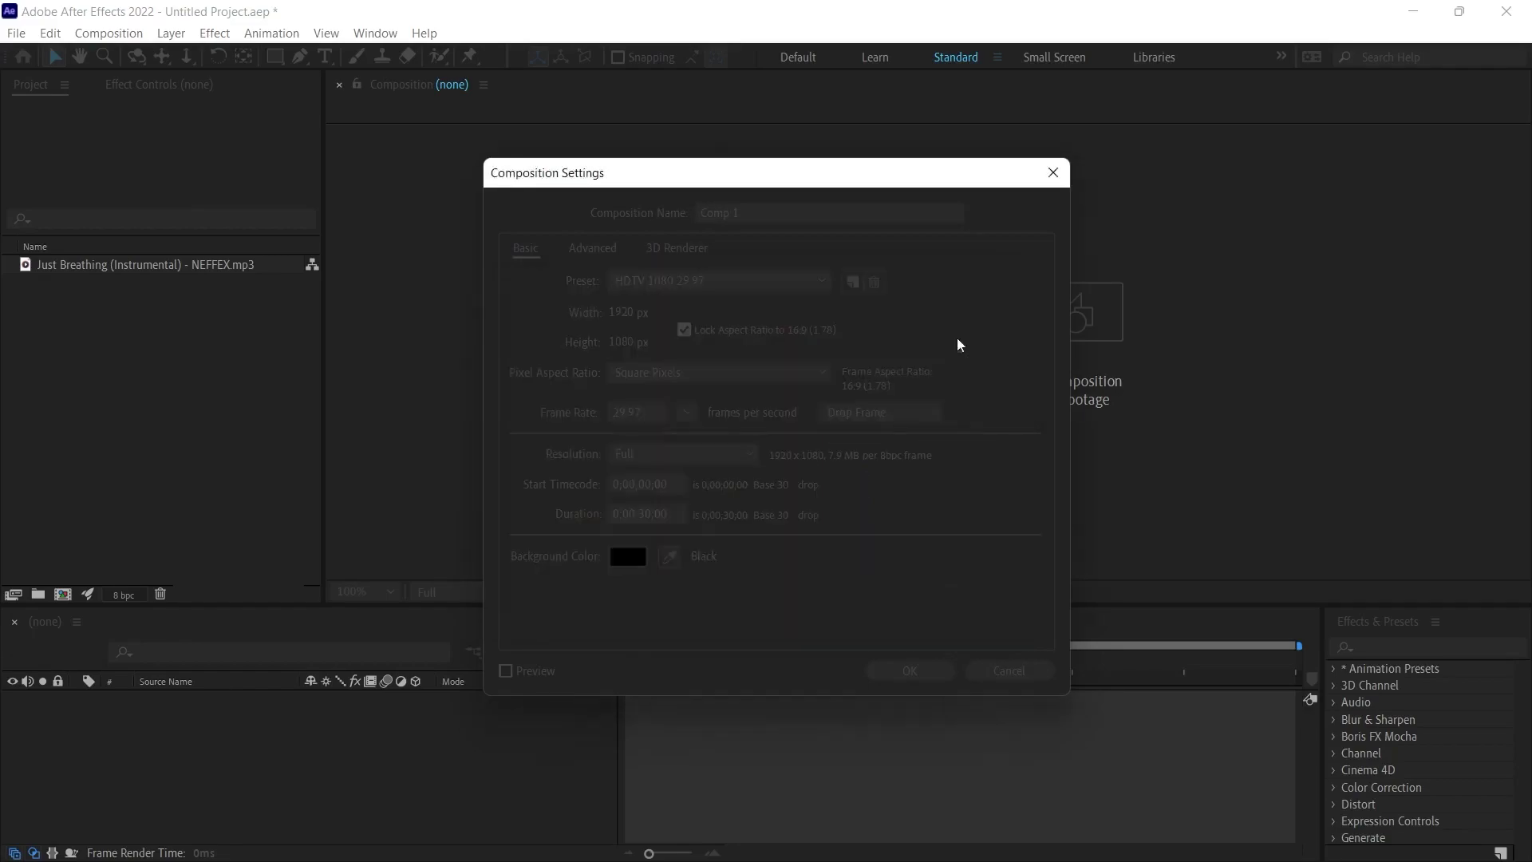
click(910, 671)
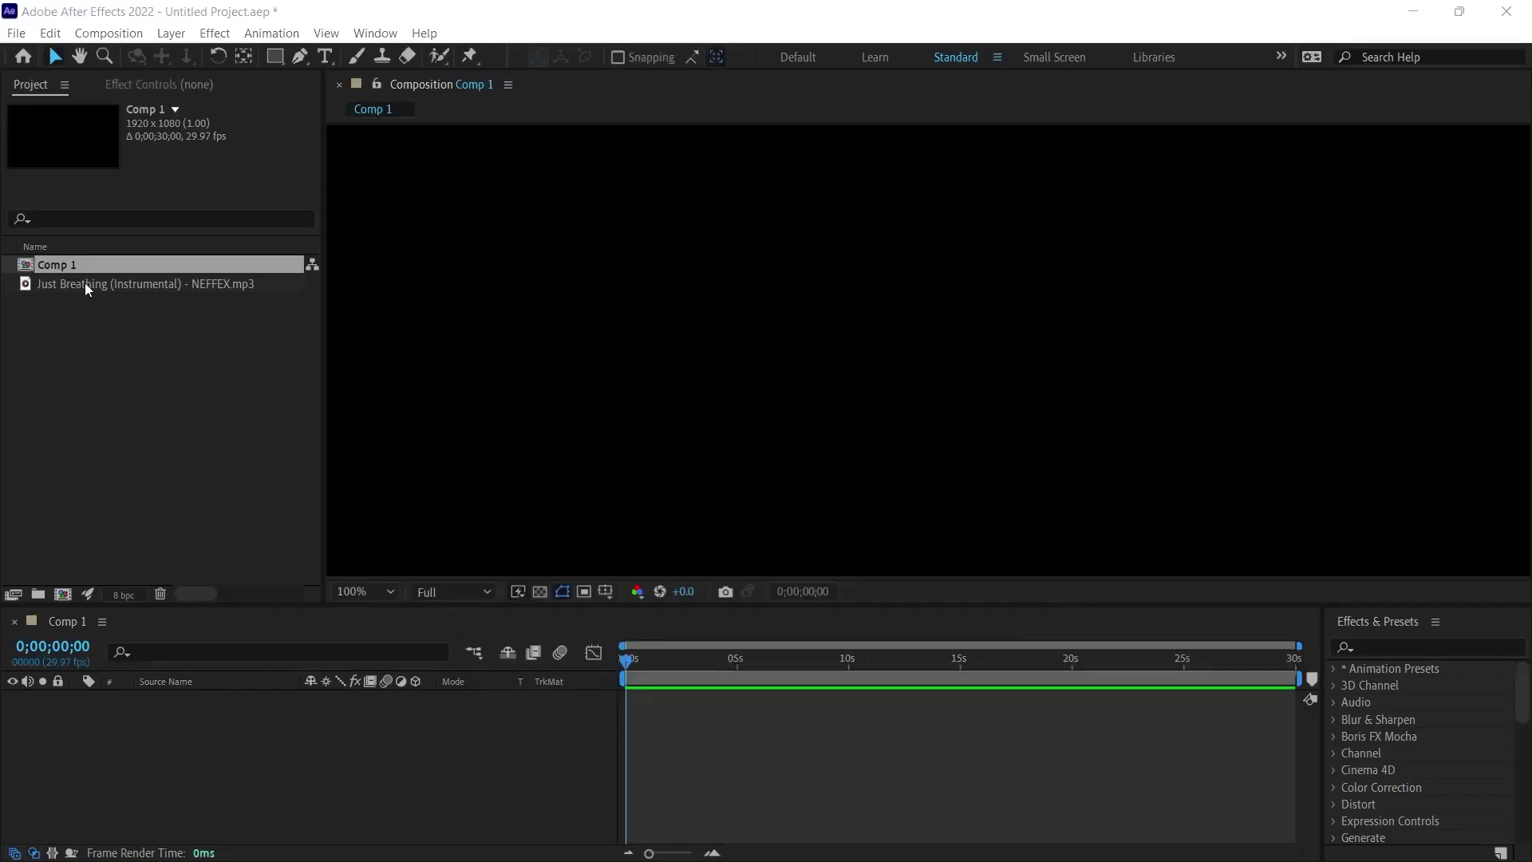
Drop the NEFFEX mp3 into the timeline, reveal its waveform and preview the music
drag(85, 284, 222, 758)
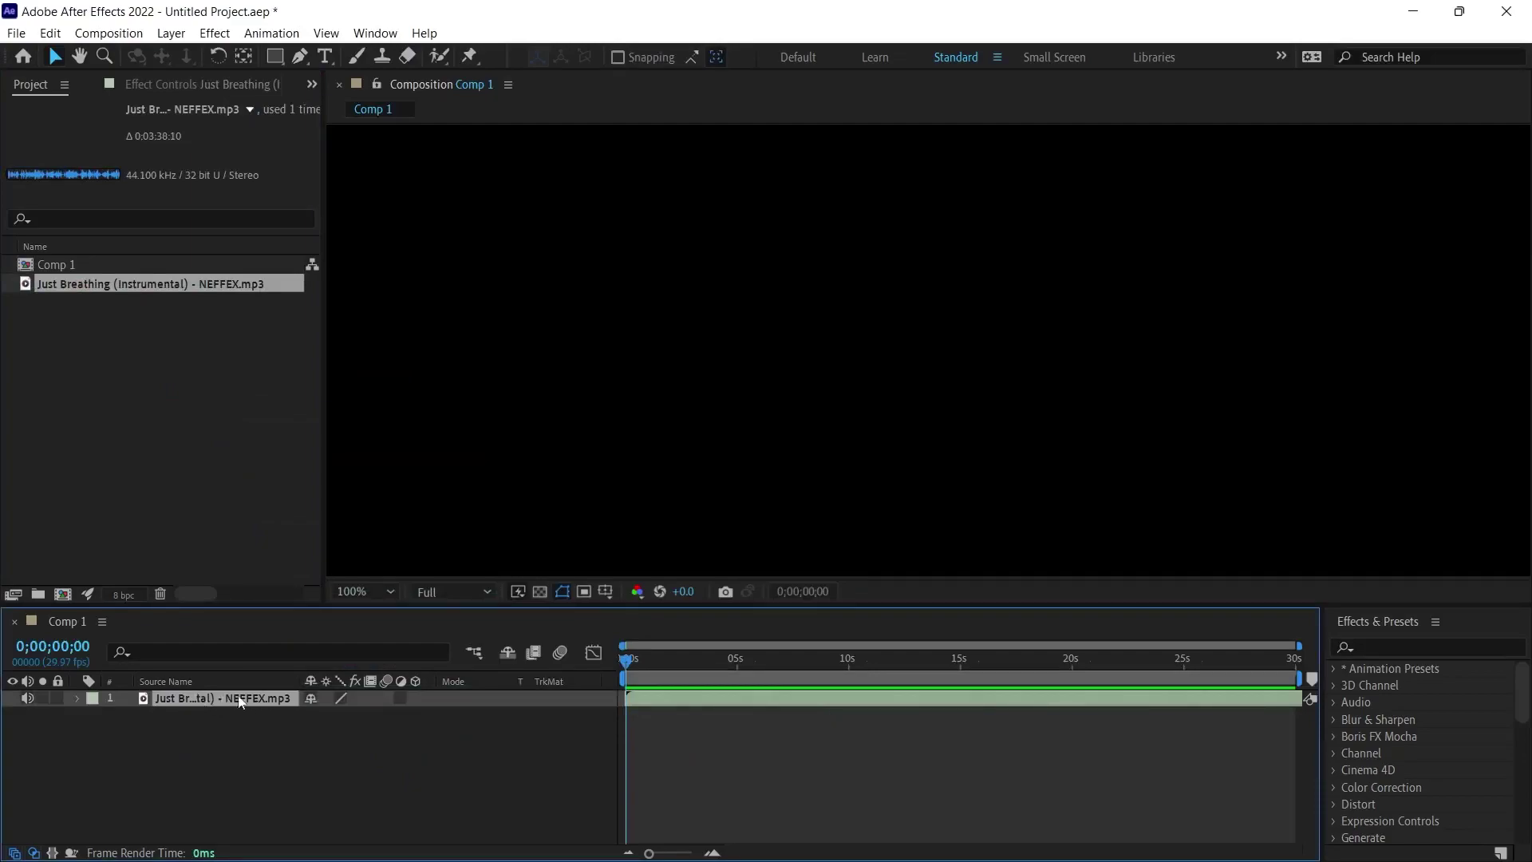
key(l)
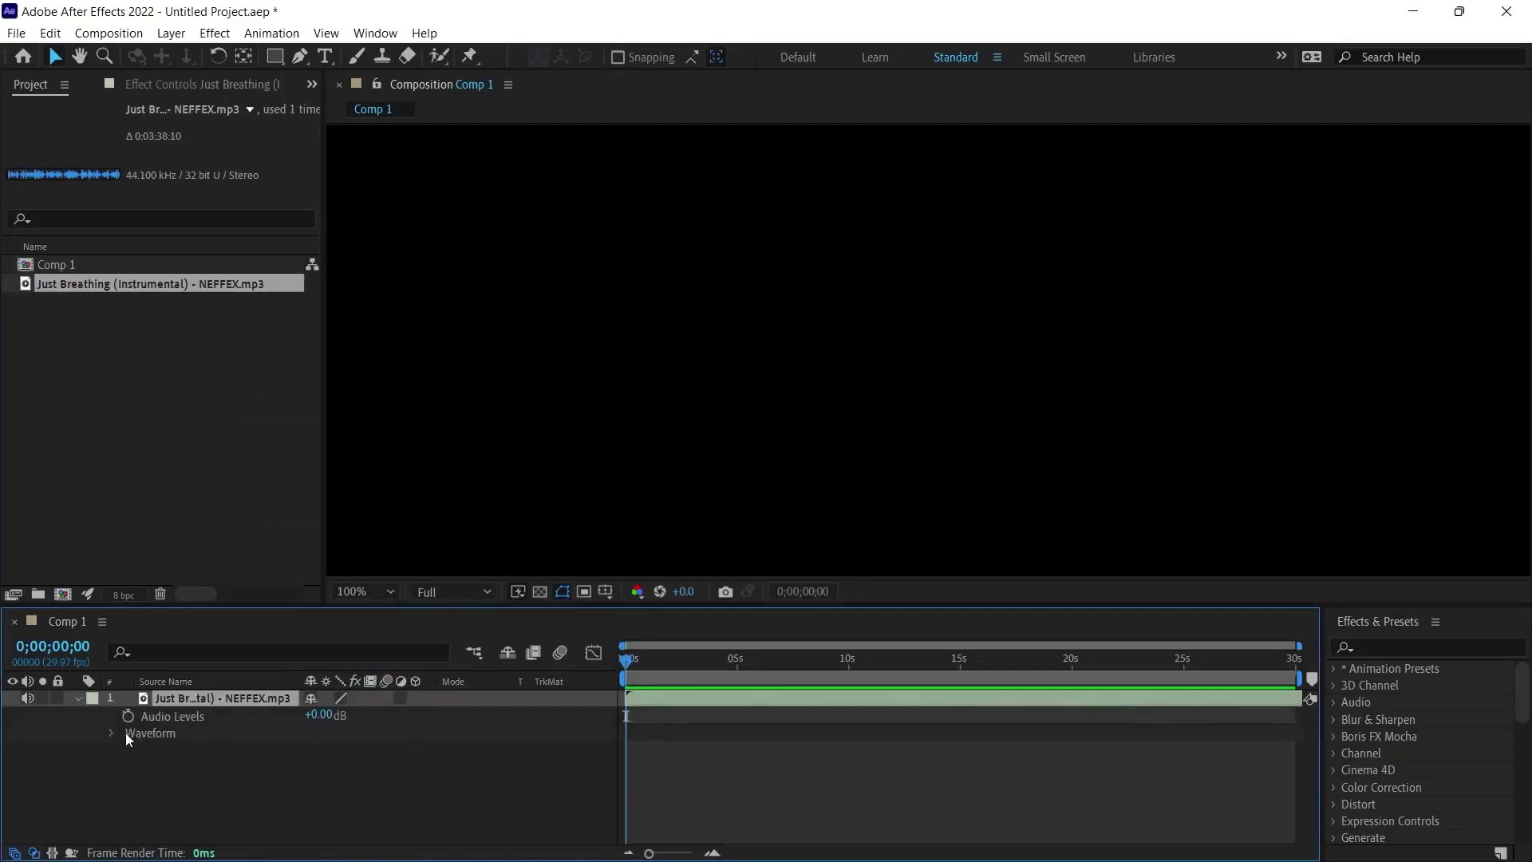
click(109, 732)
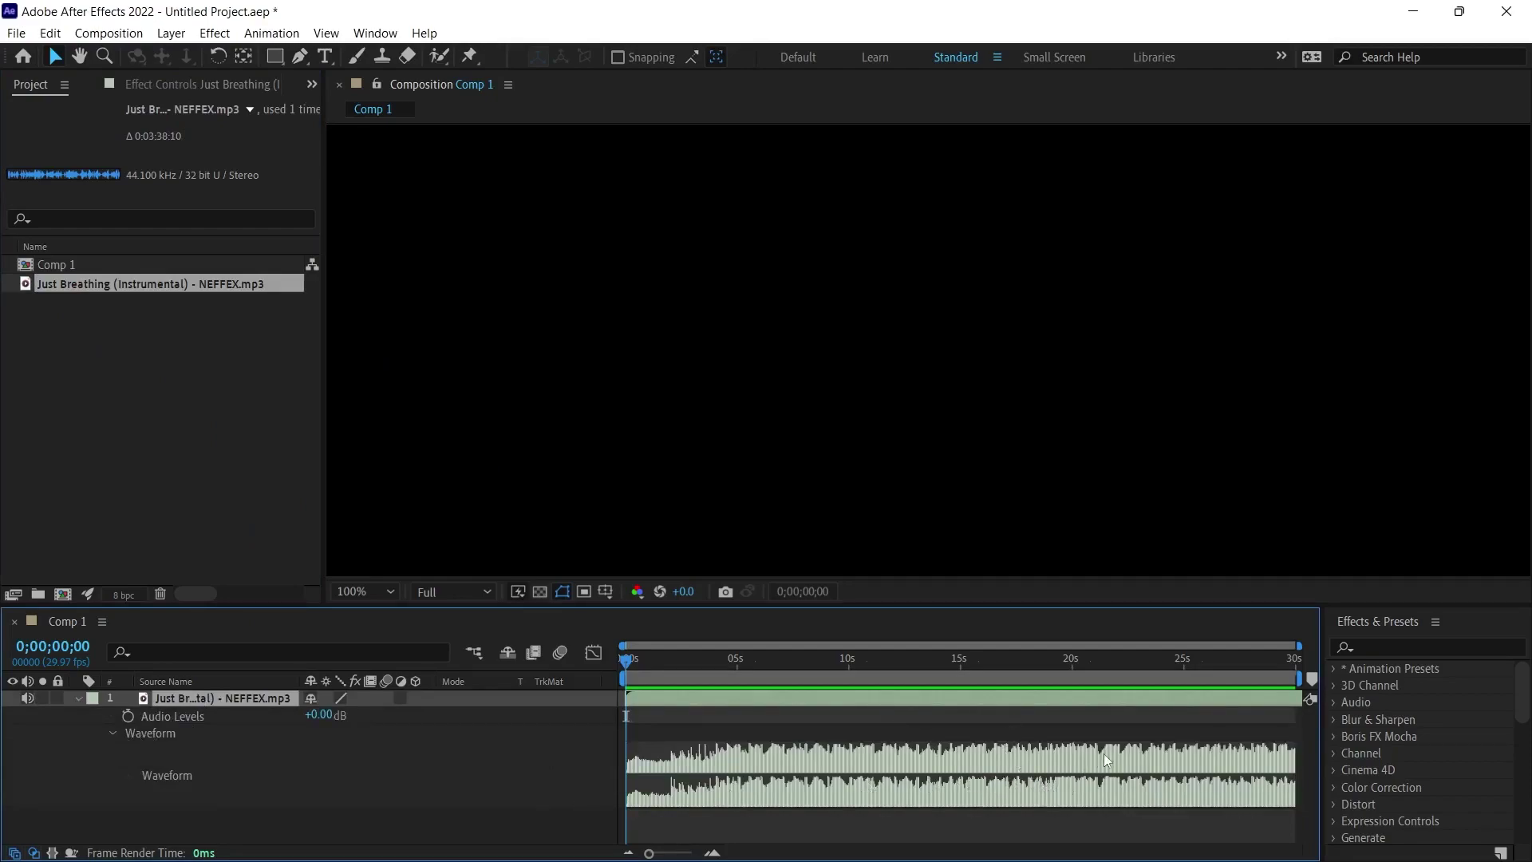
key(space)
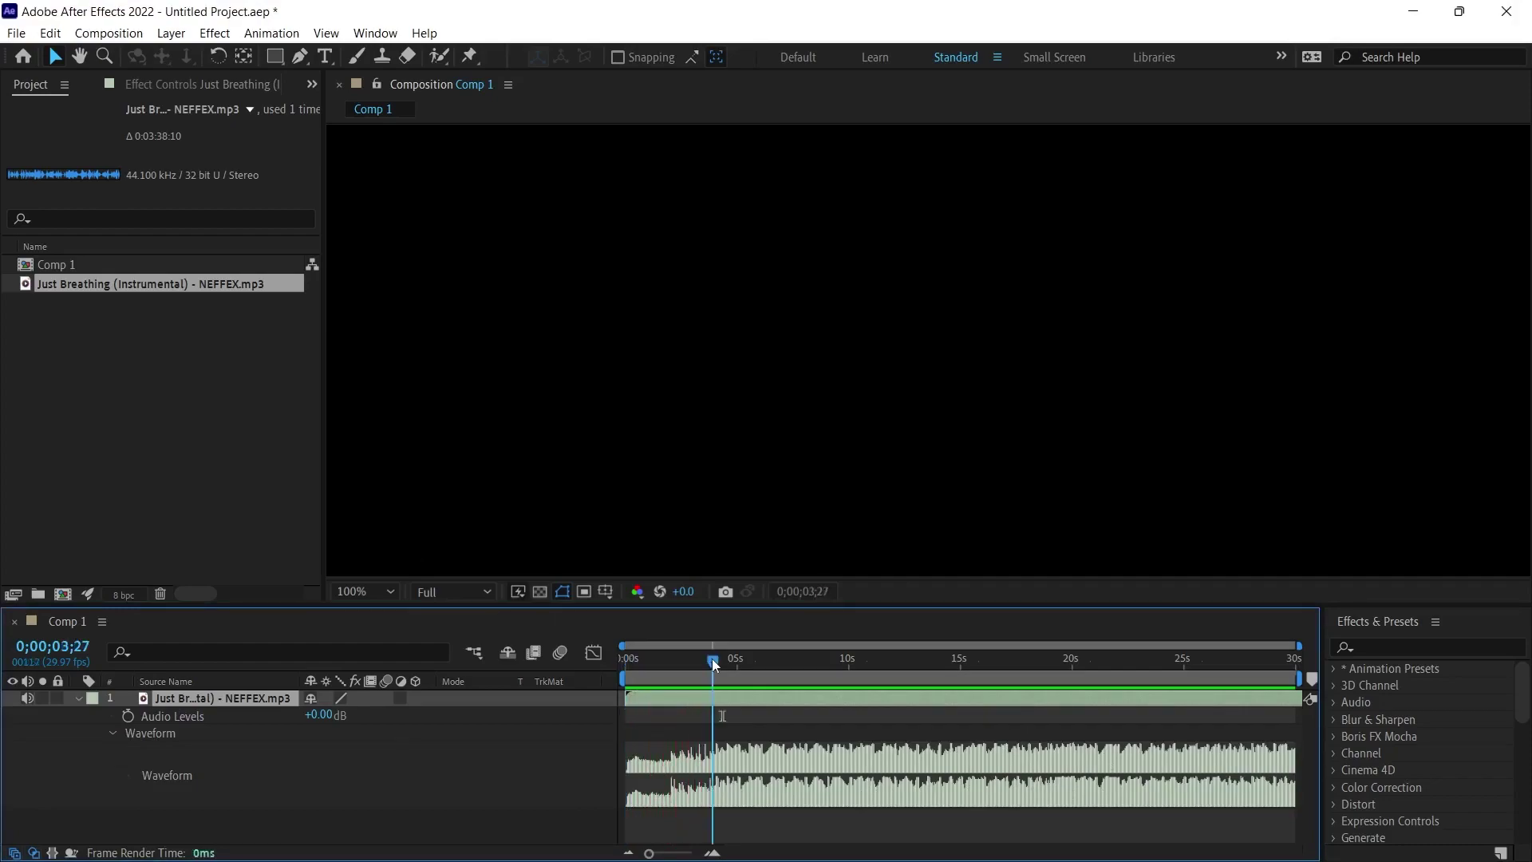
Return playback to the start, collapse the audio layer and fit the frame in view
drag(715, 662, 626, 659)
key(l)
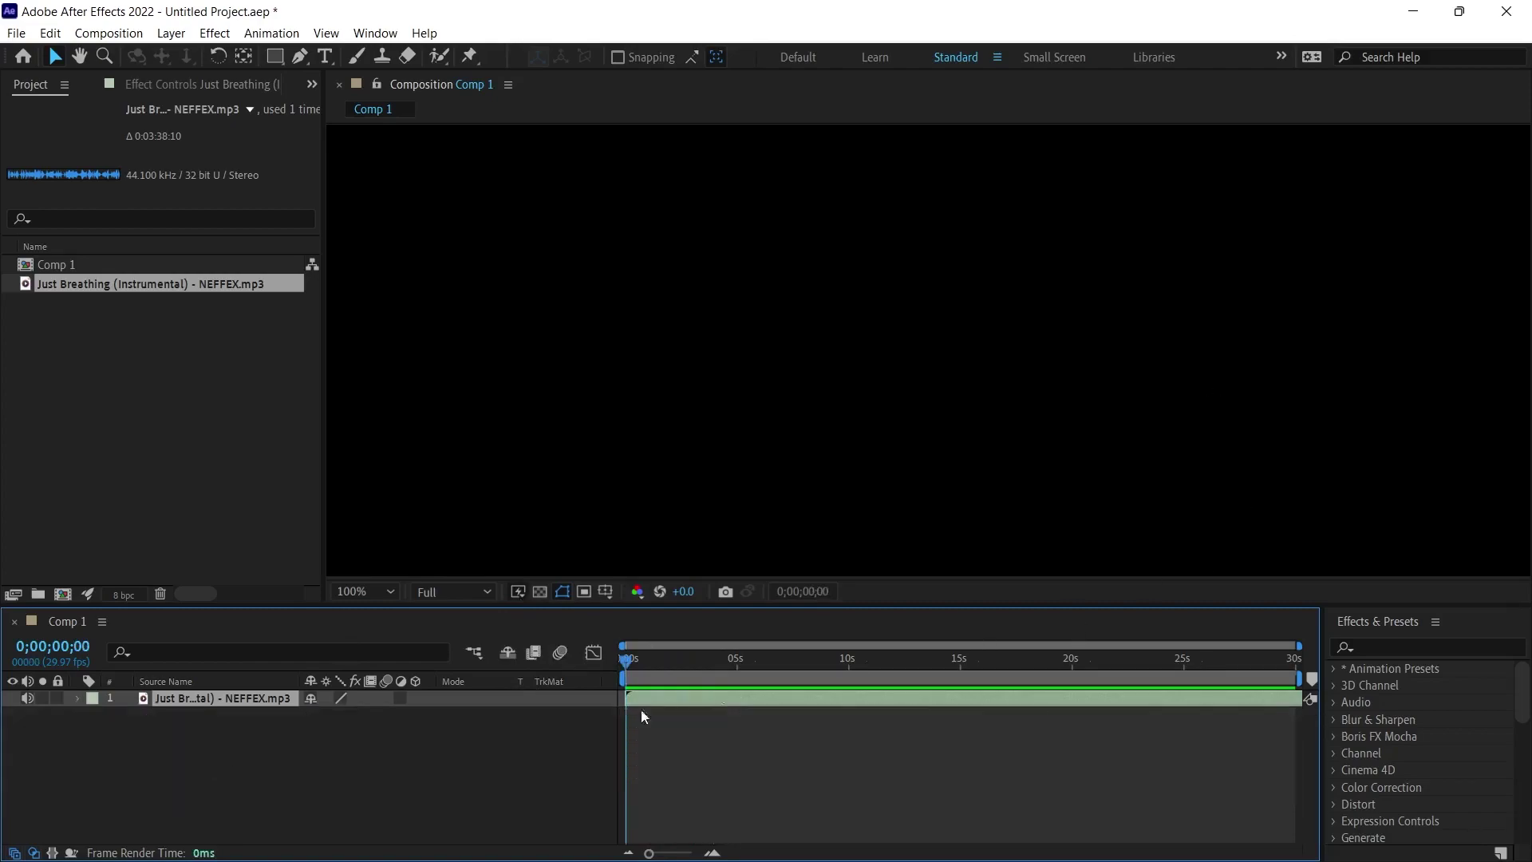
key(shift+slash)
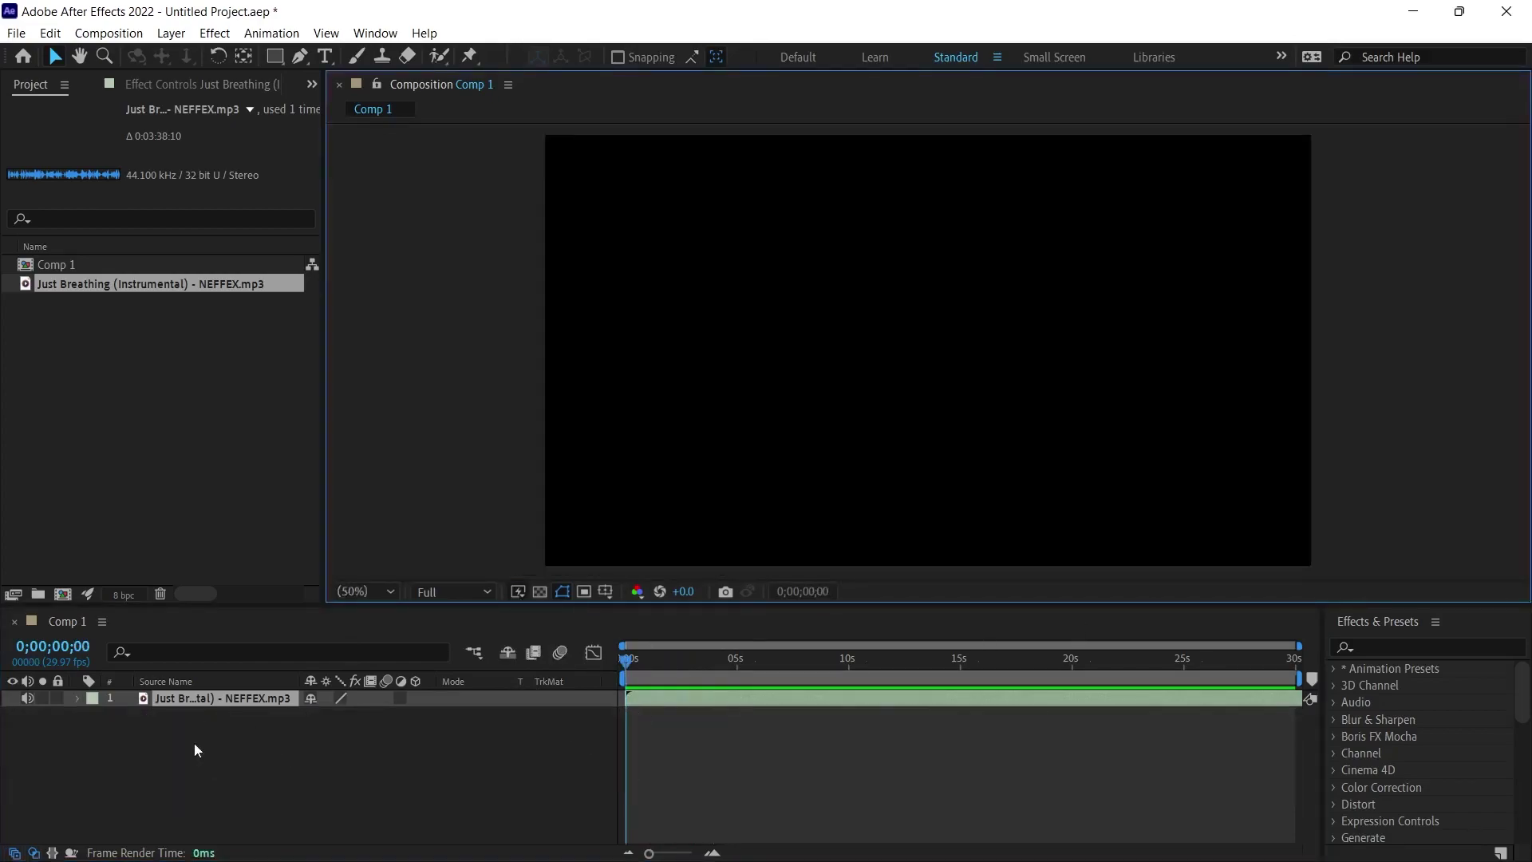
Add a new comp-size black solid named Audio Spectrum above the music track
right_click(328, 734)
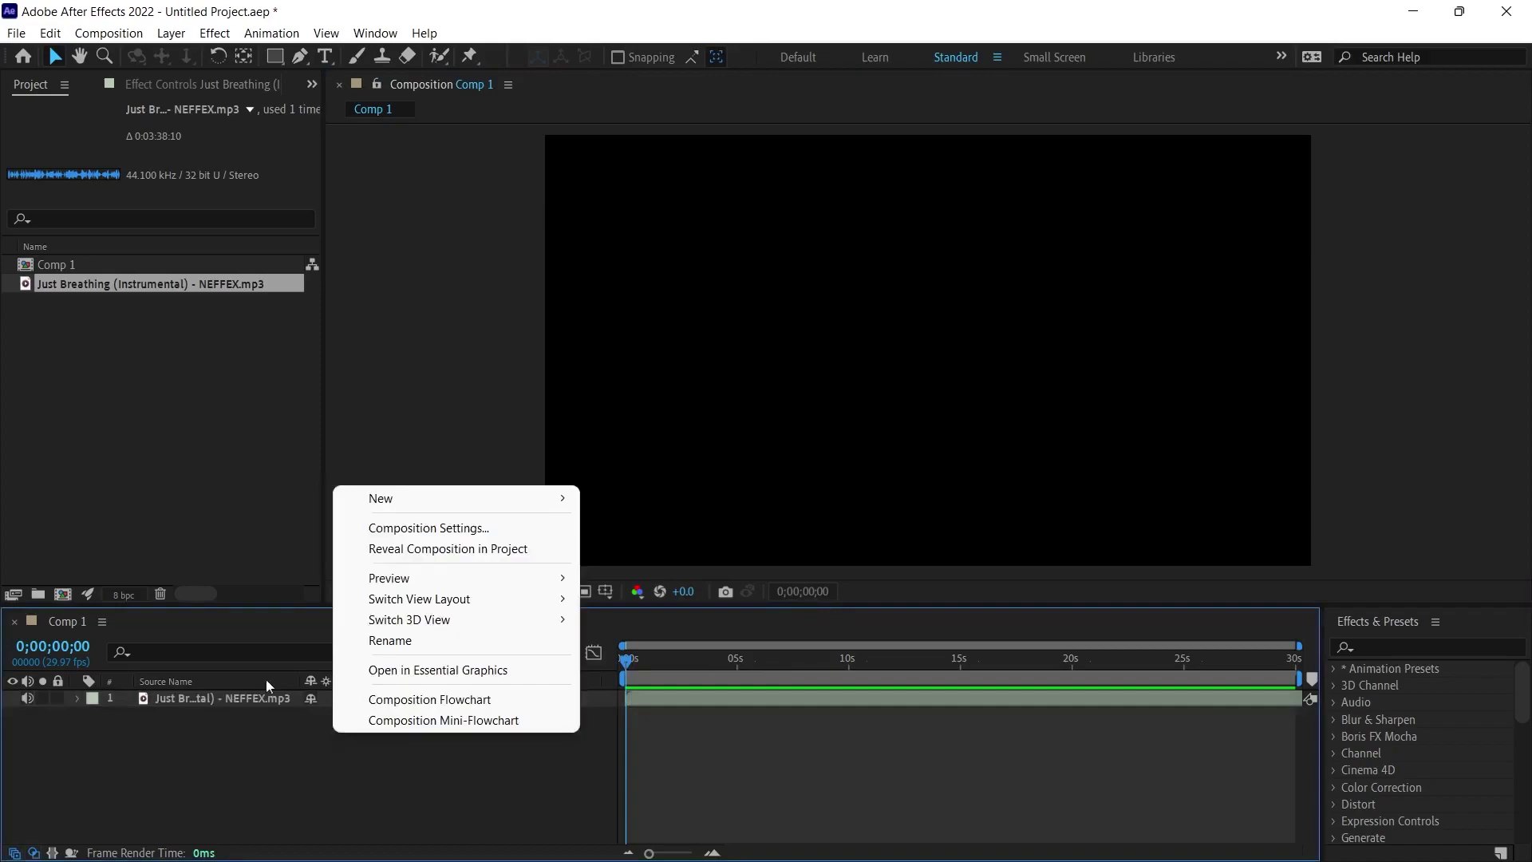
mouse_move(455, 499)
click(645, 550)
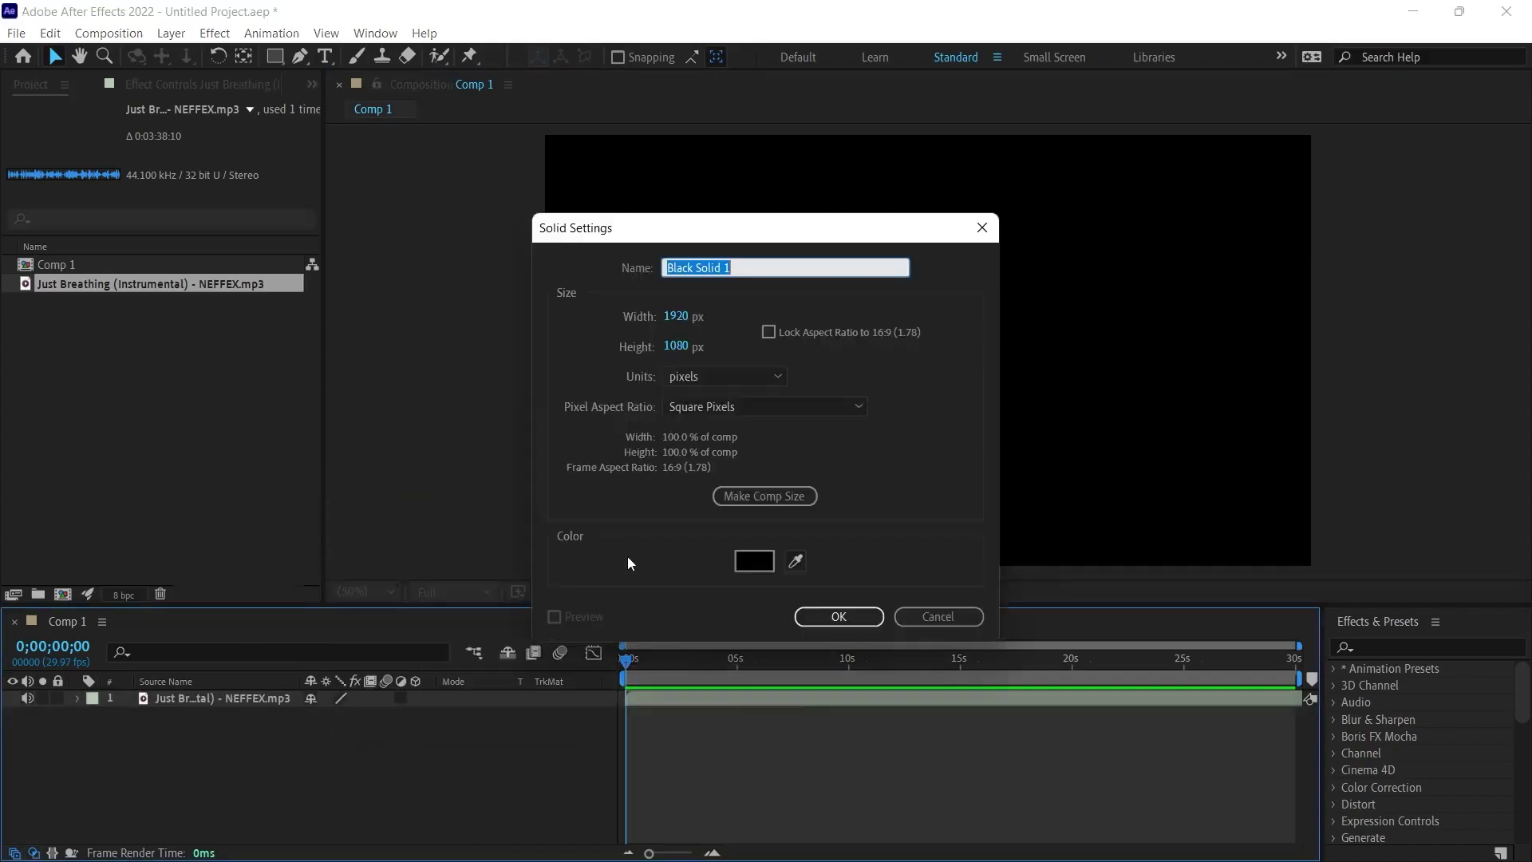
click(754, 496)
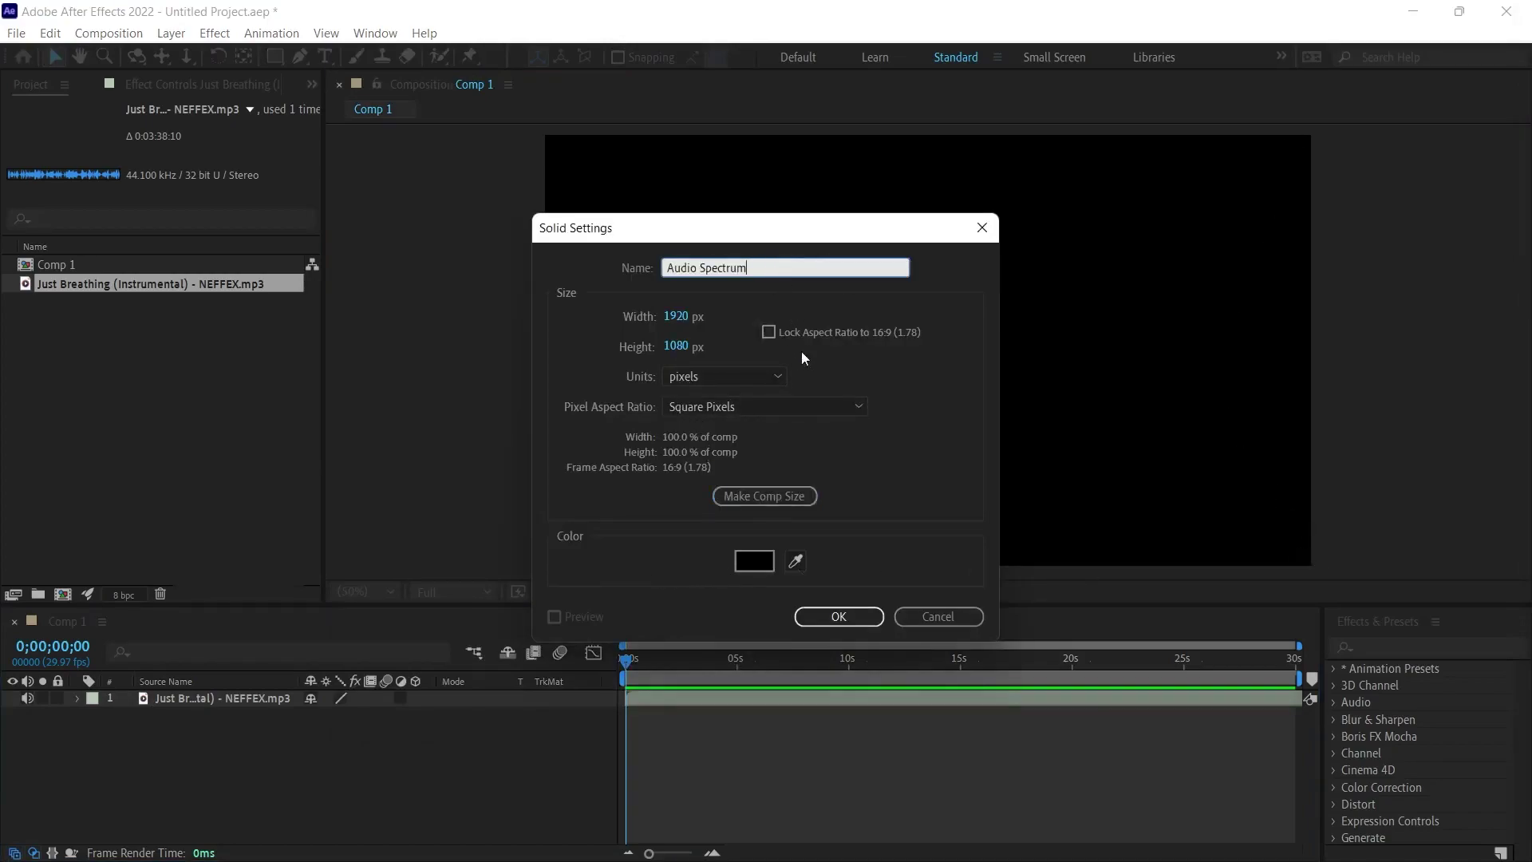
click(839, 616)
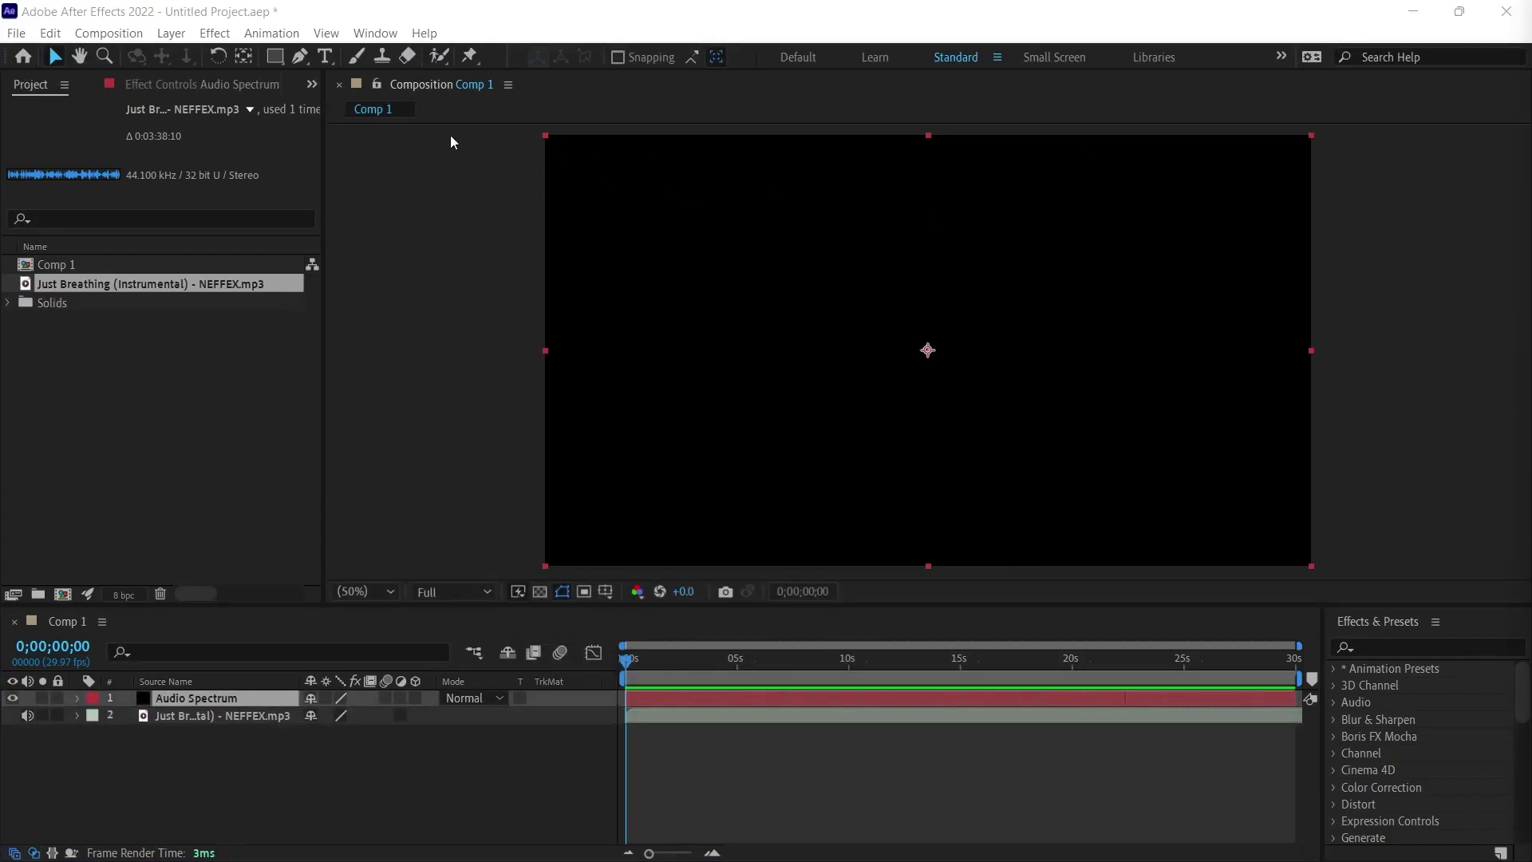
Draw a square rectangle mask near the frame centre on the Audio Spectrum solid
key(p)
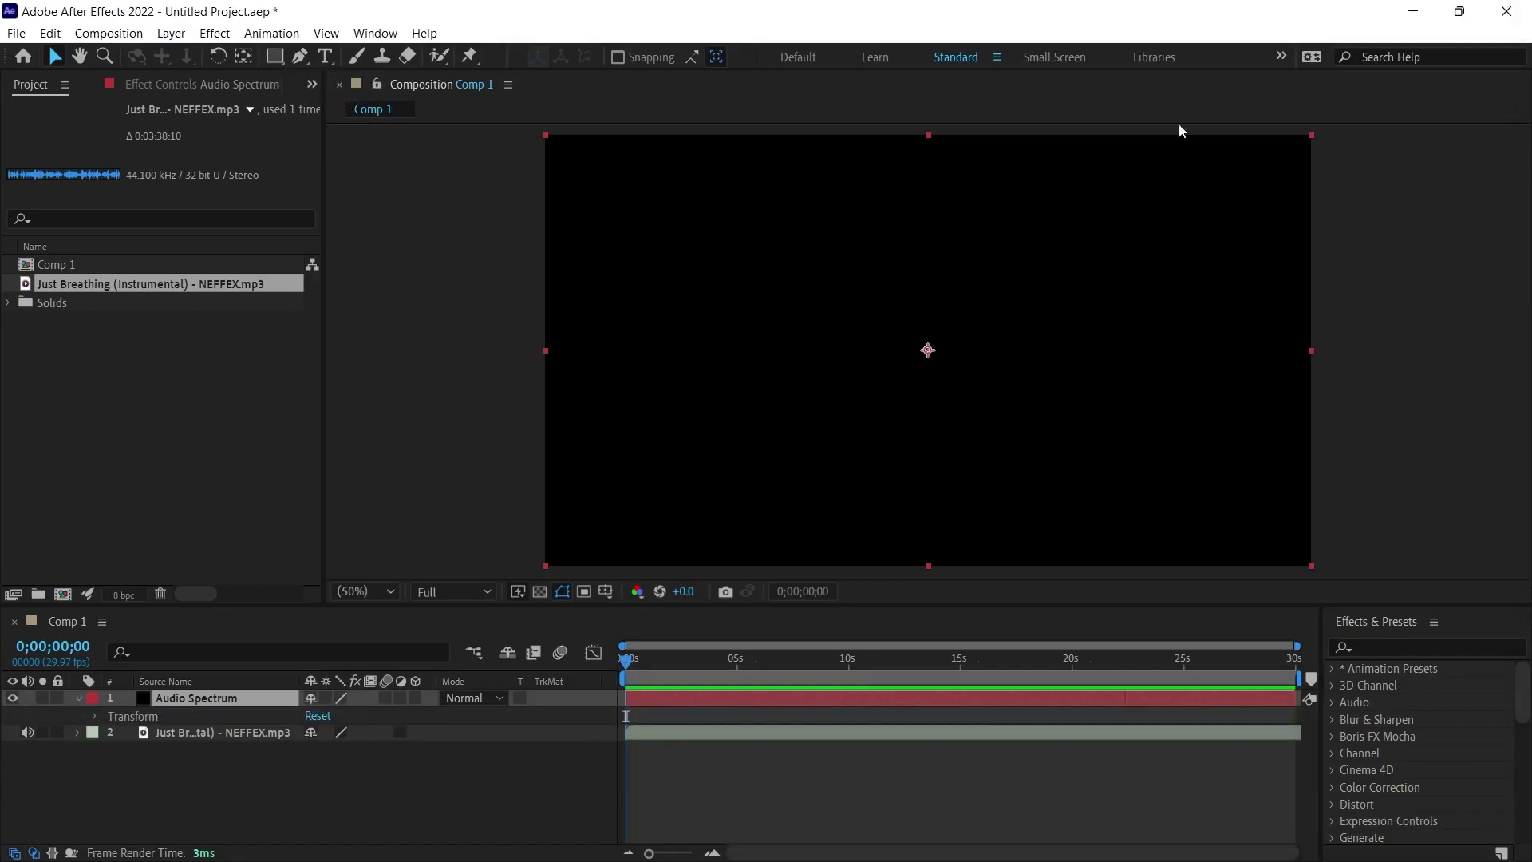
click(276, 58)
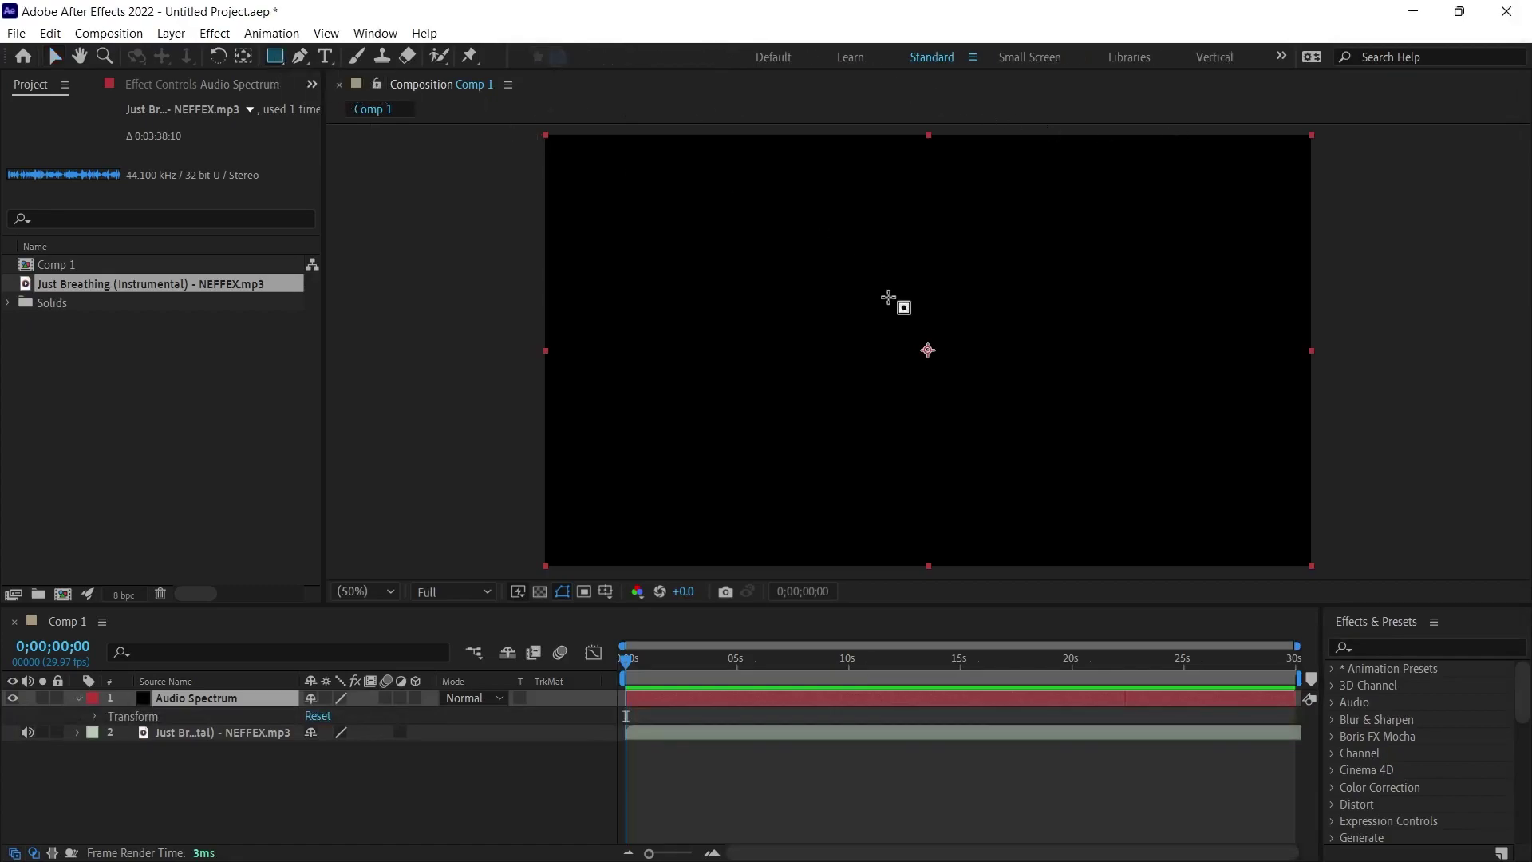
mouse_move(812, 257)
mouse_down()
mouse_move(1019, 450)
mouse_move(1026, 475)
mouse_up()
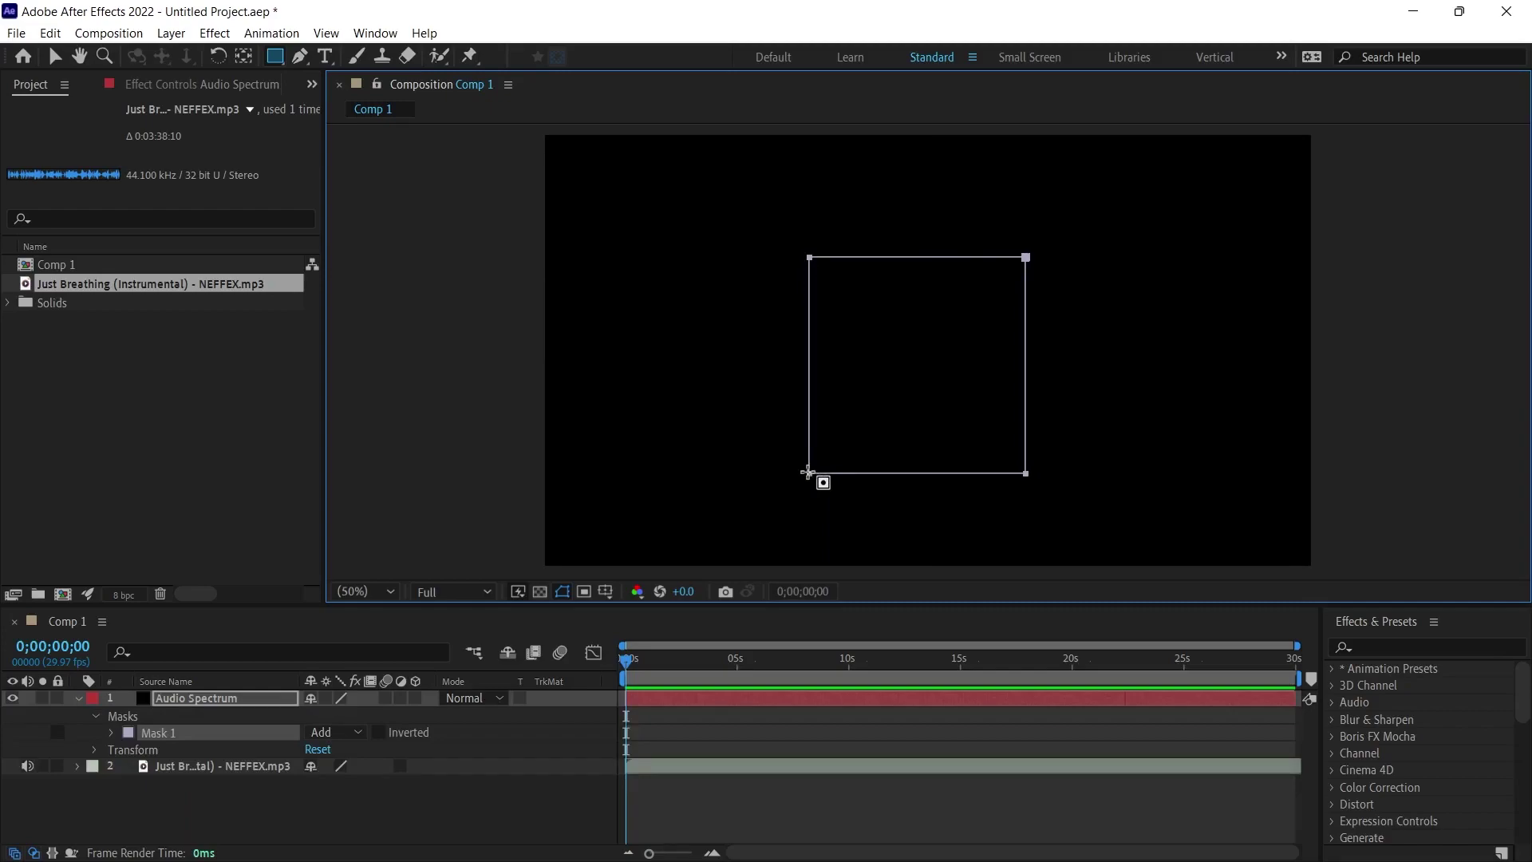
Remove the square mask's bottom-left vertex with the Delete Vertex Tool, leaving a triangle
click(299, 56)
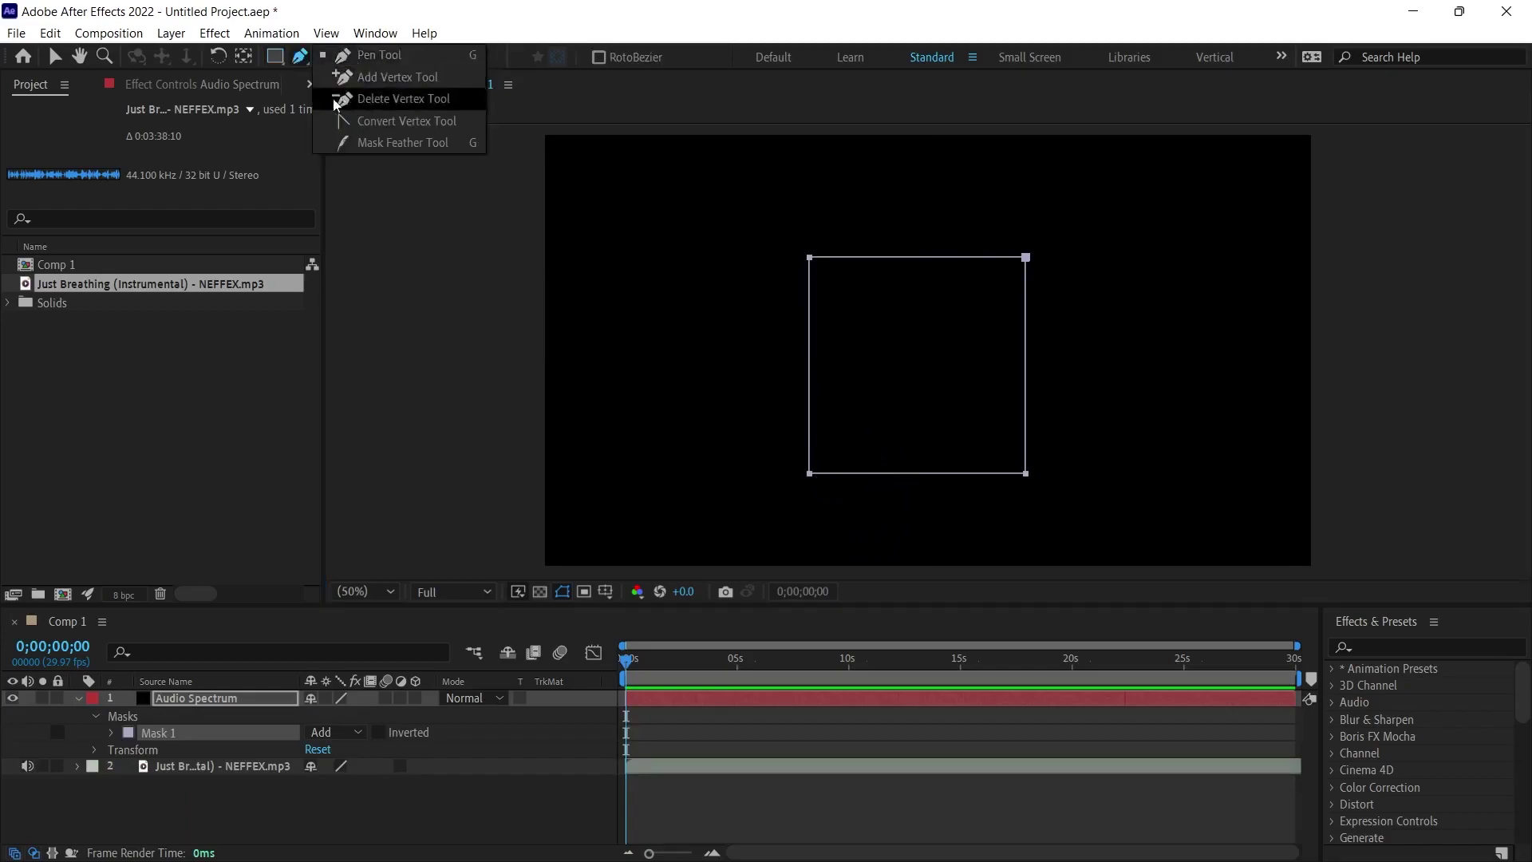
click(407, 102)
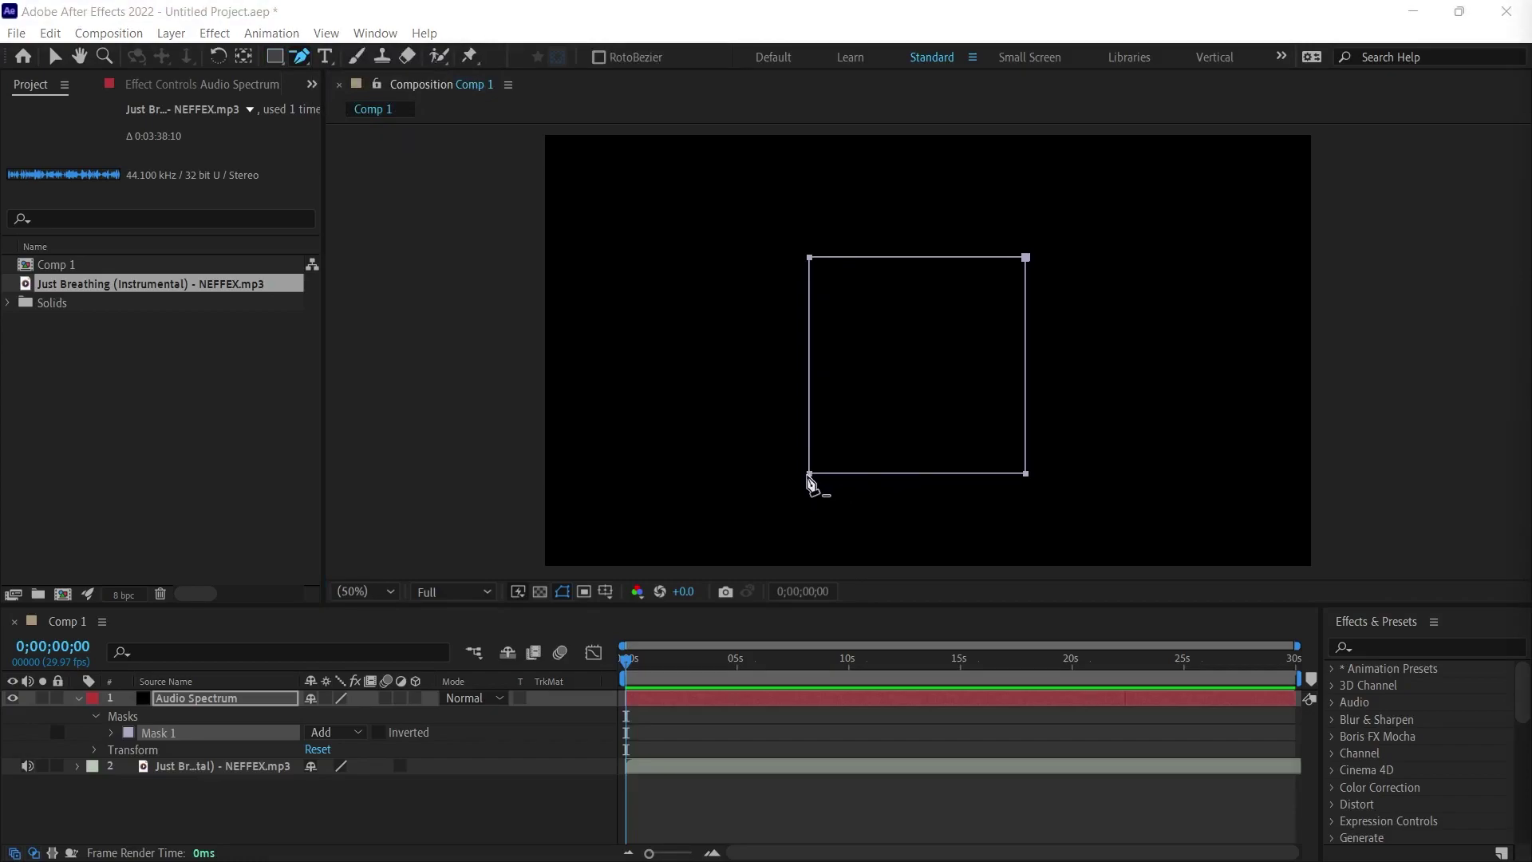
click(811, 477)
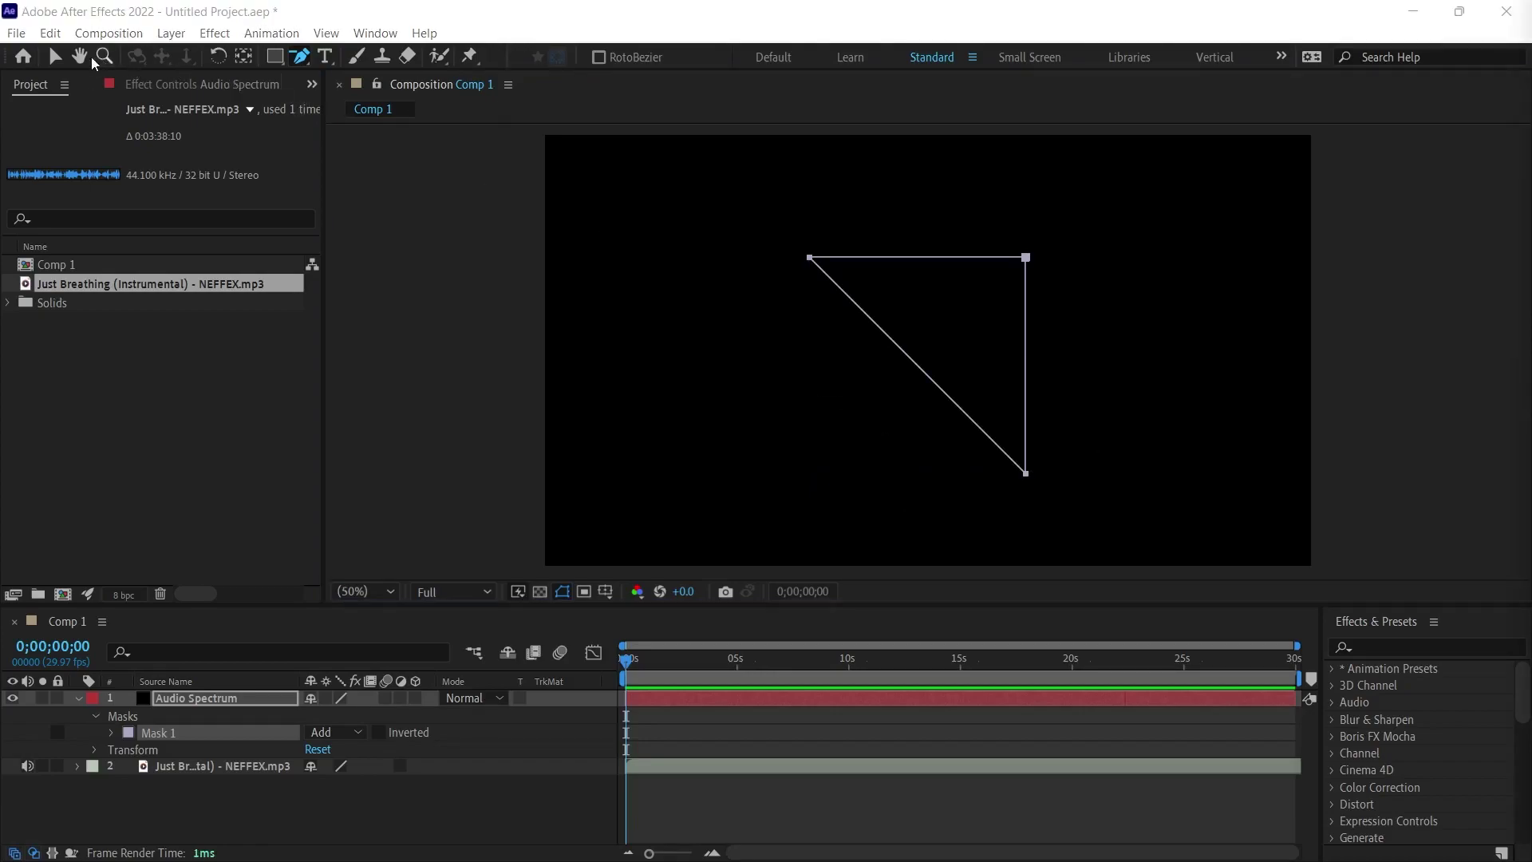
Free-transform the triangle mask, rotating it 45 degrees into an upside-down triangle
click(56, 58)
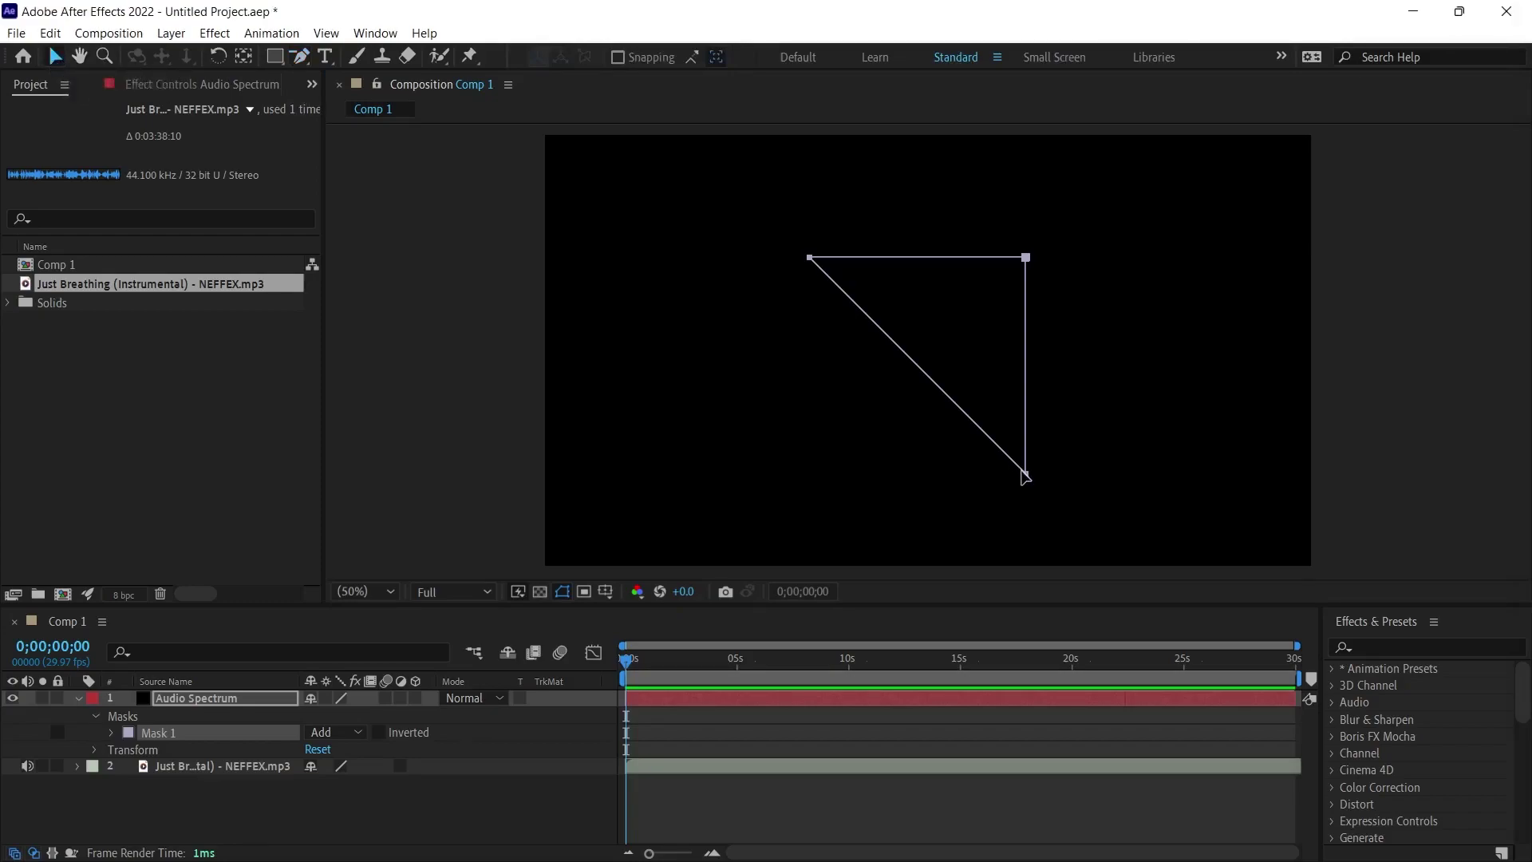
double_click(1025, 477)
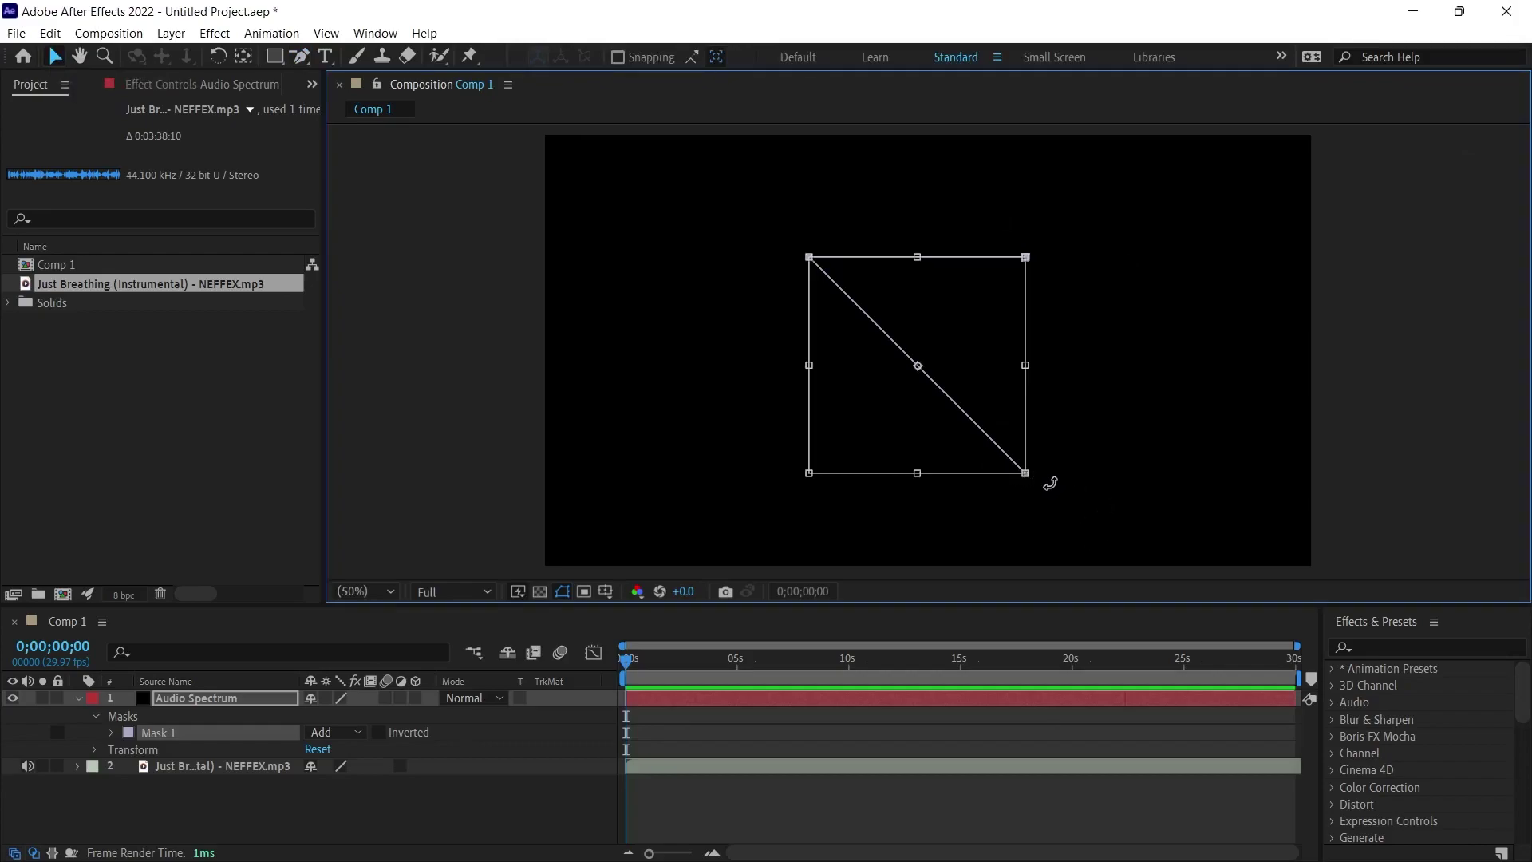
drag(1049, 482, 763, 418)
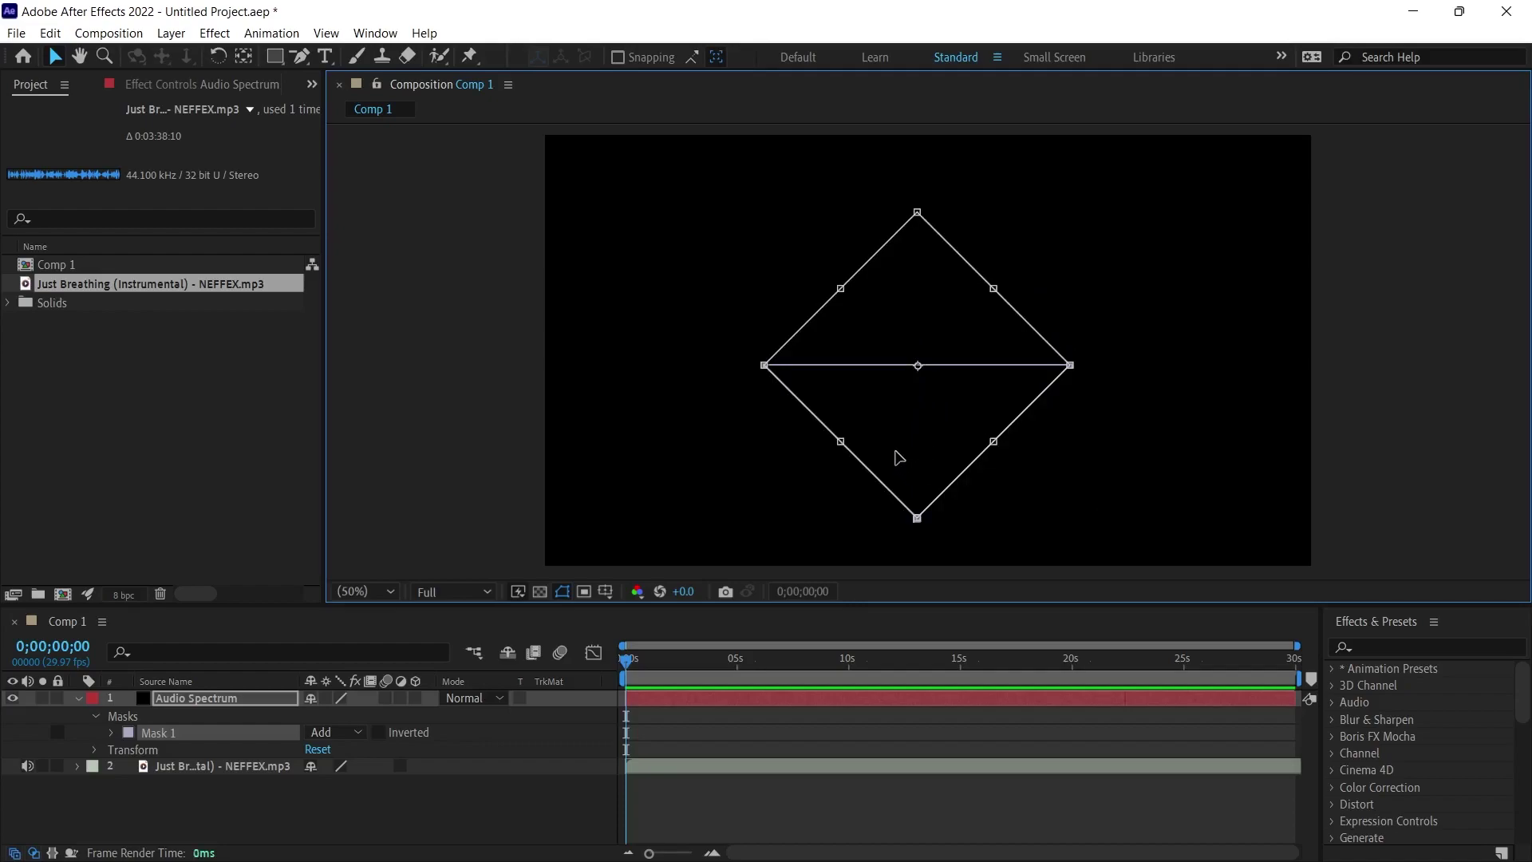
key(Return)
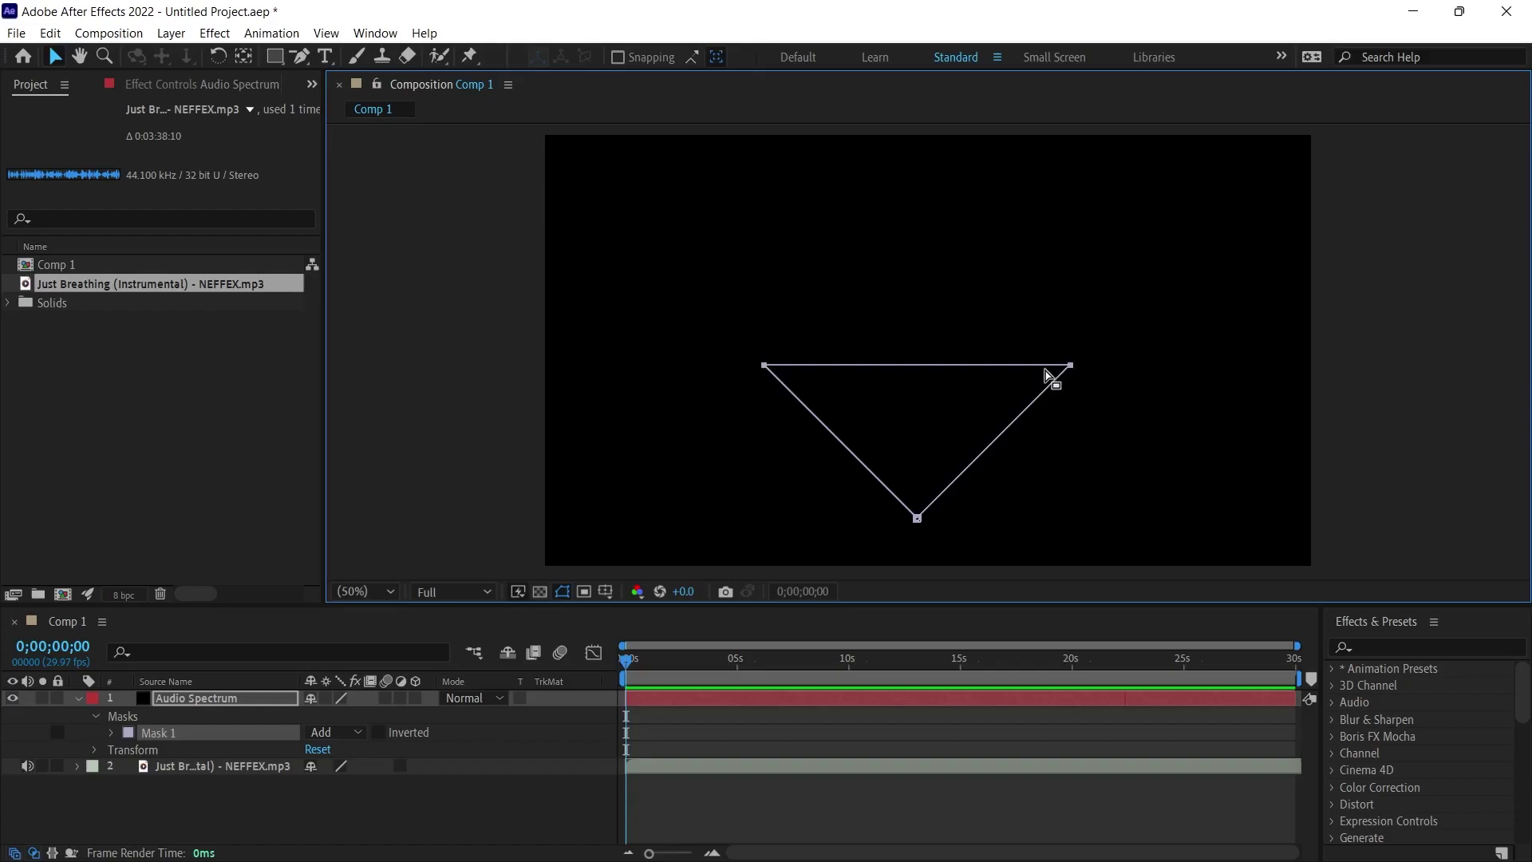
Nudge the triangle's top corners upward for a wider flat top edge
key(shift+Up)
key(shift+Up)
key(shift+Up)
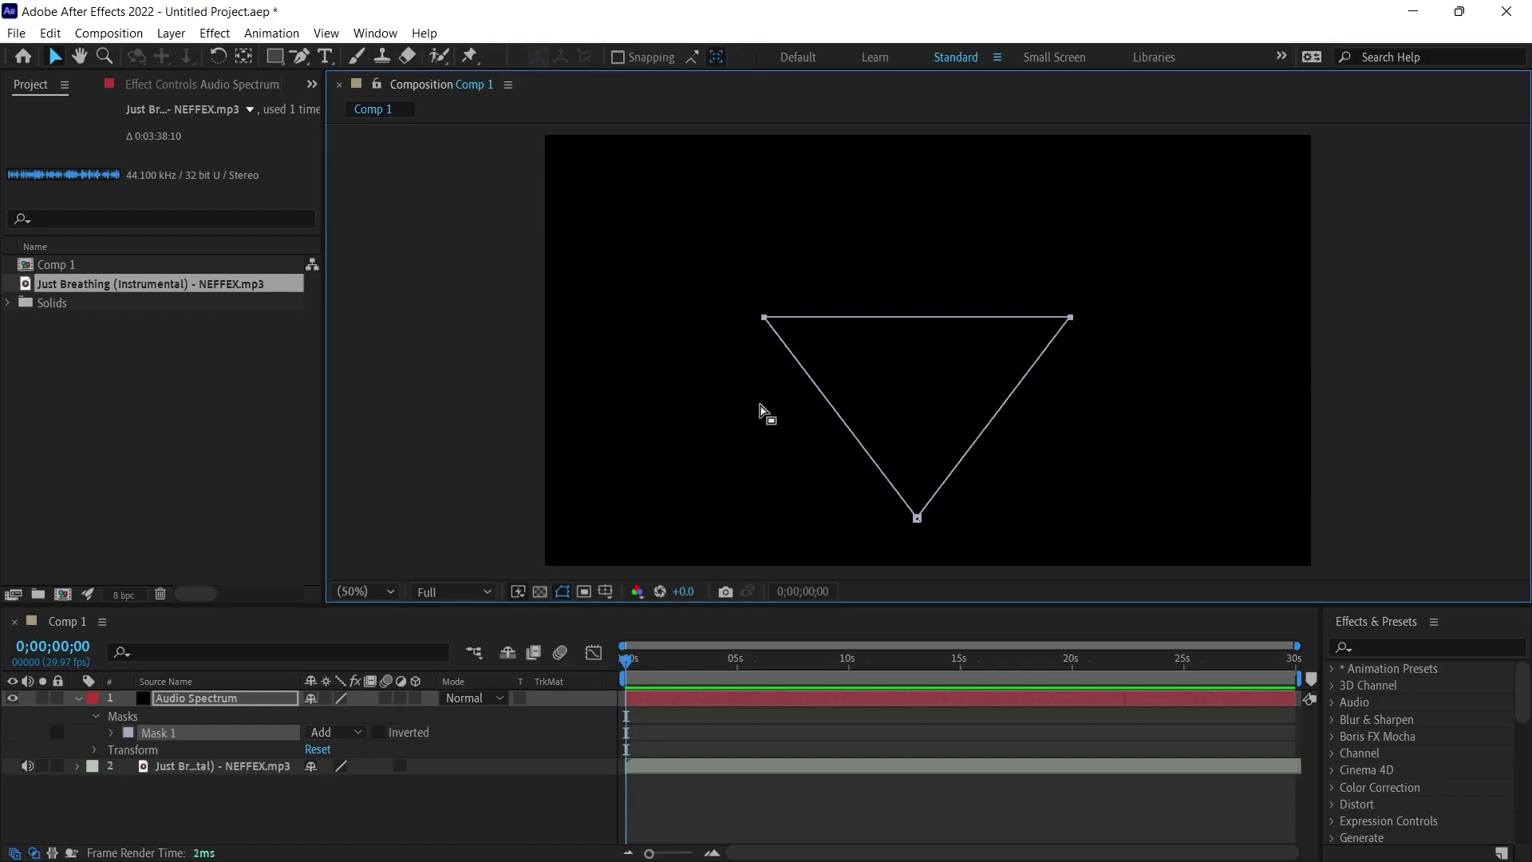
key(shift+Up)
key(shift+Up)
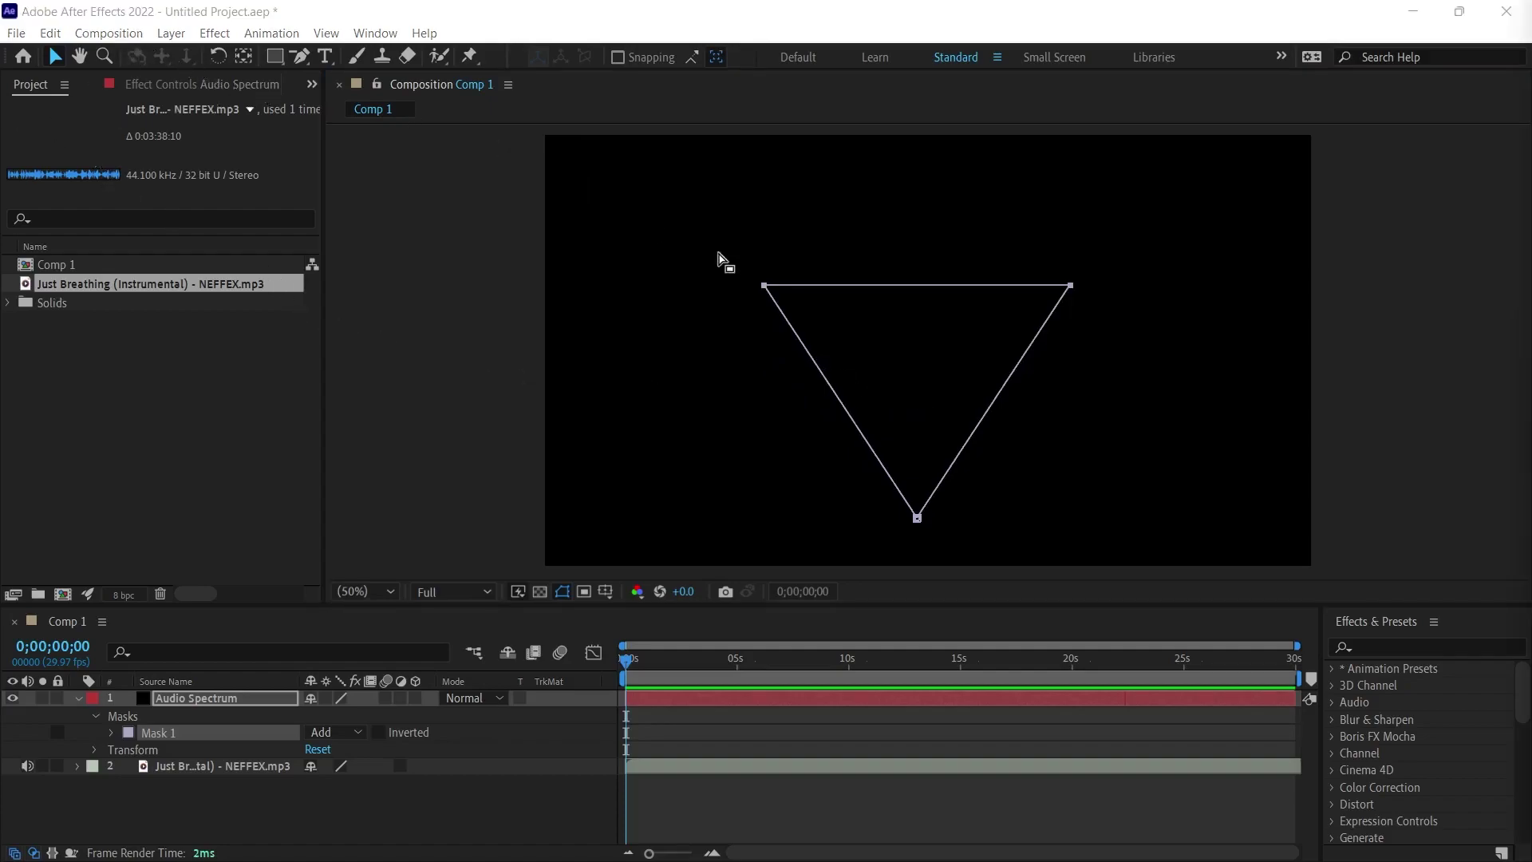
Centre the triangle mask horizontally and vertically in the frame, then close the Align panel
double_click(776, 297)
click(1377, 672)
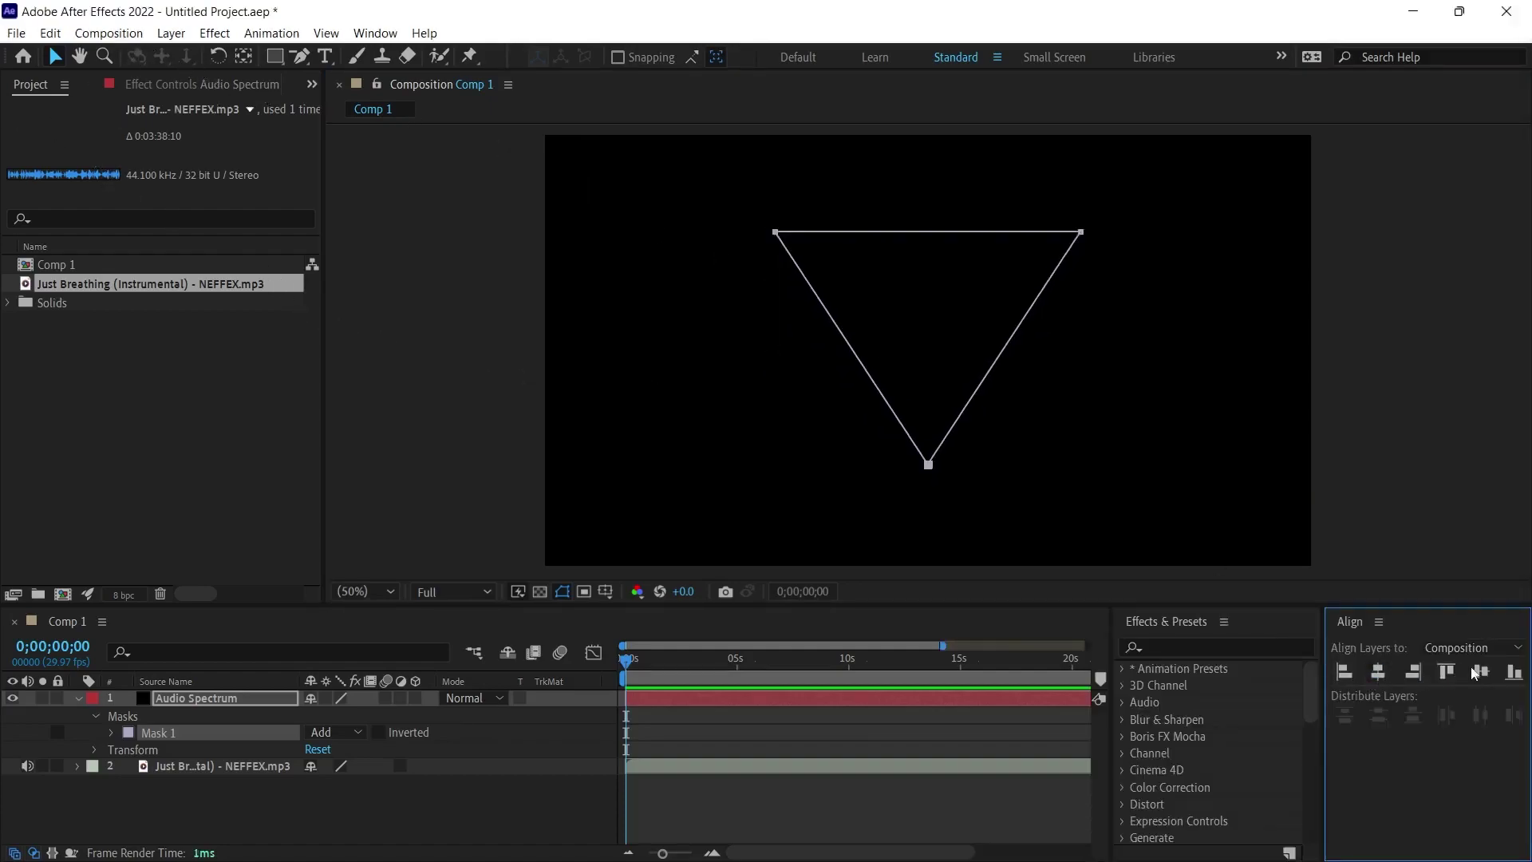
click(1481, 672)
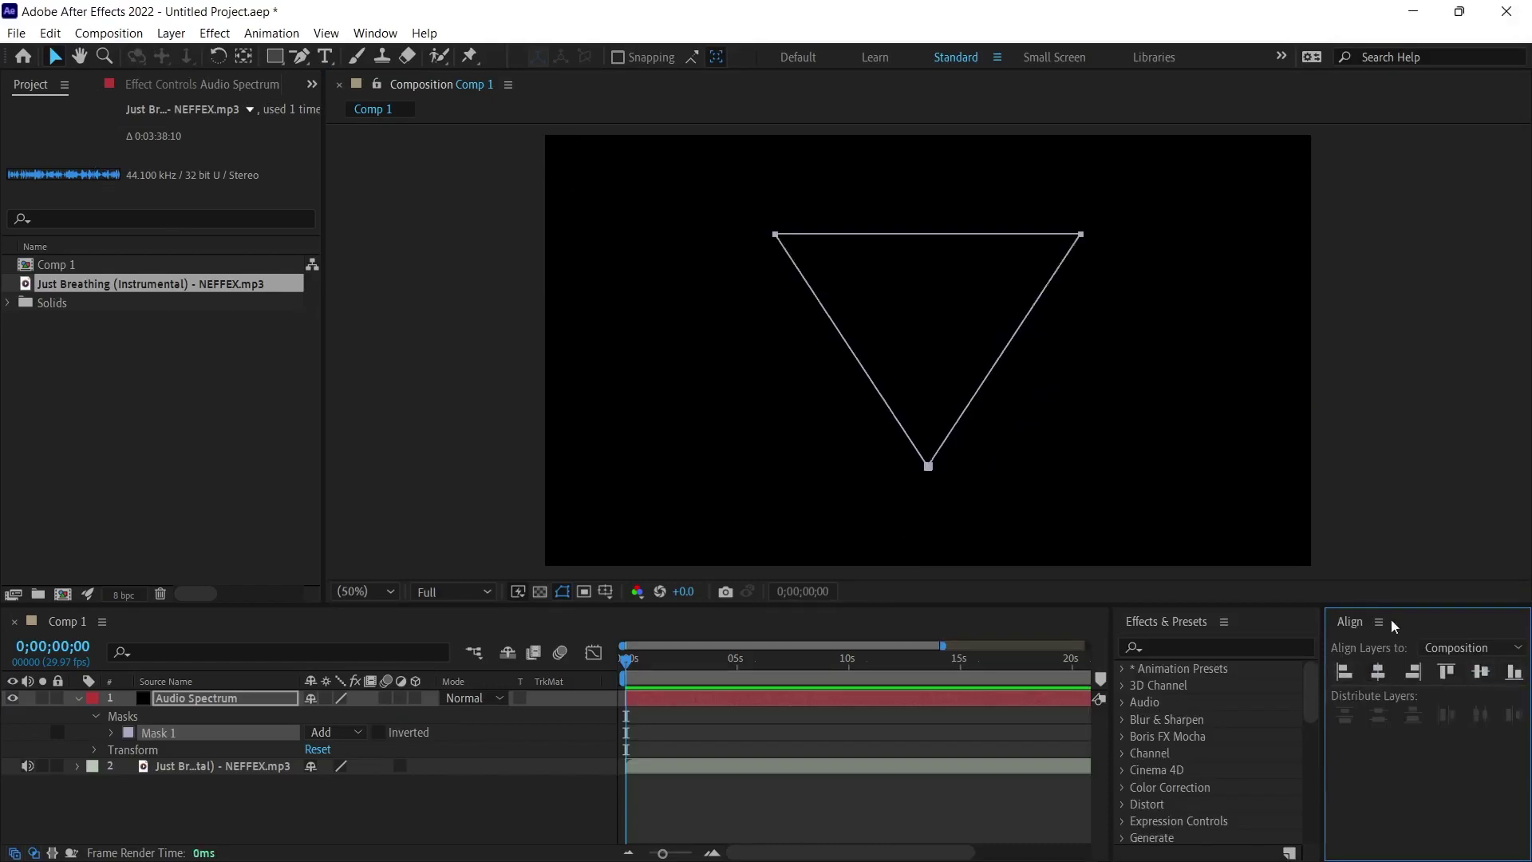
right_click(1350, 627)
click(1362, 638)
Bring up the Effects & Presets panel from the Window menu for searching Audio Spectrum
click(375, 32)
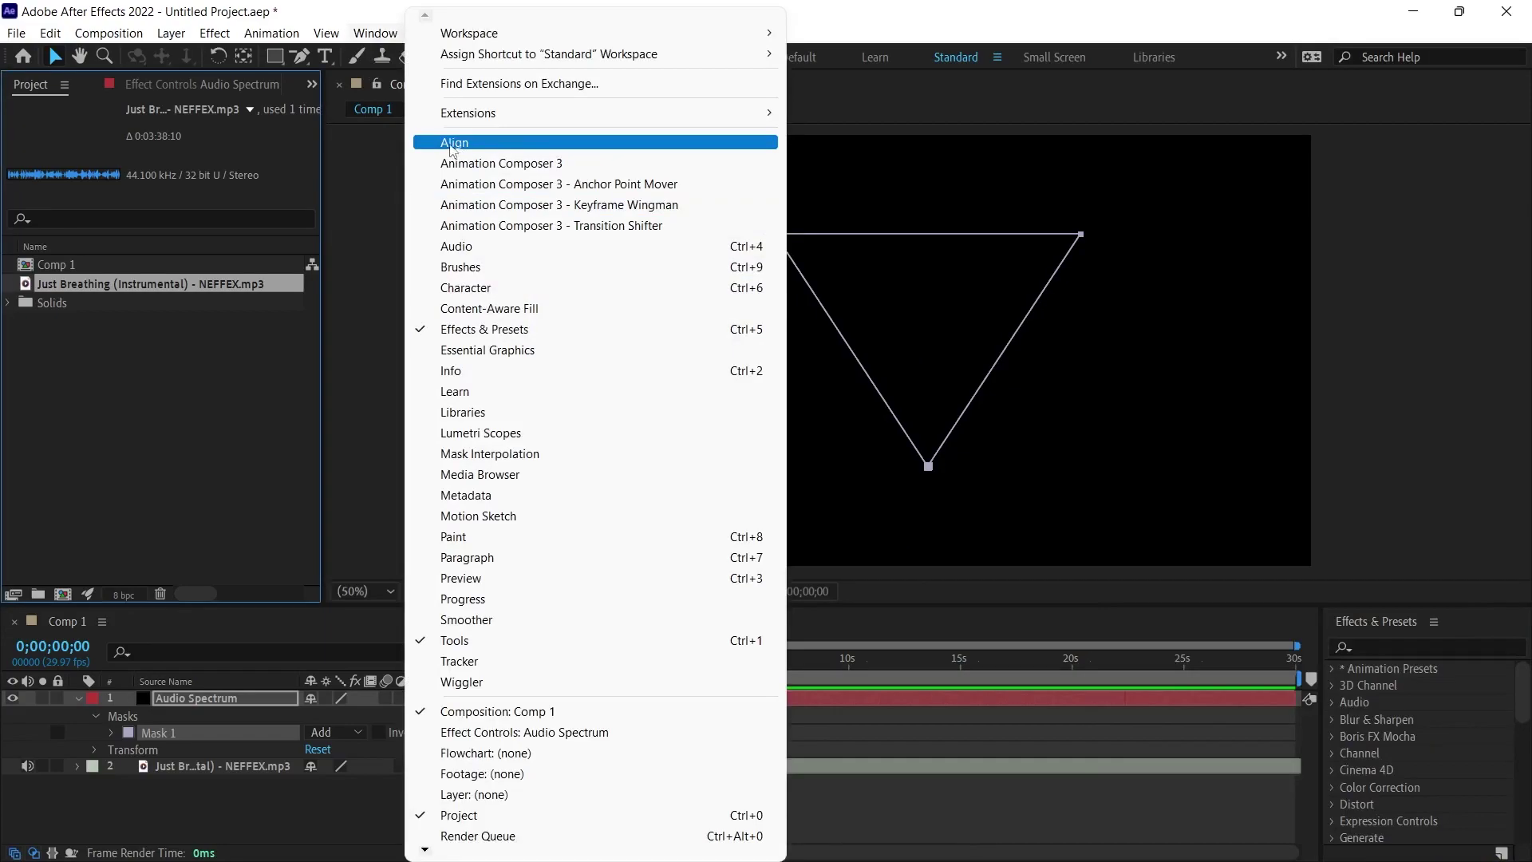
click(1393, 591)
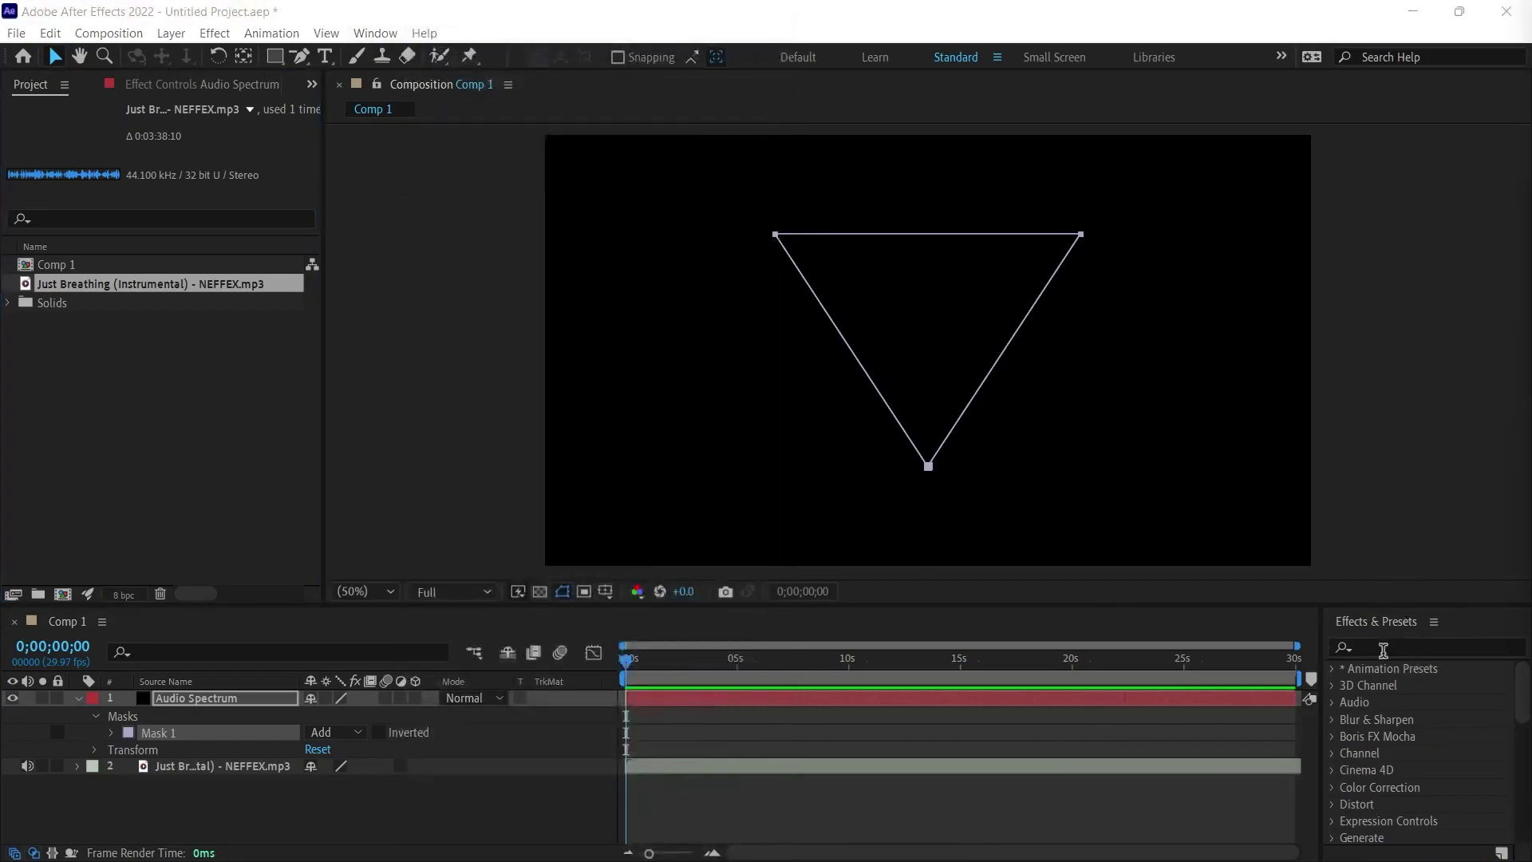
click(375, 32)
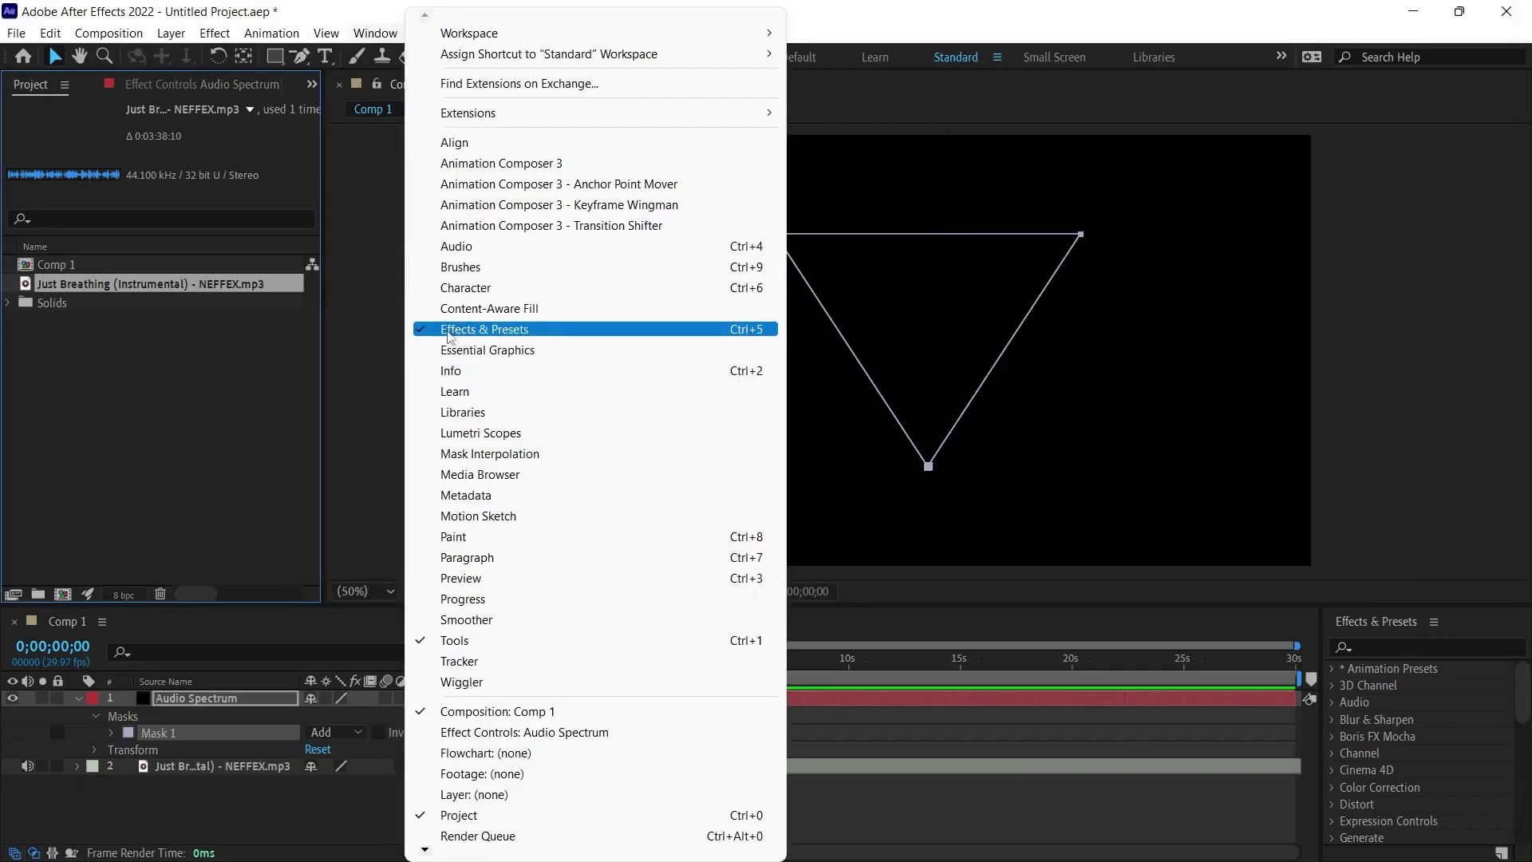
click(1419, 649)
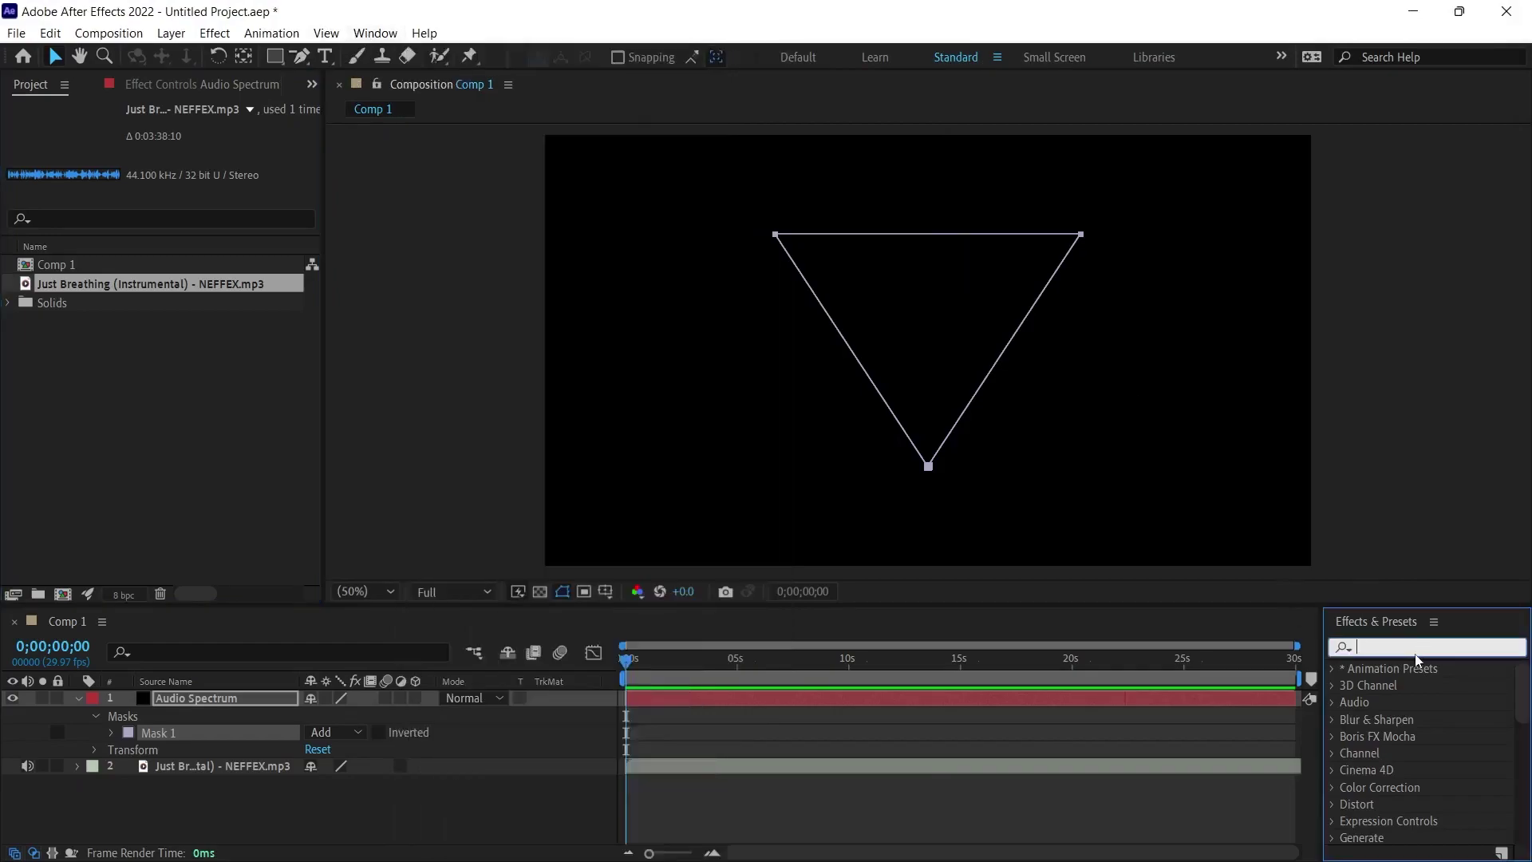
text(audio spectrum)
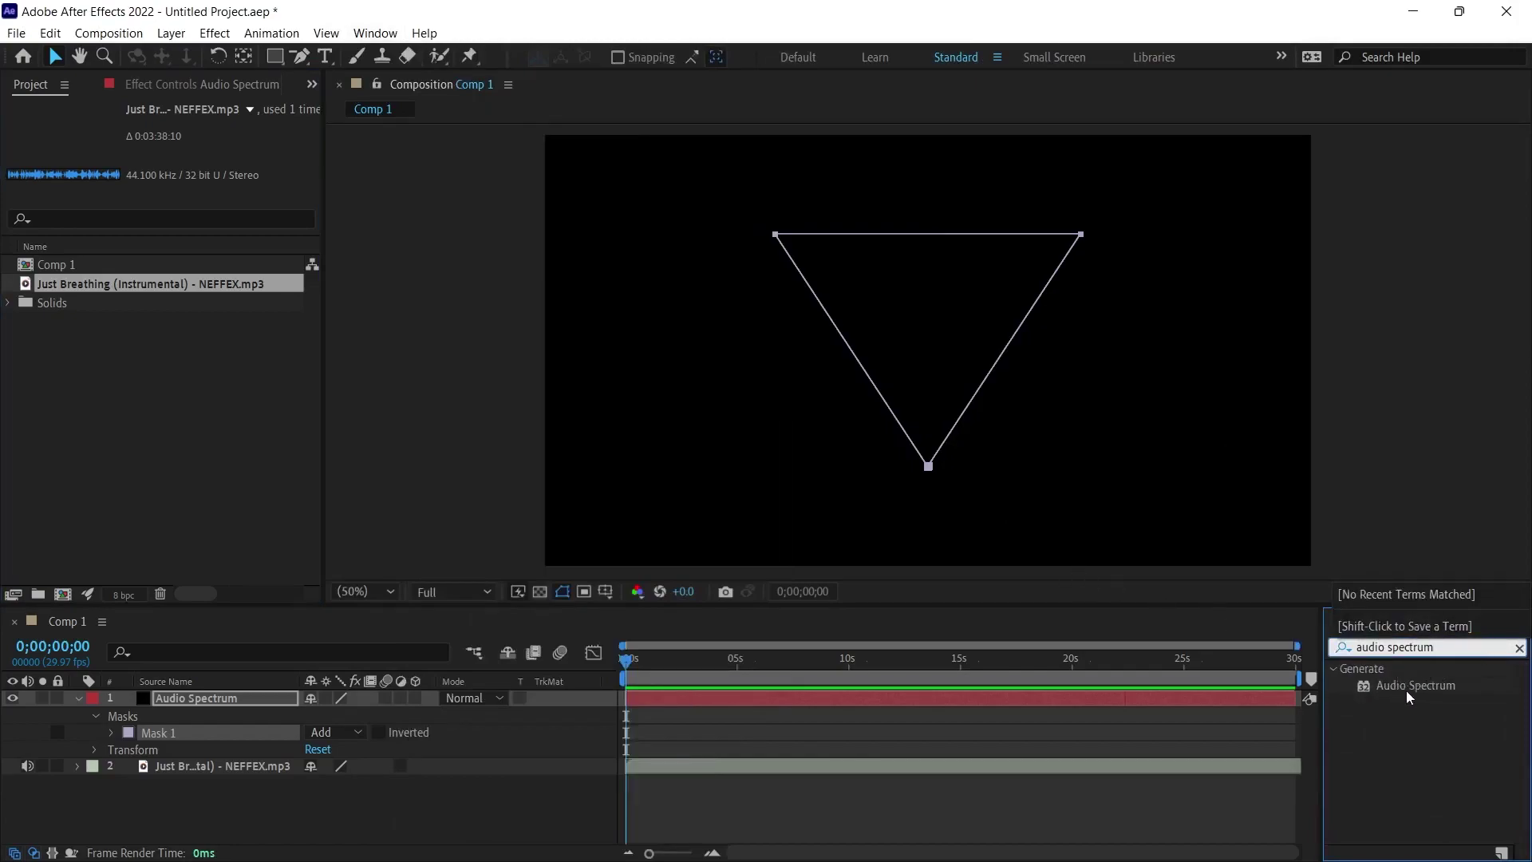
Apply Audio Spectrum to the solid and set its Audio Layer to the Just Breathing mp3
drag(1413, 685, 196, 698)
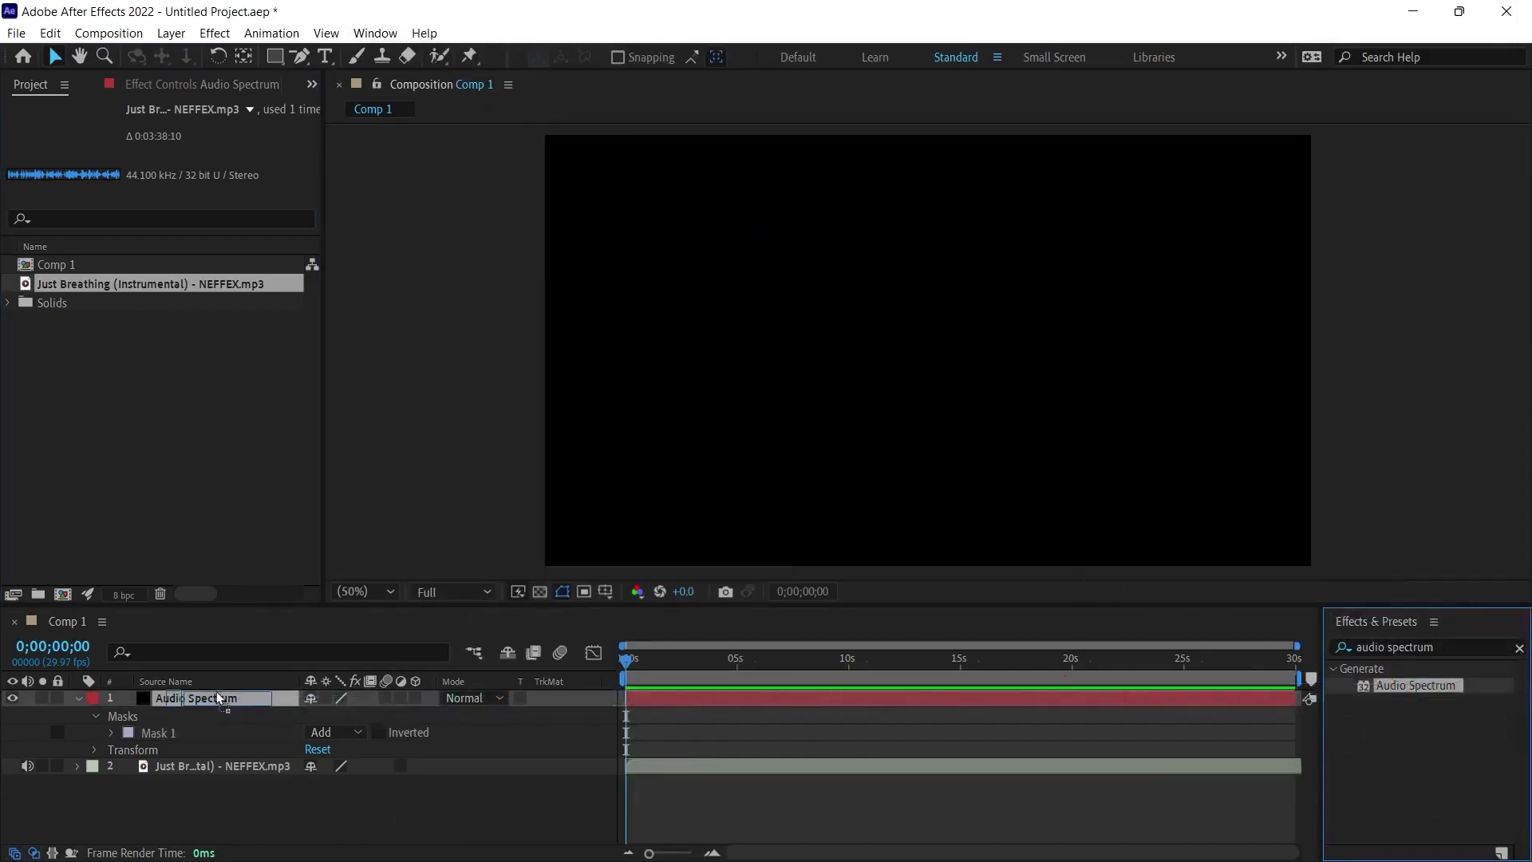
mouse_move(744, 658)
mouse_down()
mouse_move(782, 660)
mouse_move(572, 661)
mouse_up()
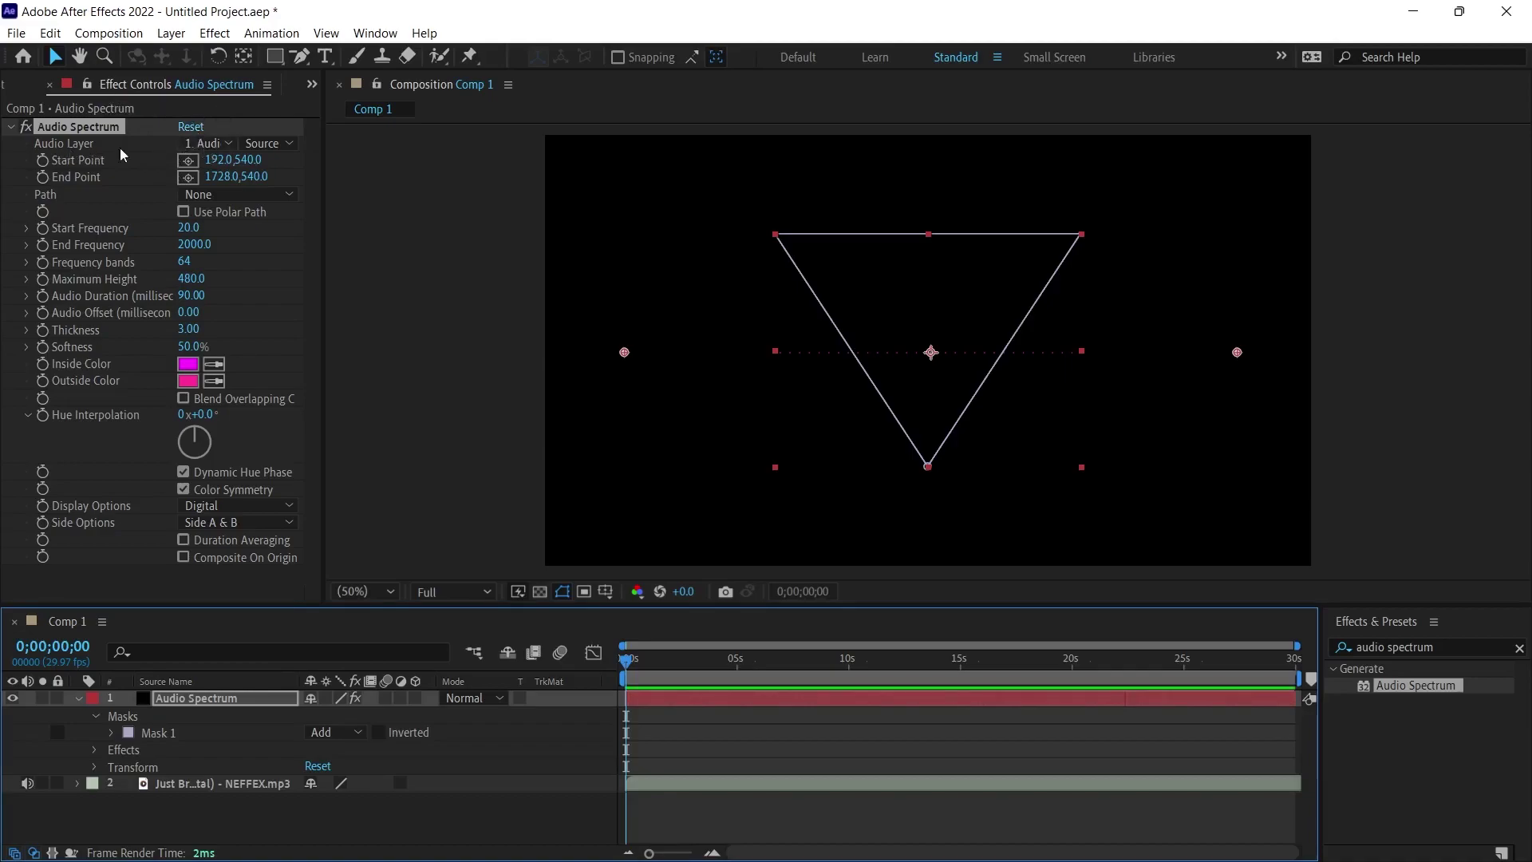
click(203, 143)
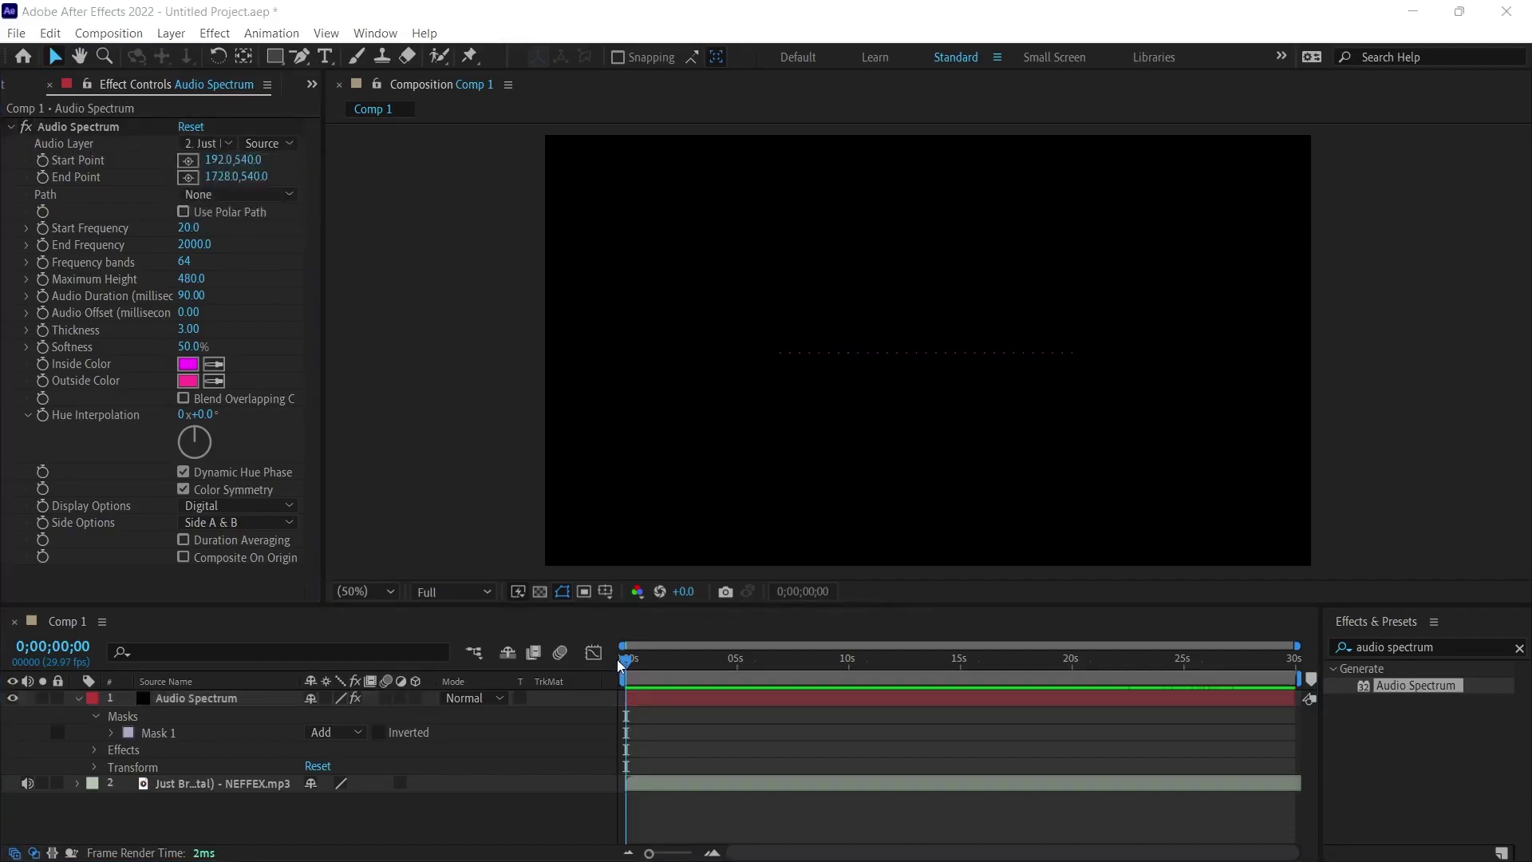
Preview the spectrum reacting to the music, stop, and deselect the layer
key(space)
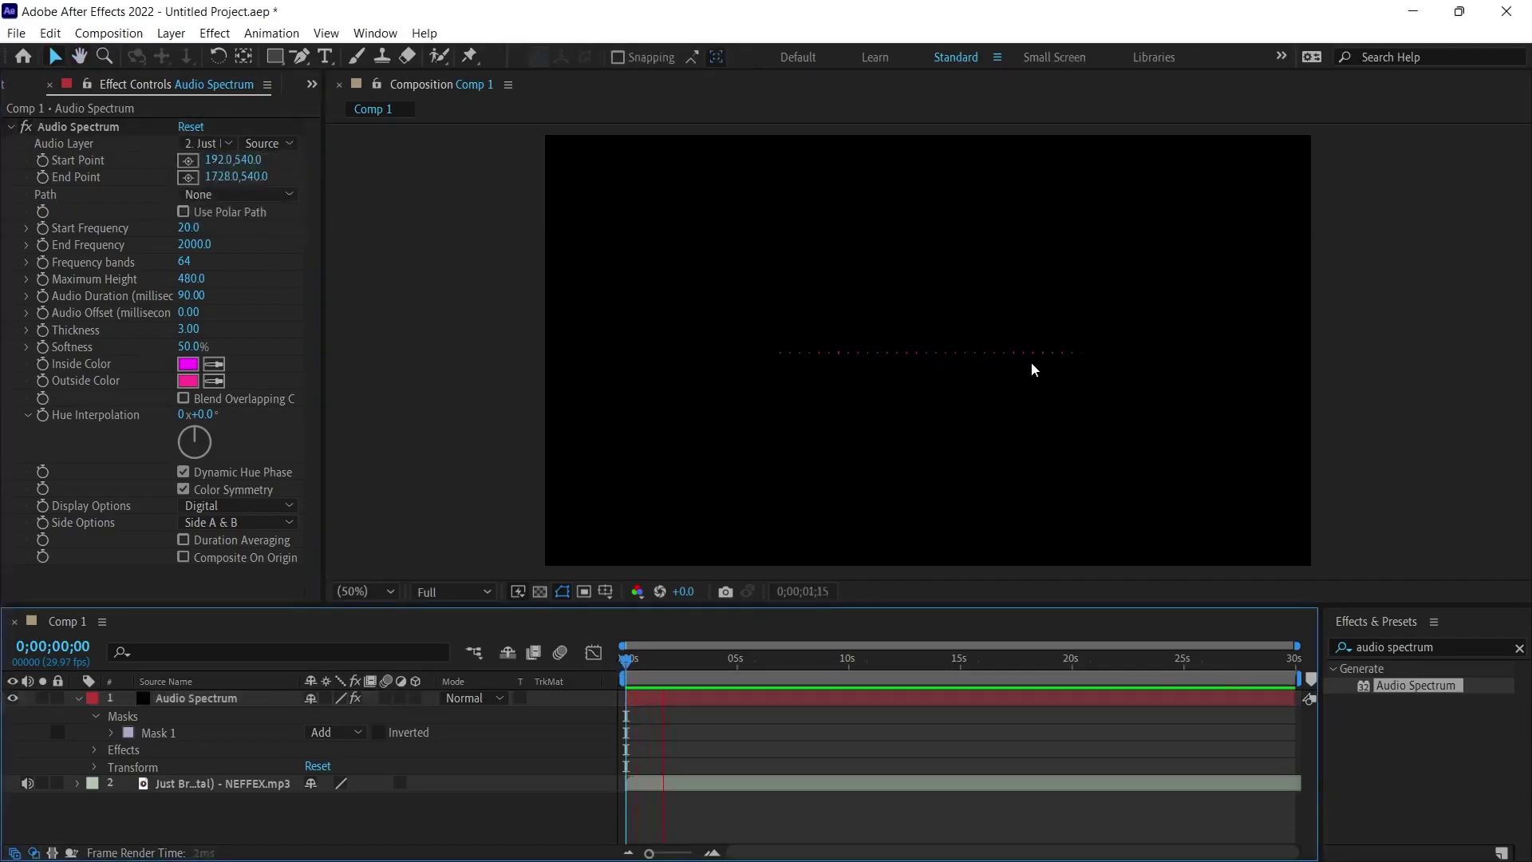
key(space)
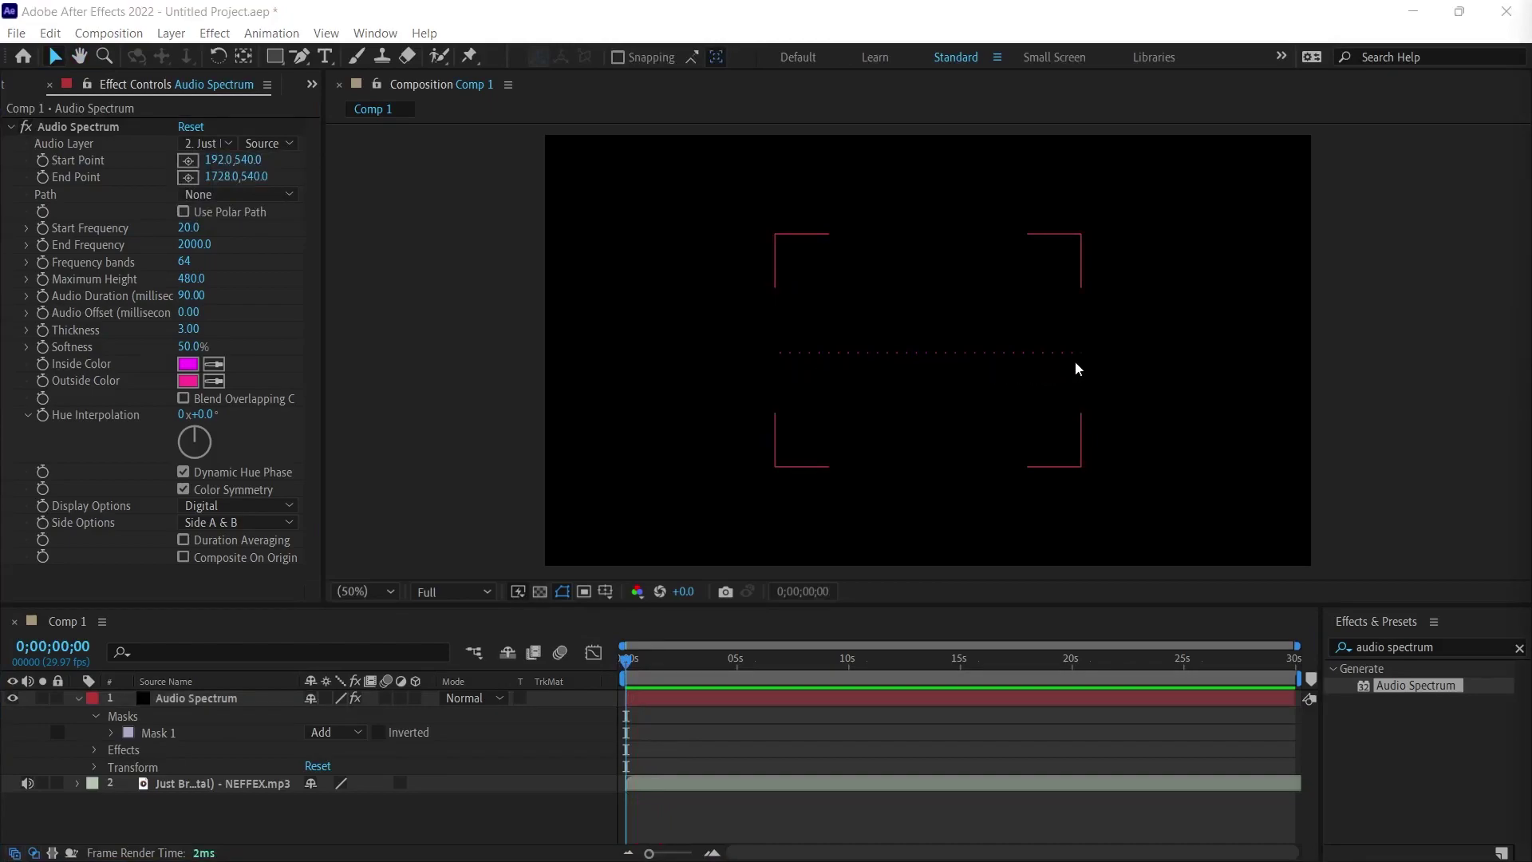
click(779, 372)
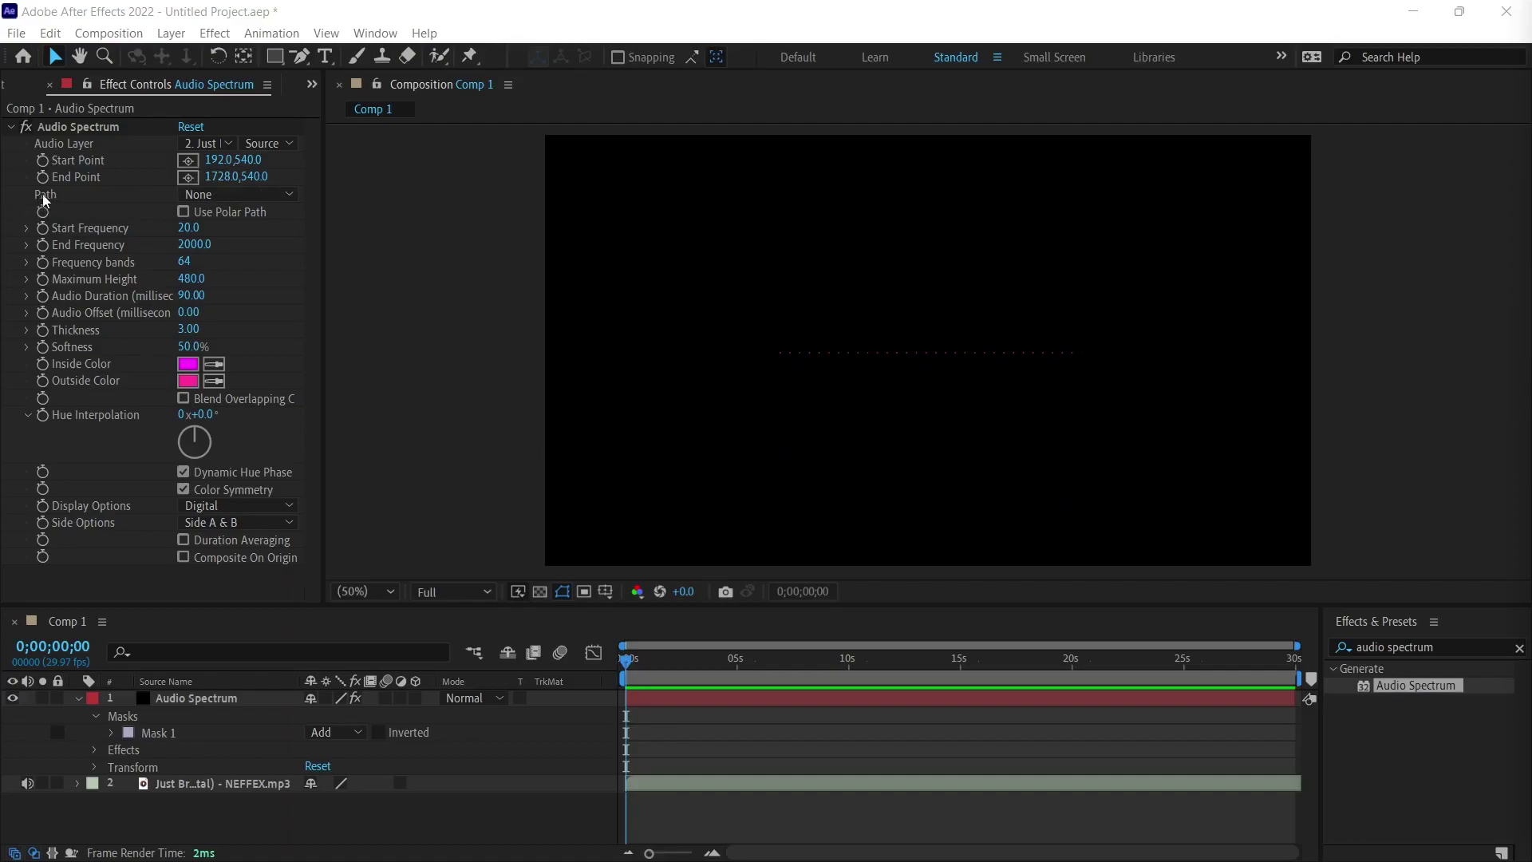
Set the spectrum's Path to Mask 1 so bars follow the triangle, then target Start Frequency
click(214, 198)
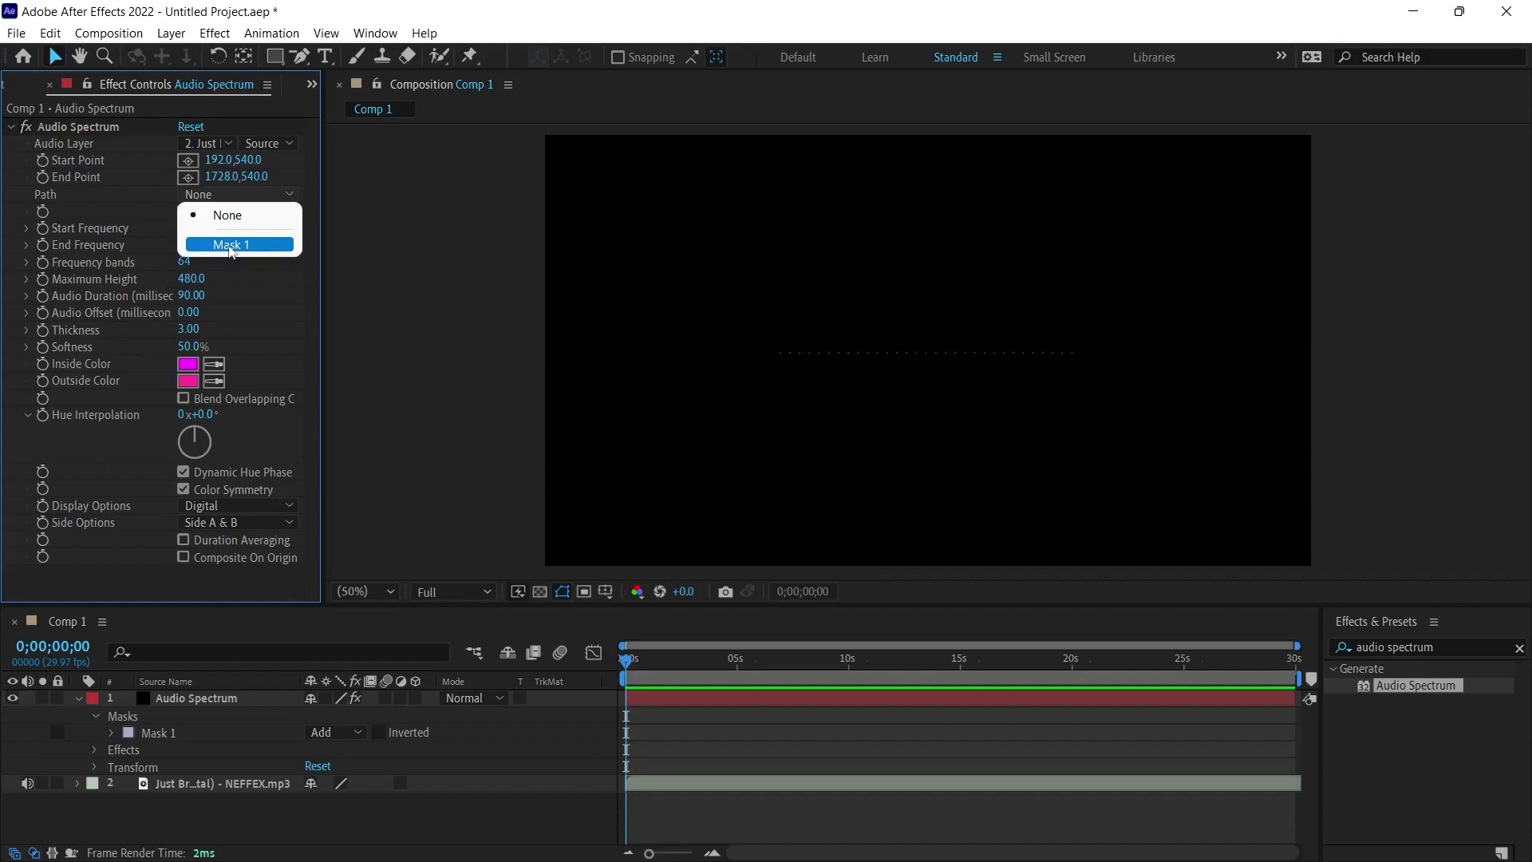
click(229, 246)
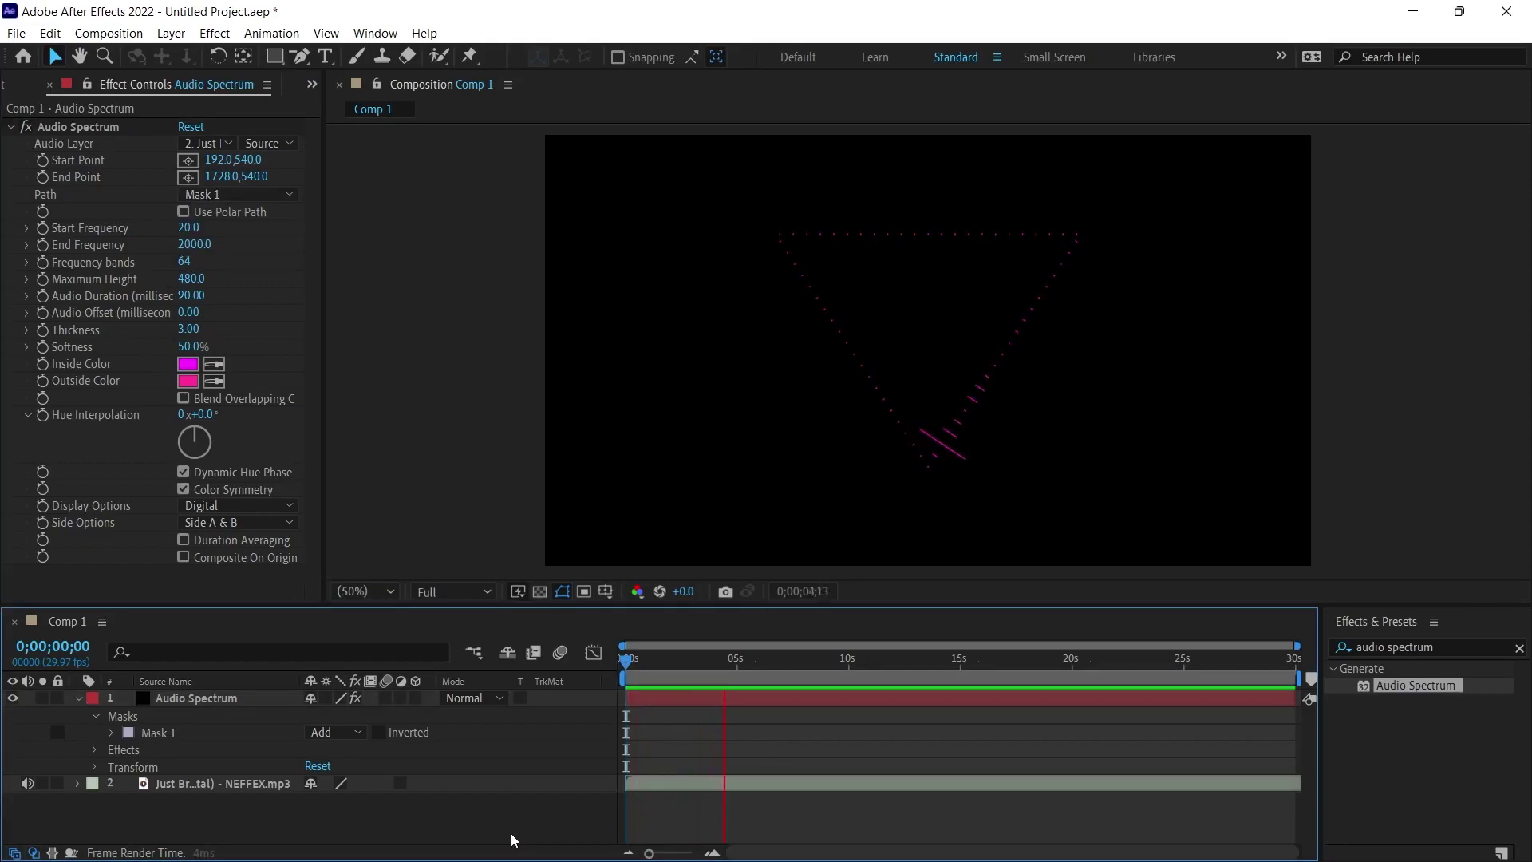
key(space)
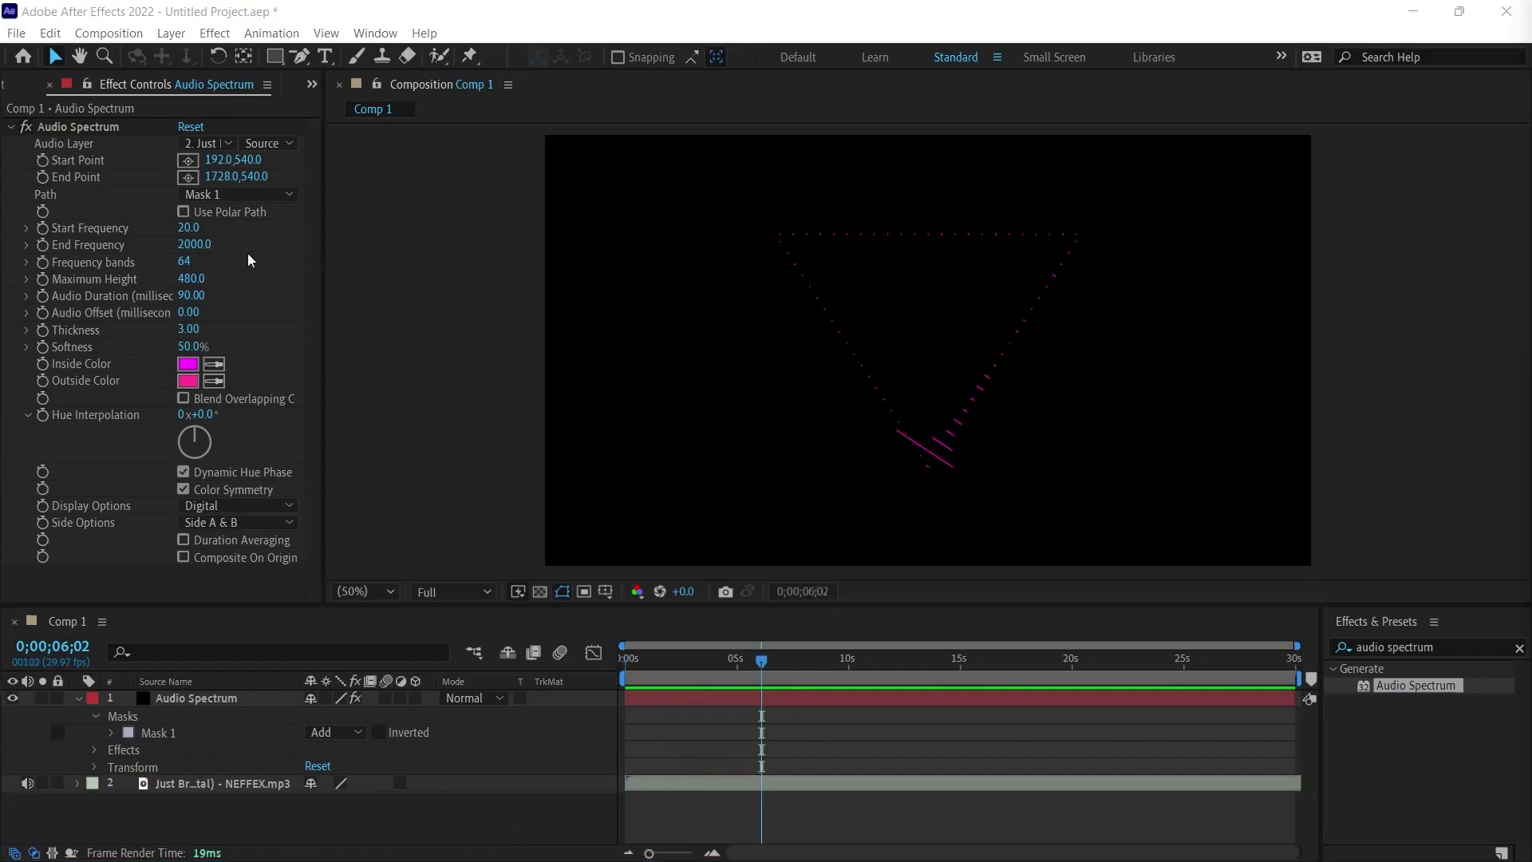
click(188, 227)
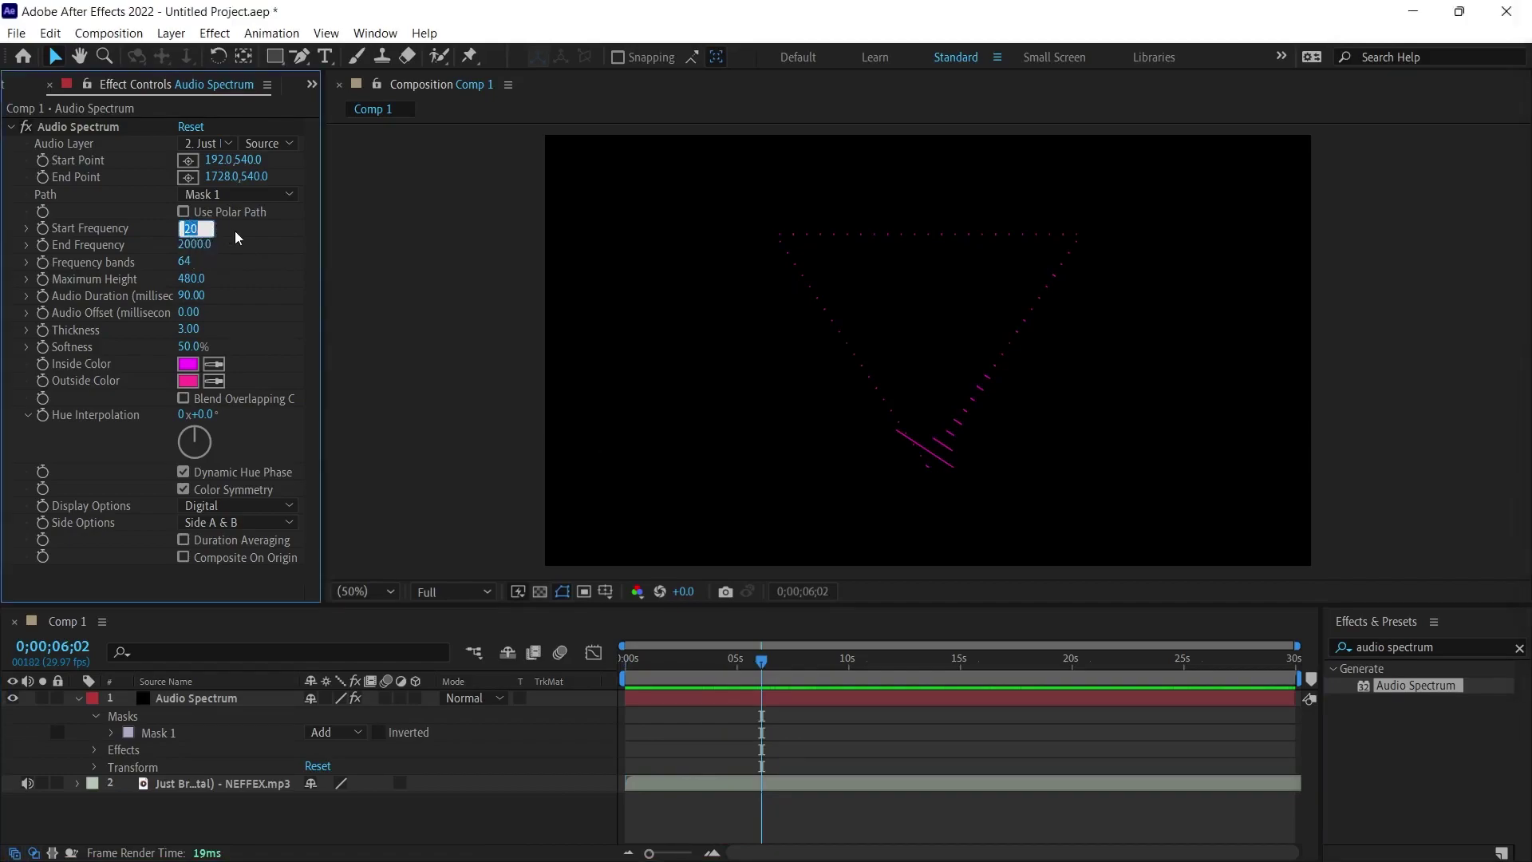
text(1)
Confirm Start Frequency of 1, return to the start and hide the mask outline in the viewer
key(Return)
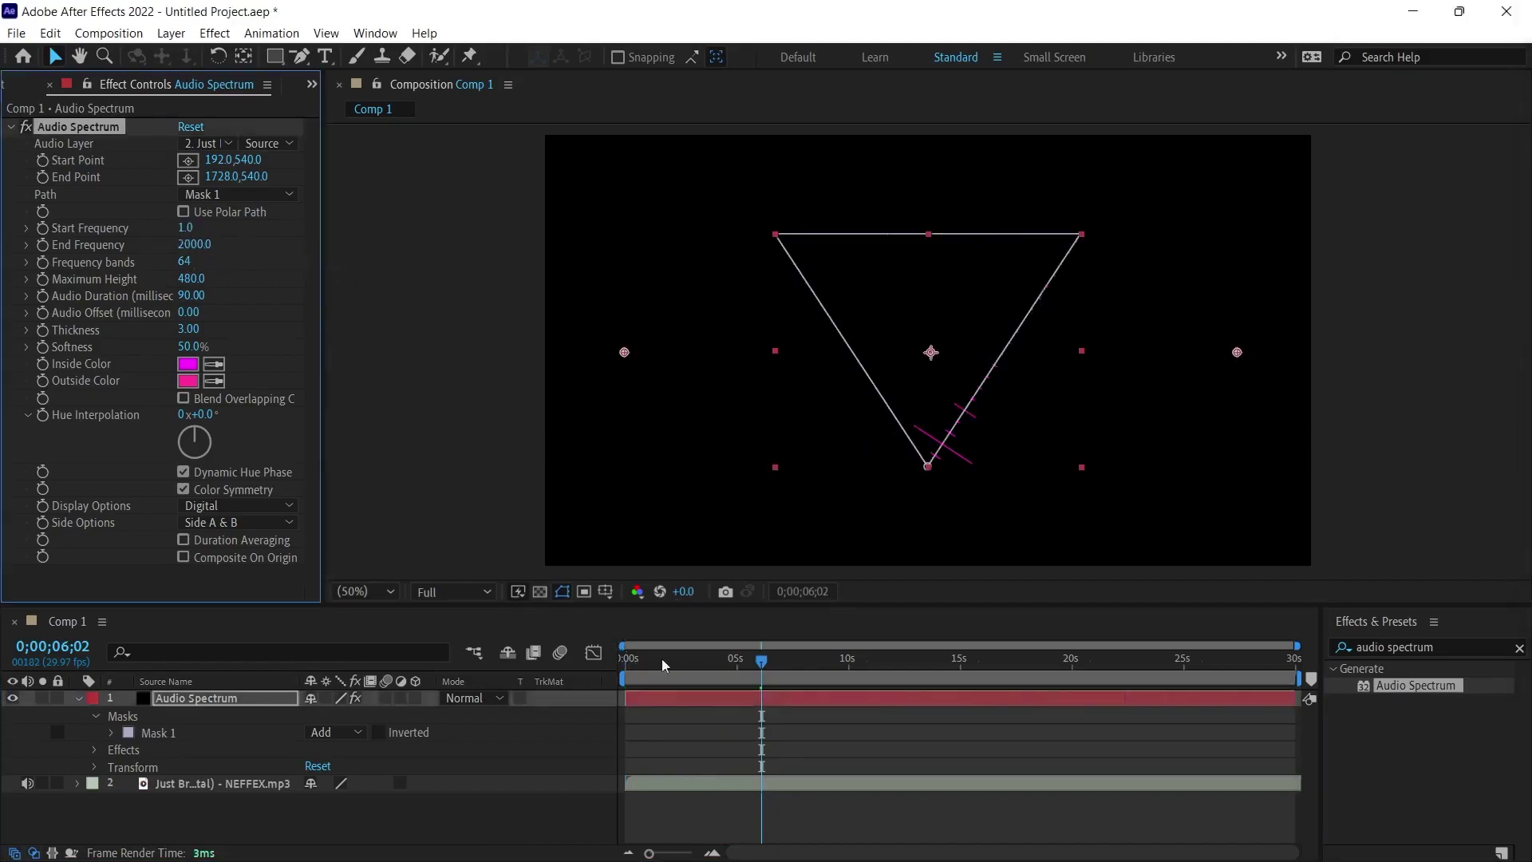
key(Home)
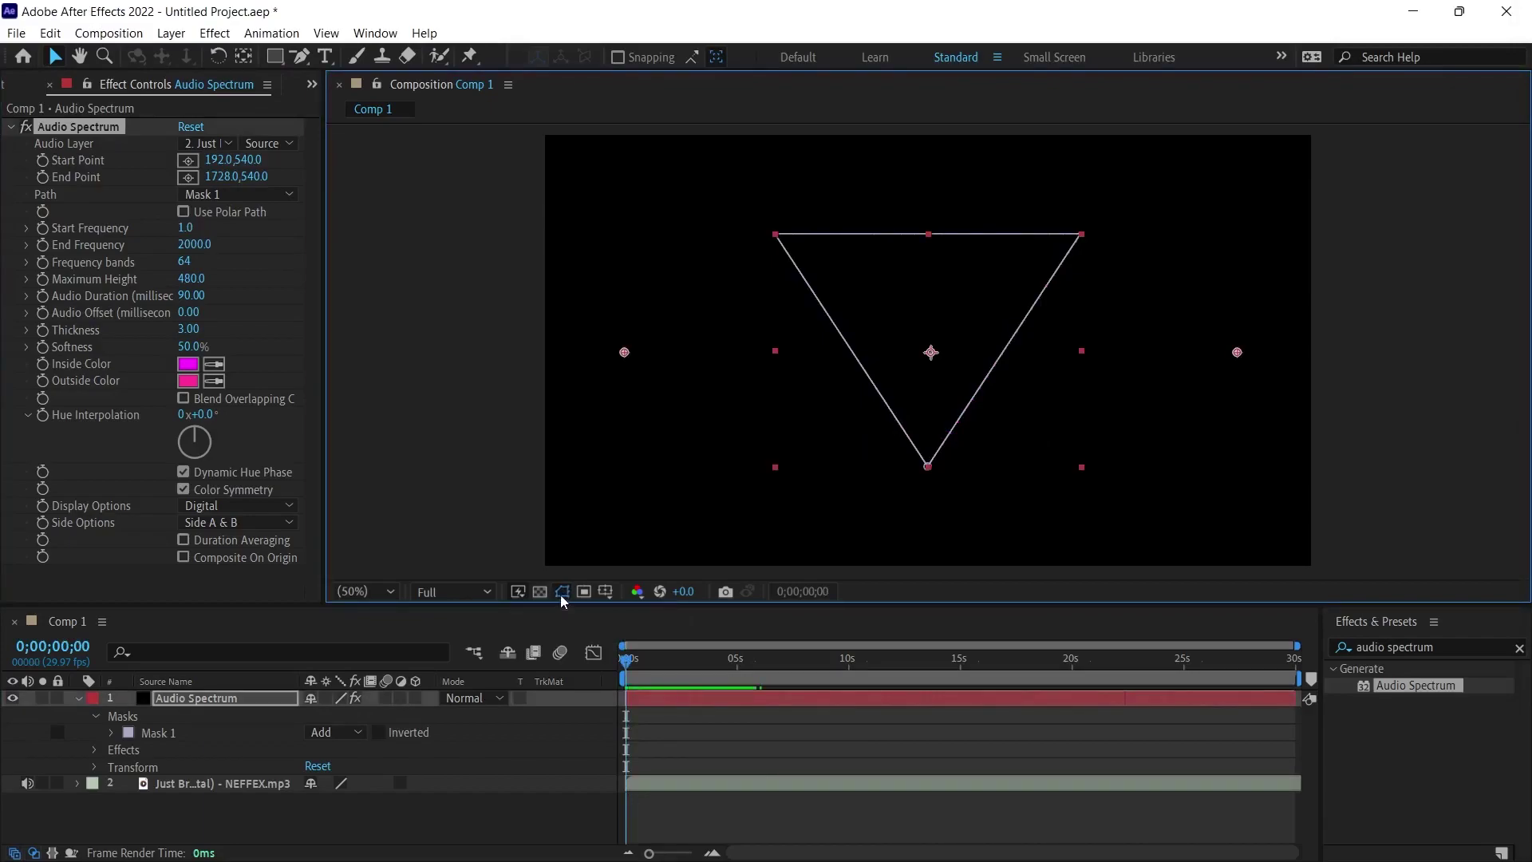
click(561, 591)
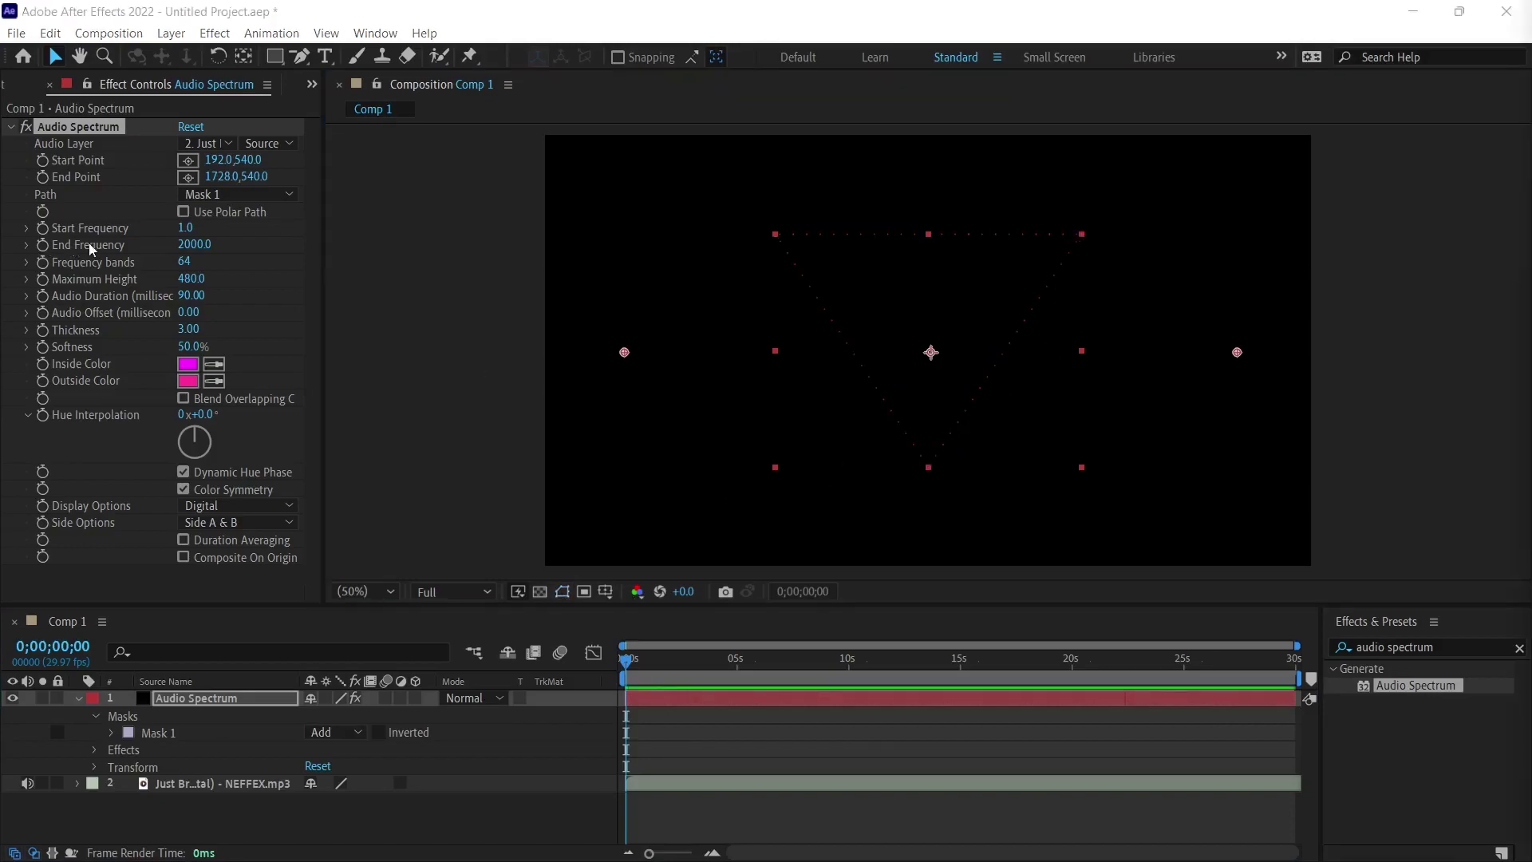
Bring the spectrum's End Frequency down to 500
drag(194, 244, 4, 251)
drag(185, 245, 210, 265)
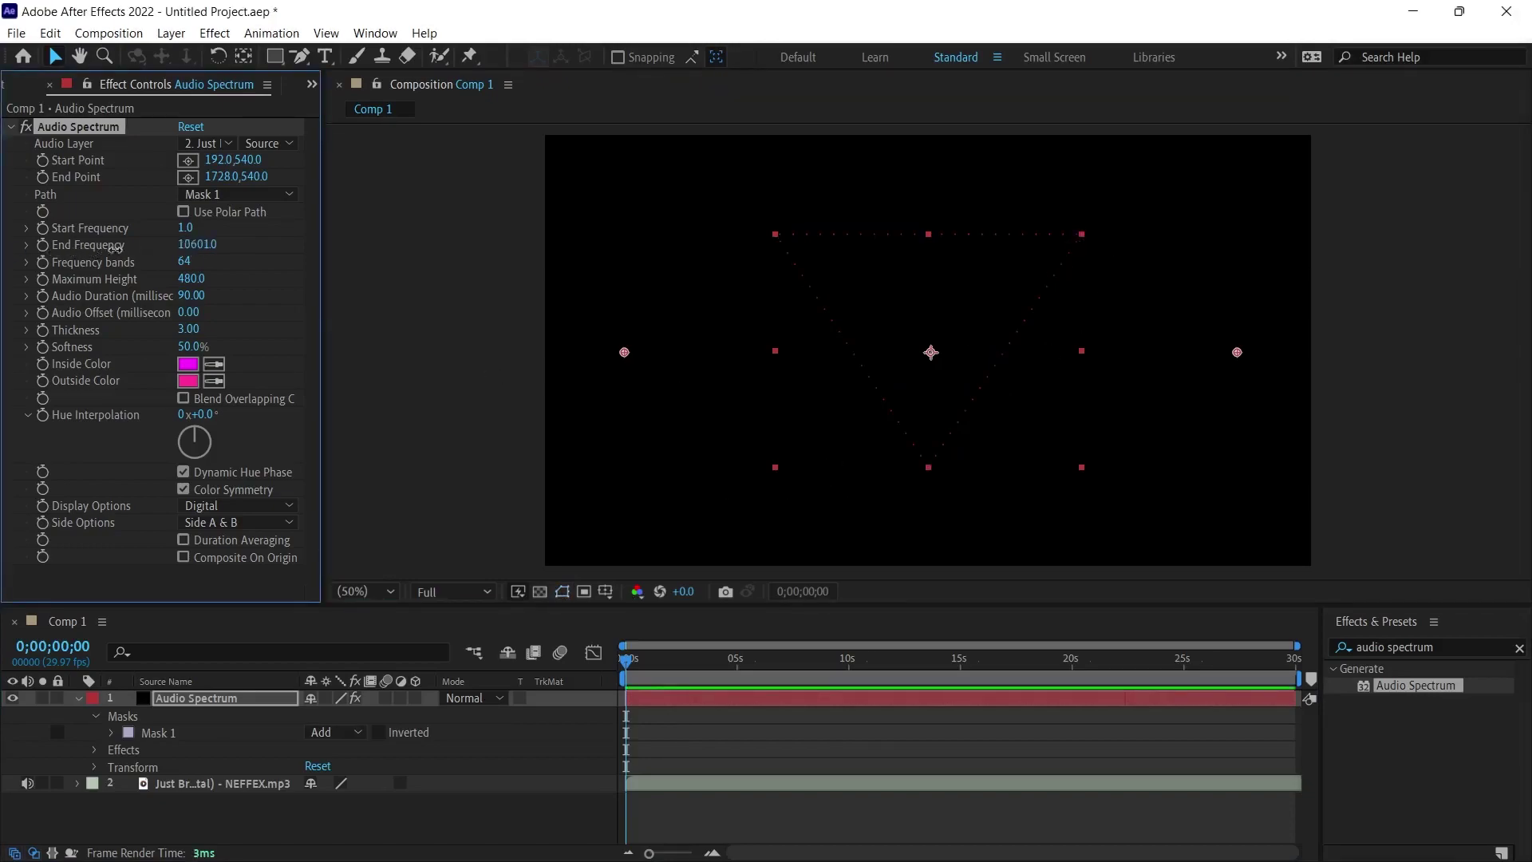
click(819, 657)
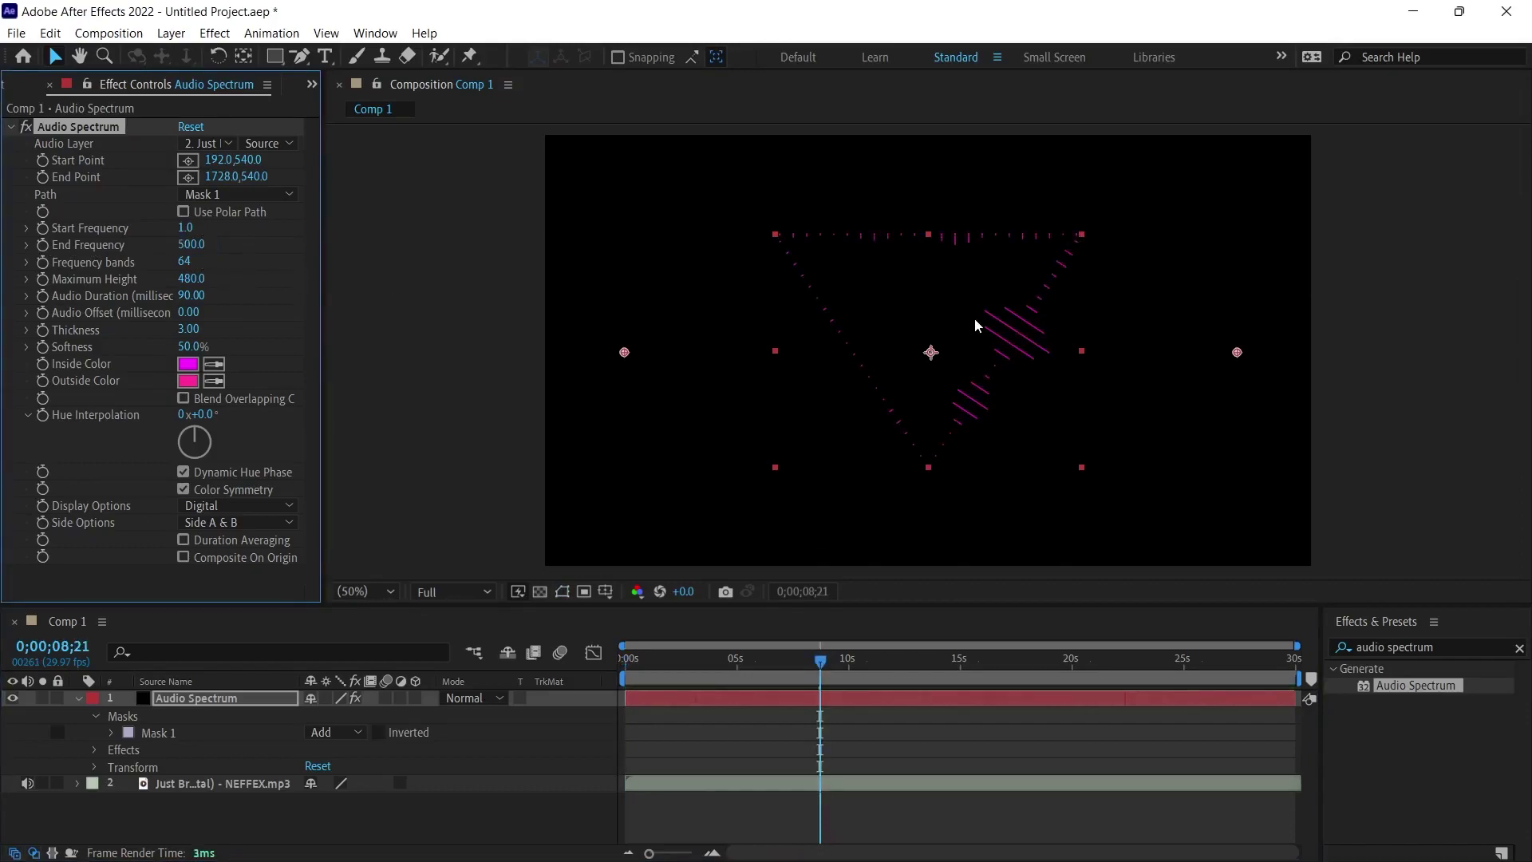
click(192, 244)
text(100)
key(Return)
click(795, 656)
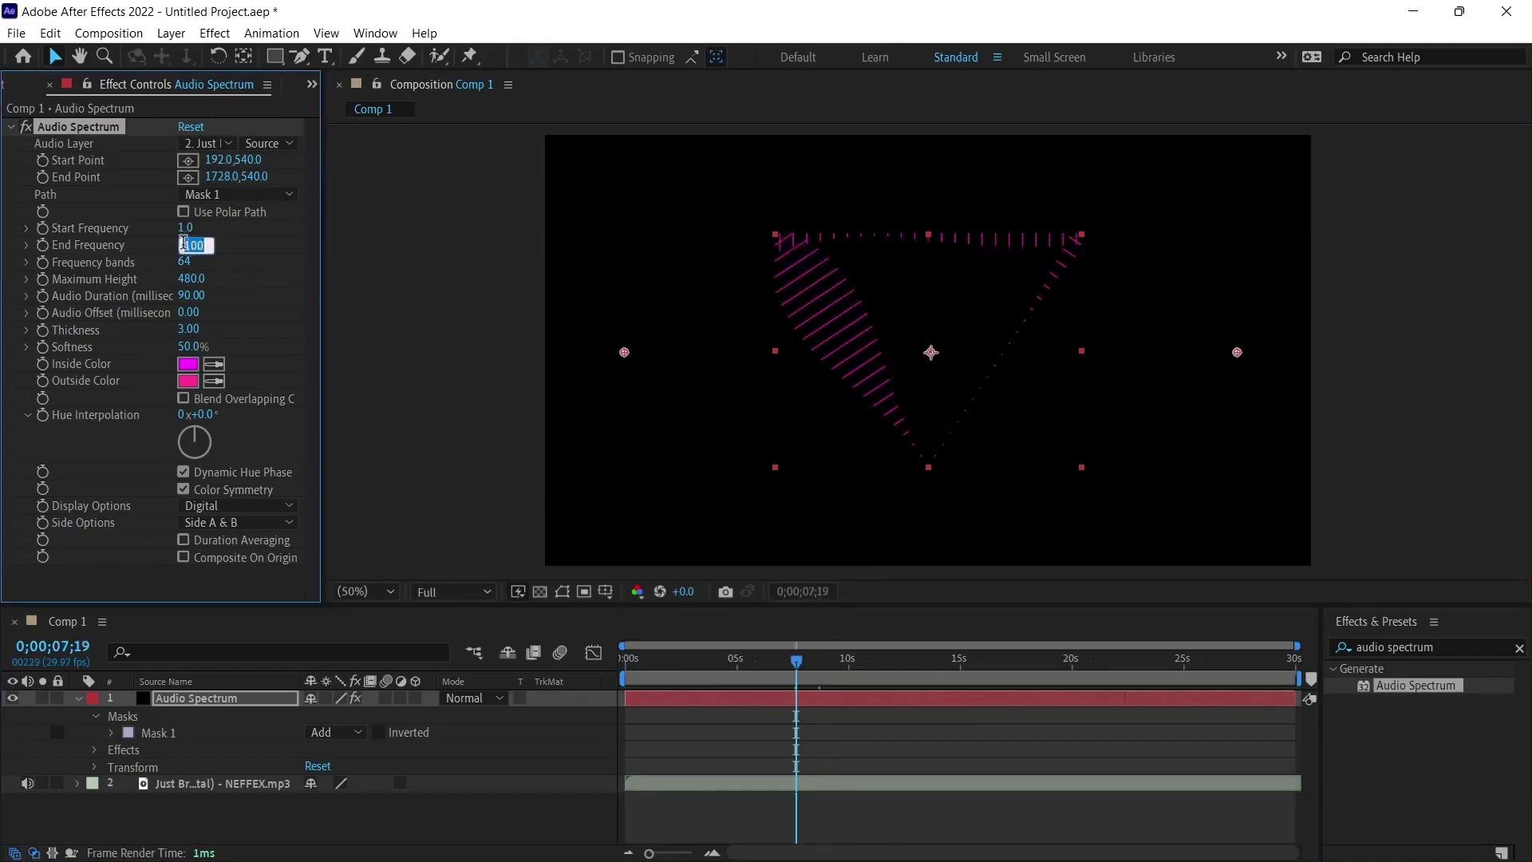
text(500)
key(Return)
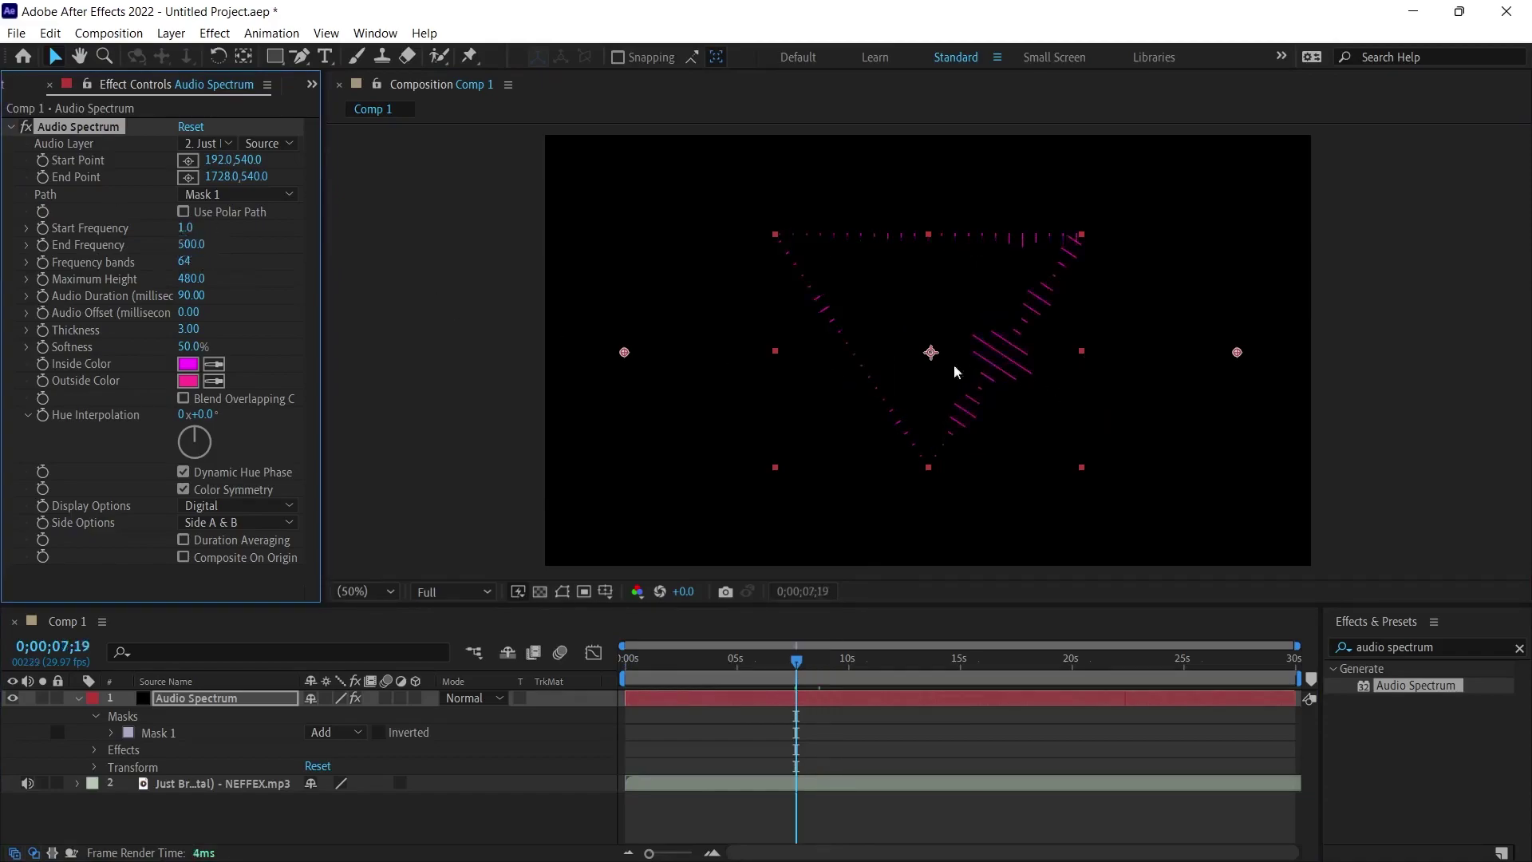
Set Frequency bands to 100
click(184, 262)
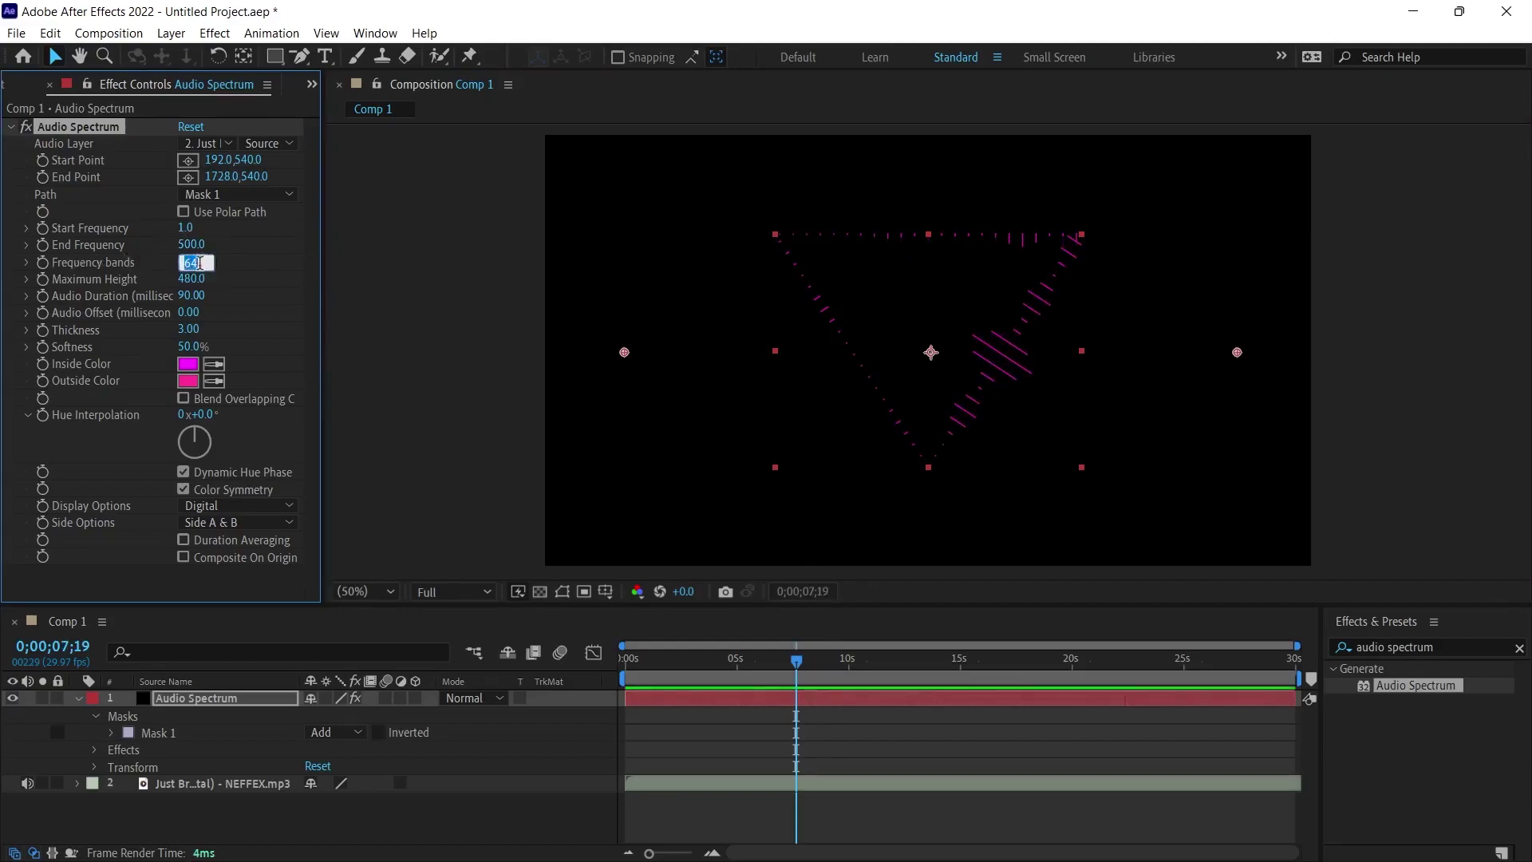
text(100)
key(Return)
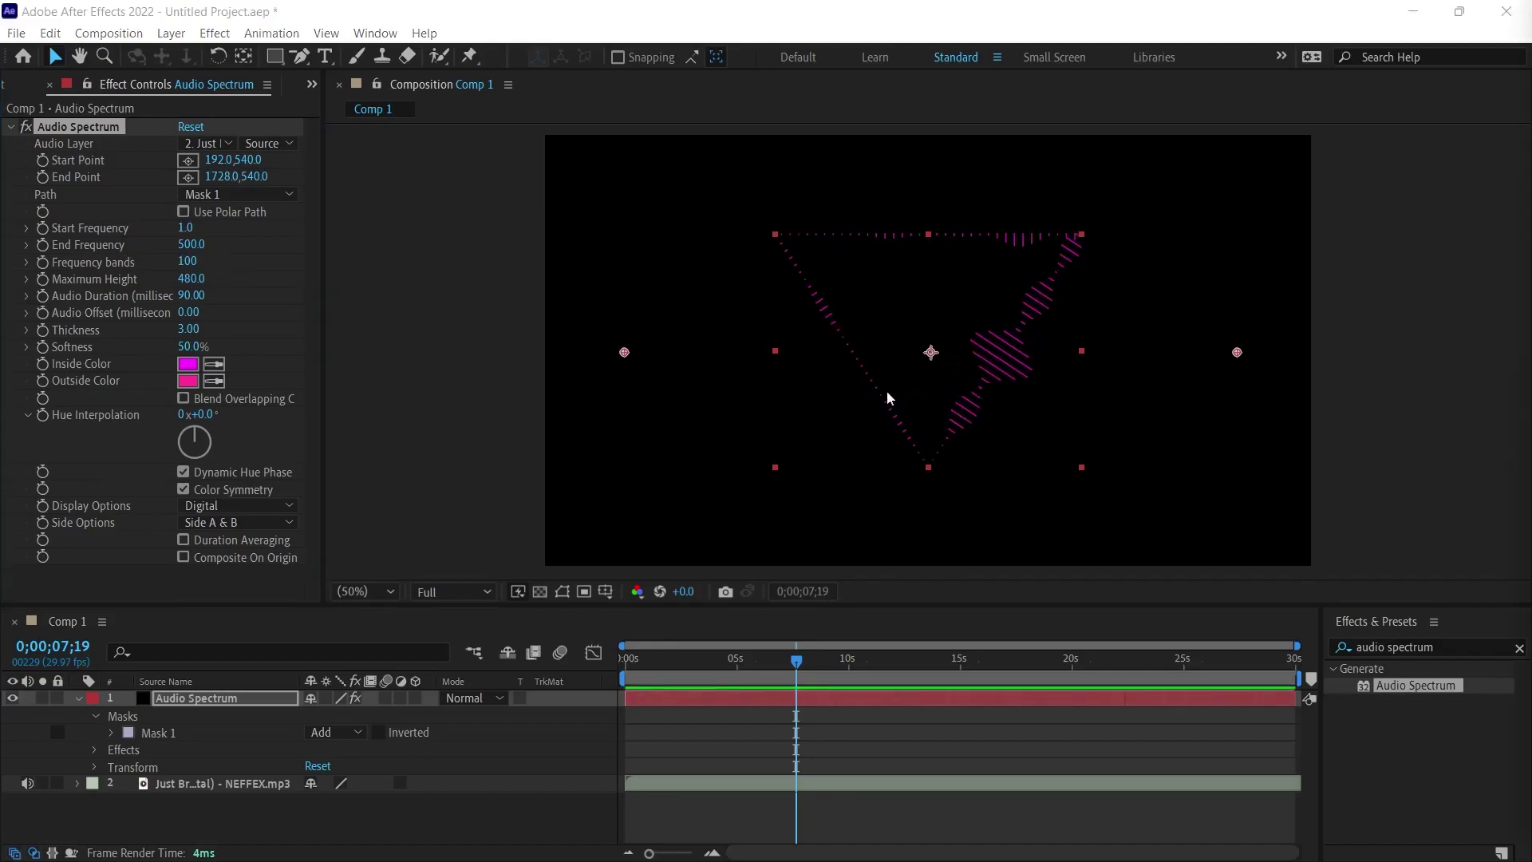
Set the spectrum Thickness to 1, then settle on Thickness 2 after checking the timeline
click(188, 330)
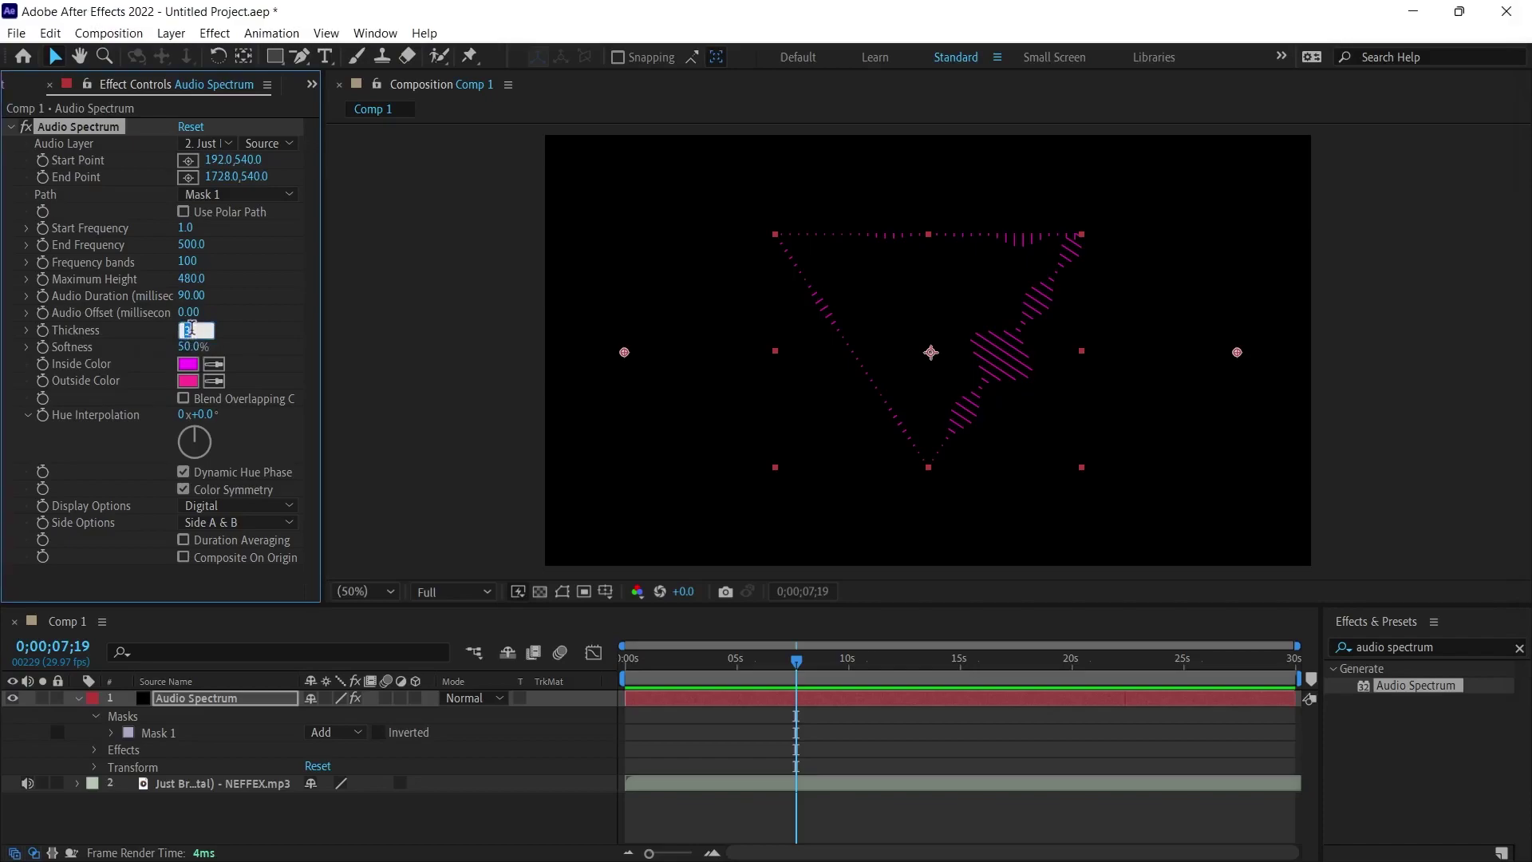
text(1)
key(Return)
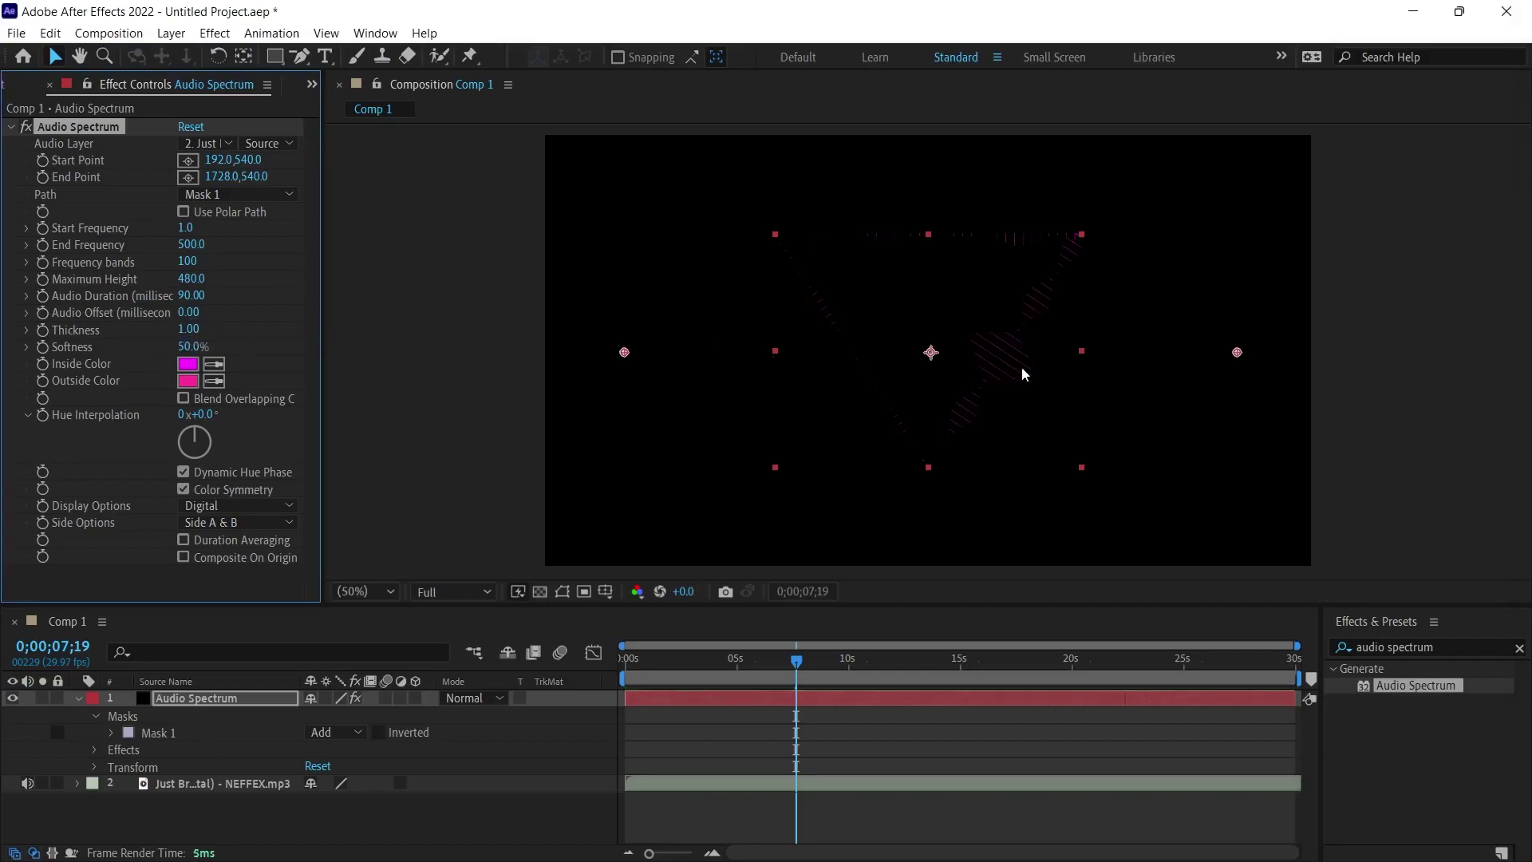
mouse_move(796, 662)
mouse_down()
mouse_move(956, 662)
mouse_move(805, 663)
mouse_up()
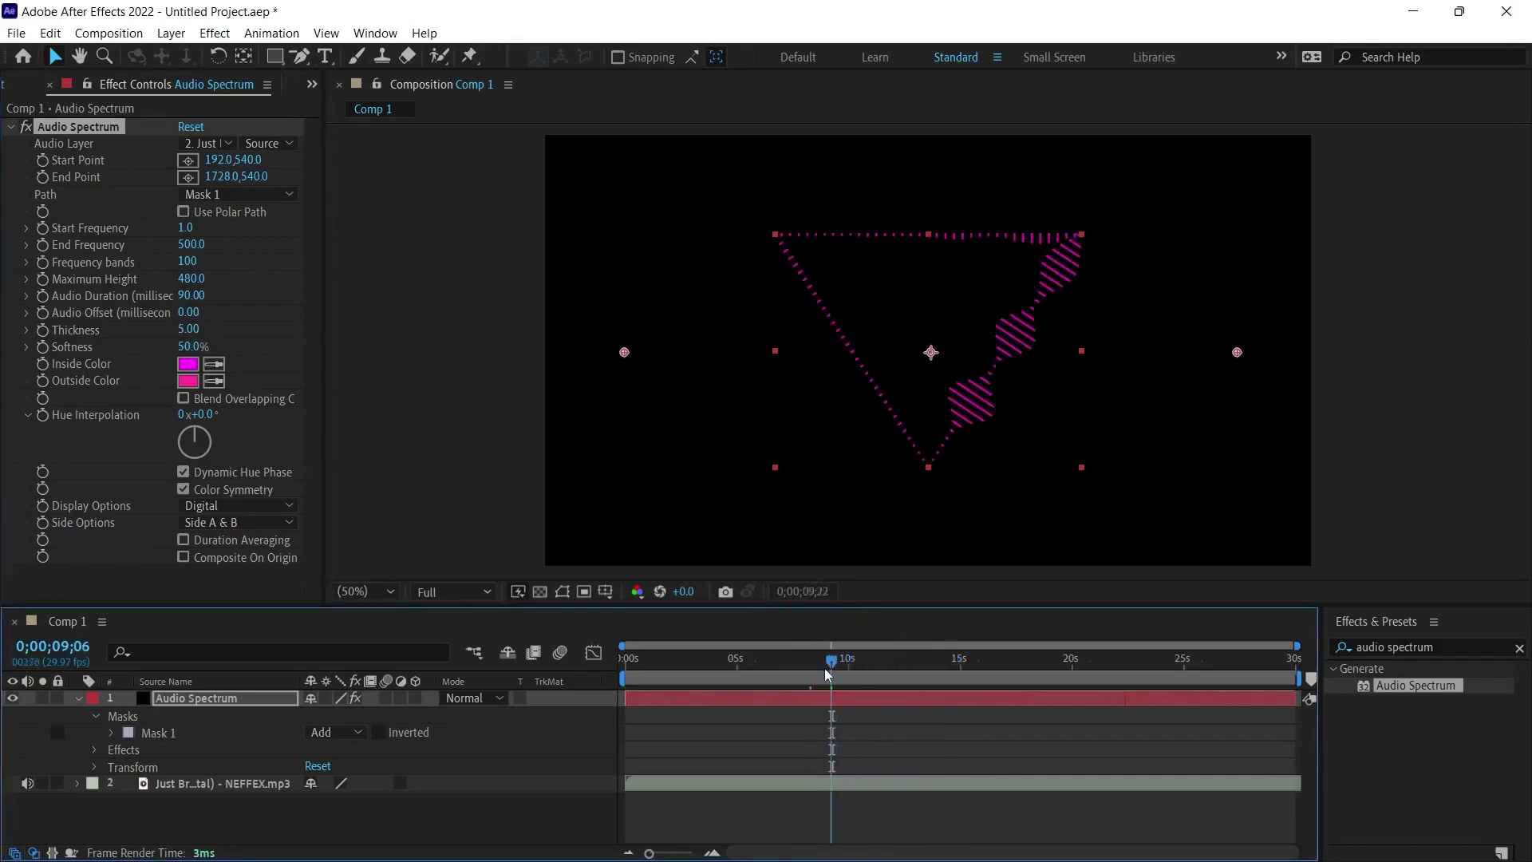
click(188, 329)
text(2)
key(Return)
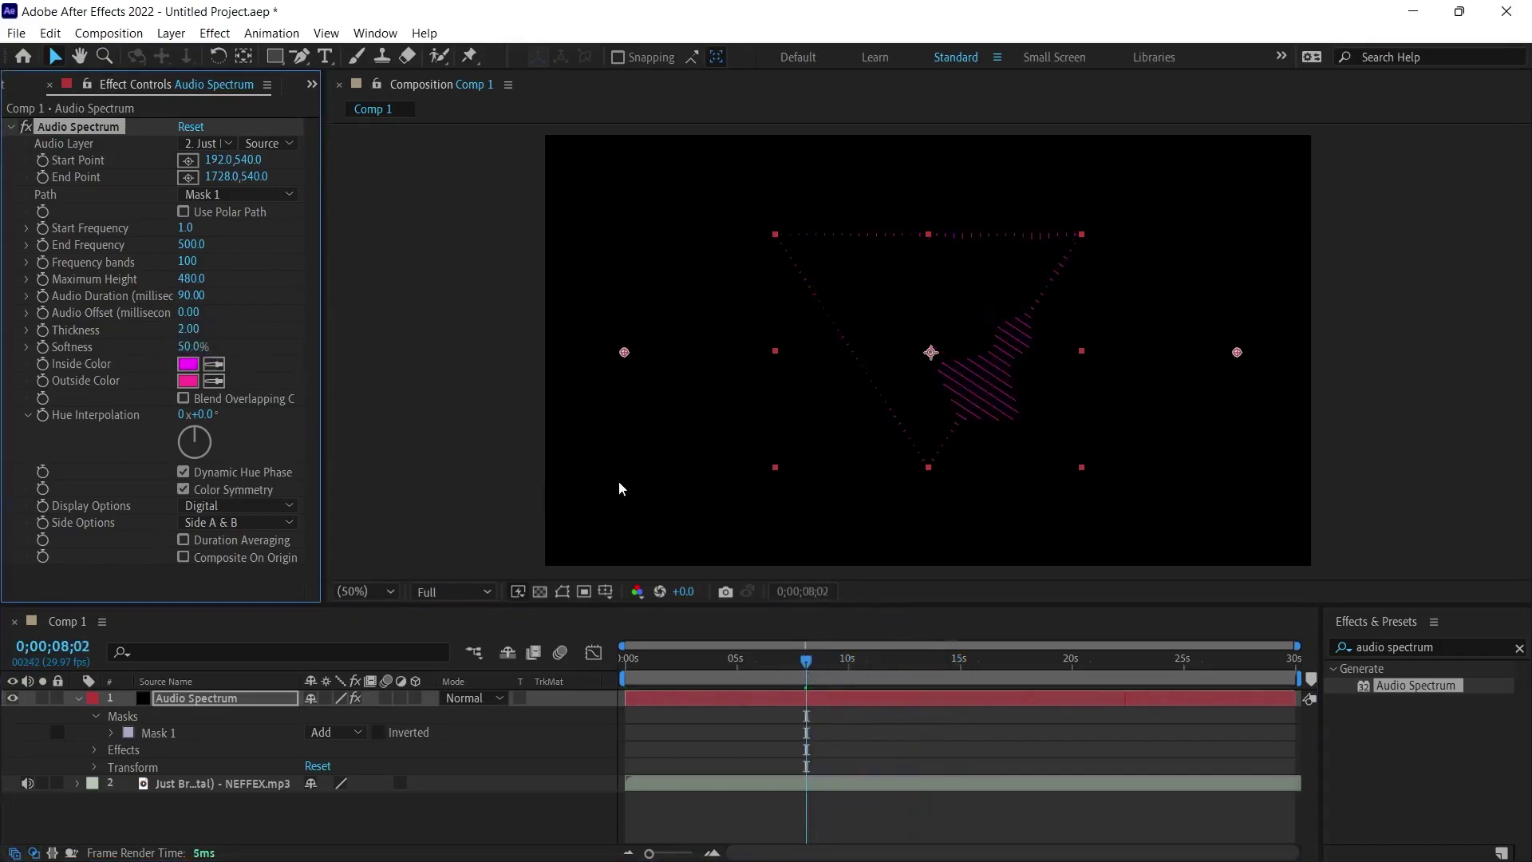
Set Softness to 0% and change the Inside Color to near-white
click(192, 347)
text(0)
key(Return)
click(189, 364)
click(529, 327)
click(963, 322)
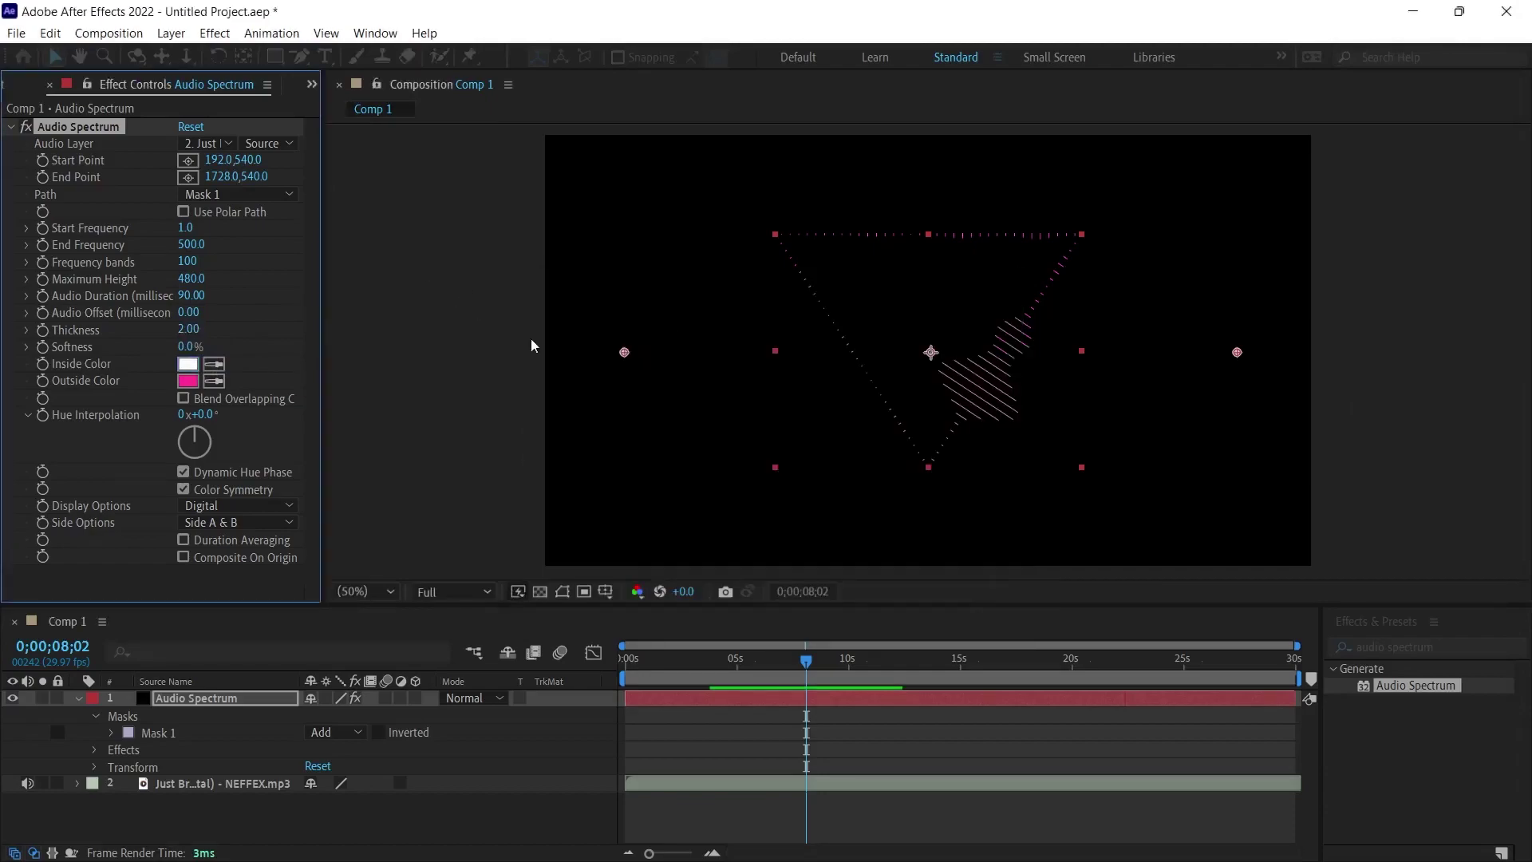
Try Side Options Side A, Side B and Side A & B, leaving the bars on Side B only
click(217, 525)
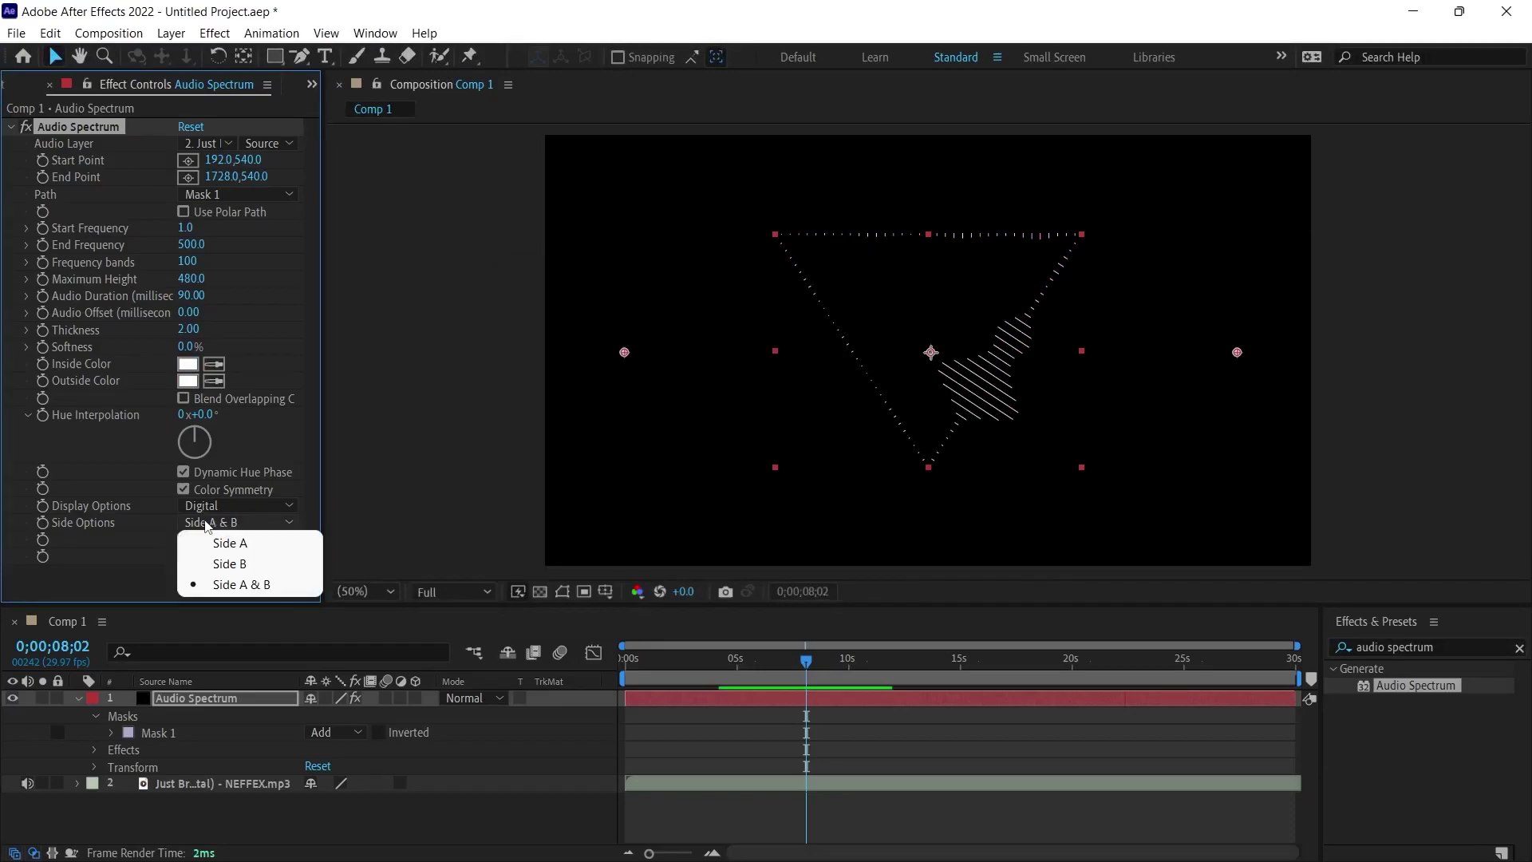
click(234, 545)
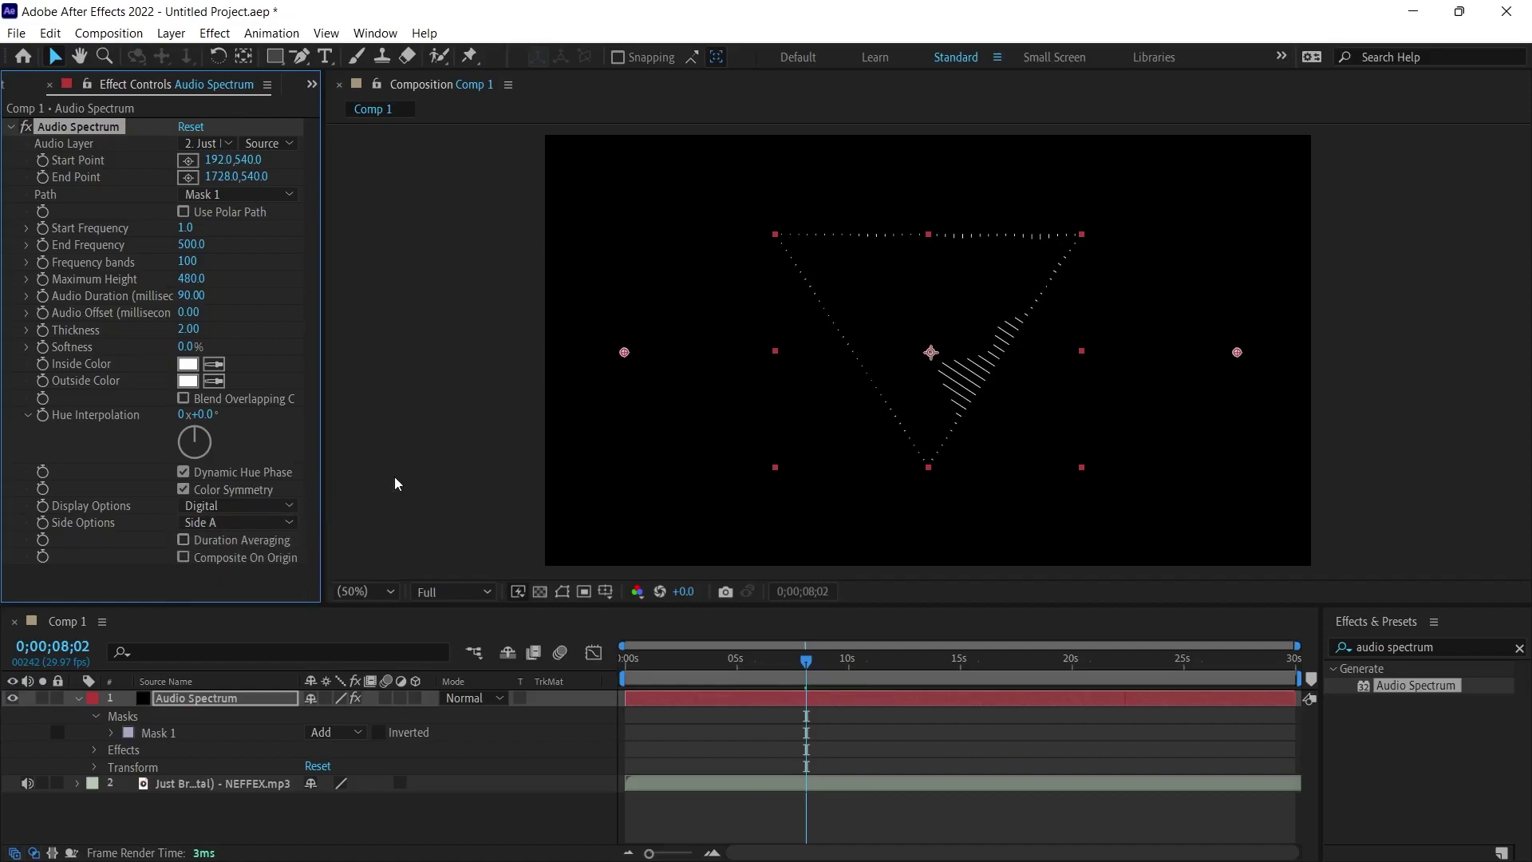
click(239, 522)
click(241, 563)
click(239, 522)
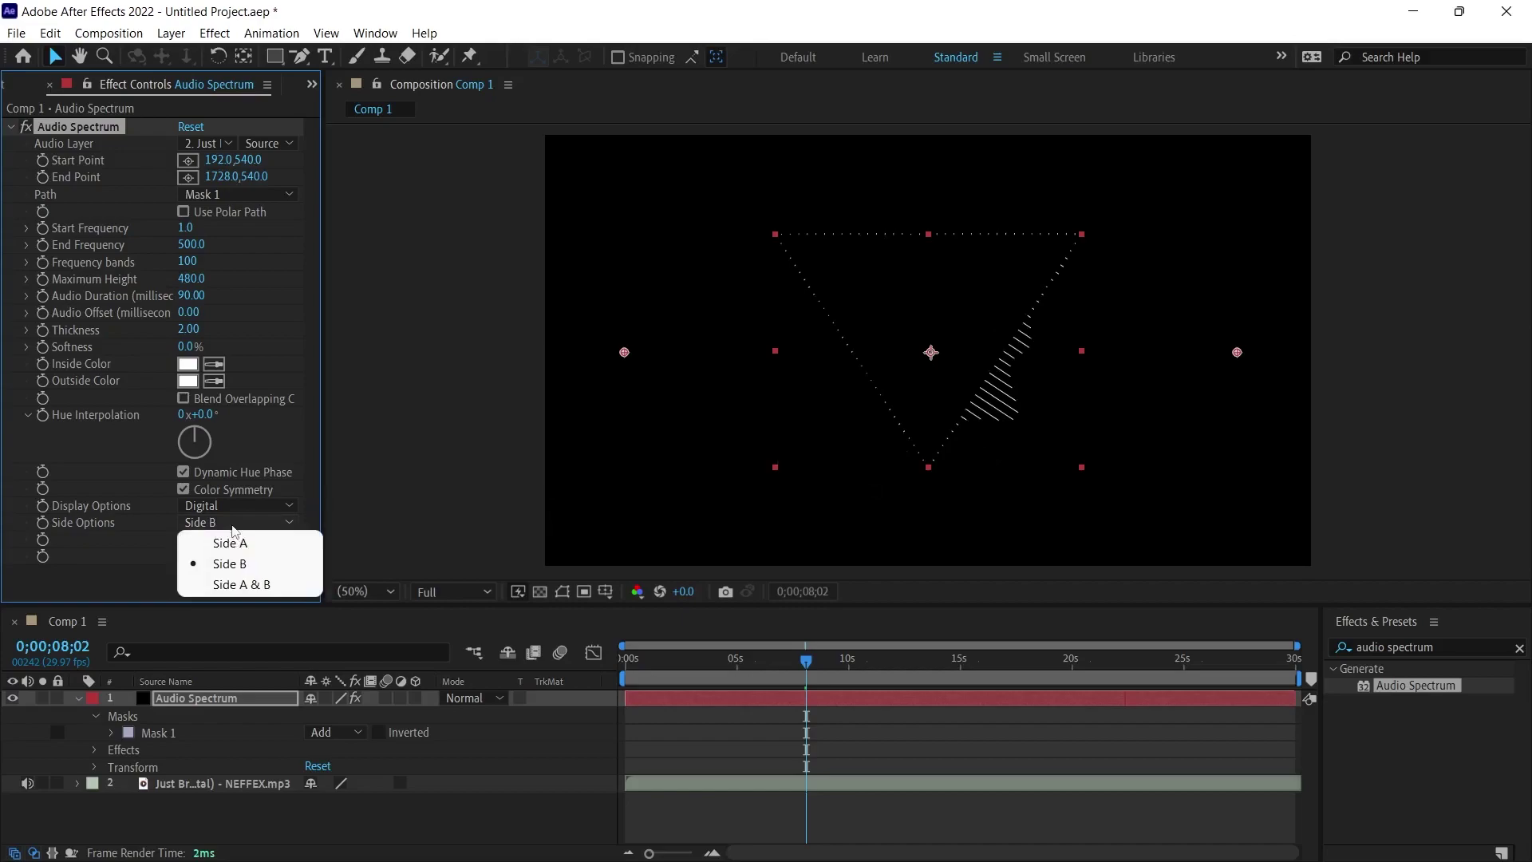
click(240, 577)
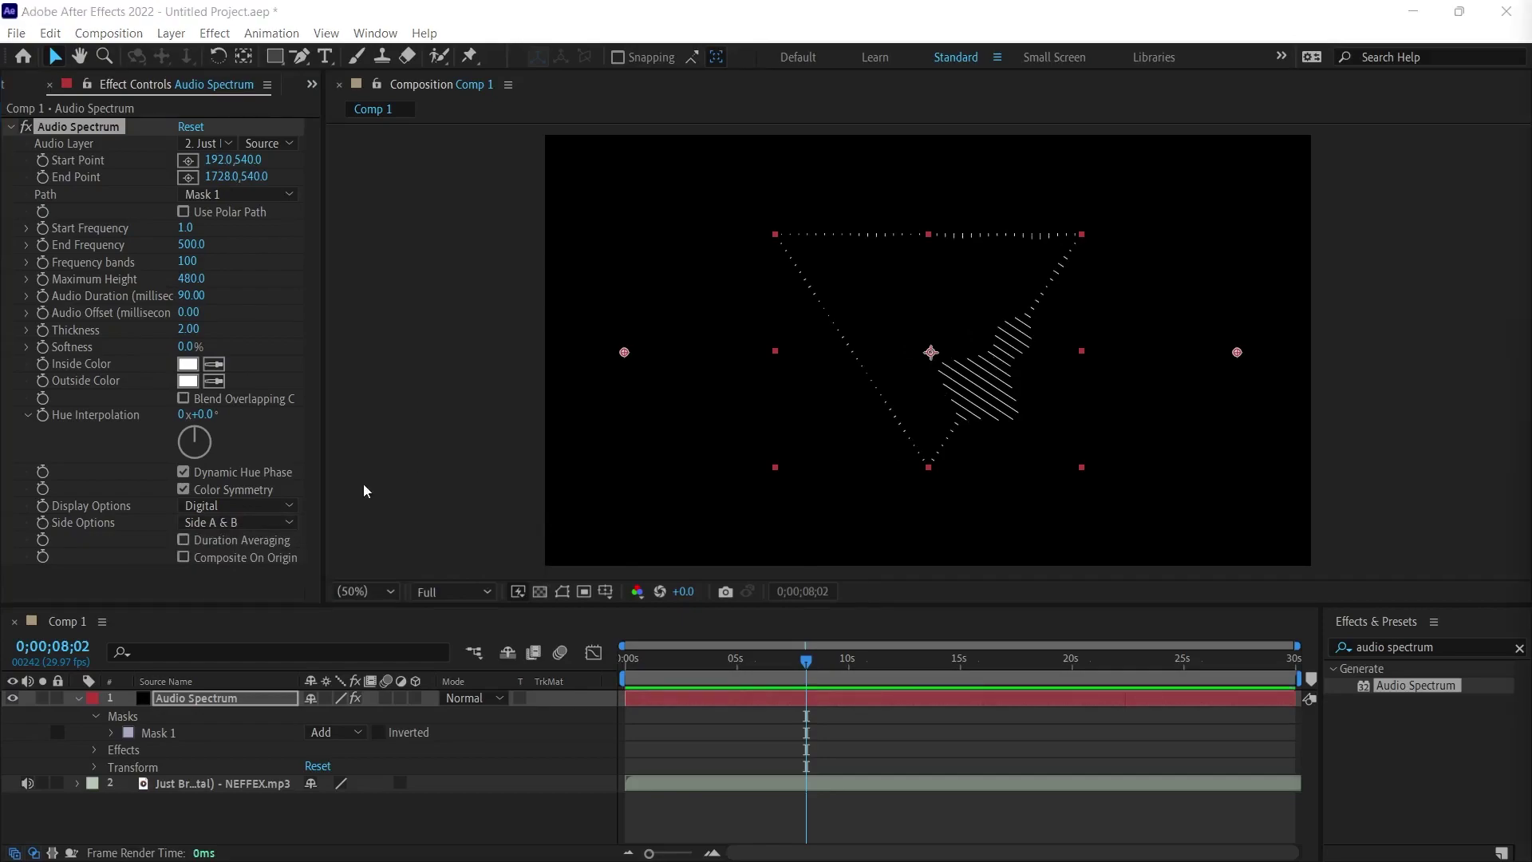
click(223, 525)
click(233, 559)
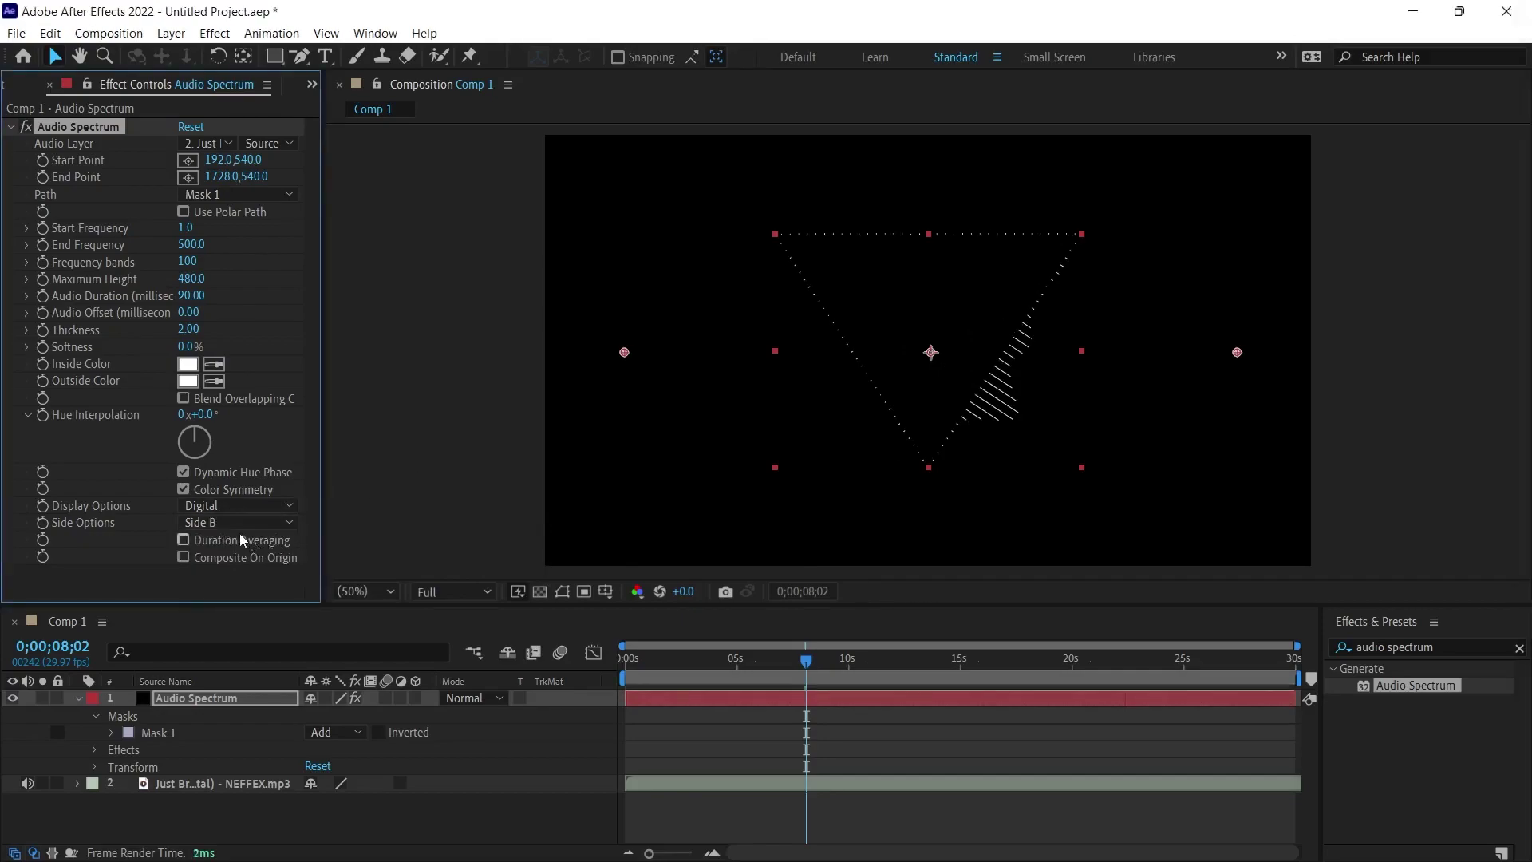
click(75, 128)
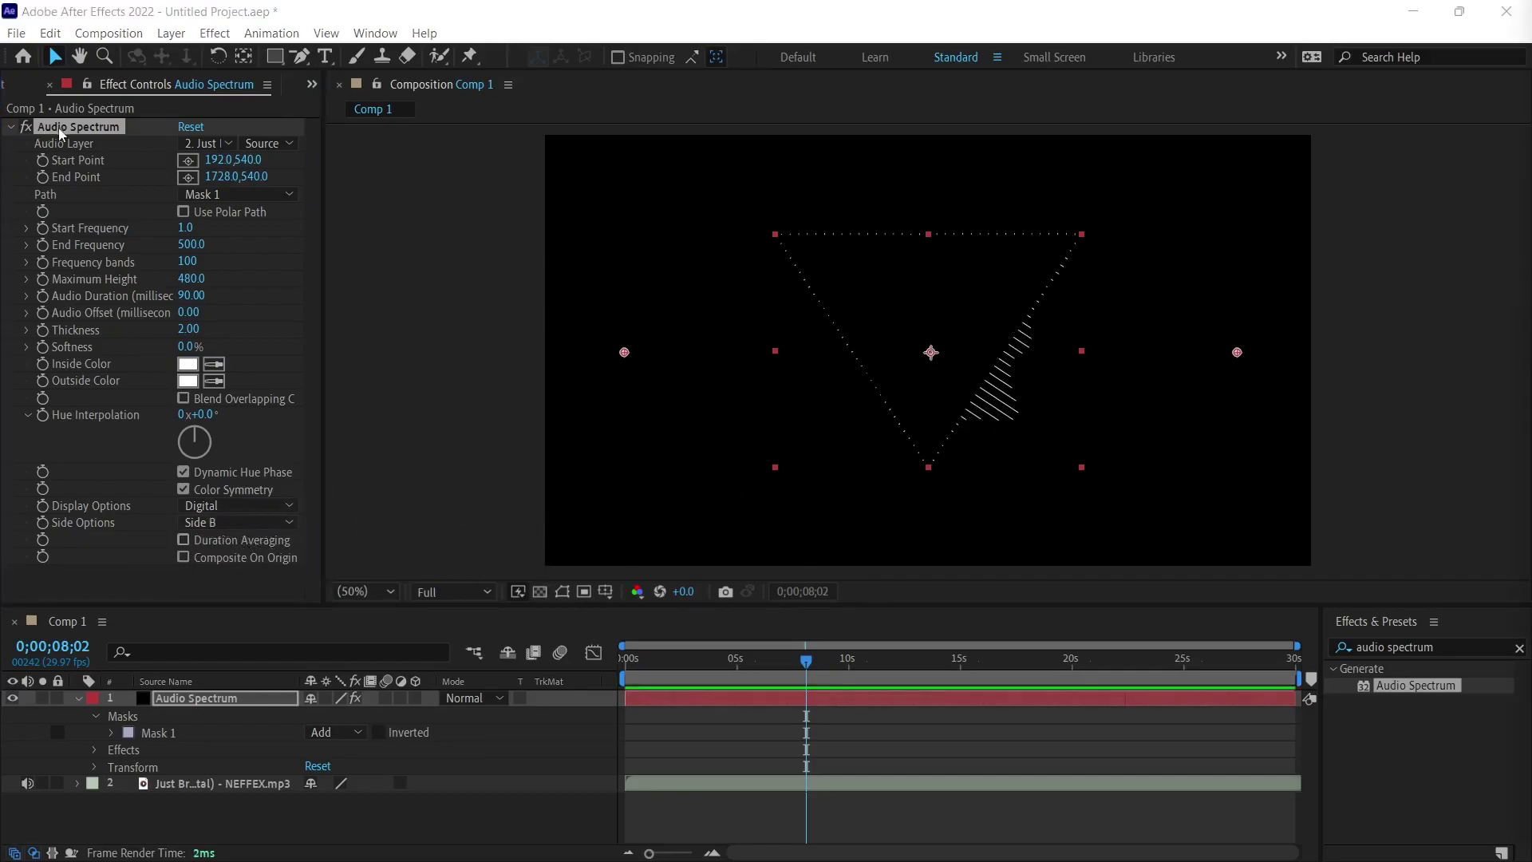
Duplicate Audio Spectrum and draw the copy as Analog lines with Composite On Original checked
click(17, 127)
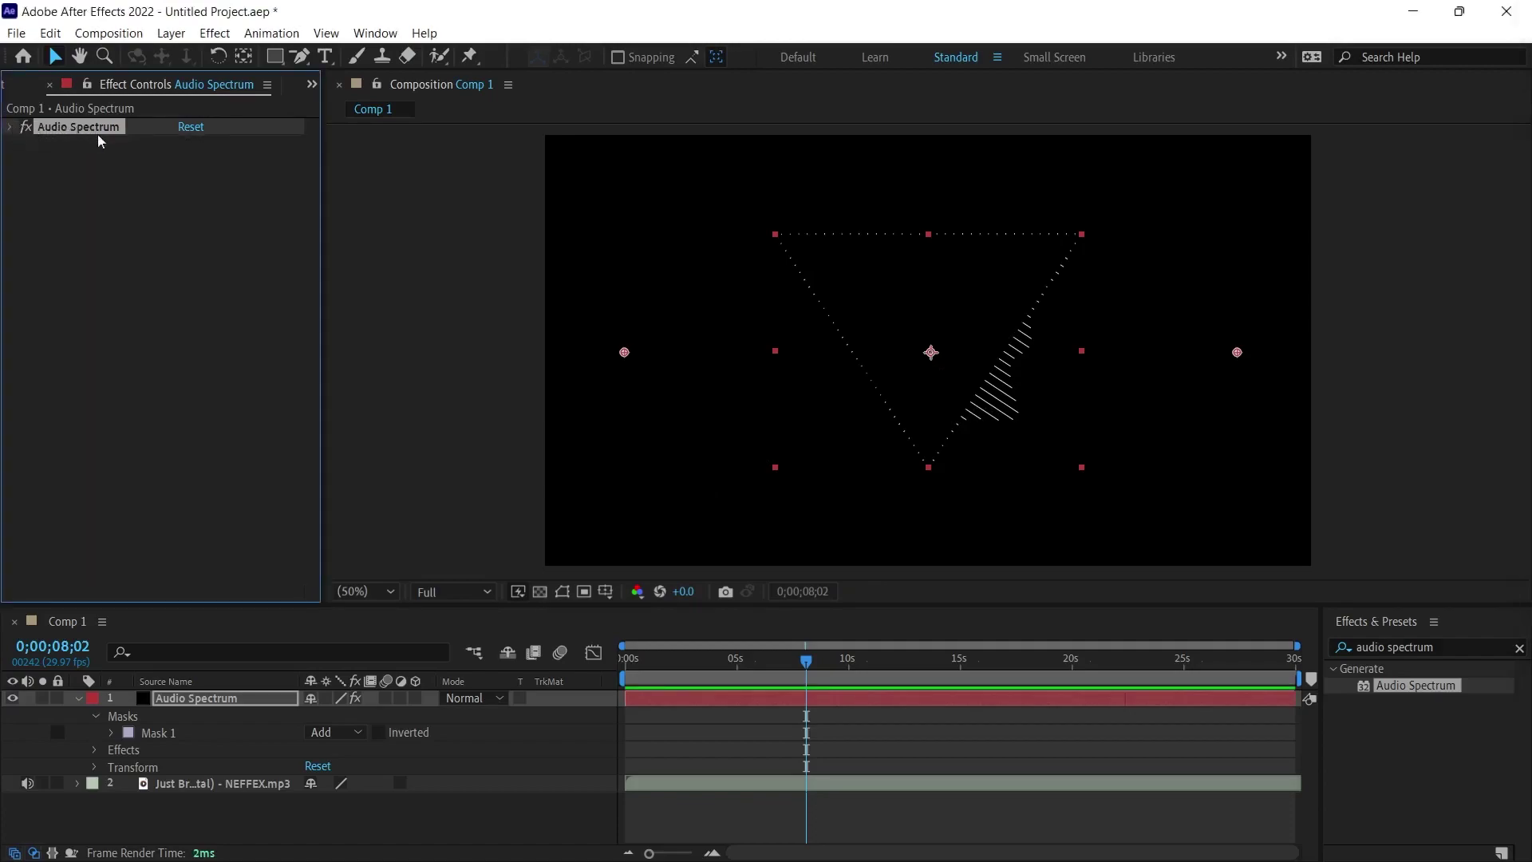
key(ctrl+d)
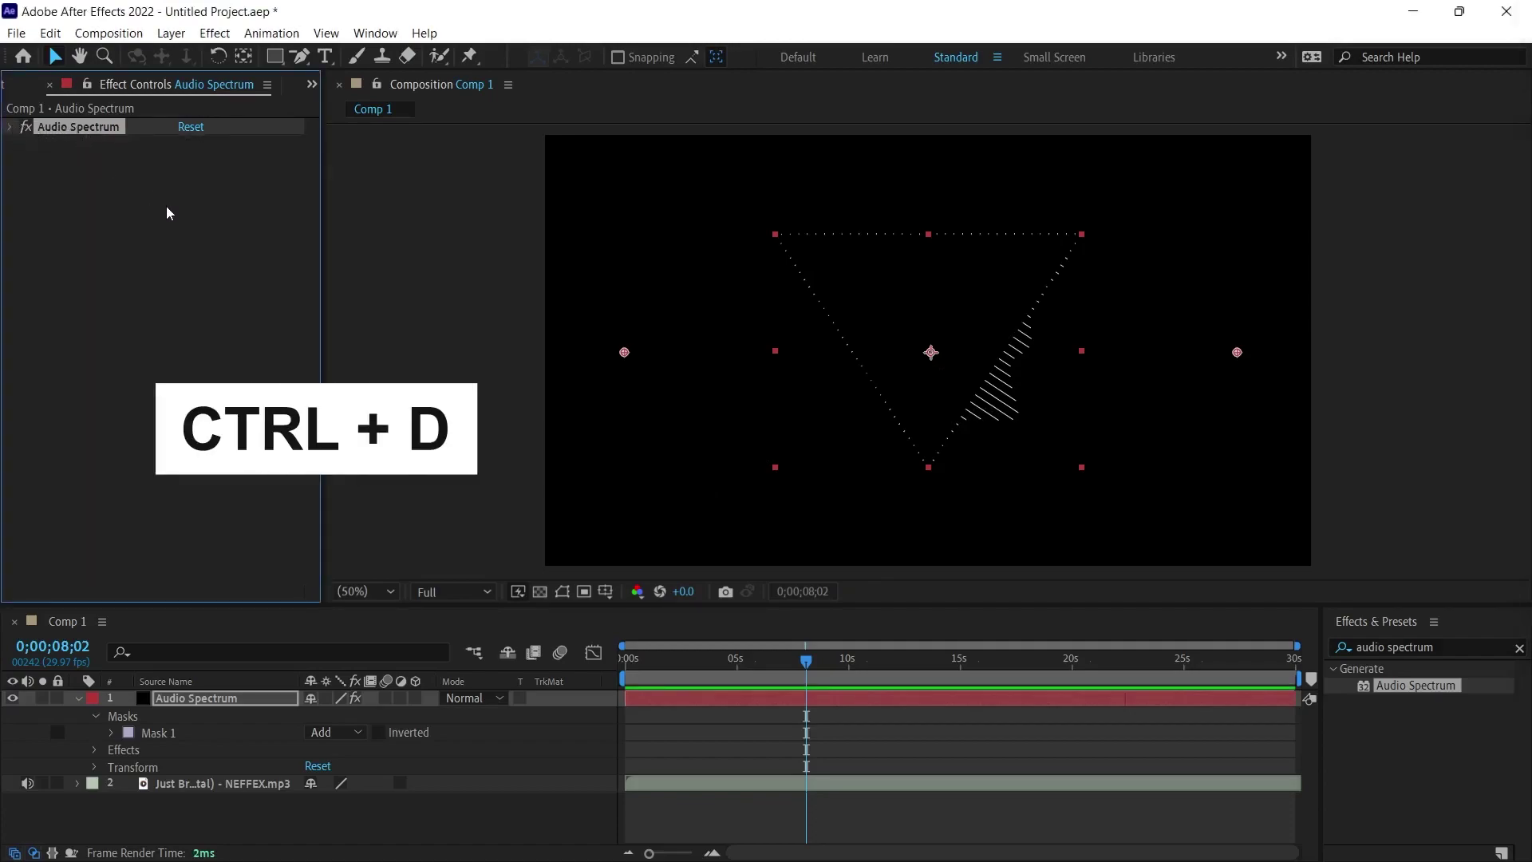
key(ctrl+d)
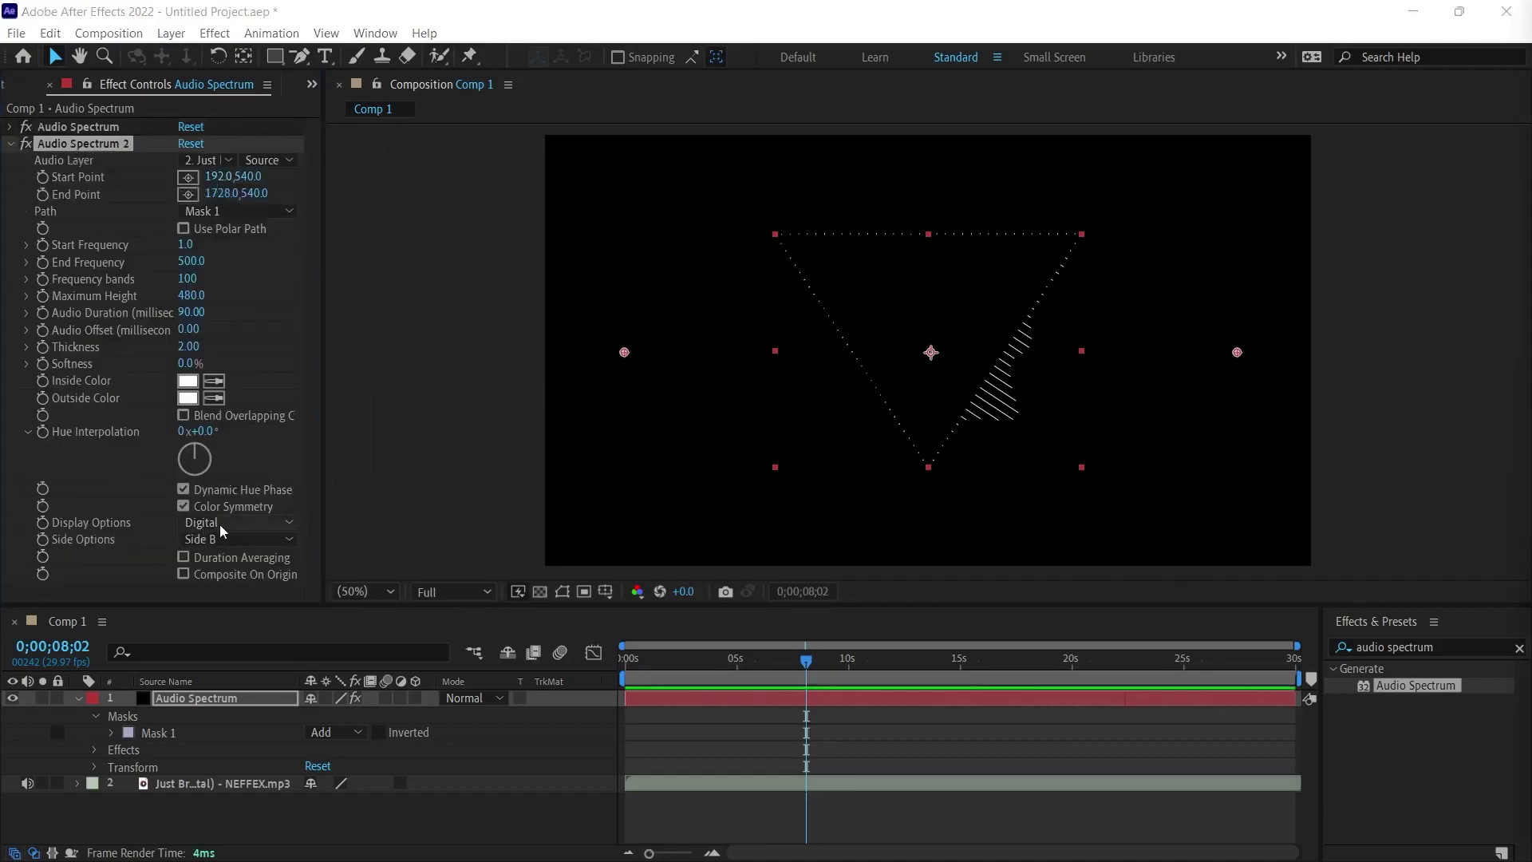
click(249, 522)
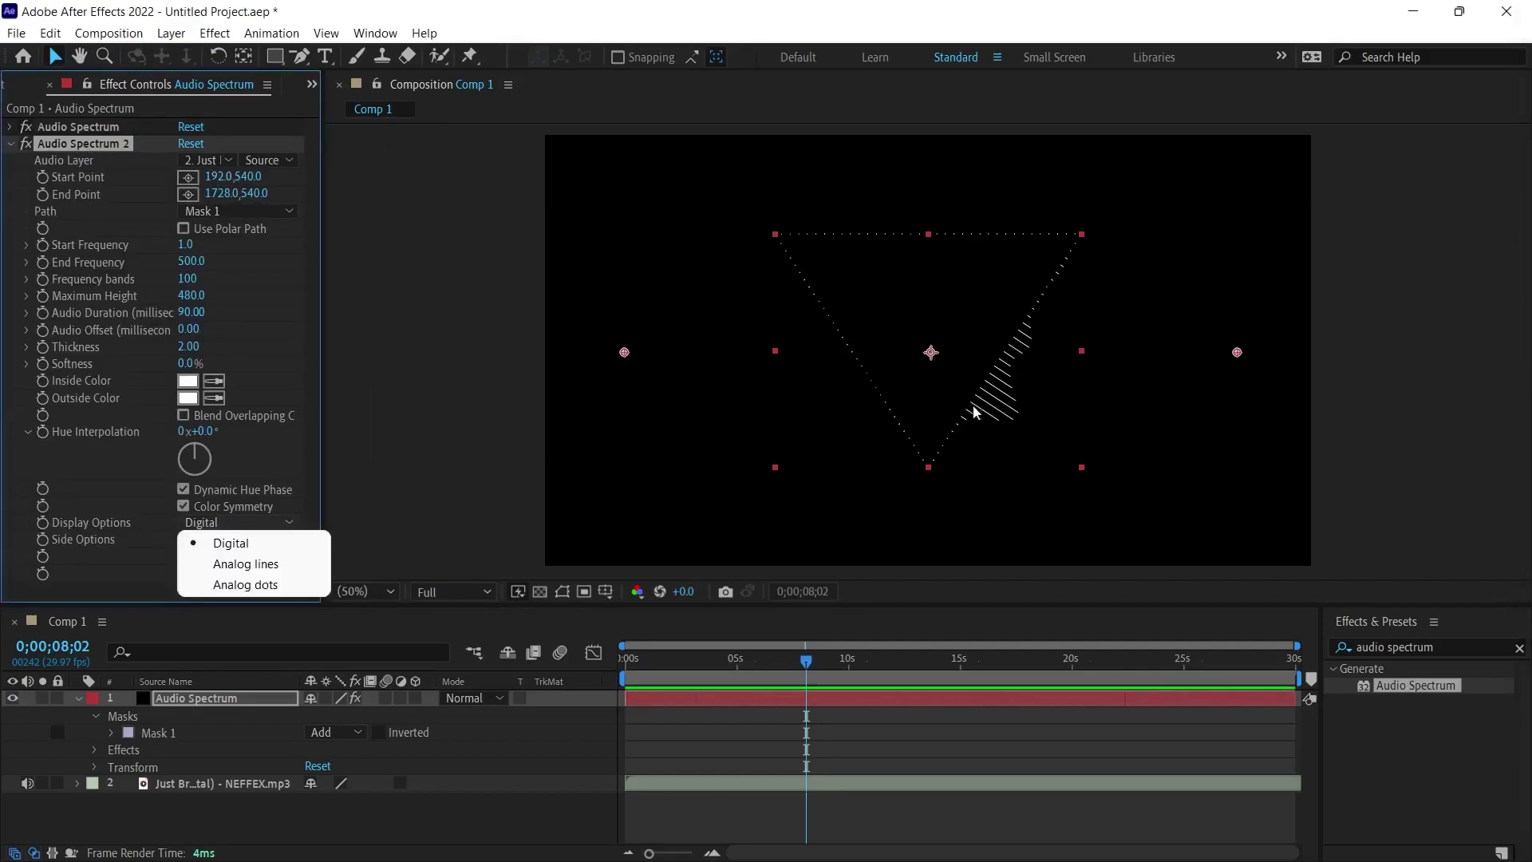
click(246, 564)
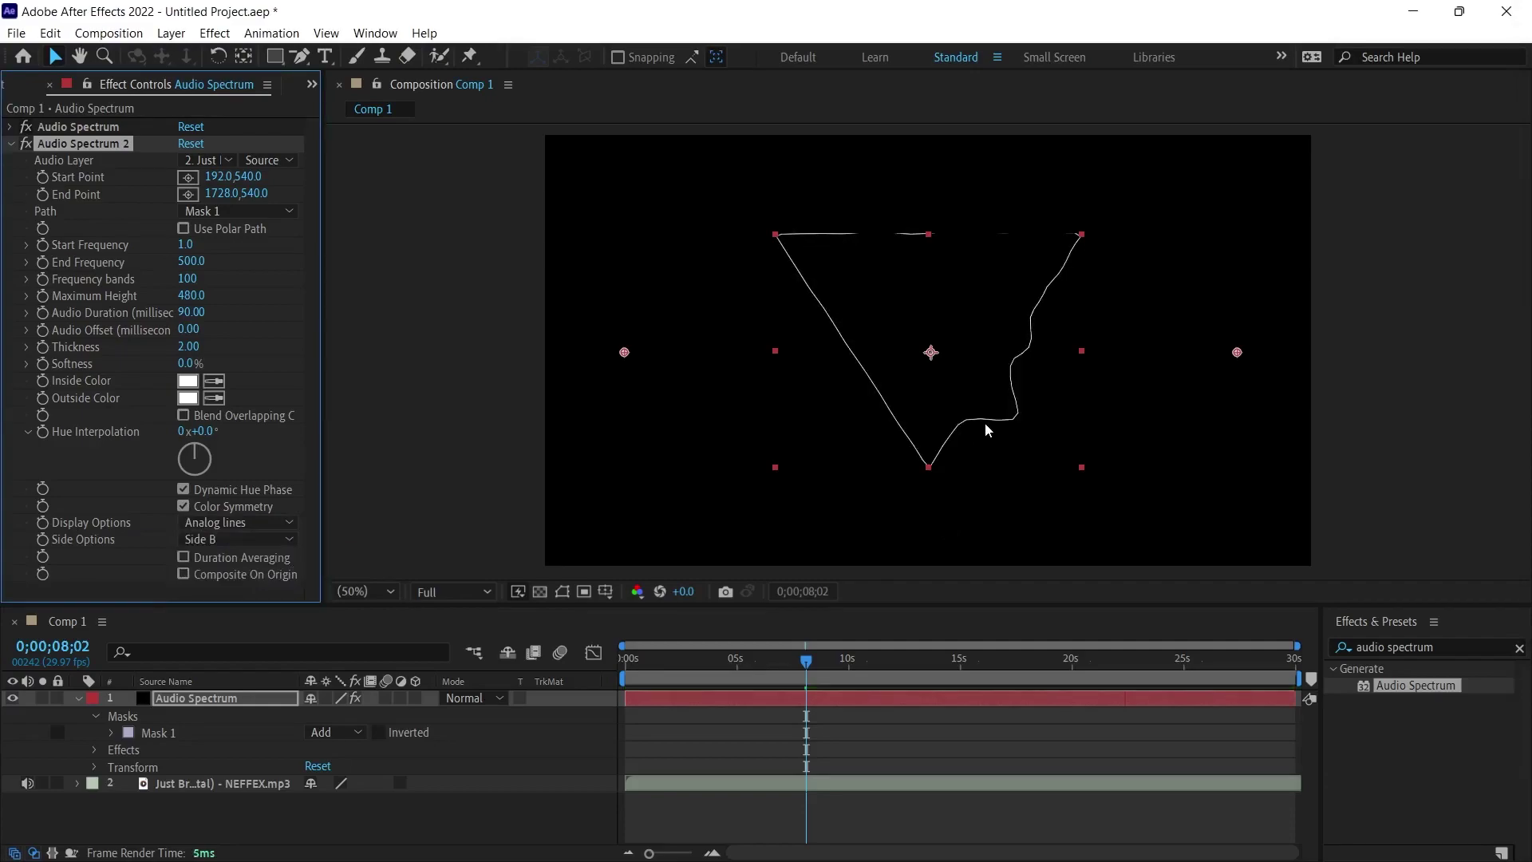
click(185, 575)
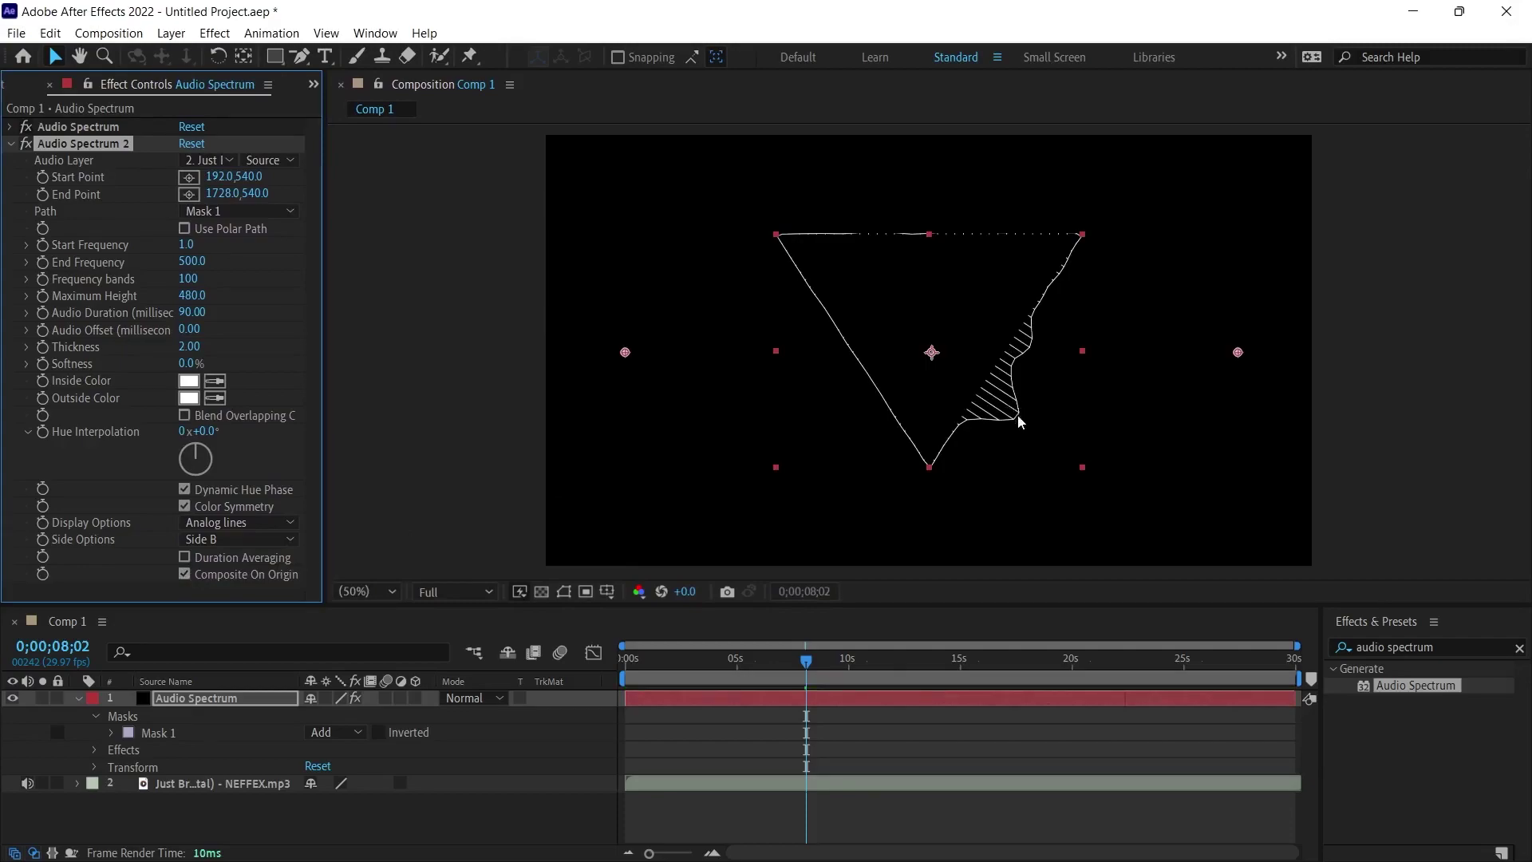
click(230, 558)
click(13, 127)
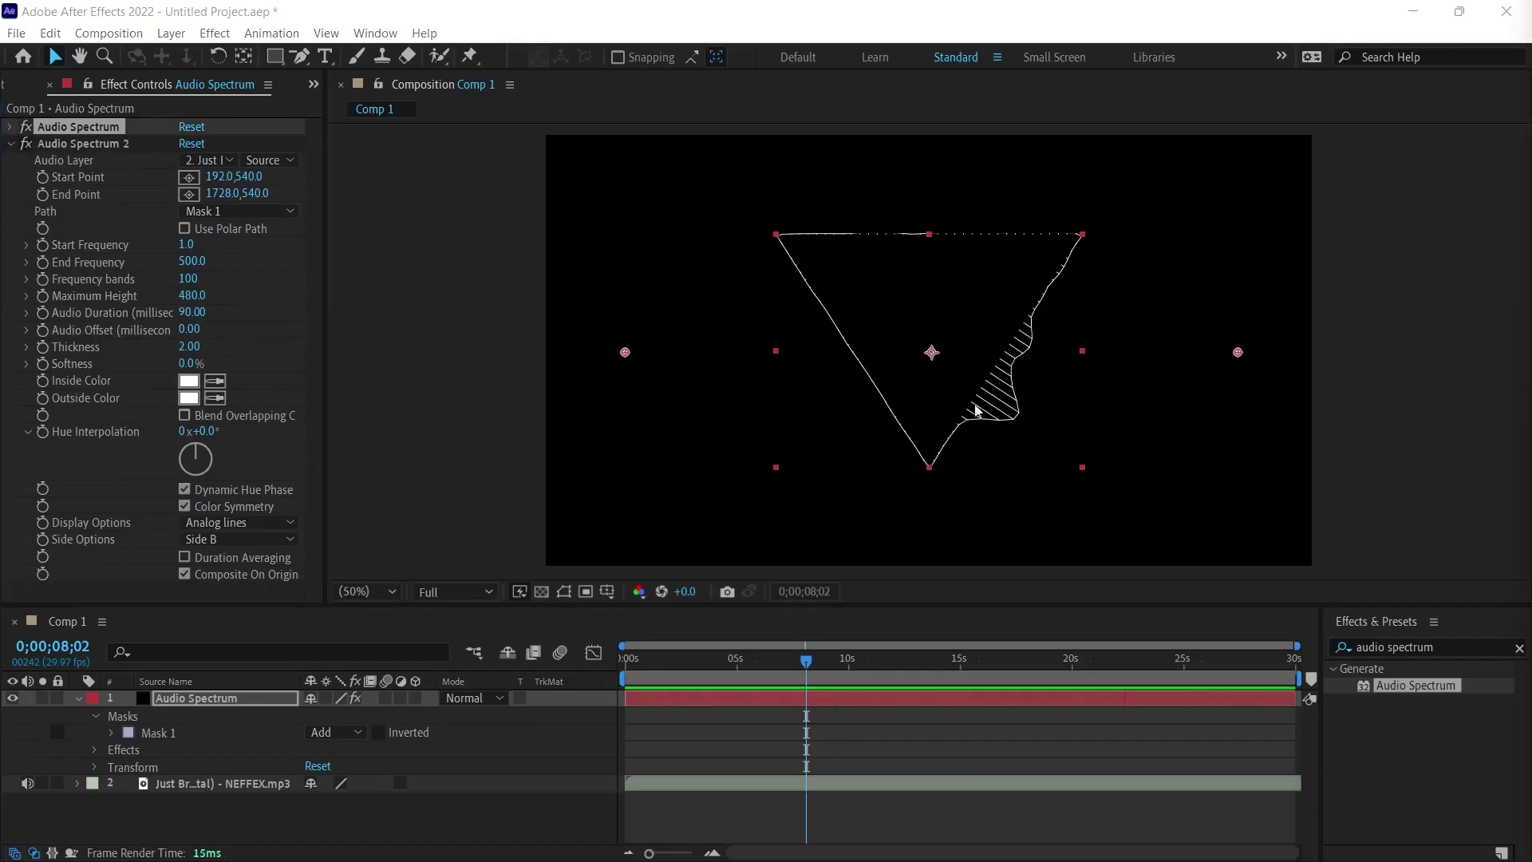
Set the line copy's Thickness to 3, then reduce it to 1
click(190, 347)
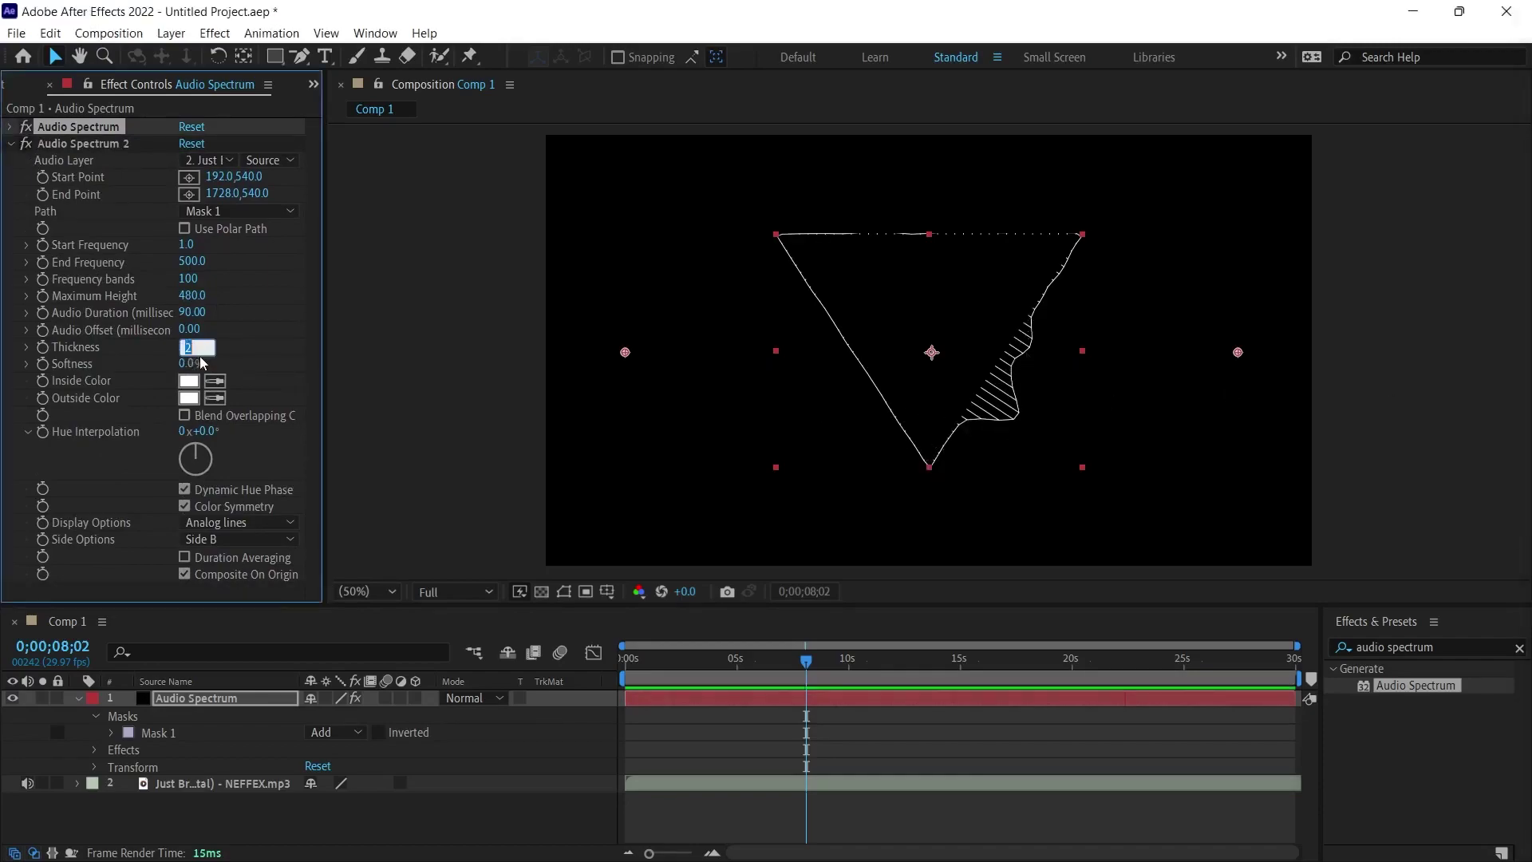
text(3)
key(Return)
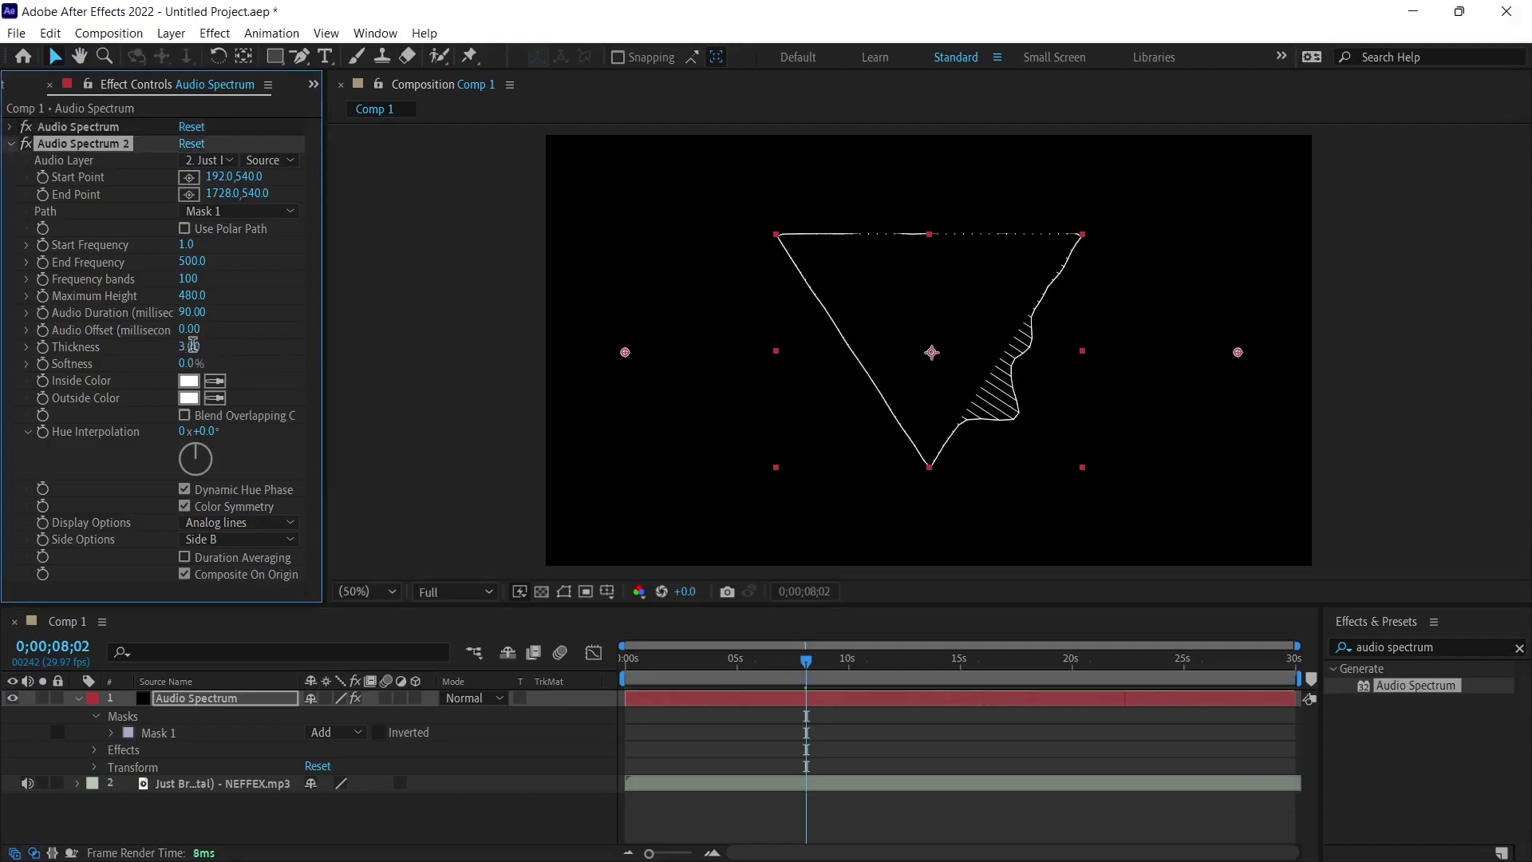
click(193, 346)
text(1)
key(Return)
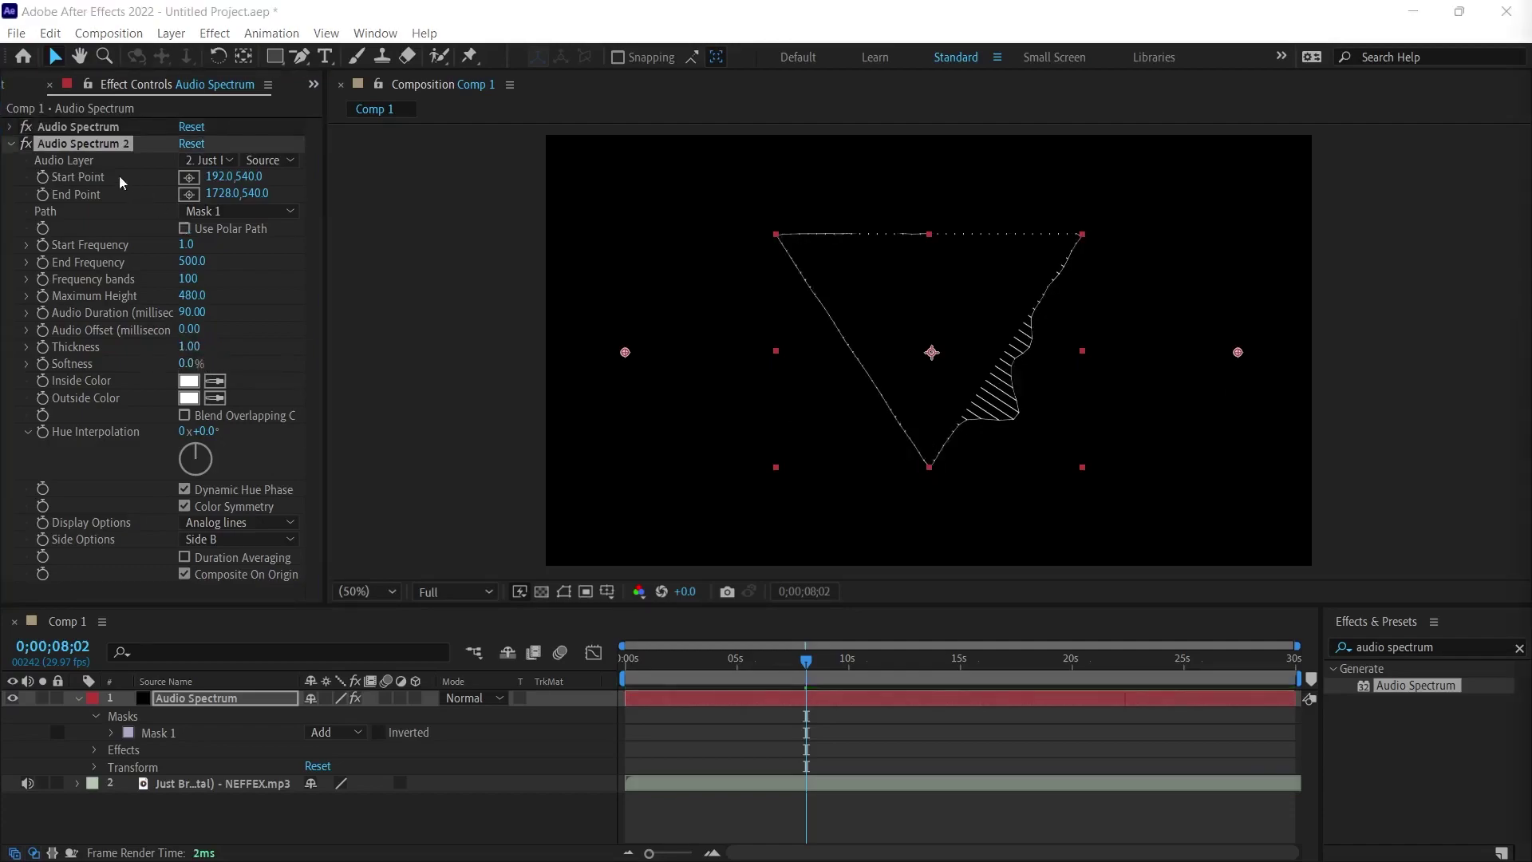
Duplicate into Audio Spectrum 3 drawn as Analog dots, Thickness 13, Maximum Height 800 then 600
key(ctrl+d)
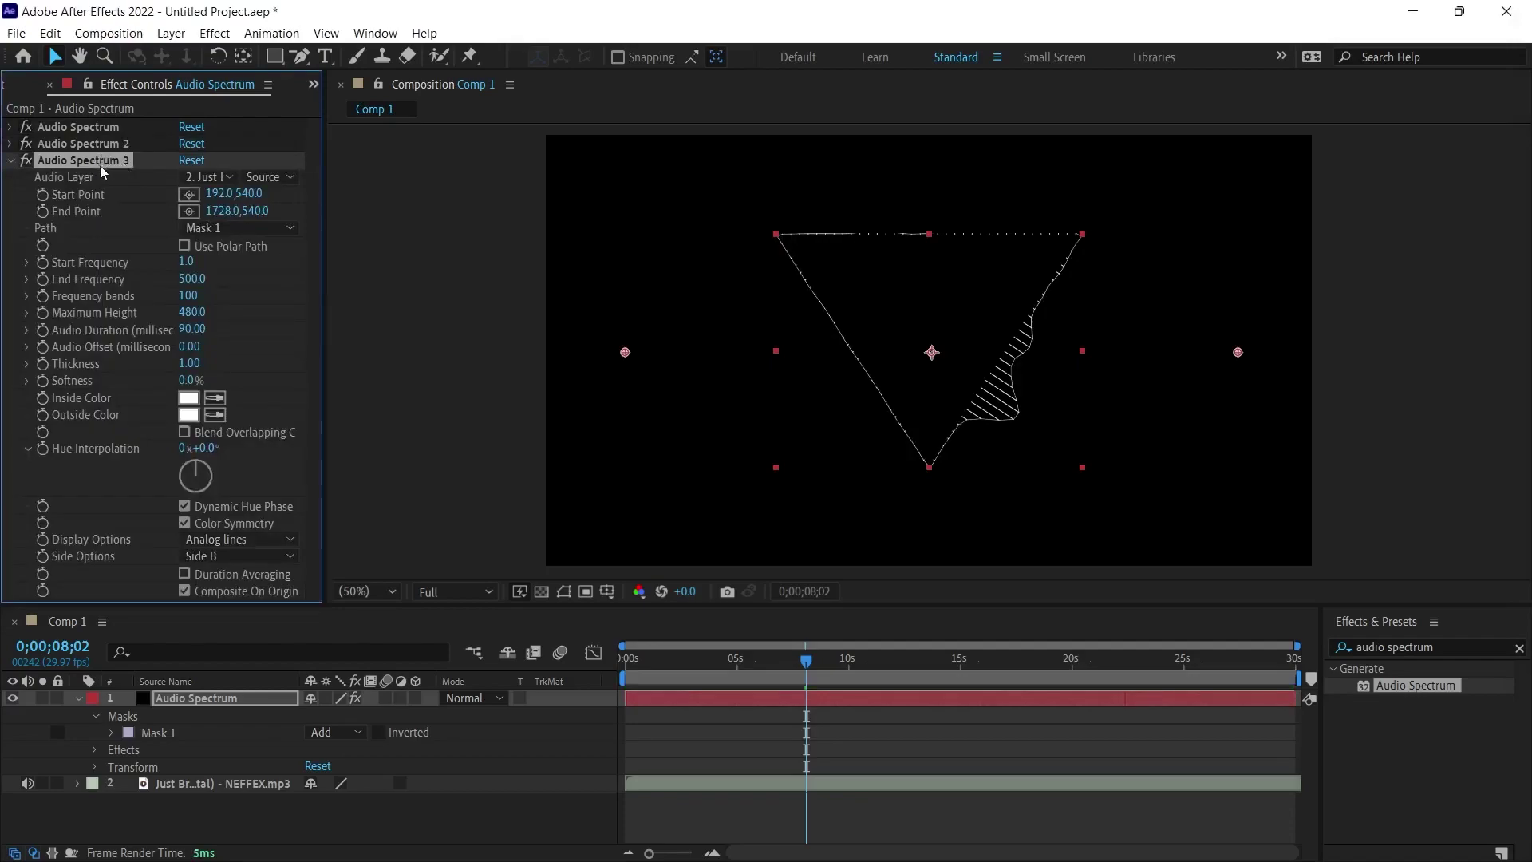
click(239, 539)
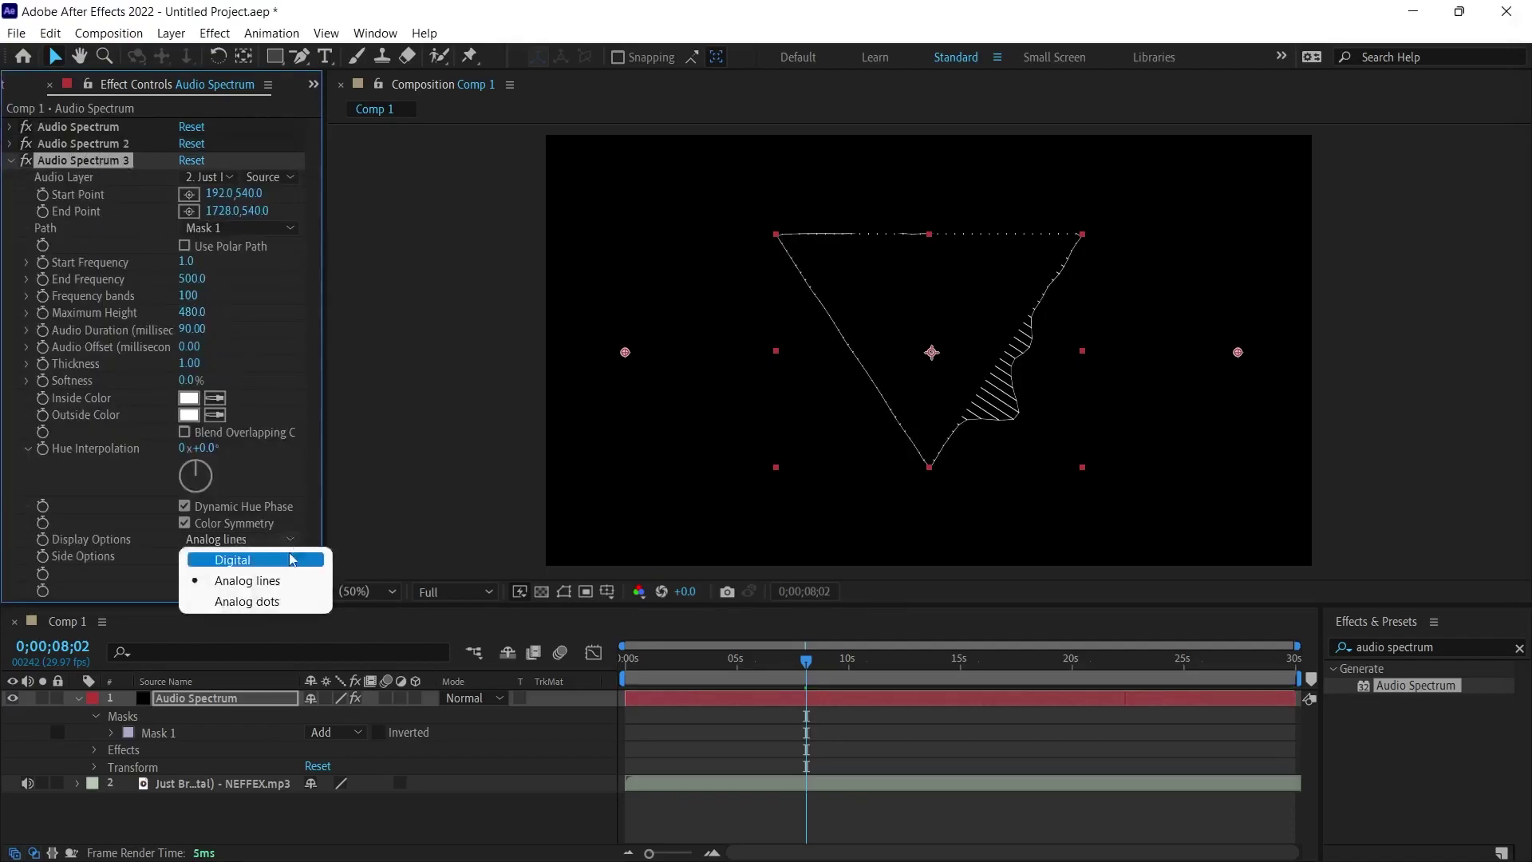
click(250, 602)
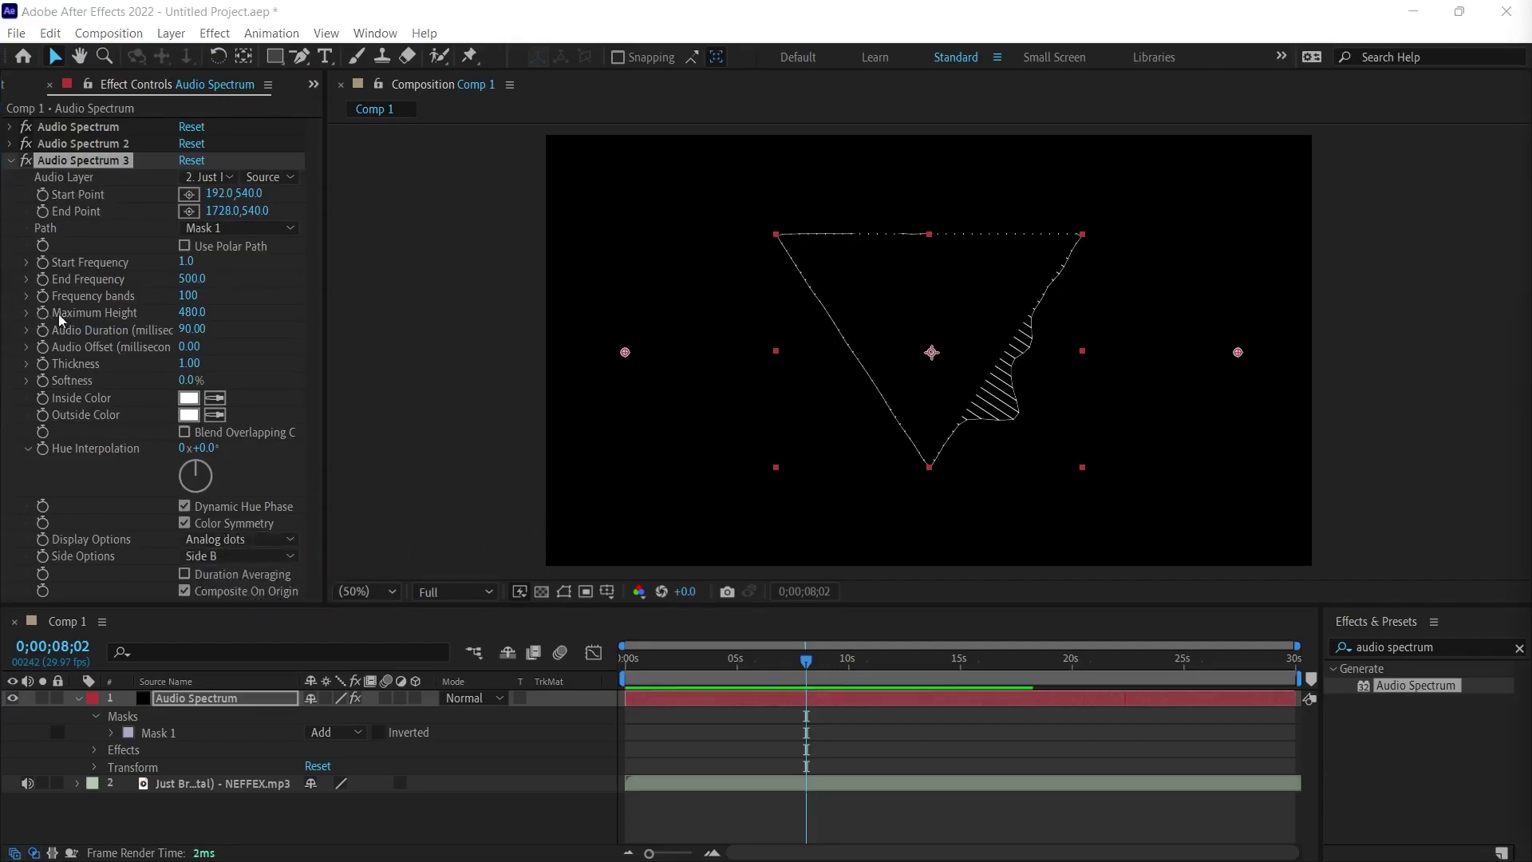
click(193, 312)
text(800)
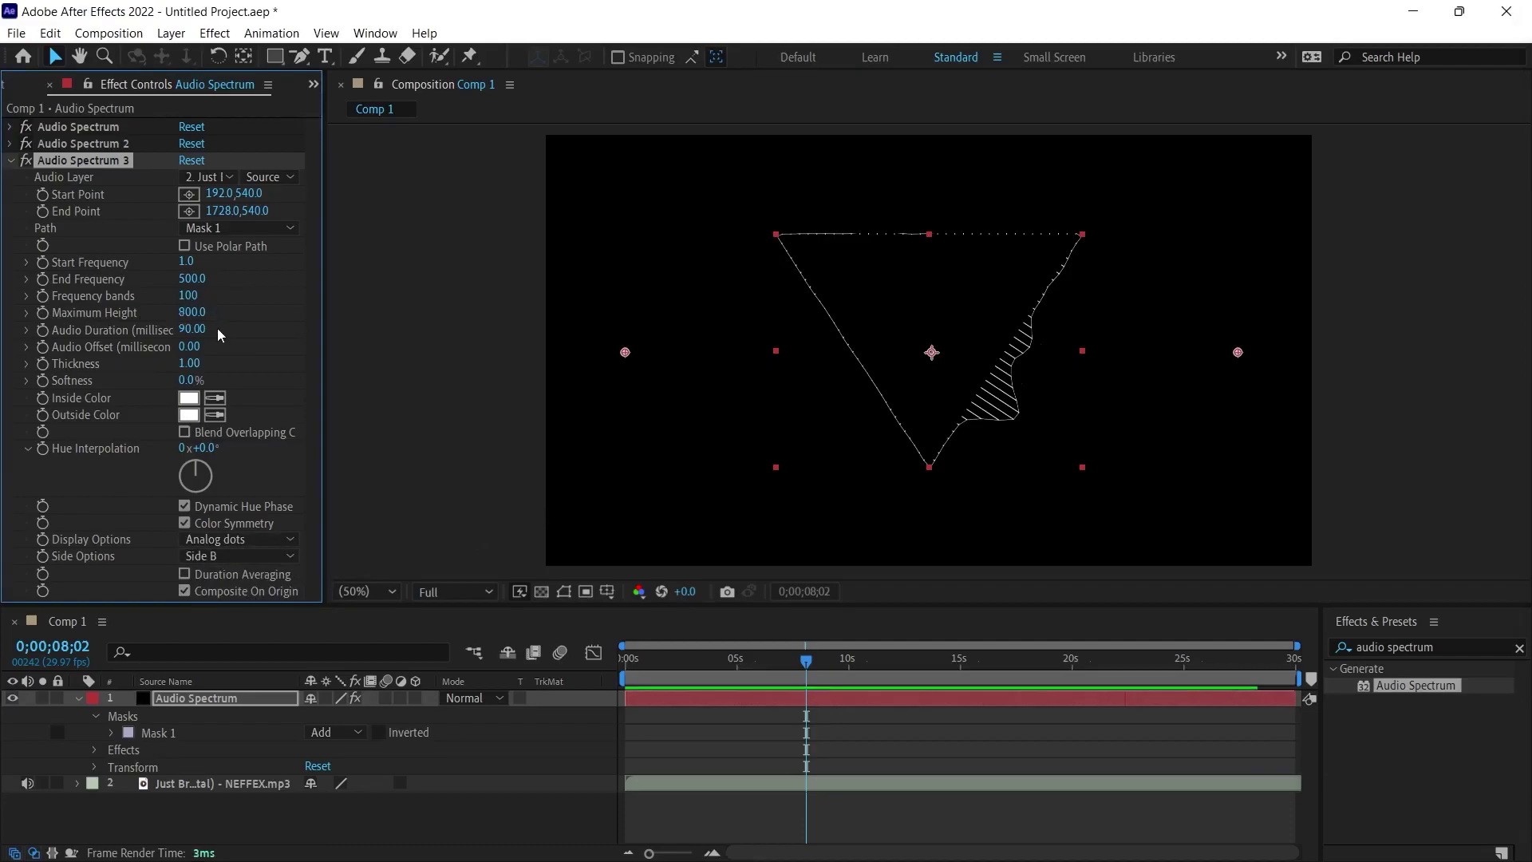
key(Return)
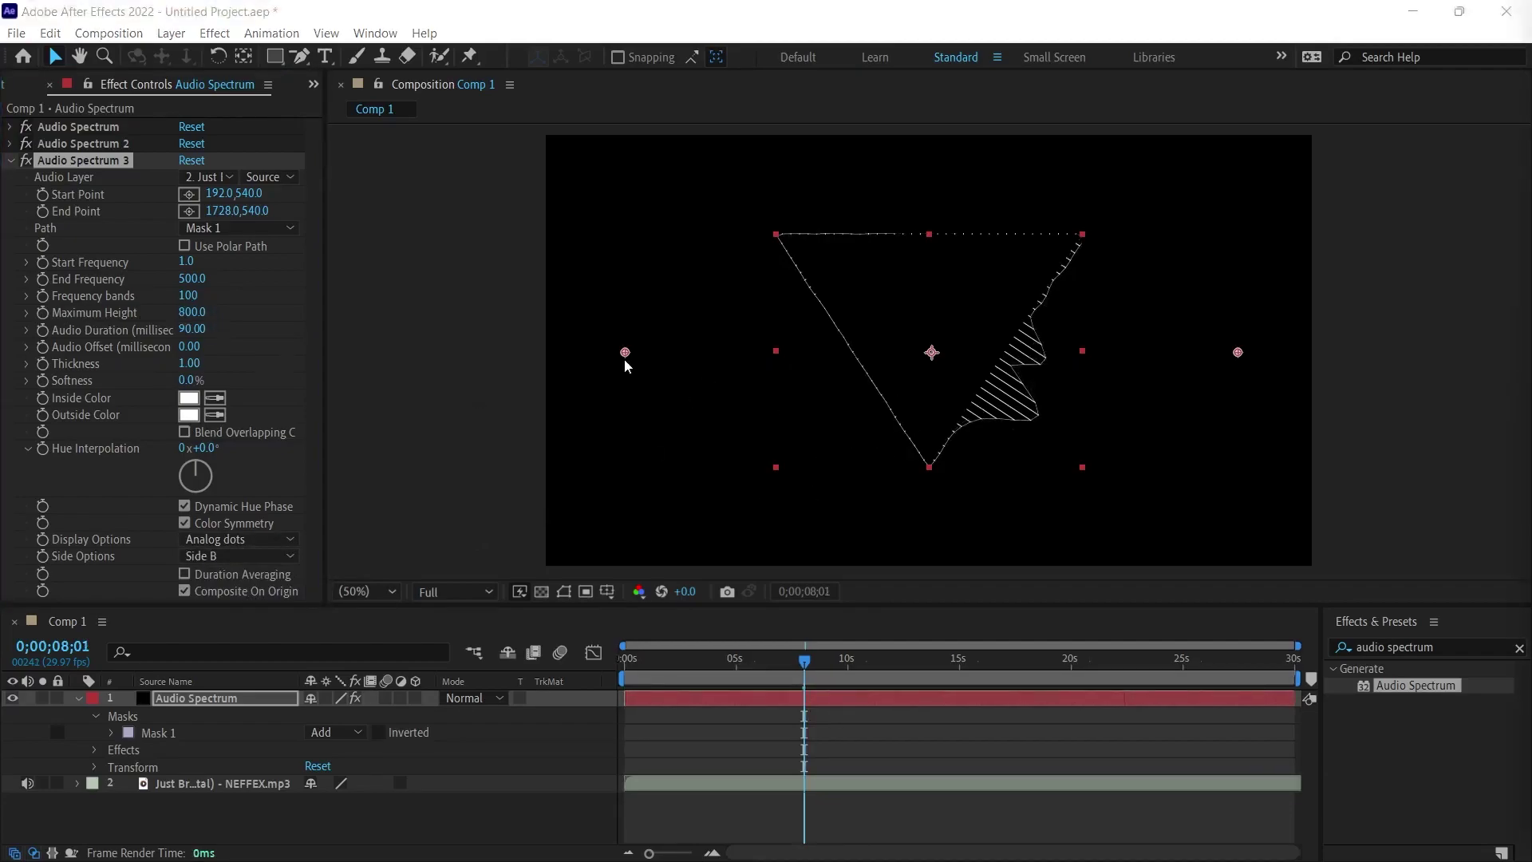
click(190, 364)
text(13)
key(Return)
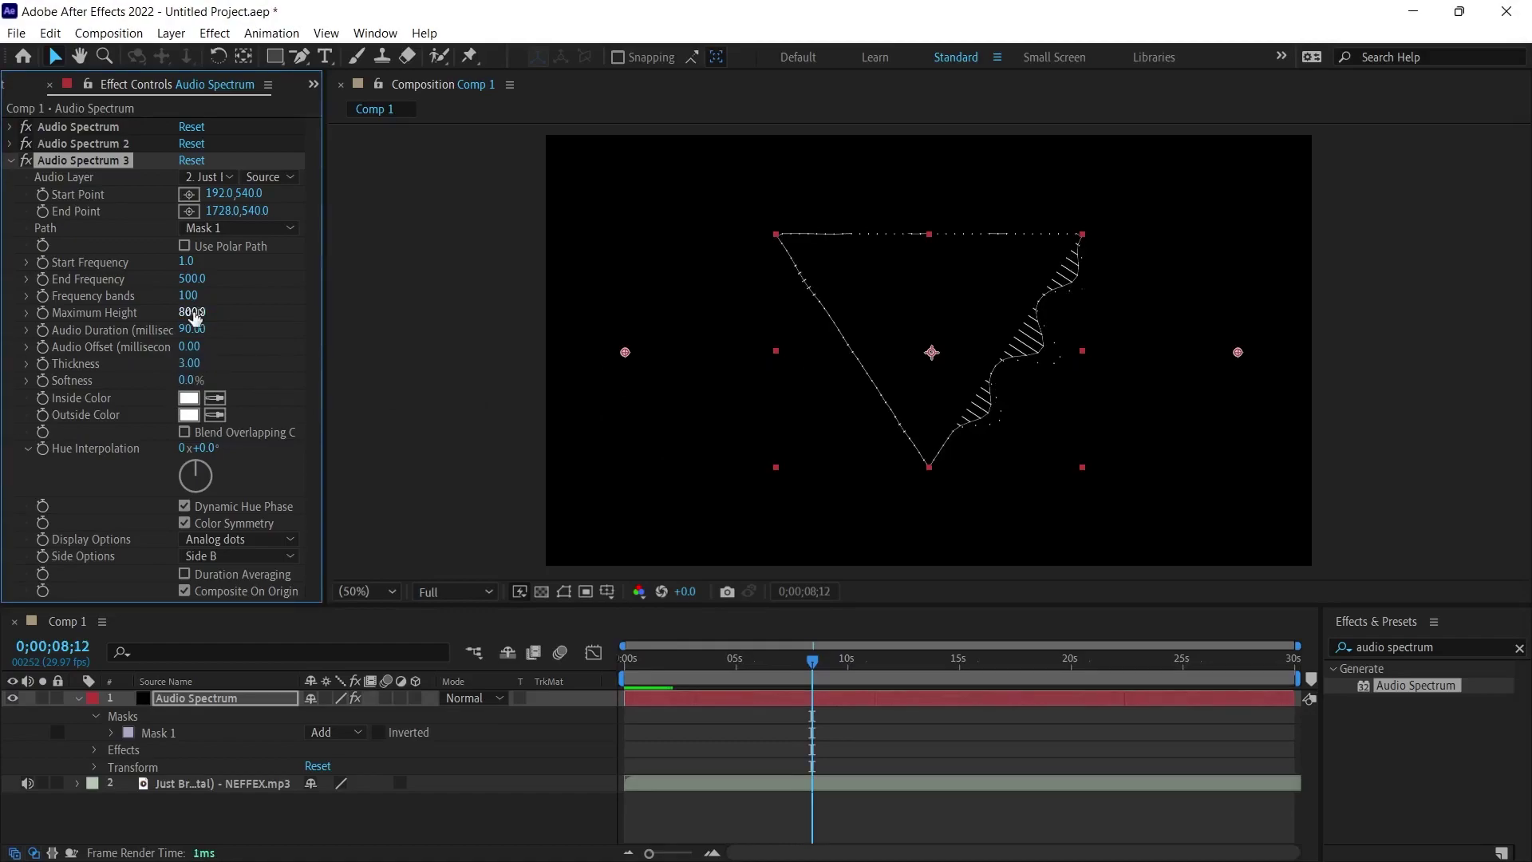
click(191, 313)
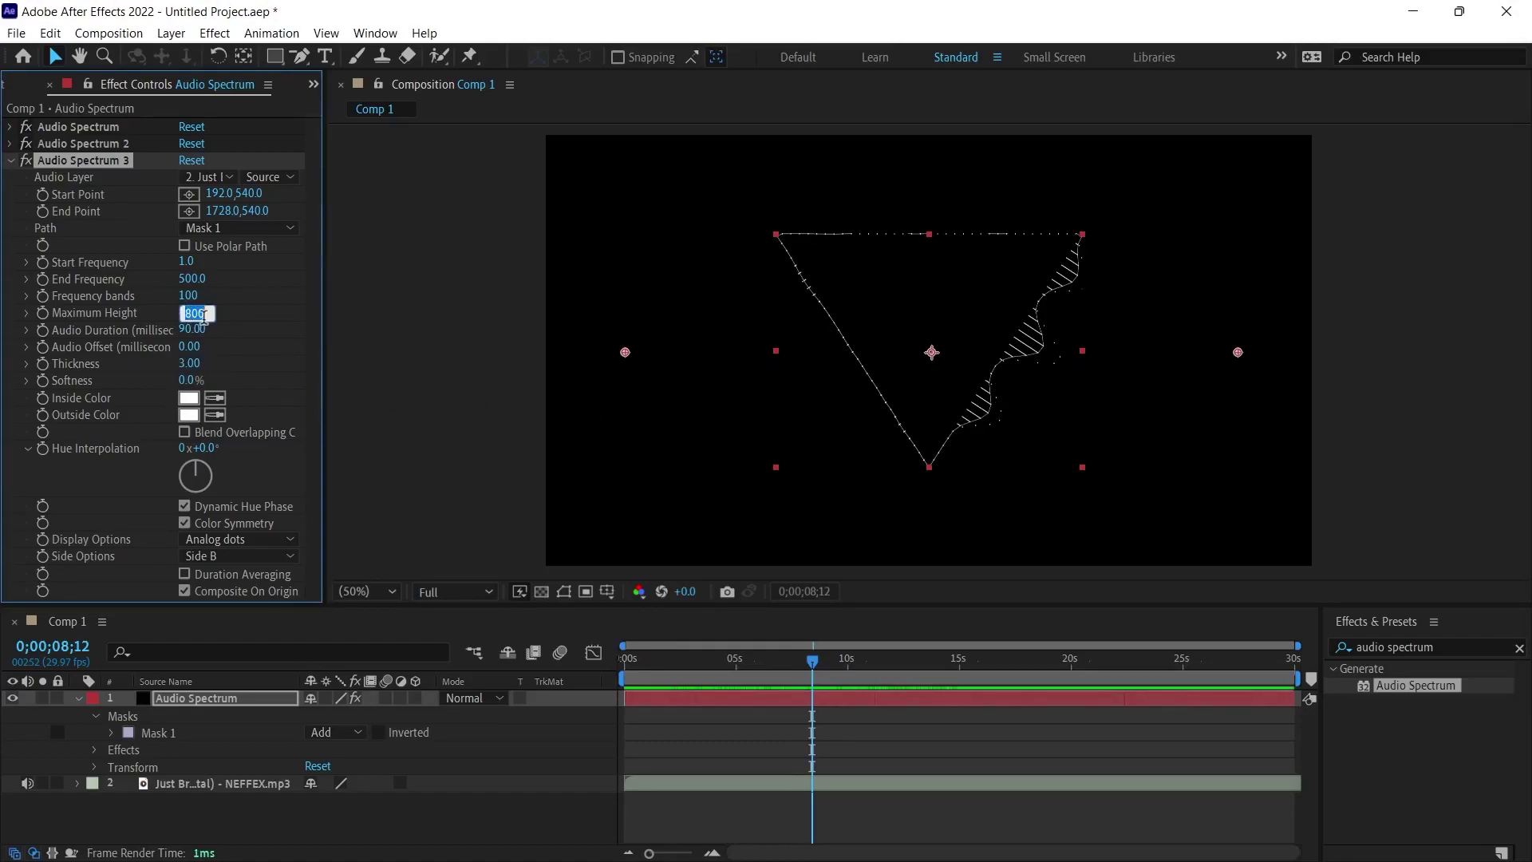
text(6000)
key(Return)
Put the dots on Side A only, preview, and fold away Audio Spectrum 3's settings
click(239, 555)
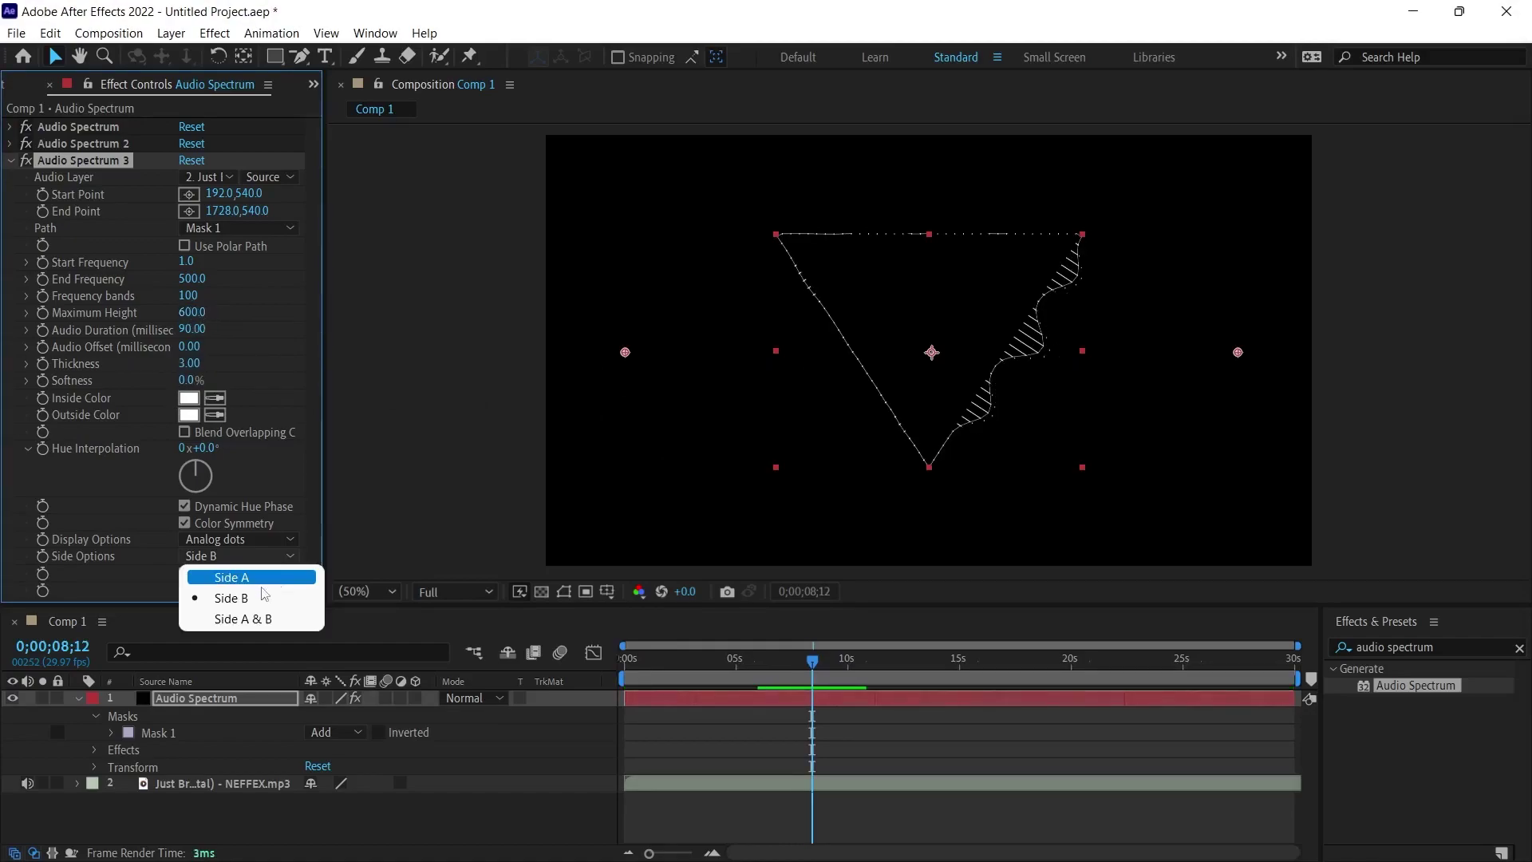
click(245, 579)
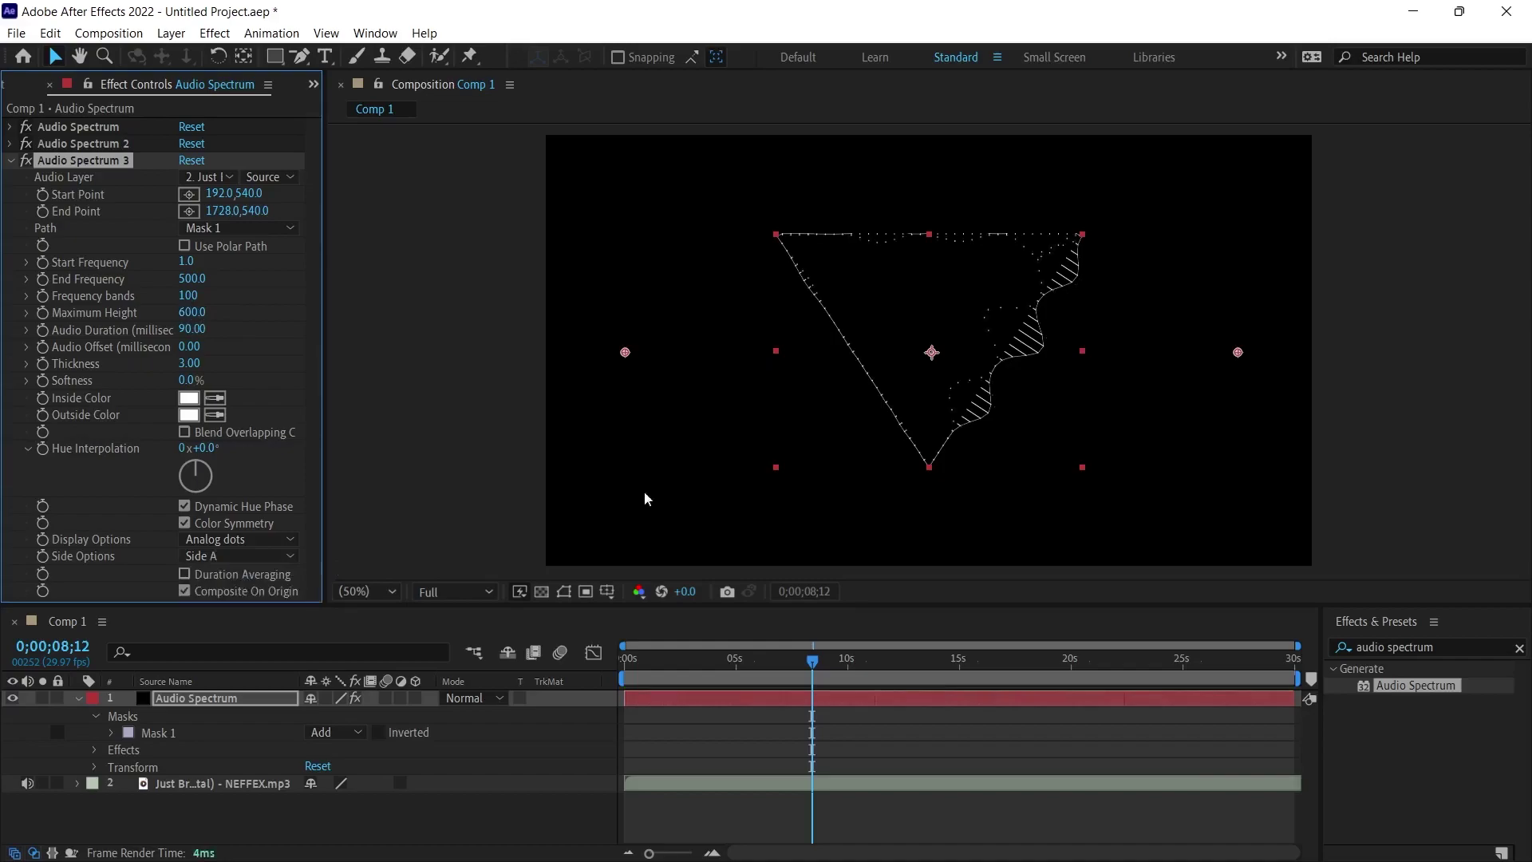
key(space)
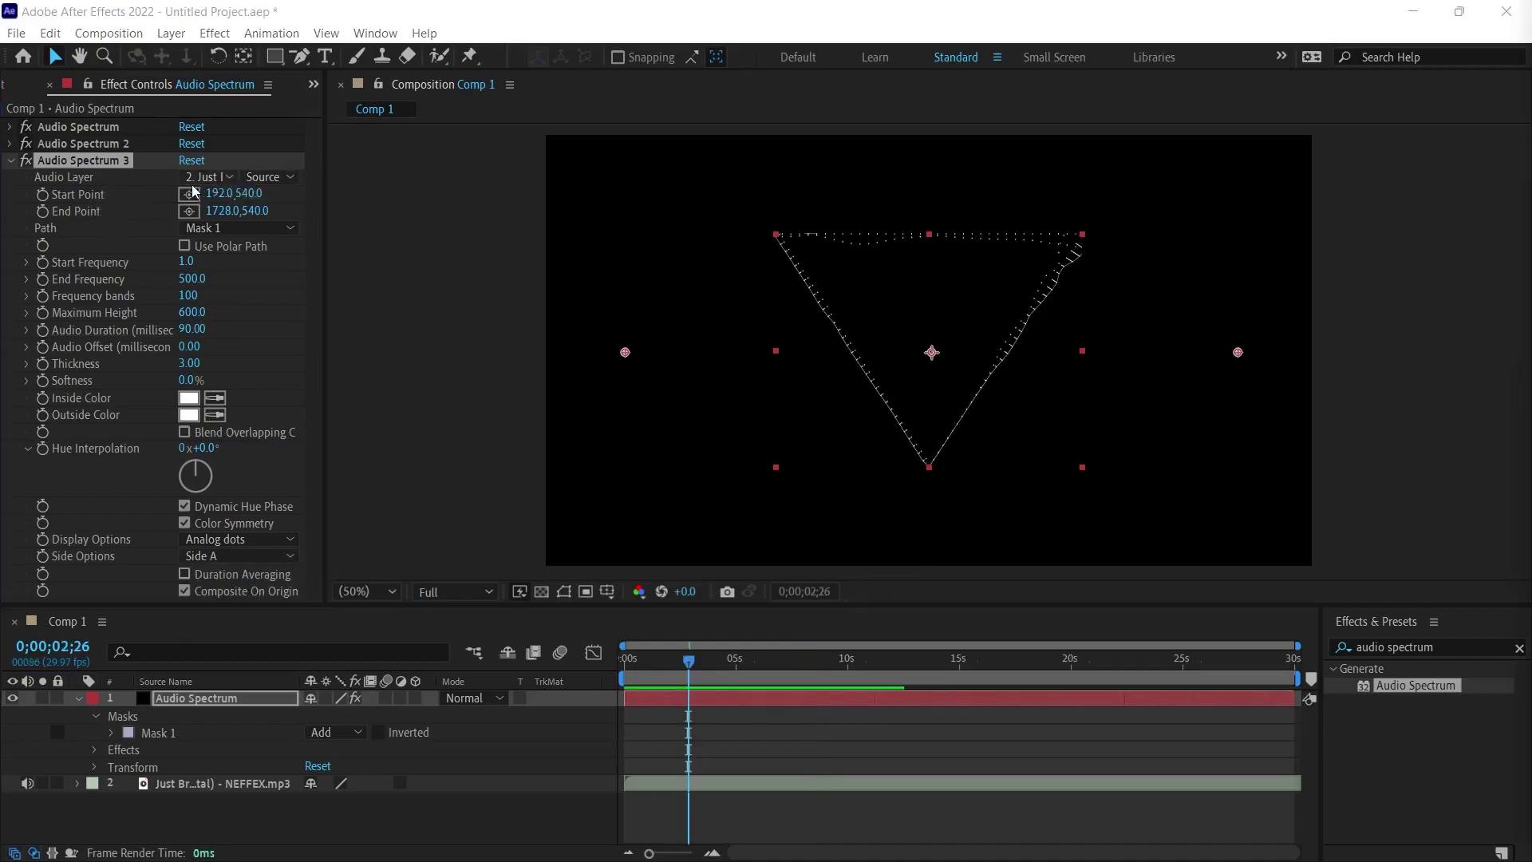
click(9, 160)
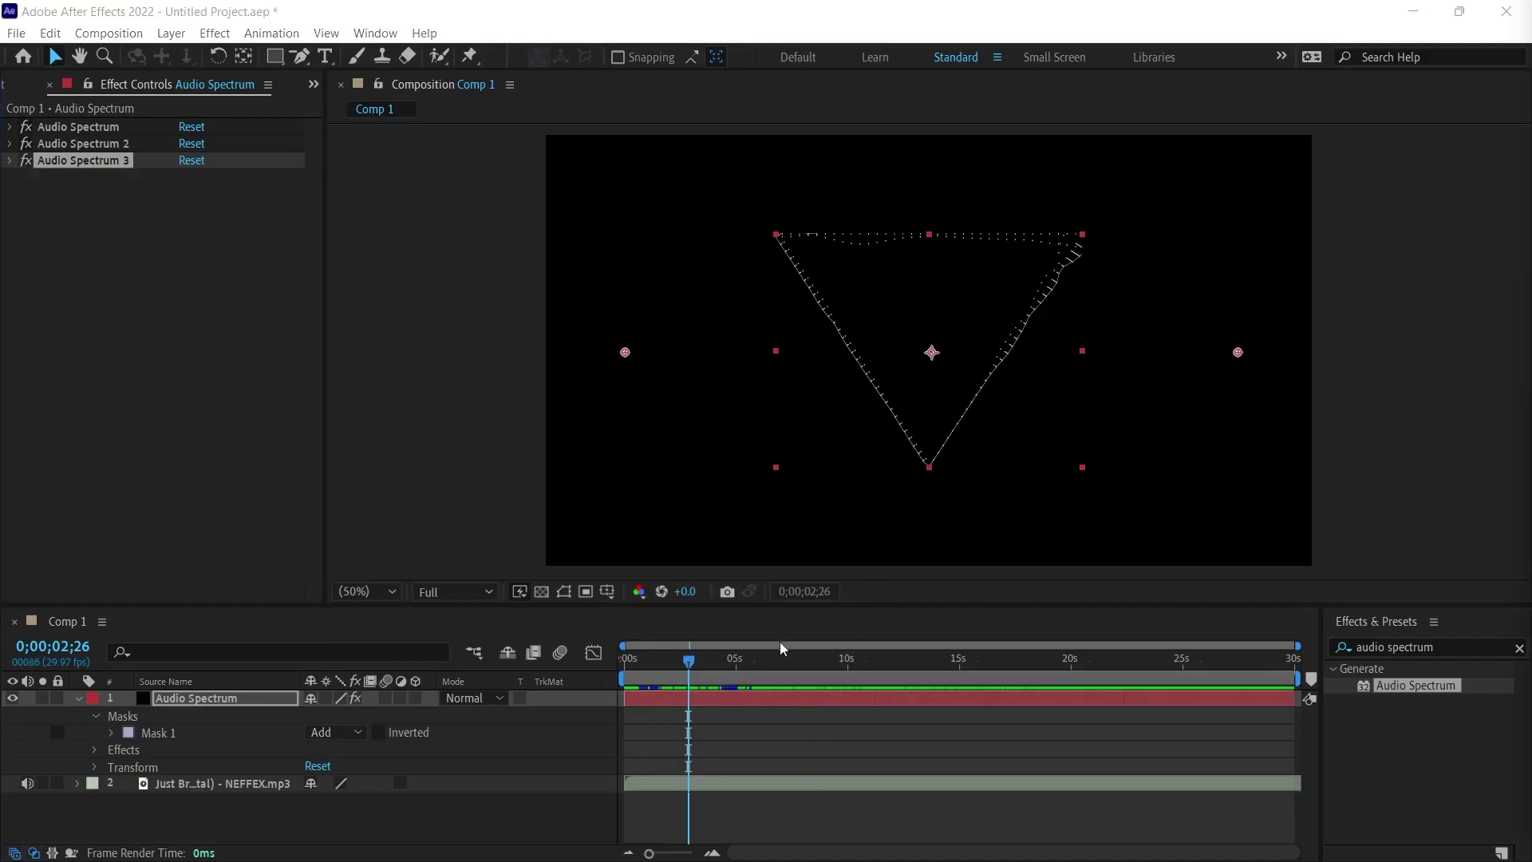
drag(690, 659, 769, 660)
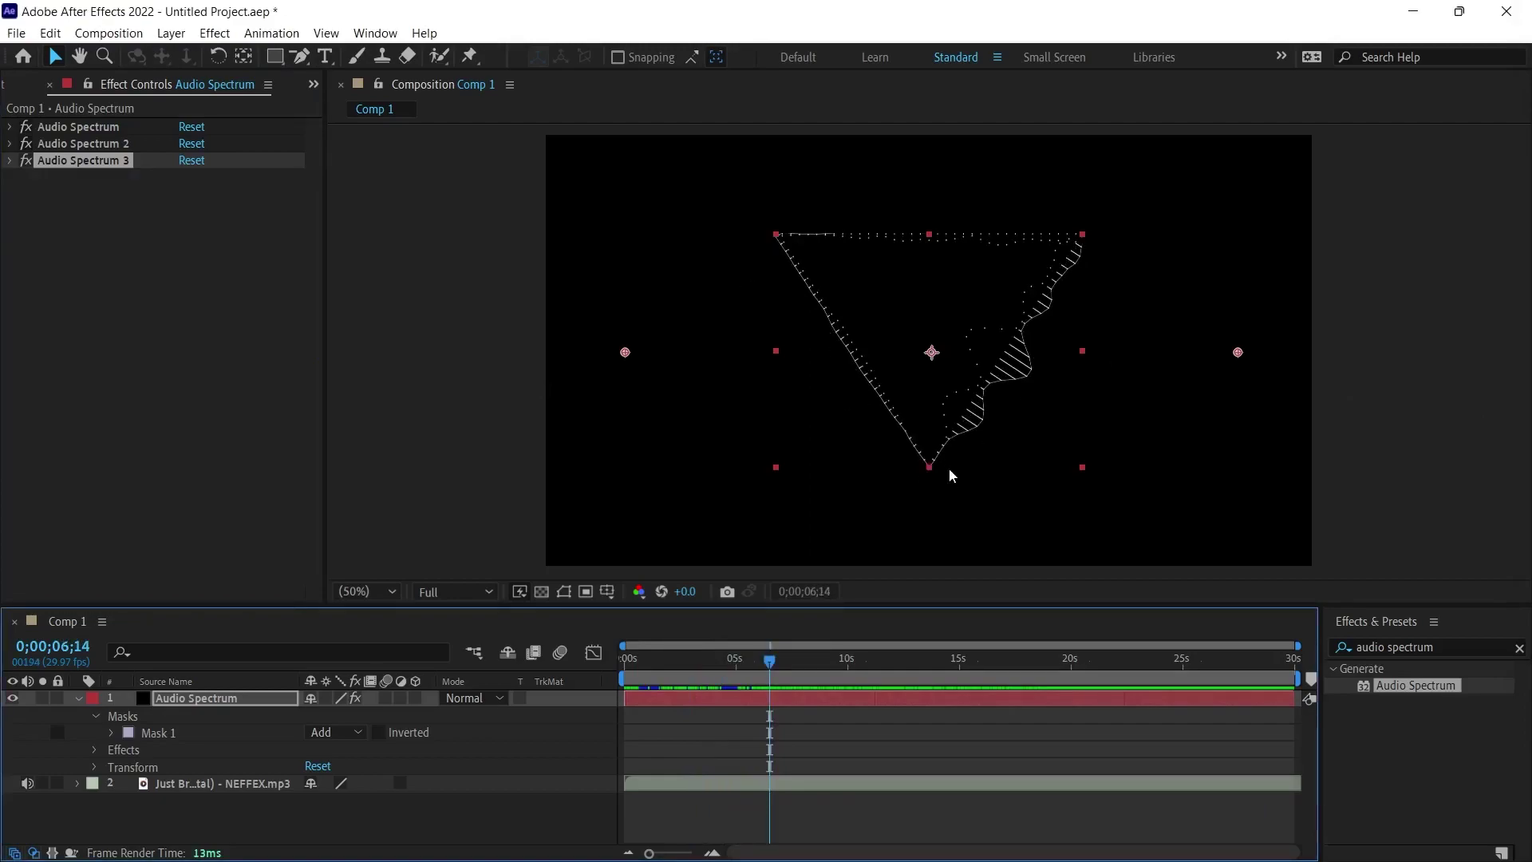
Apply the Mirror effect to the spectrum layer with a 180° Reflection Angle
double_click(1456, 647)
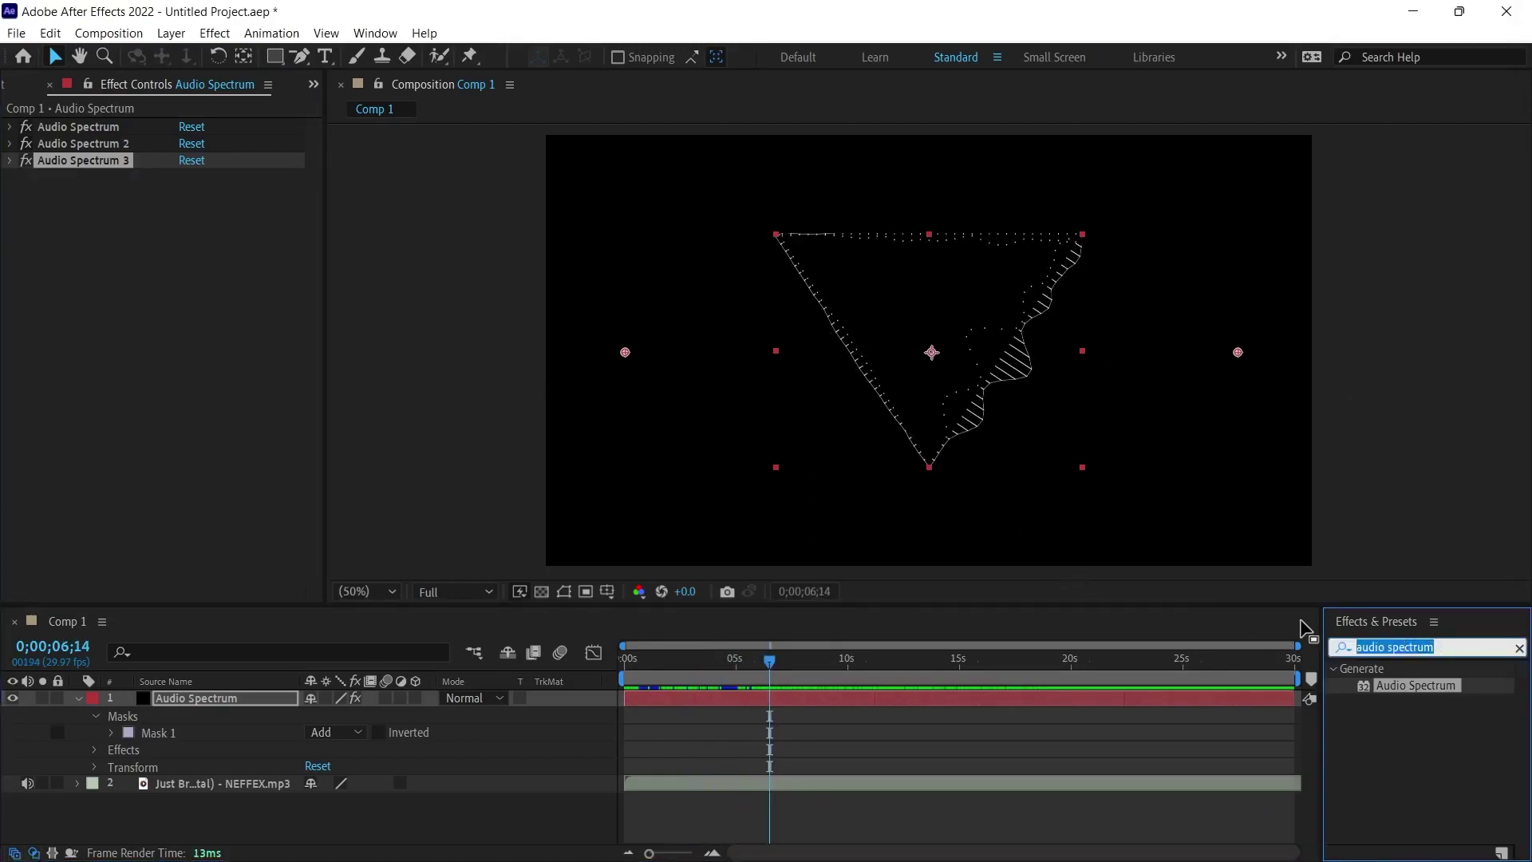
text(mirror)
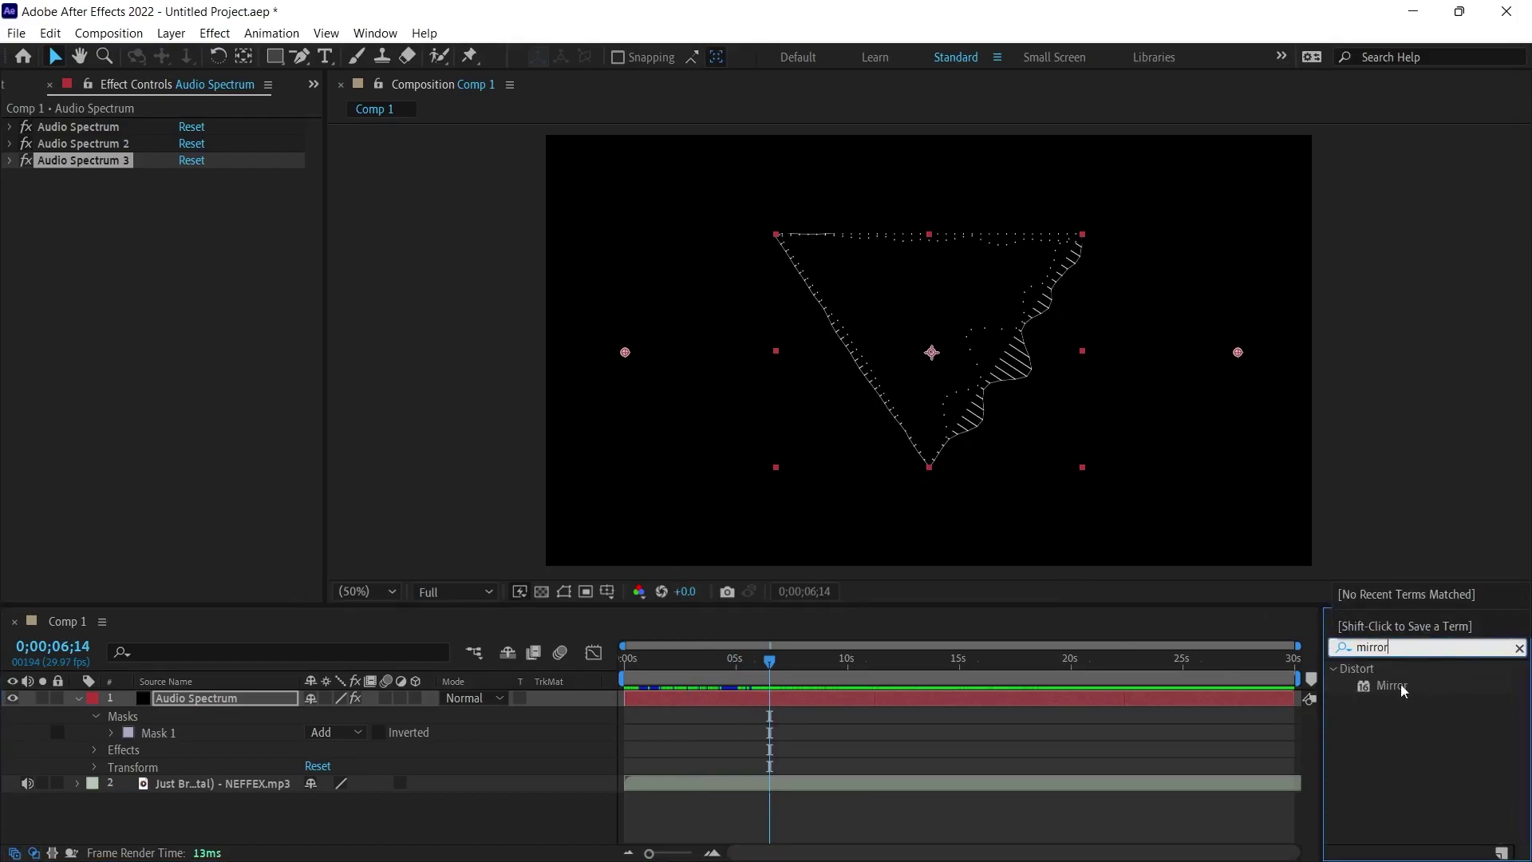
drag(1392, 684, 214, 698)
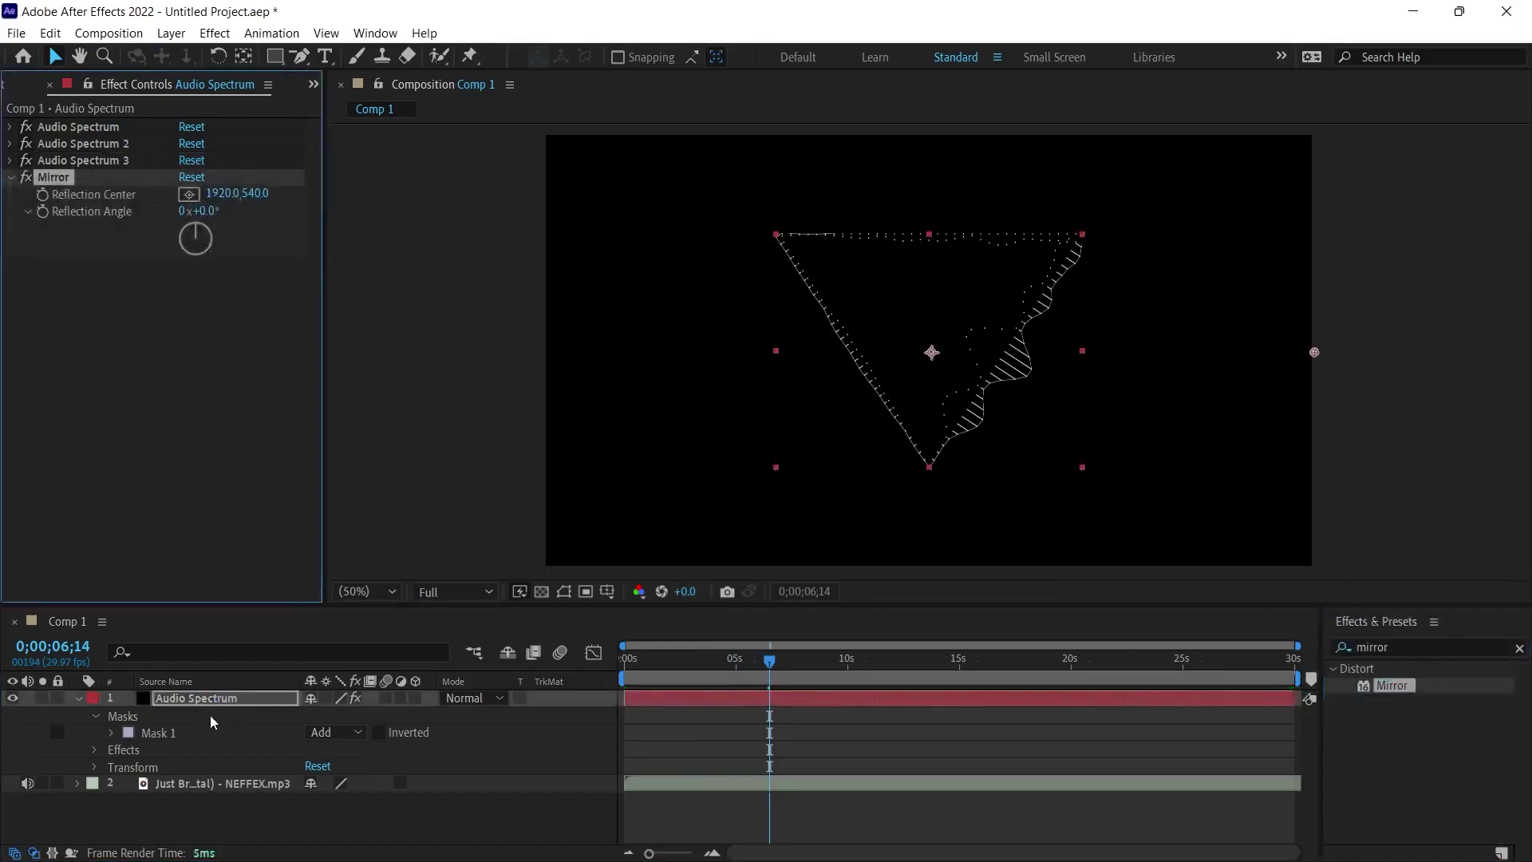
click(205, 211)
text(180)
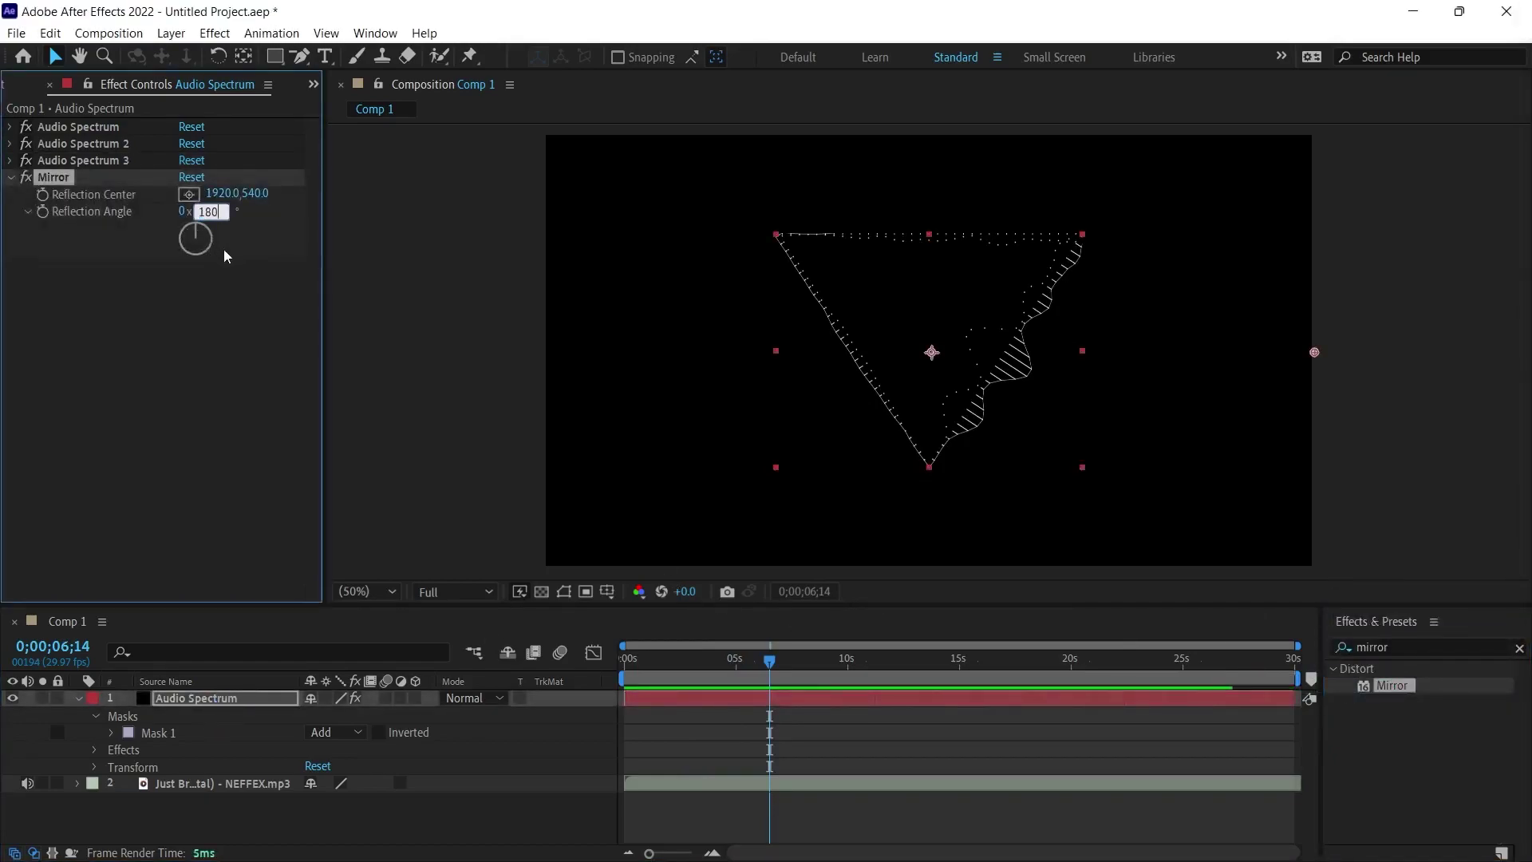
key(Return)
key(Page_Down)
key(Page_Down)
key(Page_Down)
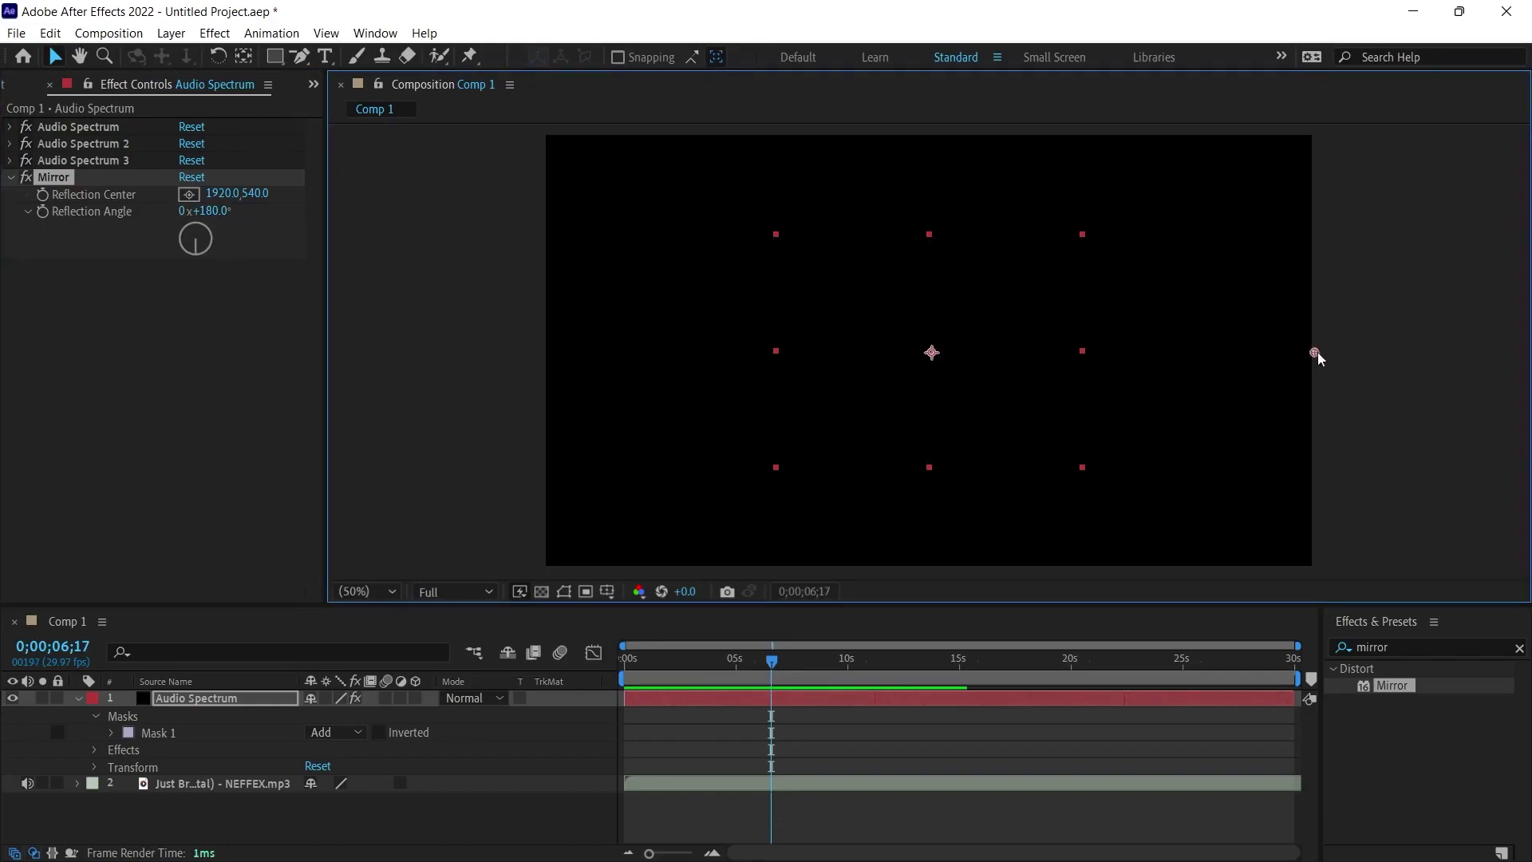
Set the Reflection Center to 960,540 and return to the start of the timeline
drag(1314, 353, 935, 357)
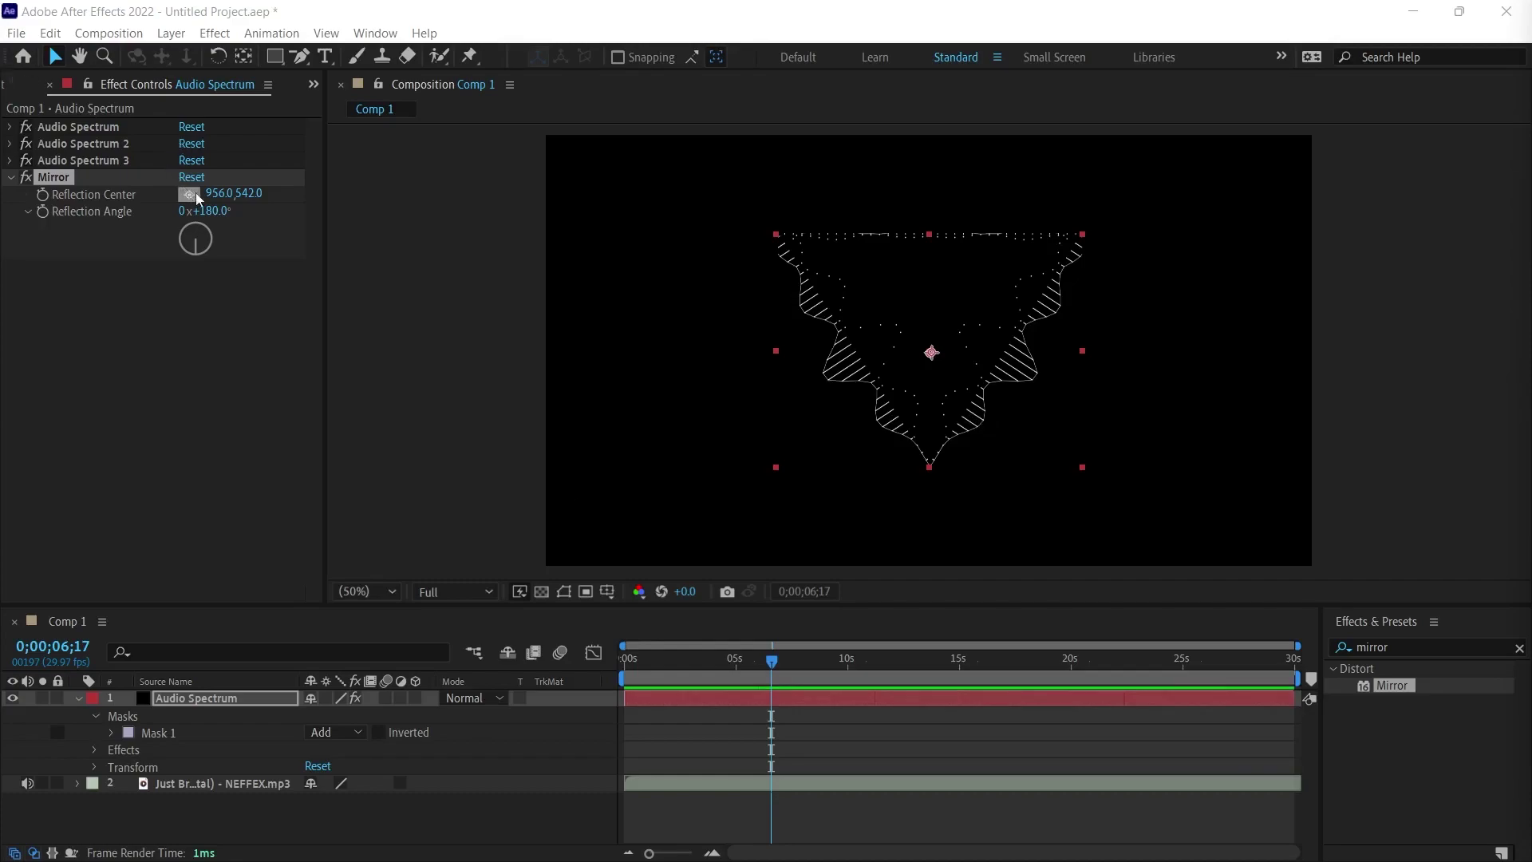
click(218, 195)
text(960)
key(Tab)
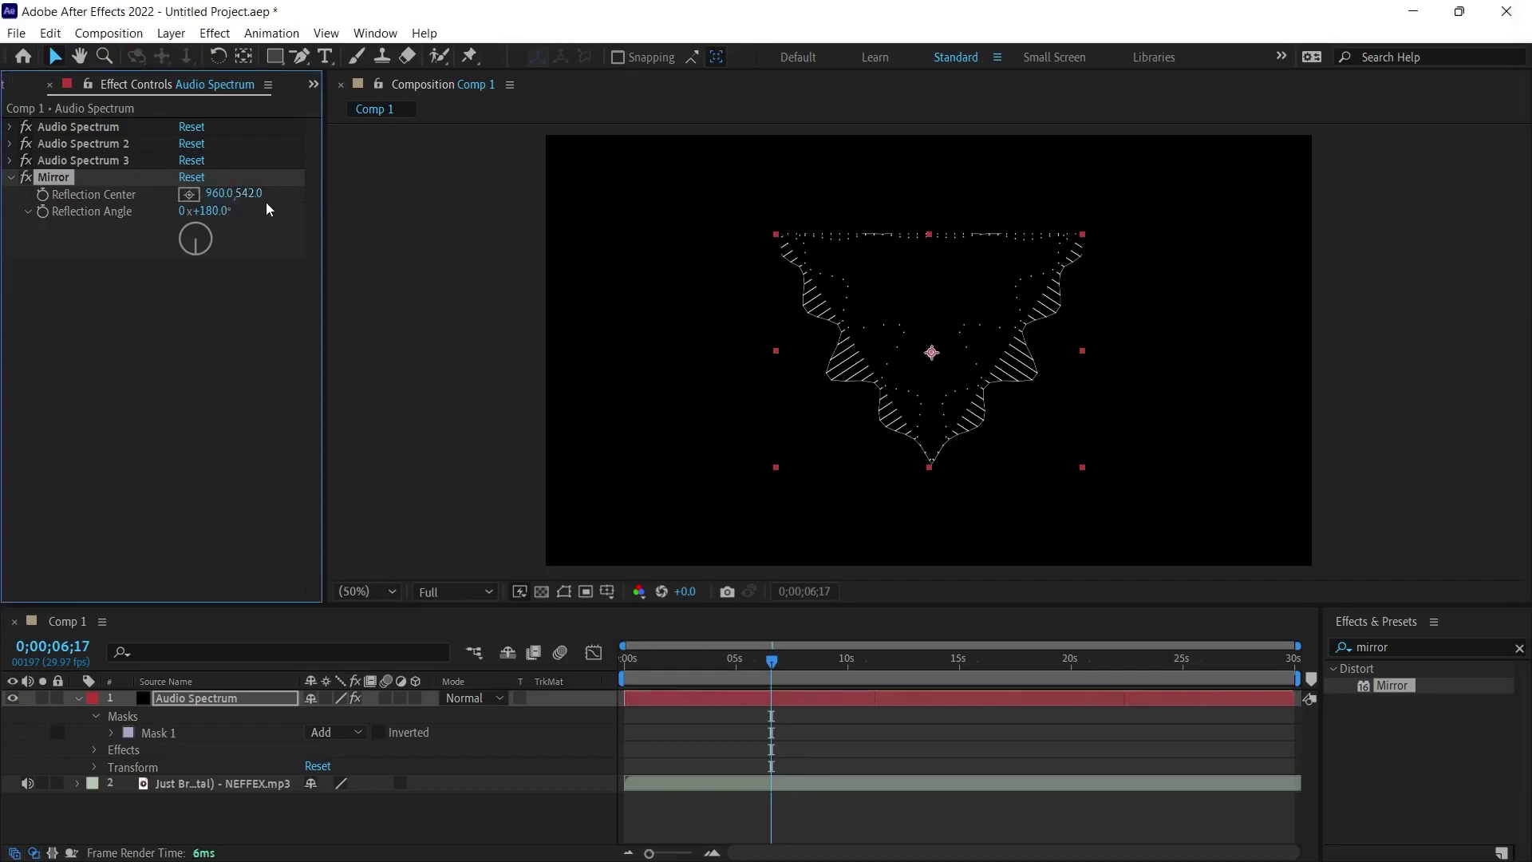
text(540)
key(Return)
click(628, 658)
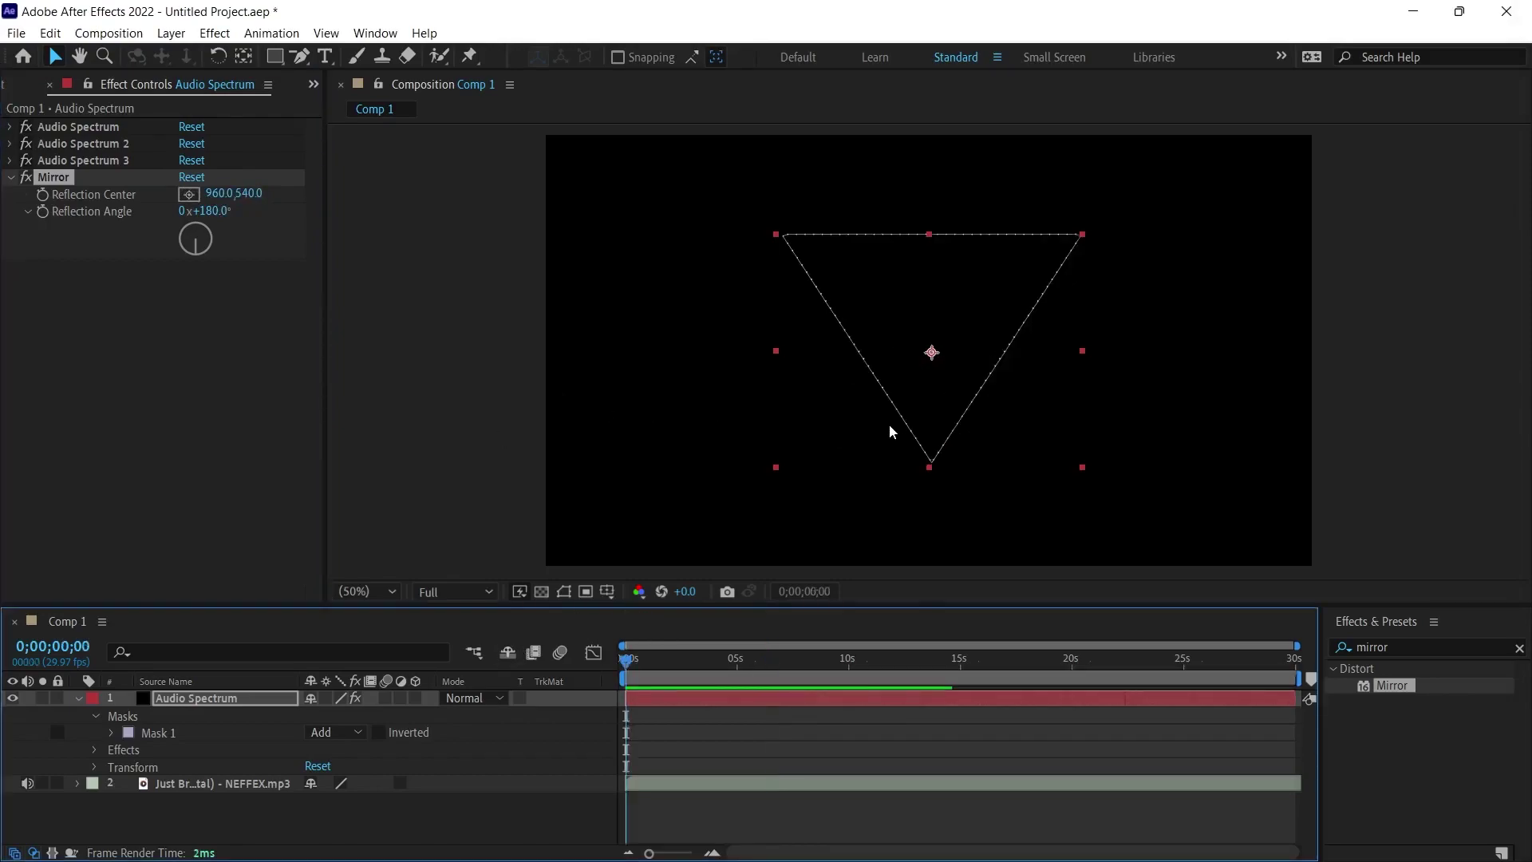
click(625, 663)
key(space)
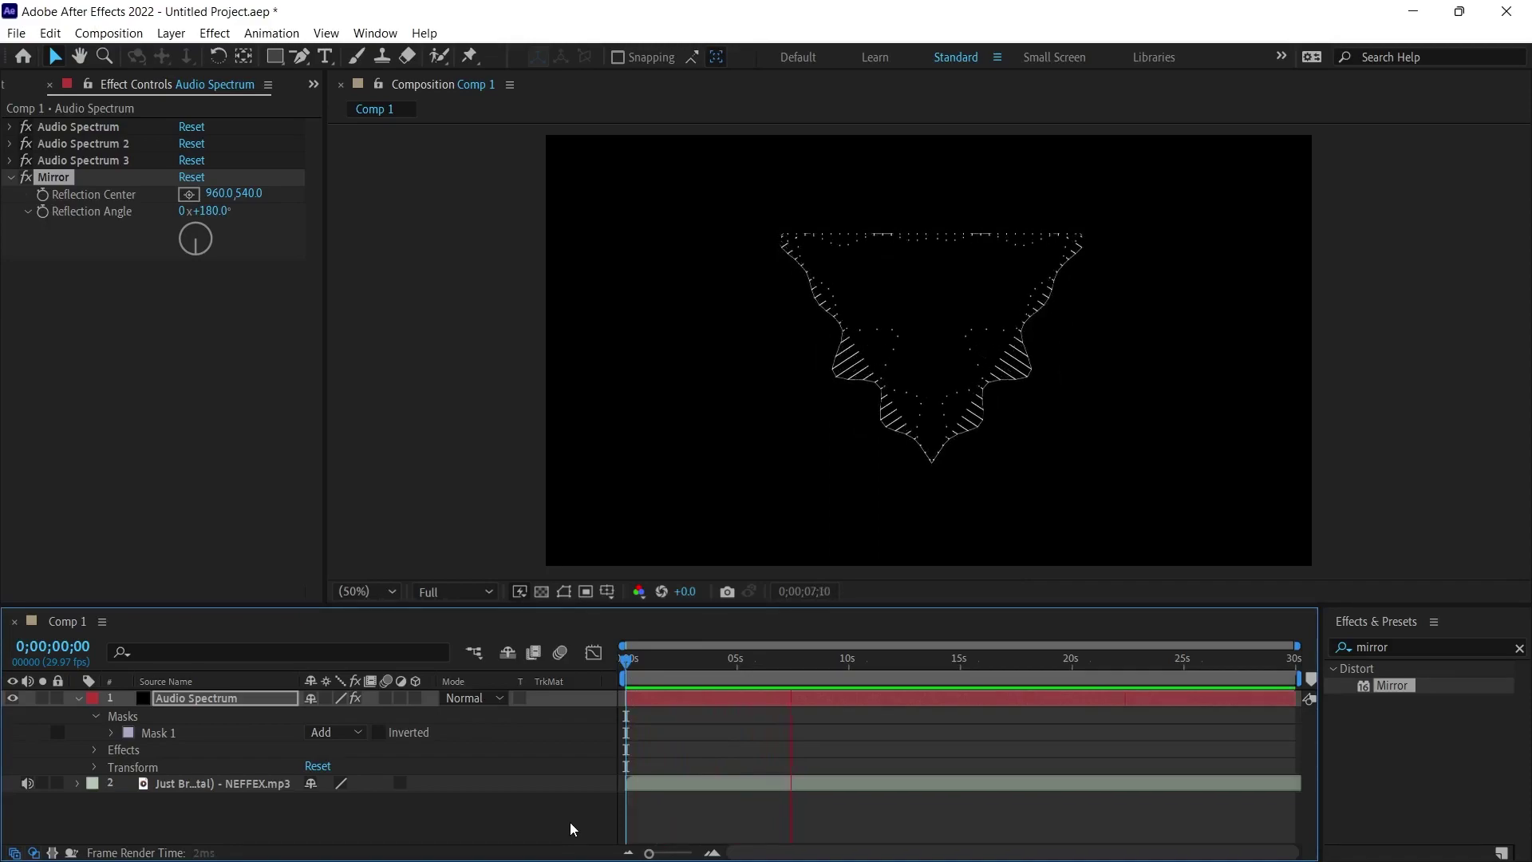
key(space)
click(26, 178)
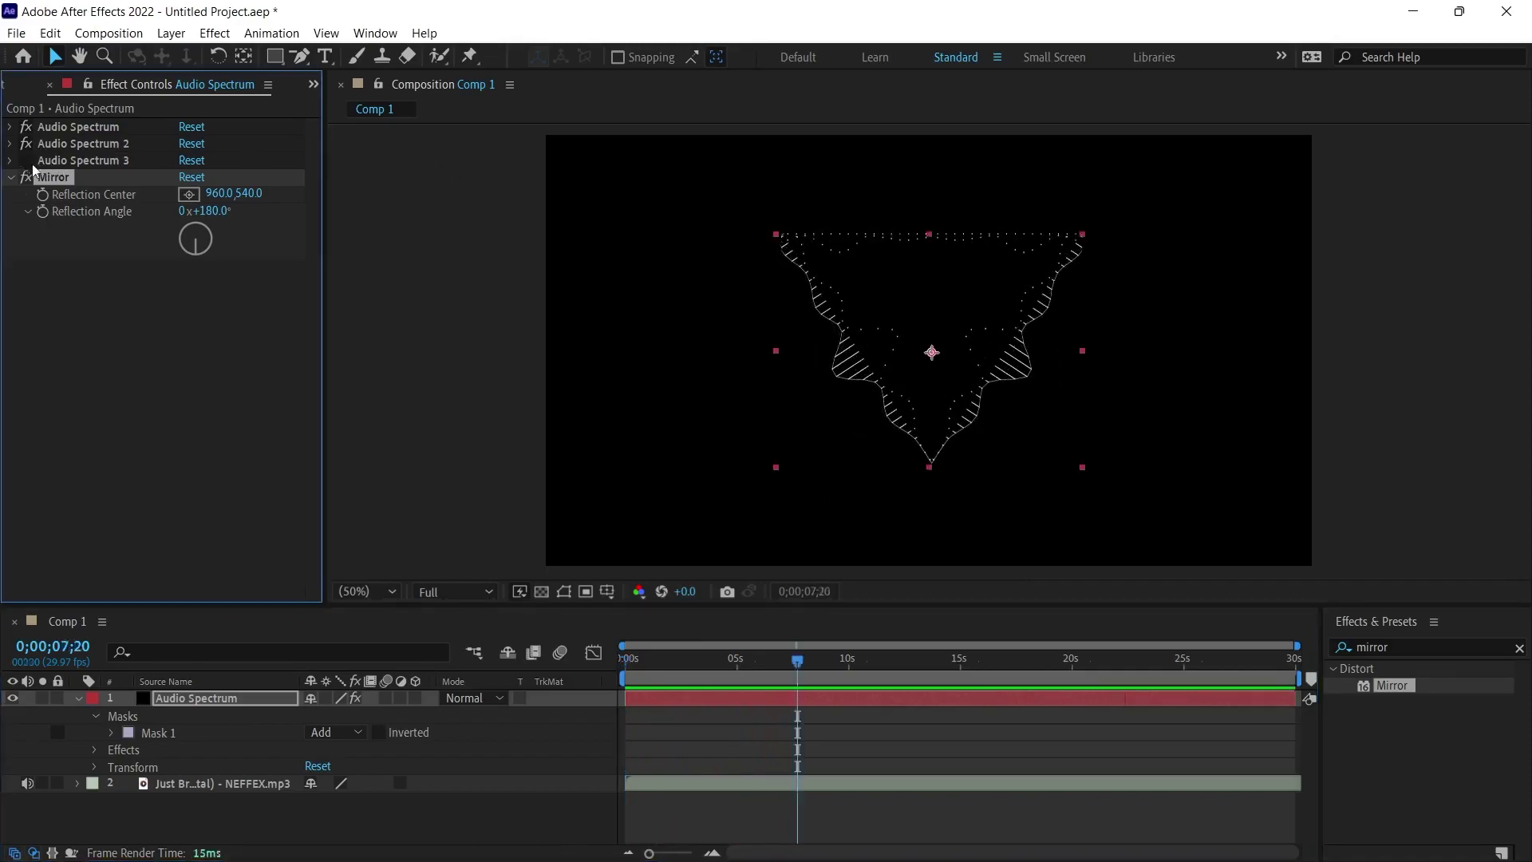
click(671, 658)
key(space)
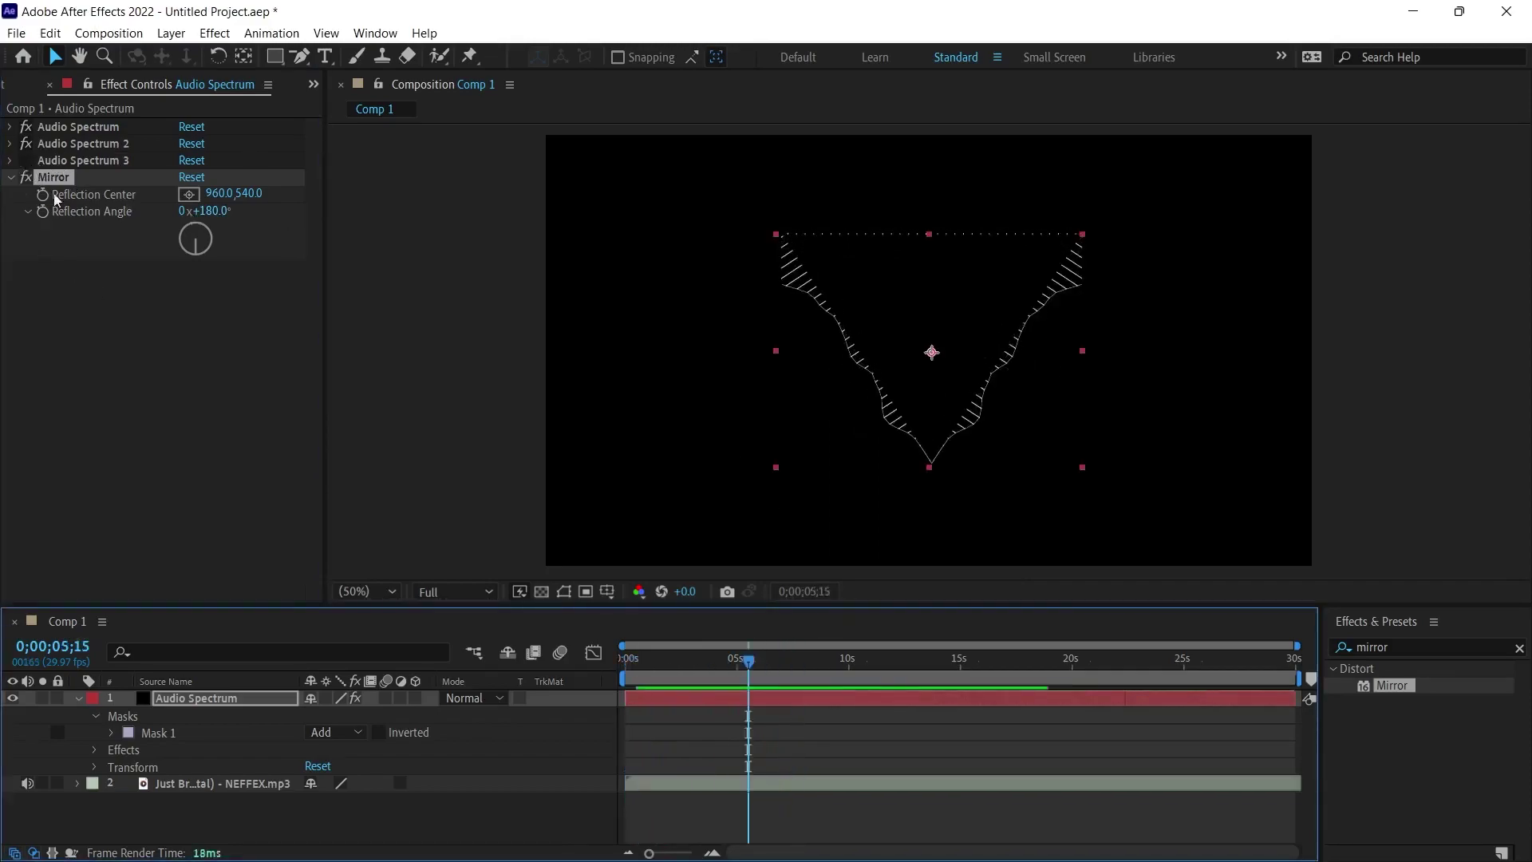
click(26, 177)
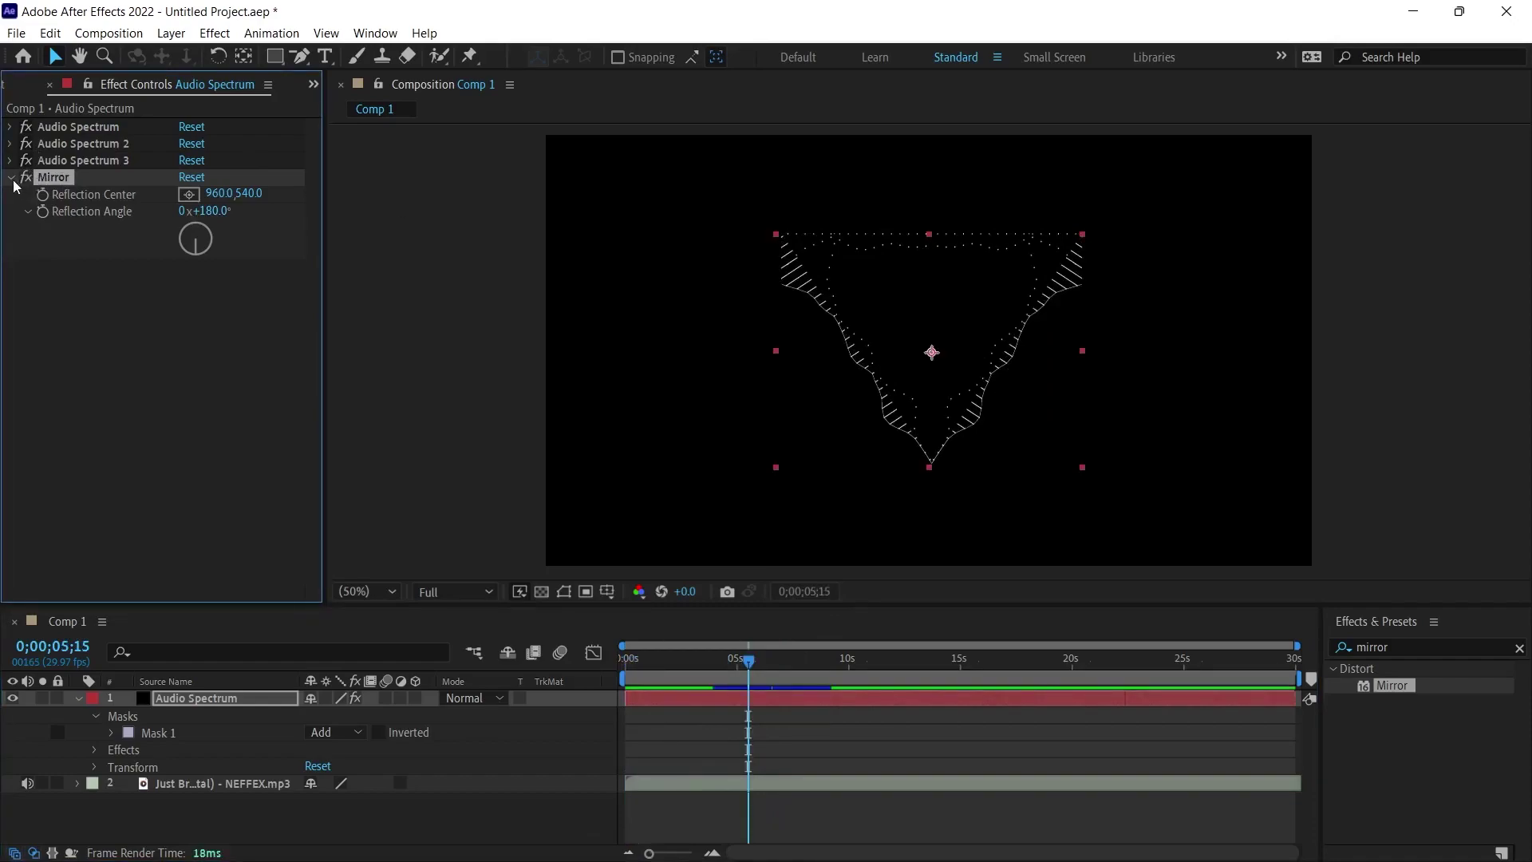
click(13, 177)
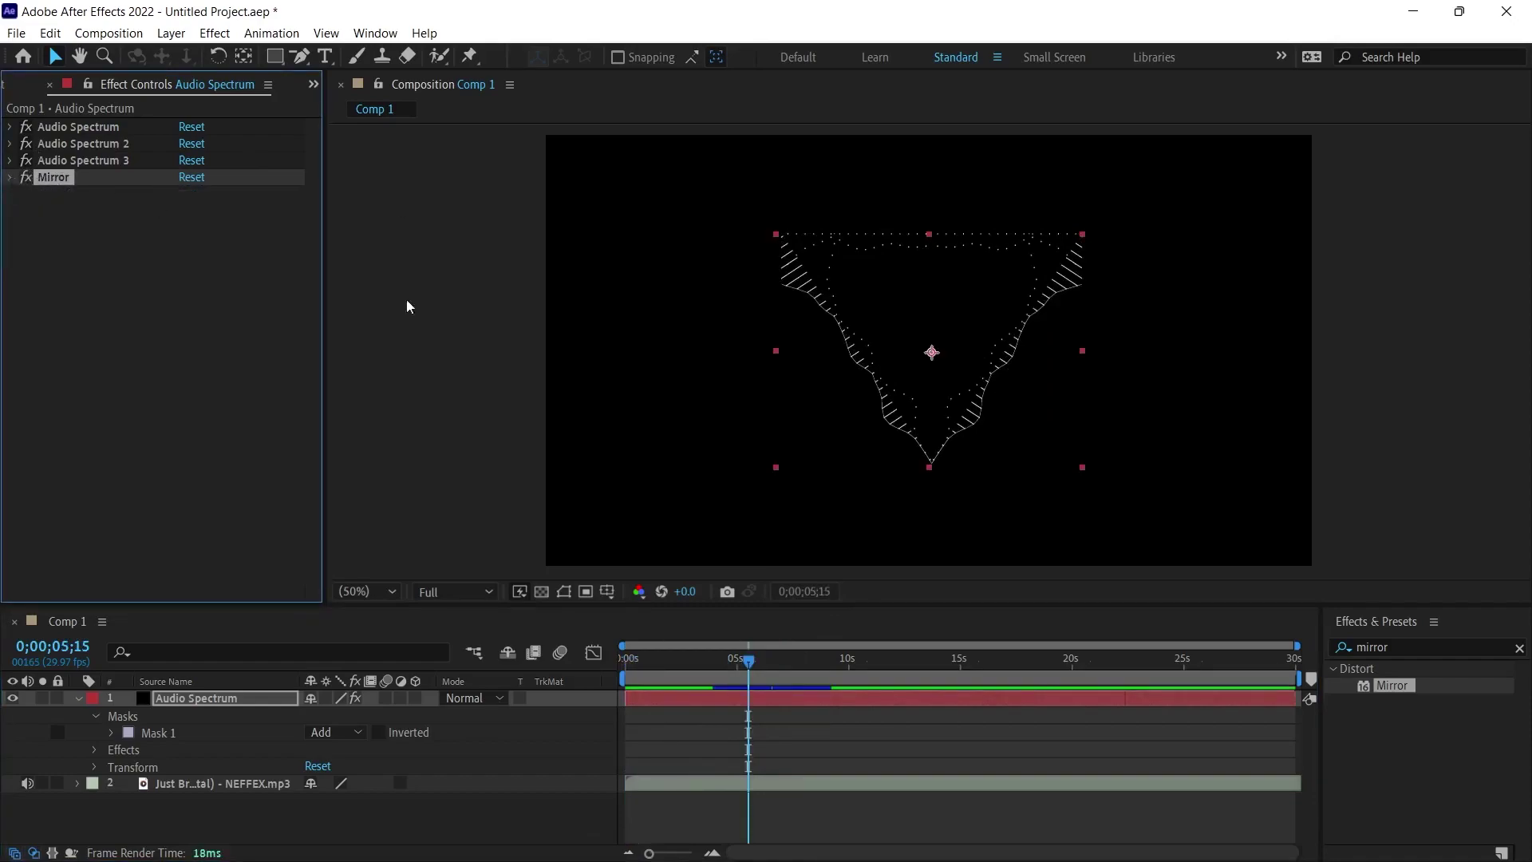
Apply the Stroke effect to the spectrum layer with Brush Size 1
click(1400, 651)
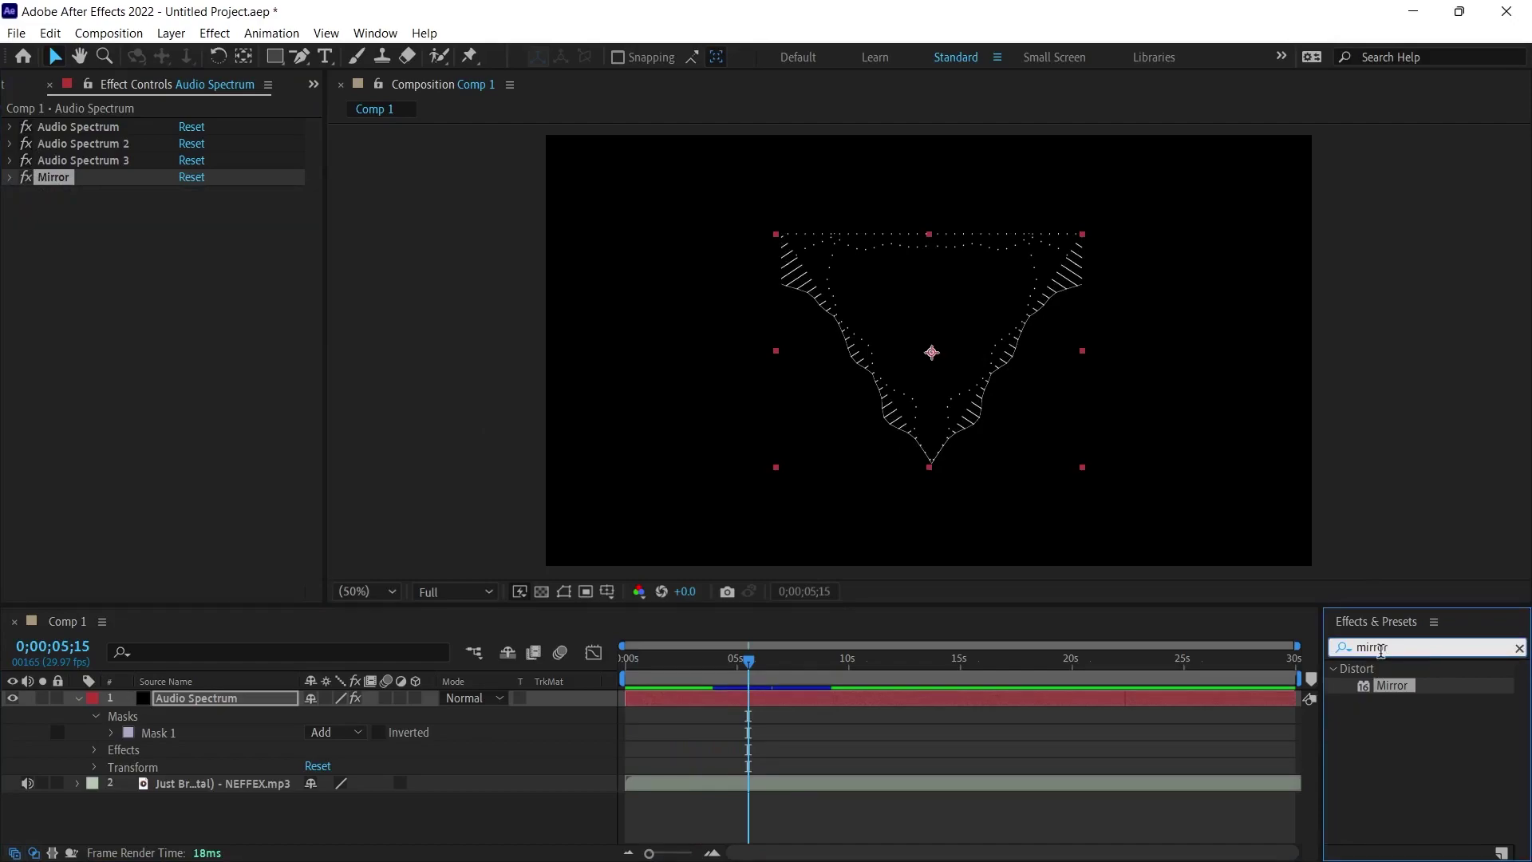
key(ctrl+a)
text(stroke)
scroll(1407, 766, down, 2)
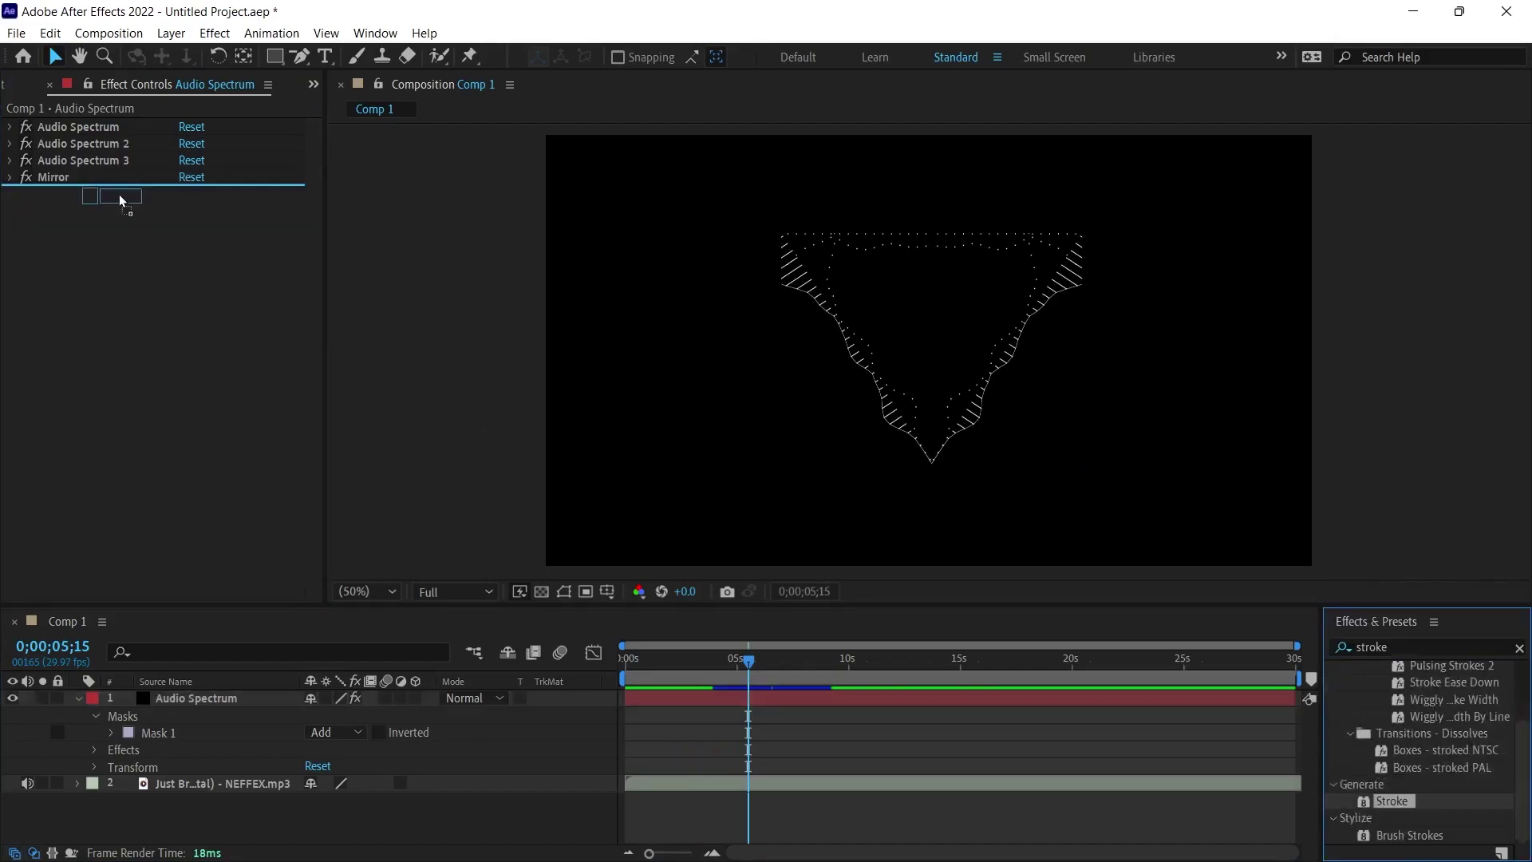
drag(1246, 679, 66, 178)
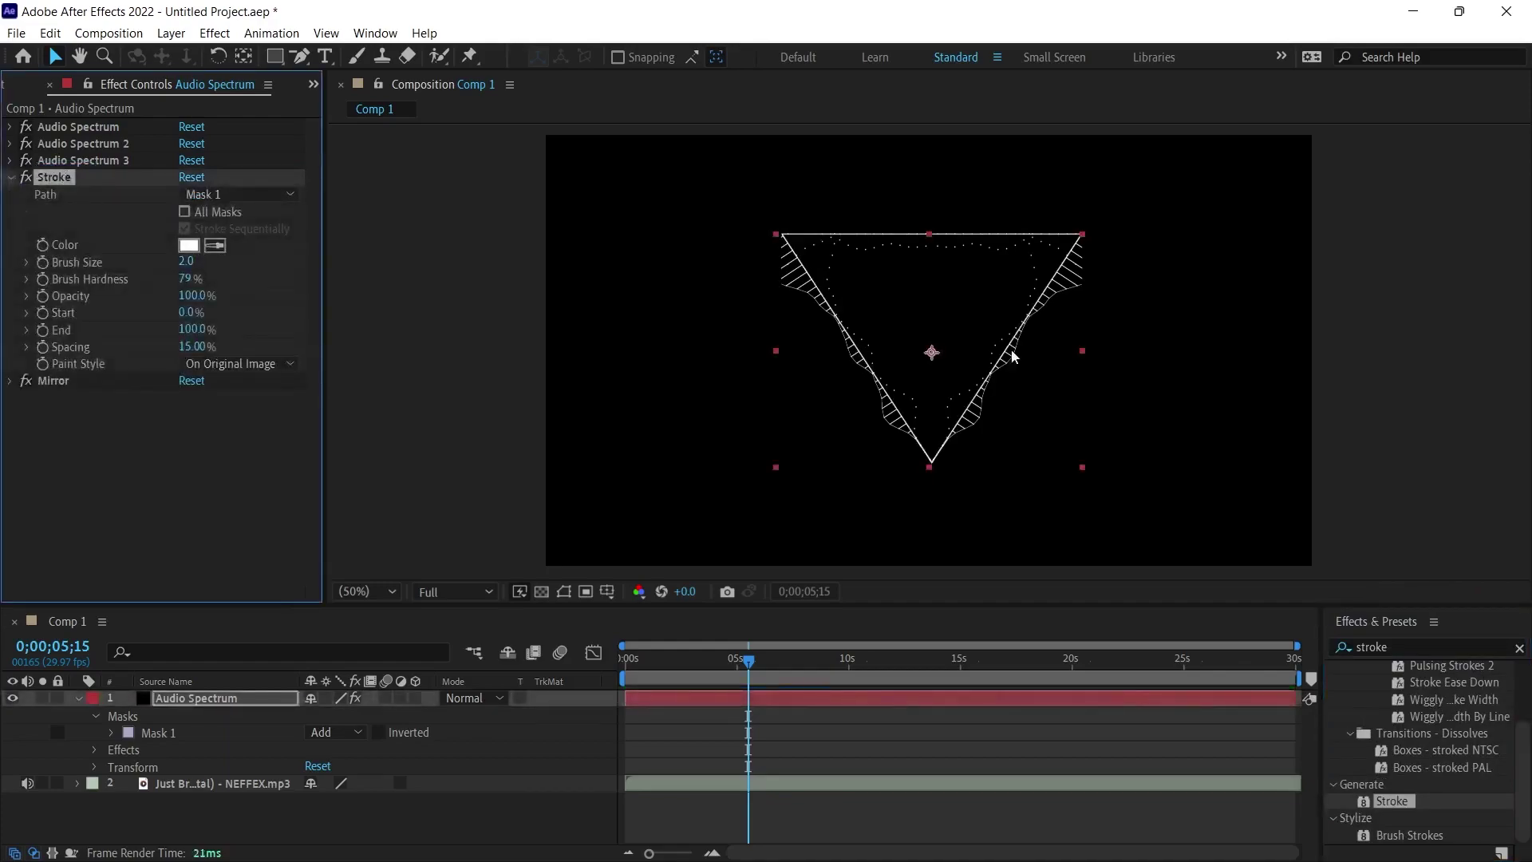
key(Home)
click(186, 261)
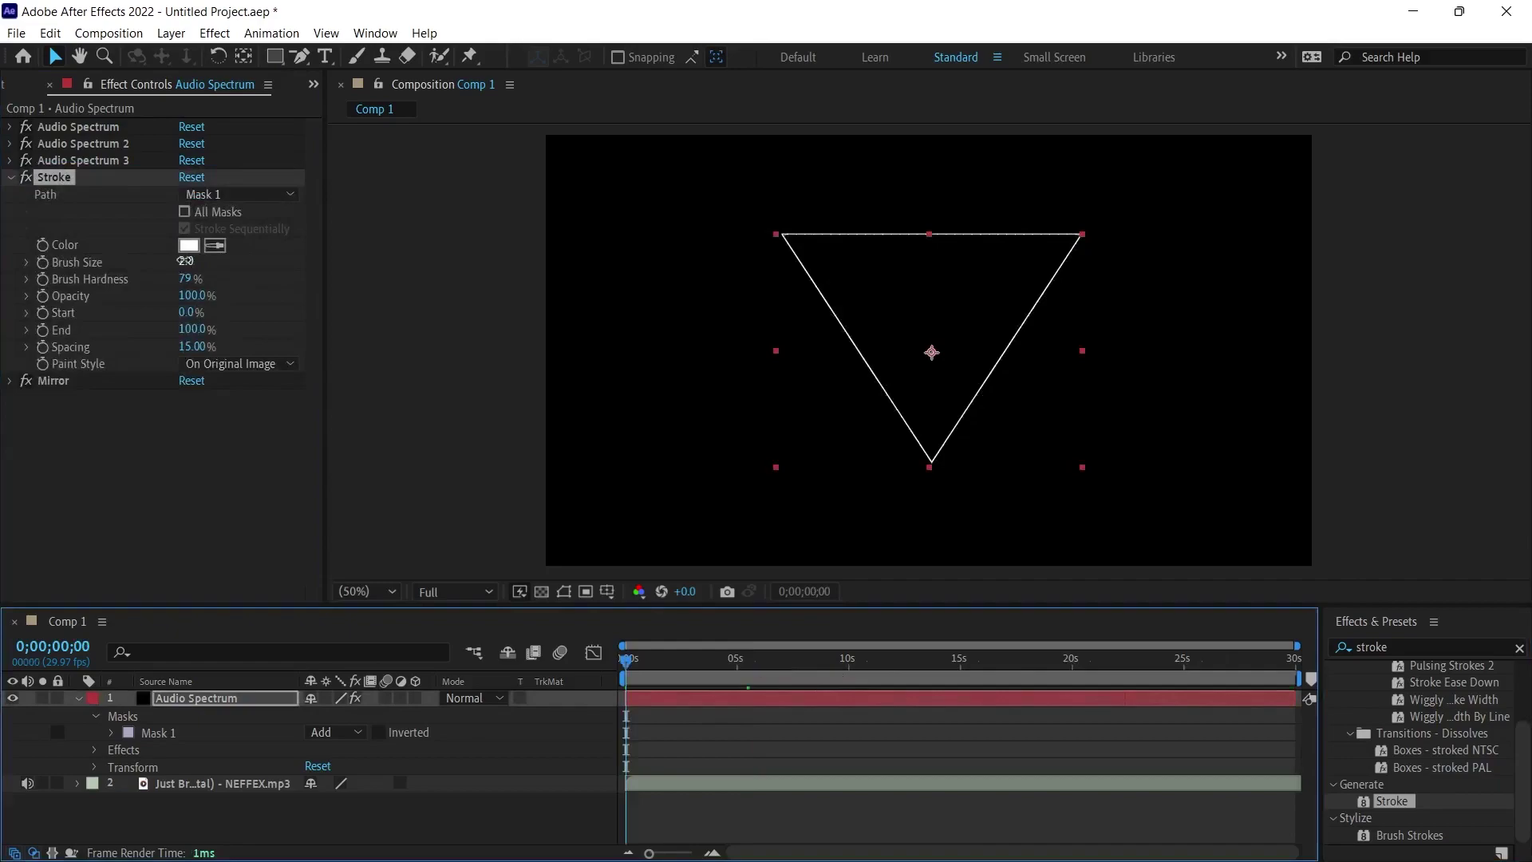
text(1)
key(Return)
Preview, raise Brush Size to 2, rewind and fold away the Stroke settings
drag(631, 659, 776, 658)
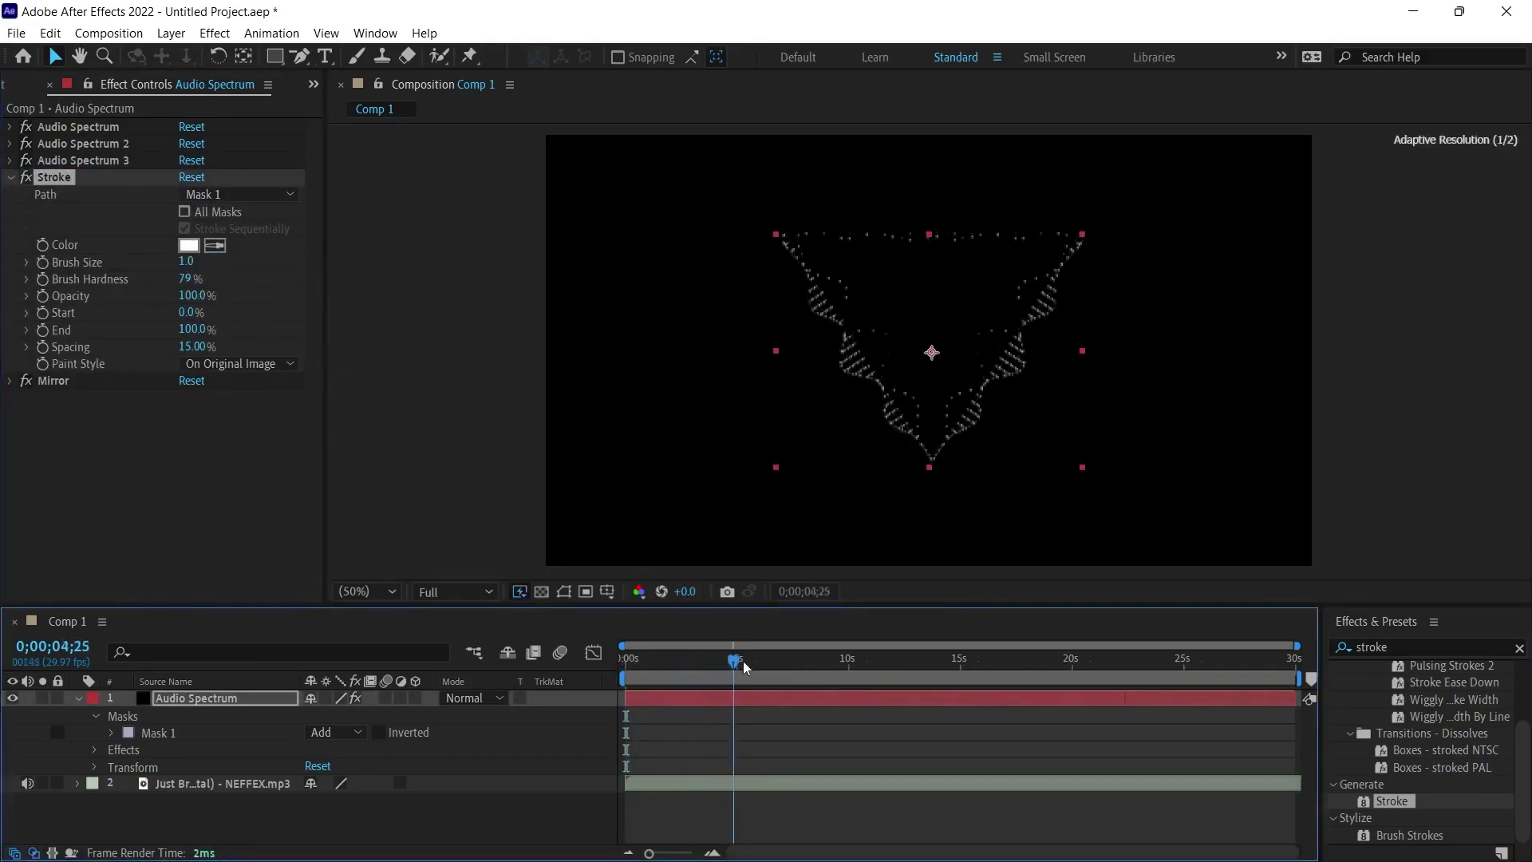
key(space)
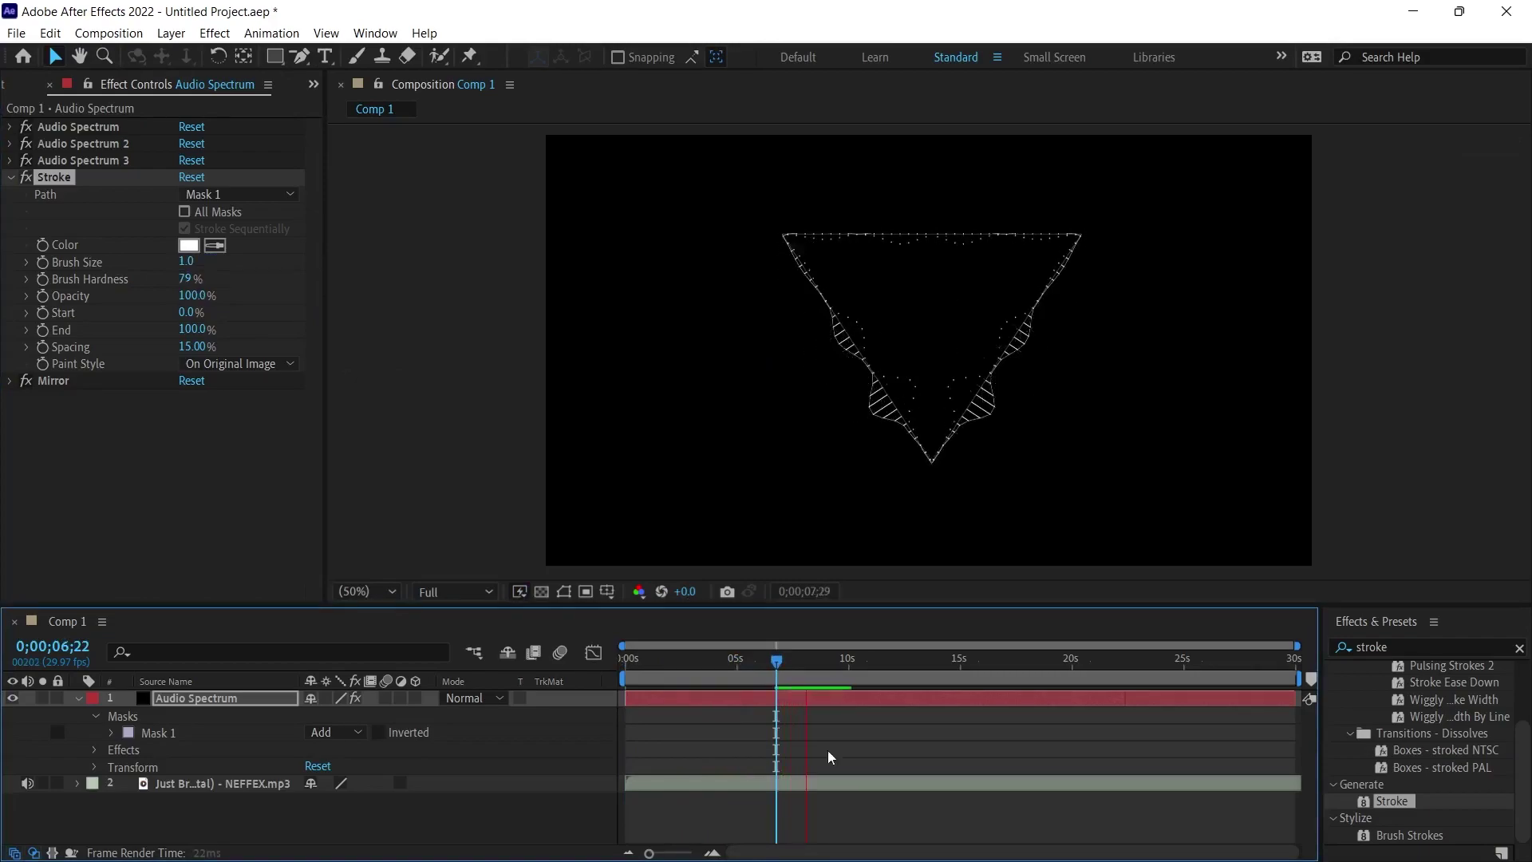
key(space)
click(184, 262)
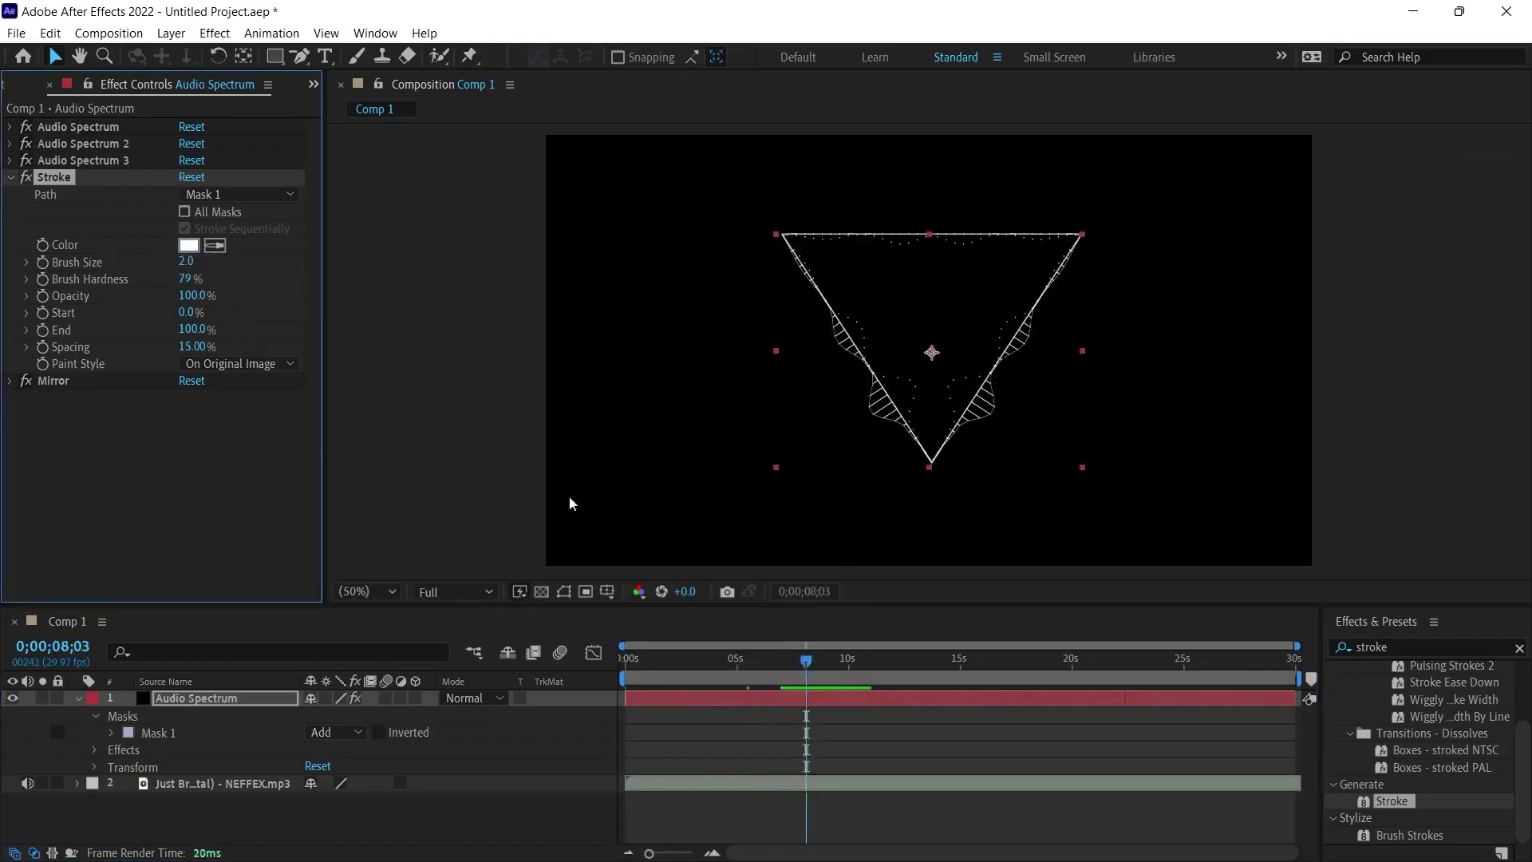
key(space)
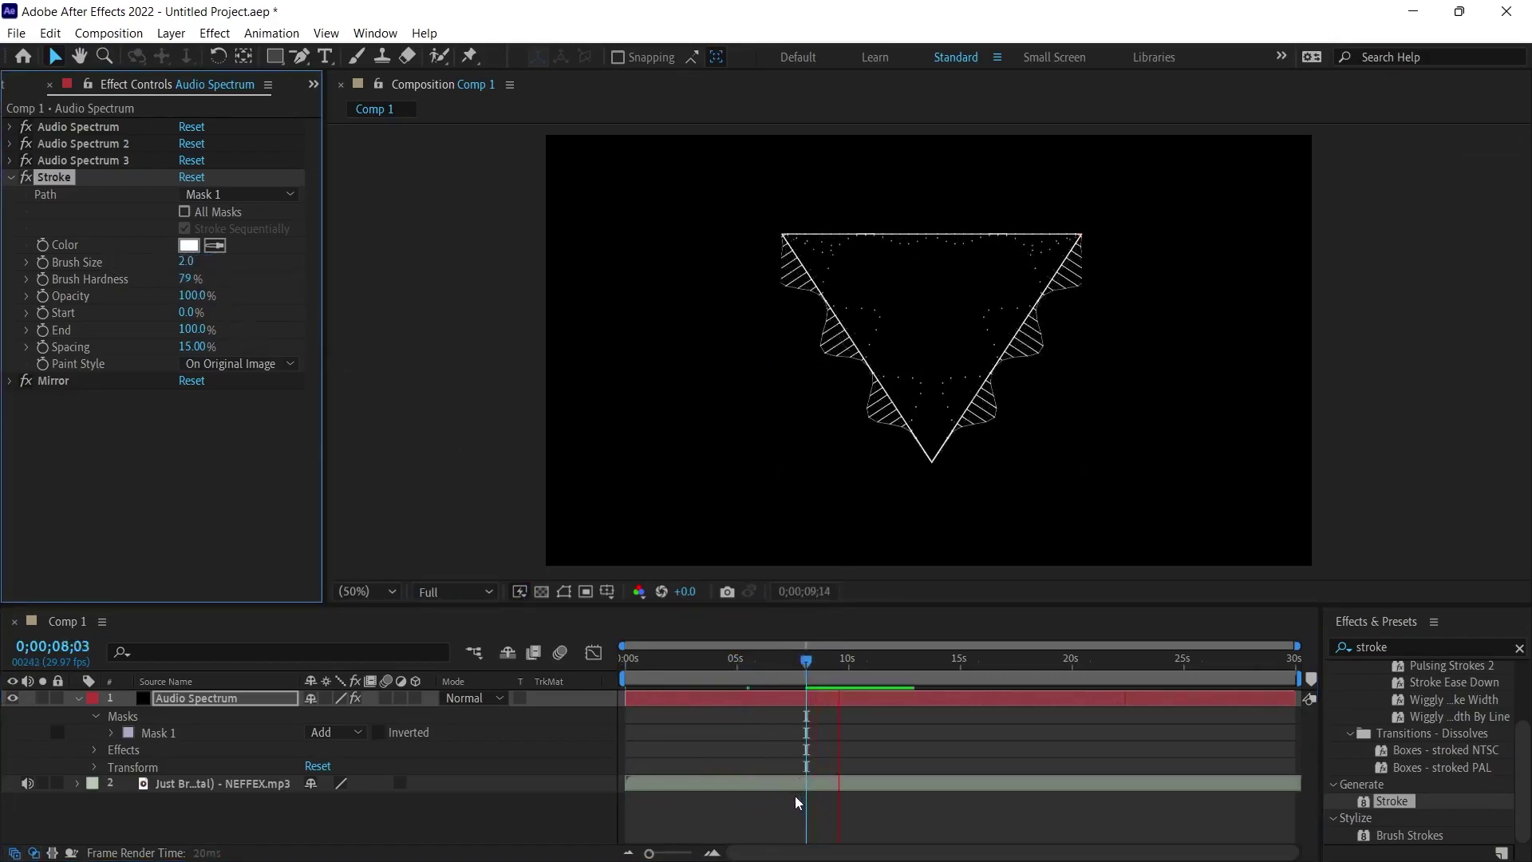
drag(806, 659, 625, 660)
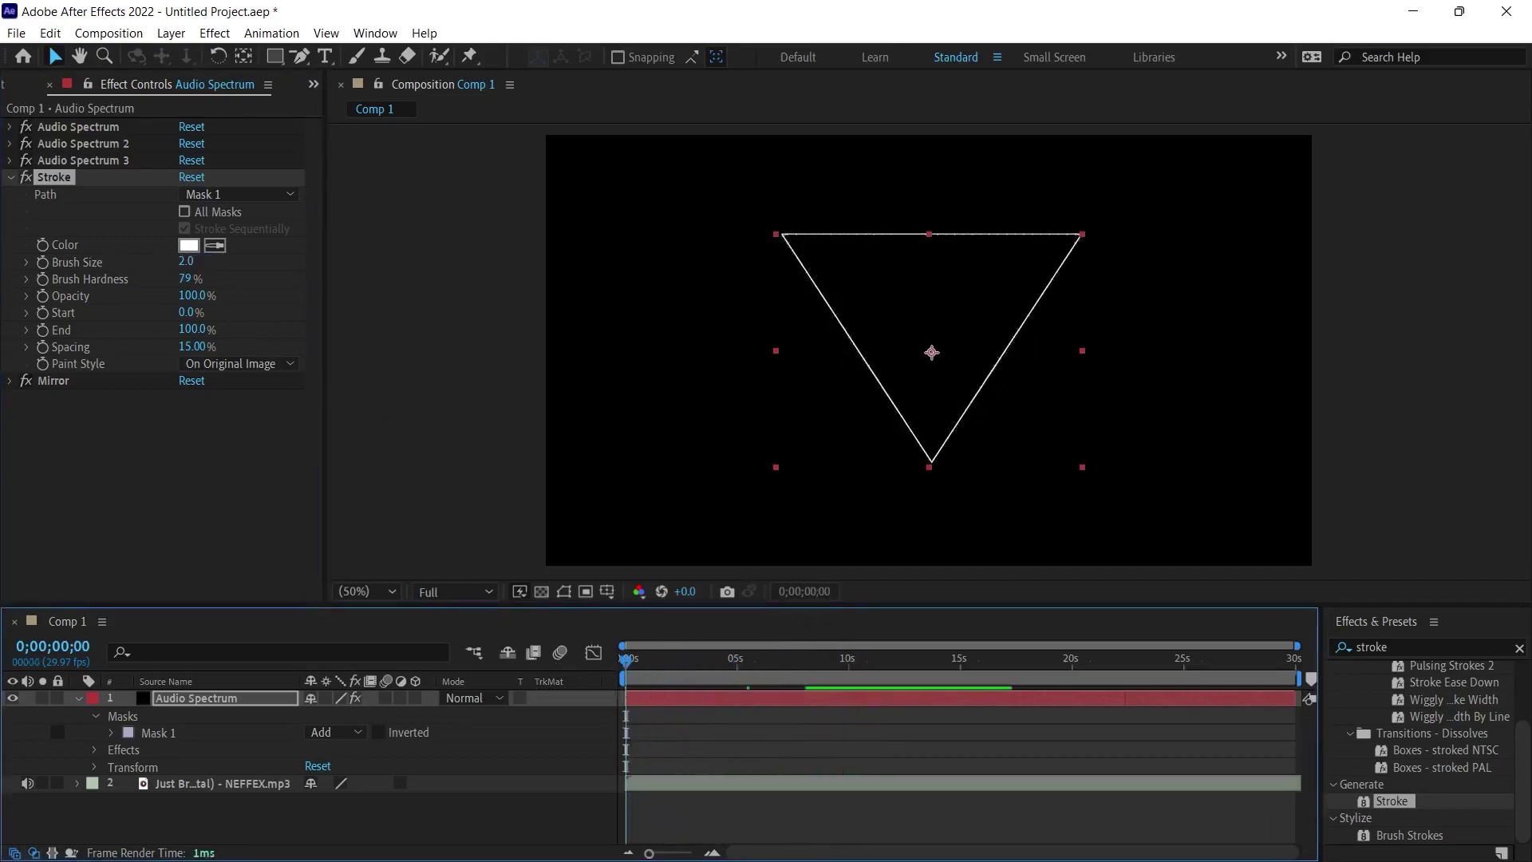
click(10, 180)
click(11, 179)
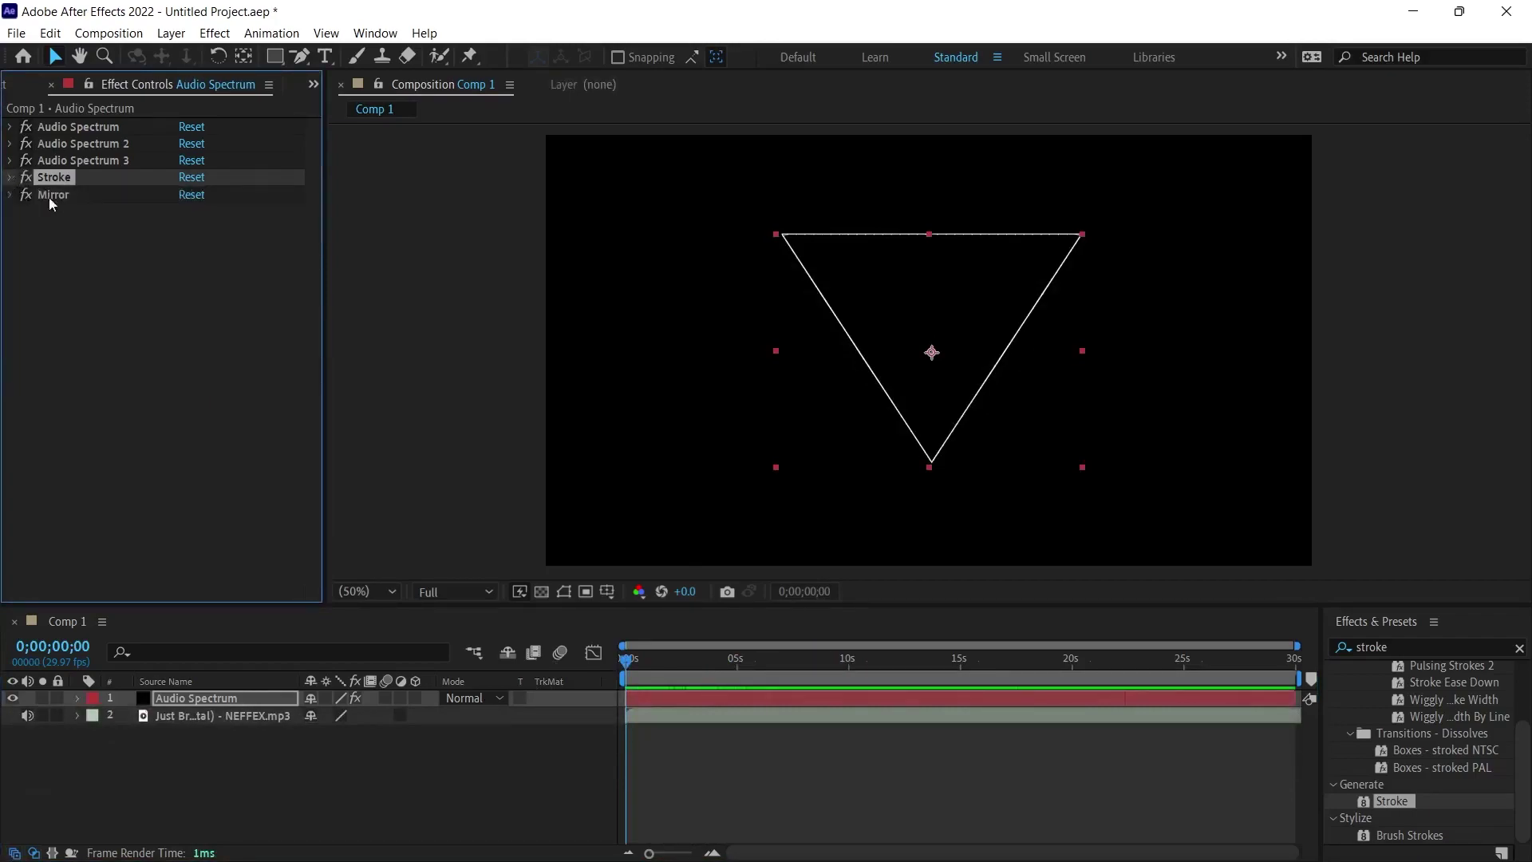
Create a new full-frame solid layer named Background and focus the effects search
click(347, 768)
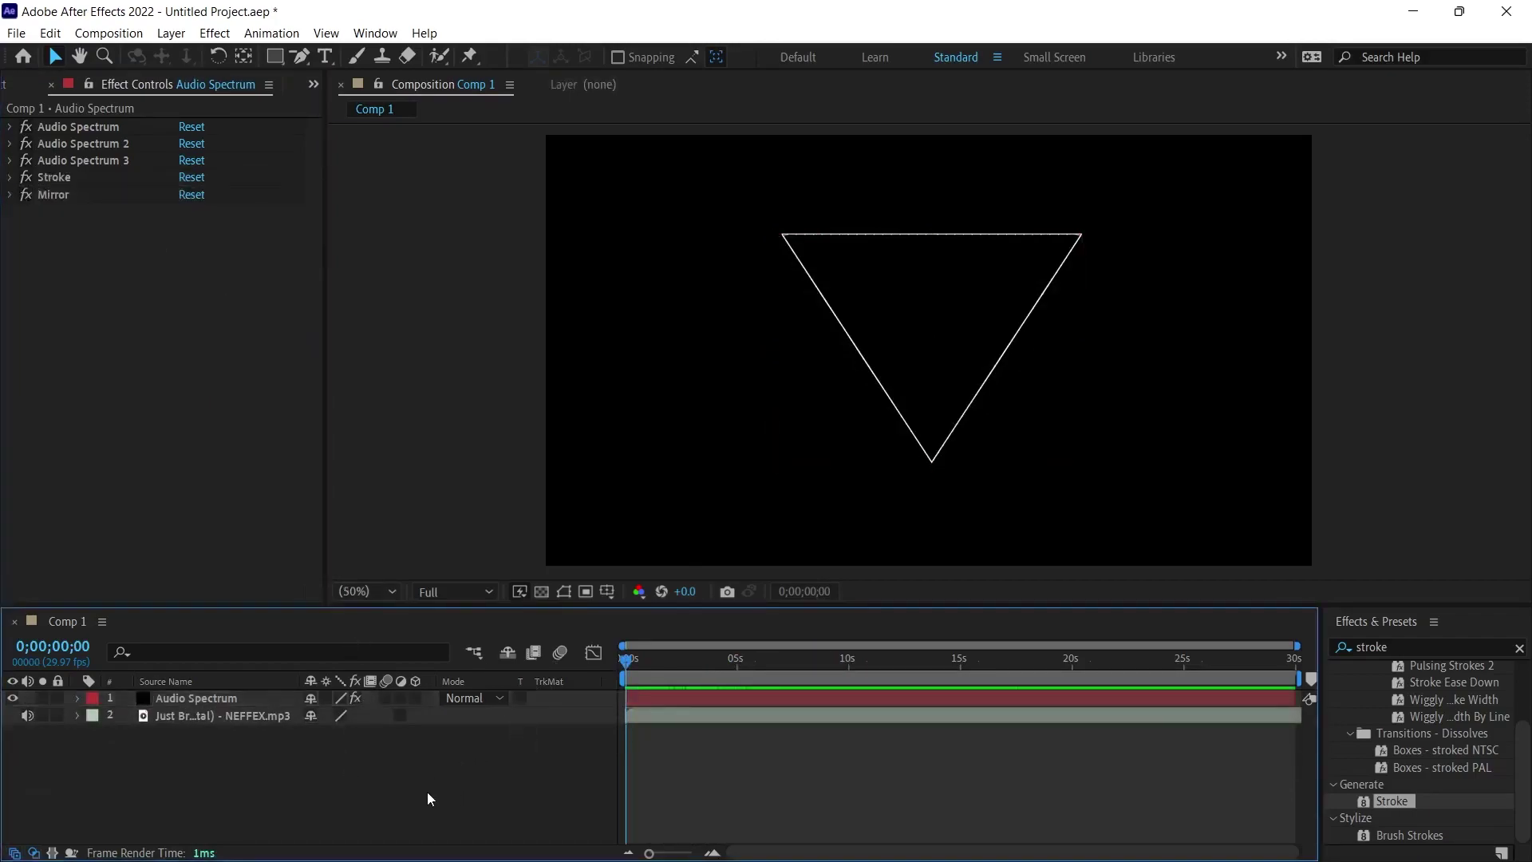
right_click(407, 786)
mouse_move(522, 552)
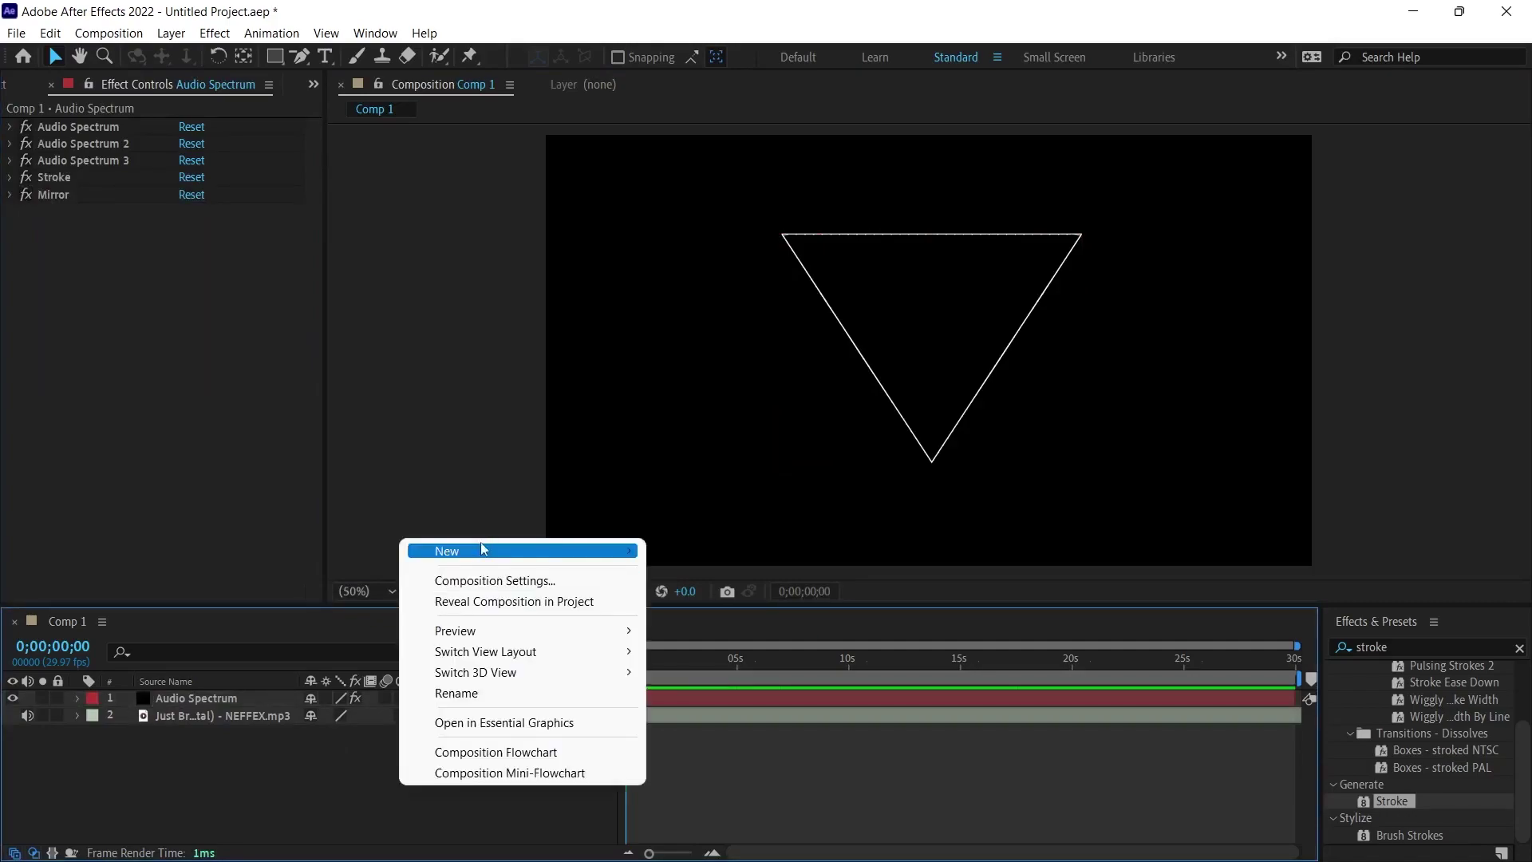
click(688, 547)
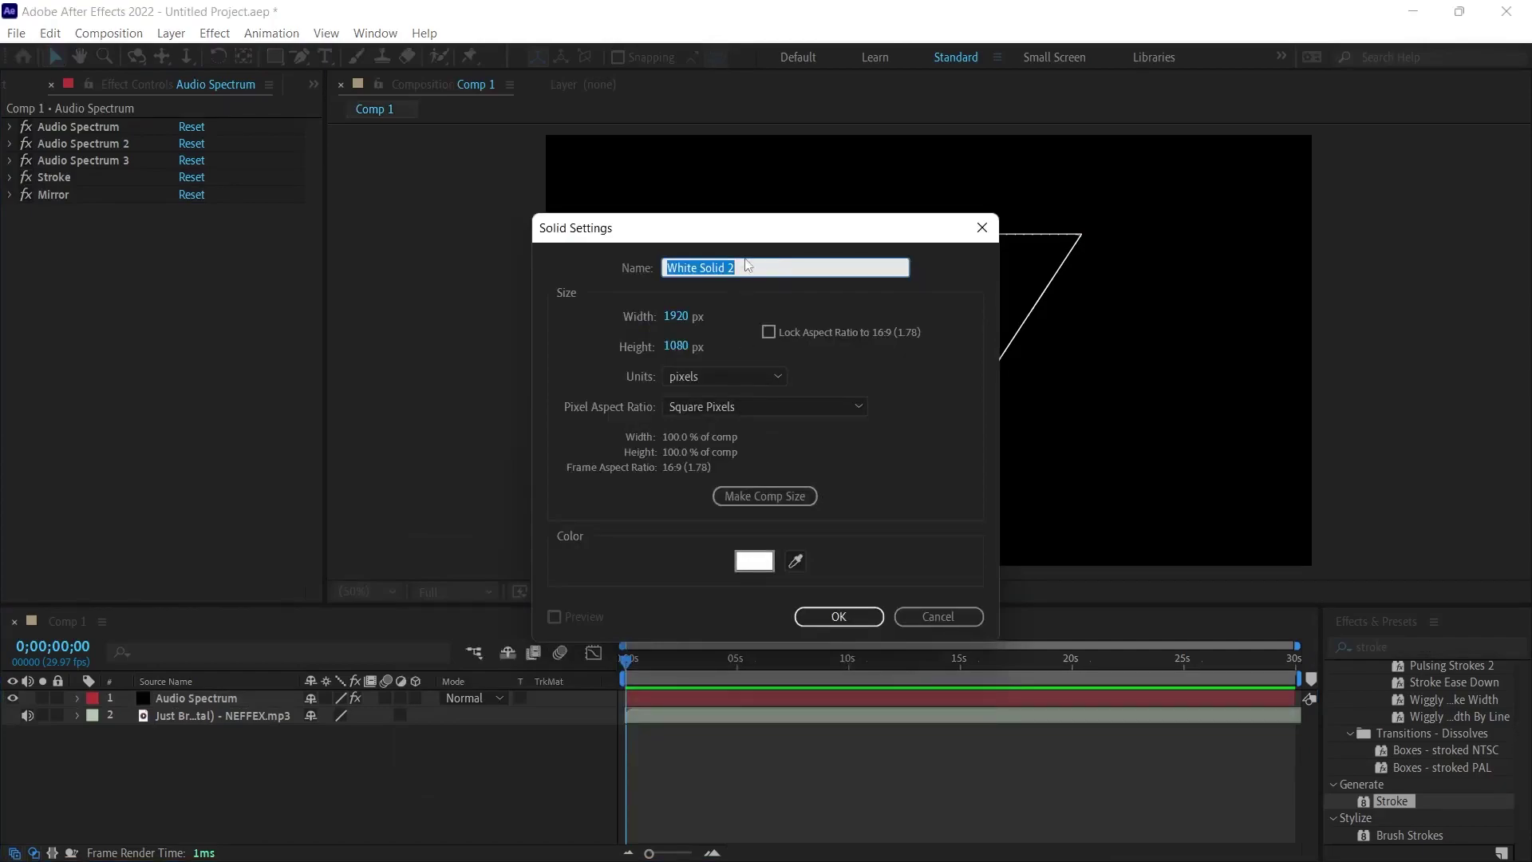
text(Background)
click(838, 616)
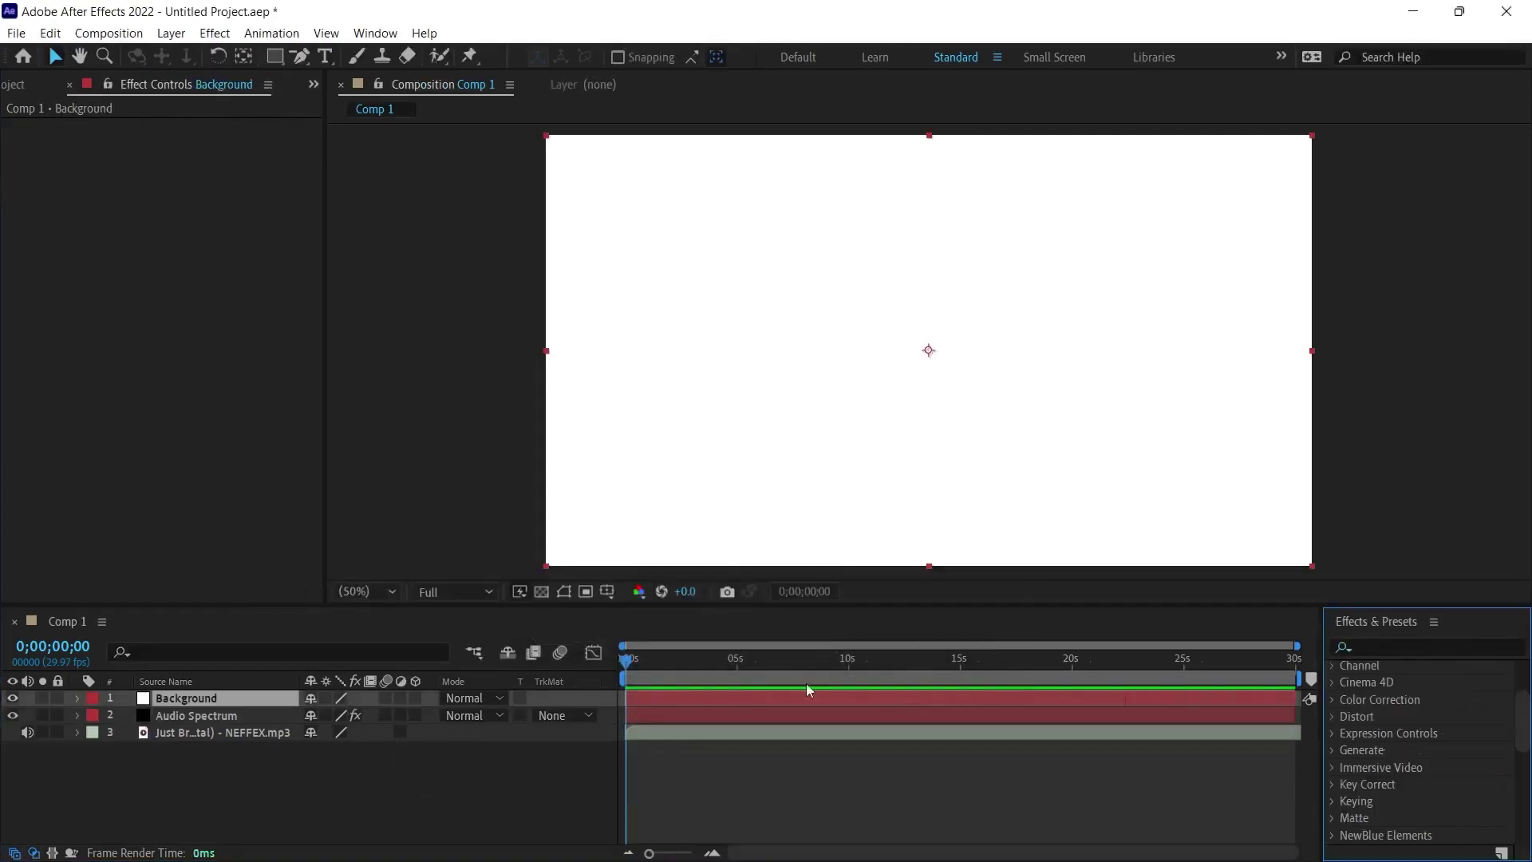
click(1391, 648)
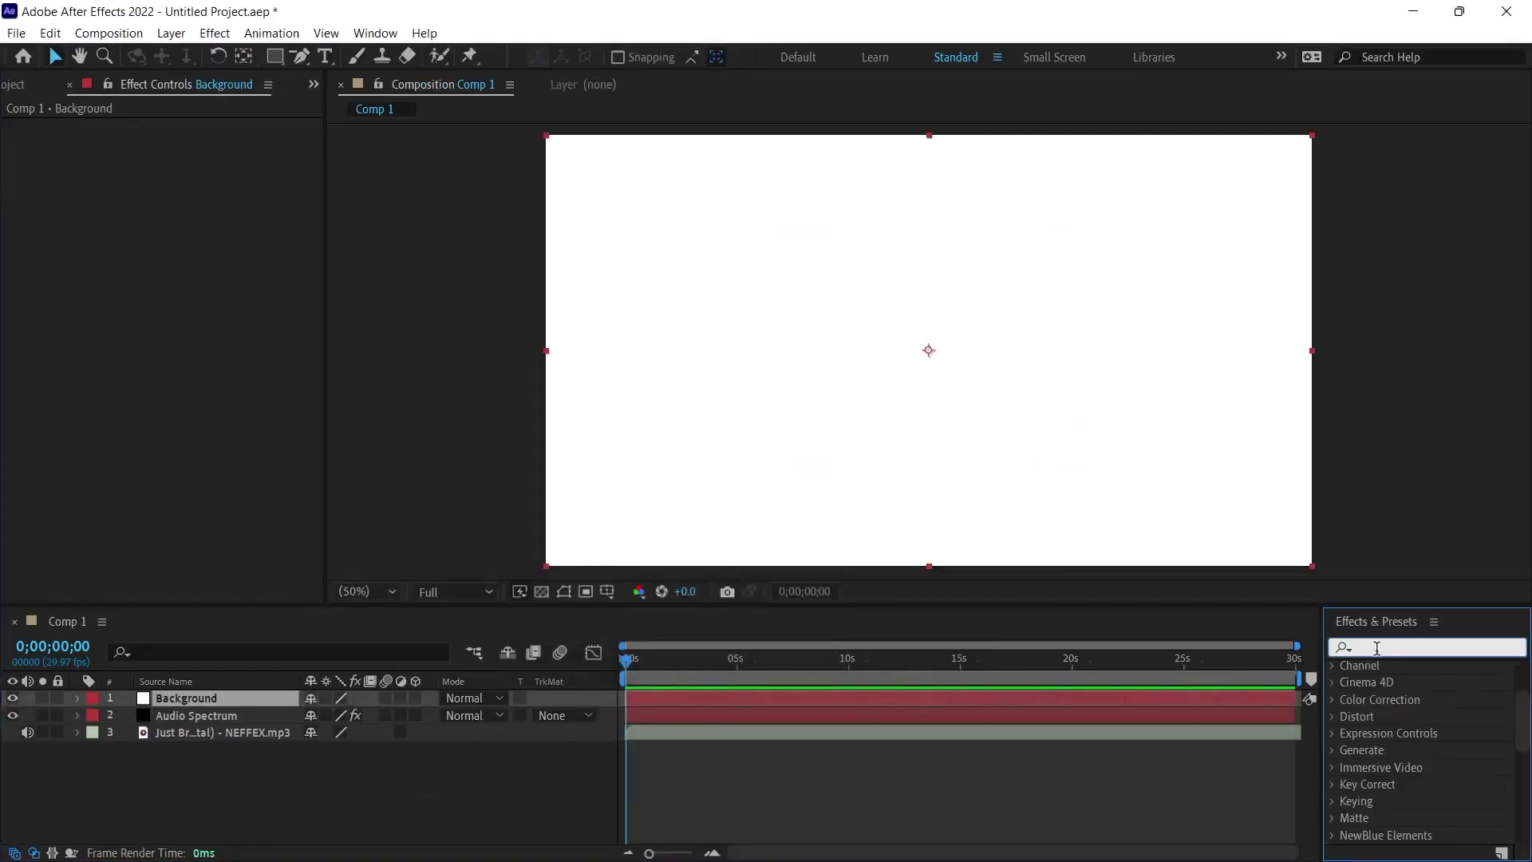
text(star bru)
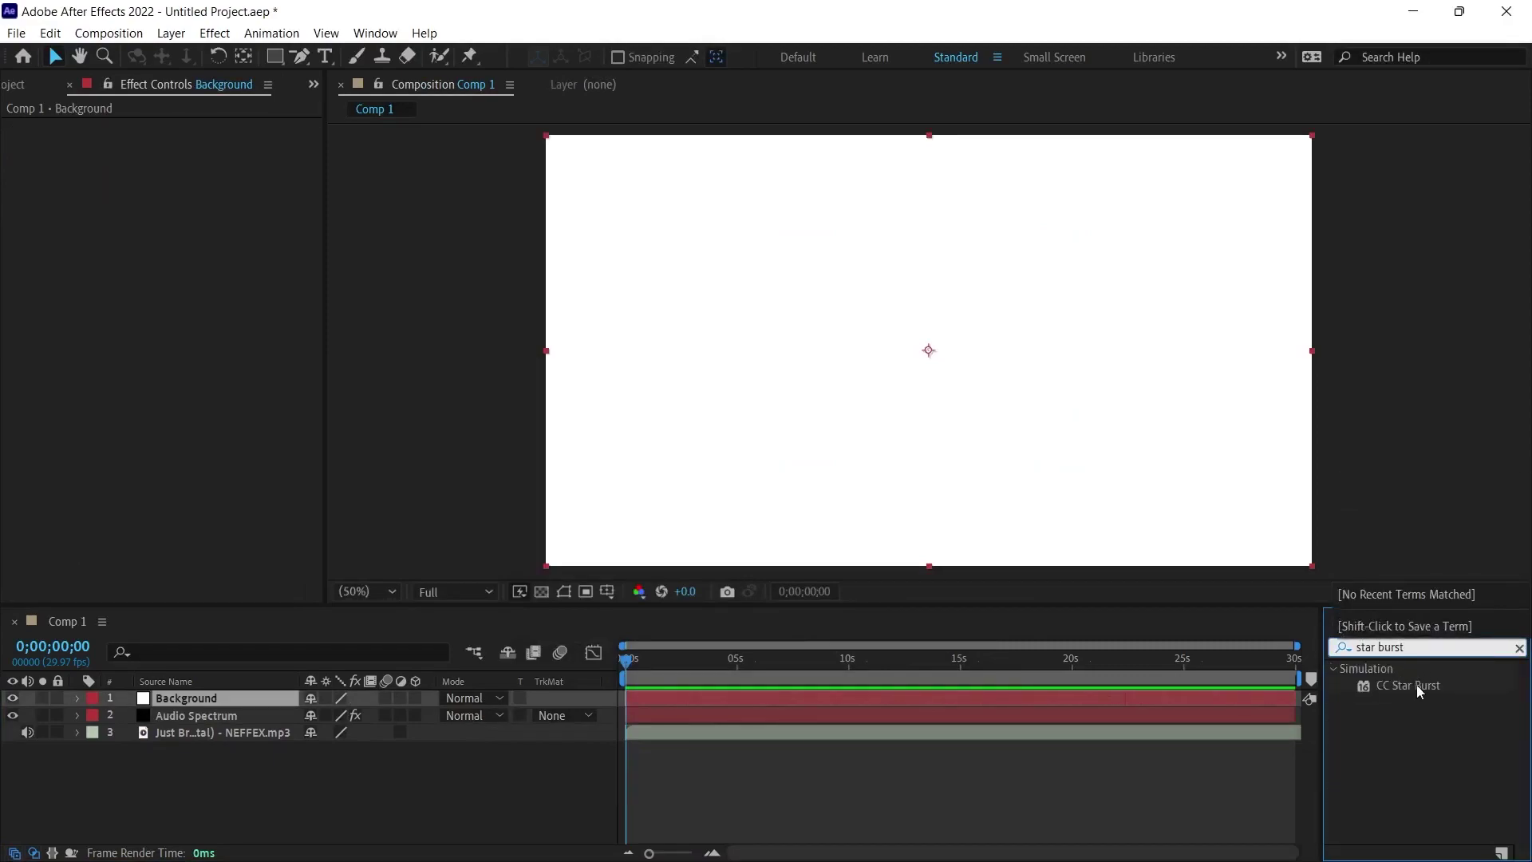
Apply CC Star Burst to the Background layer with Speed -1
drag(1405, 687, 871, 700)
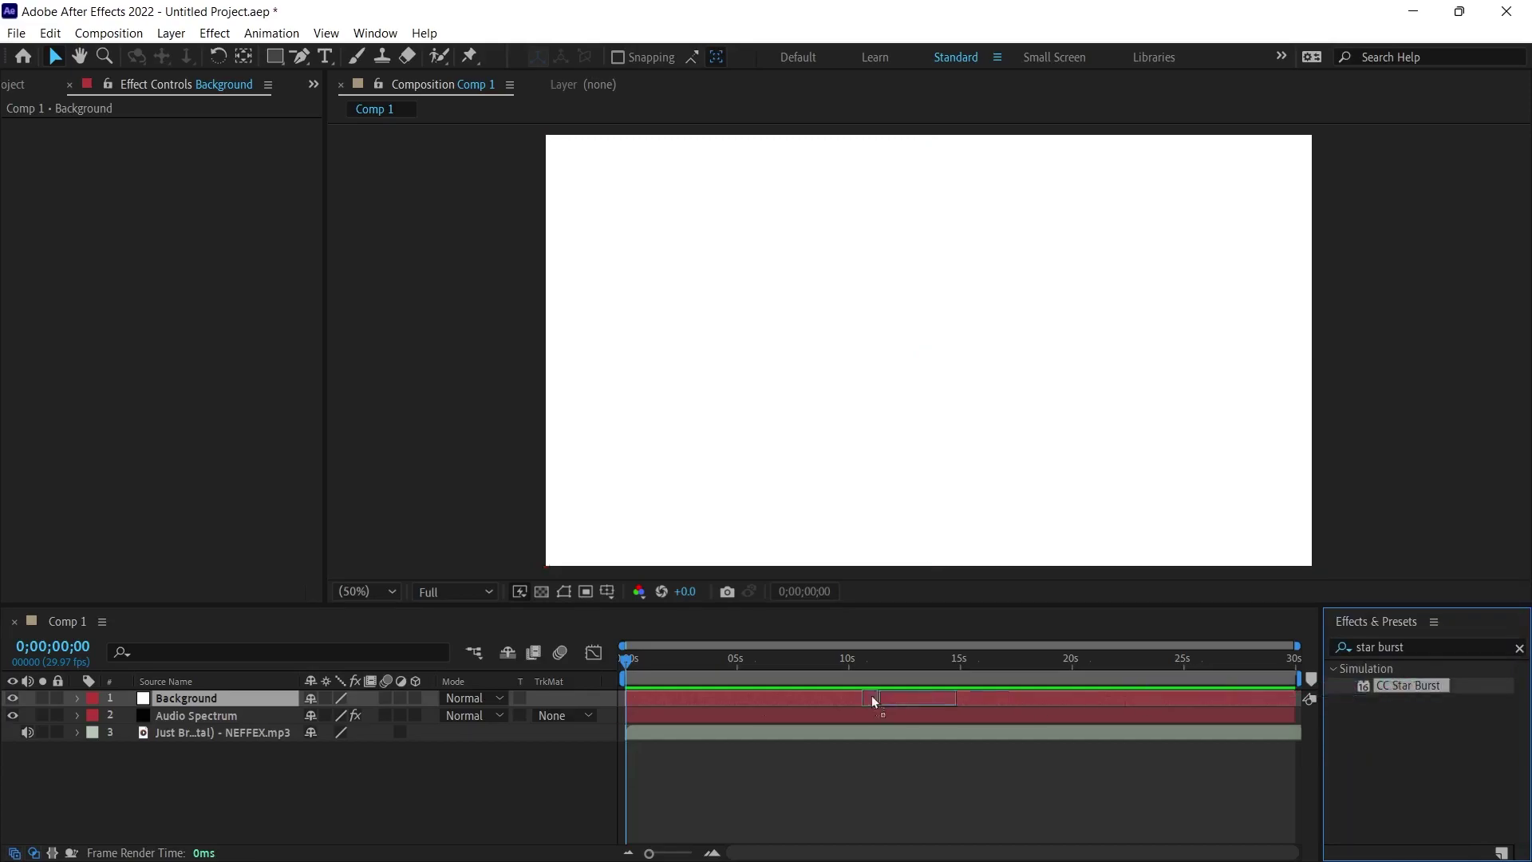
drag(218, 697, 214, 696)
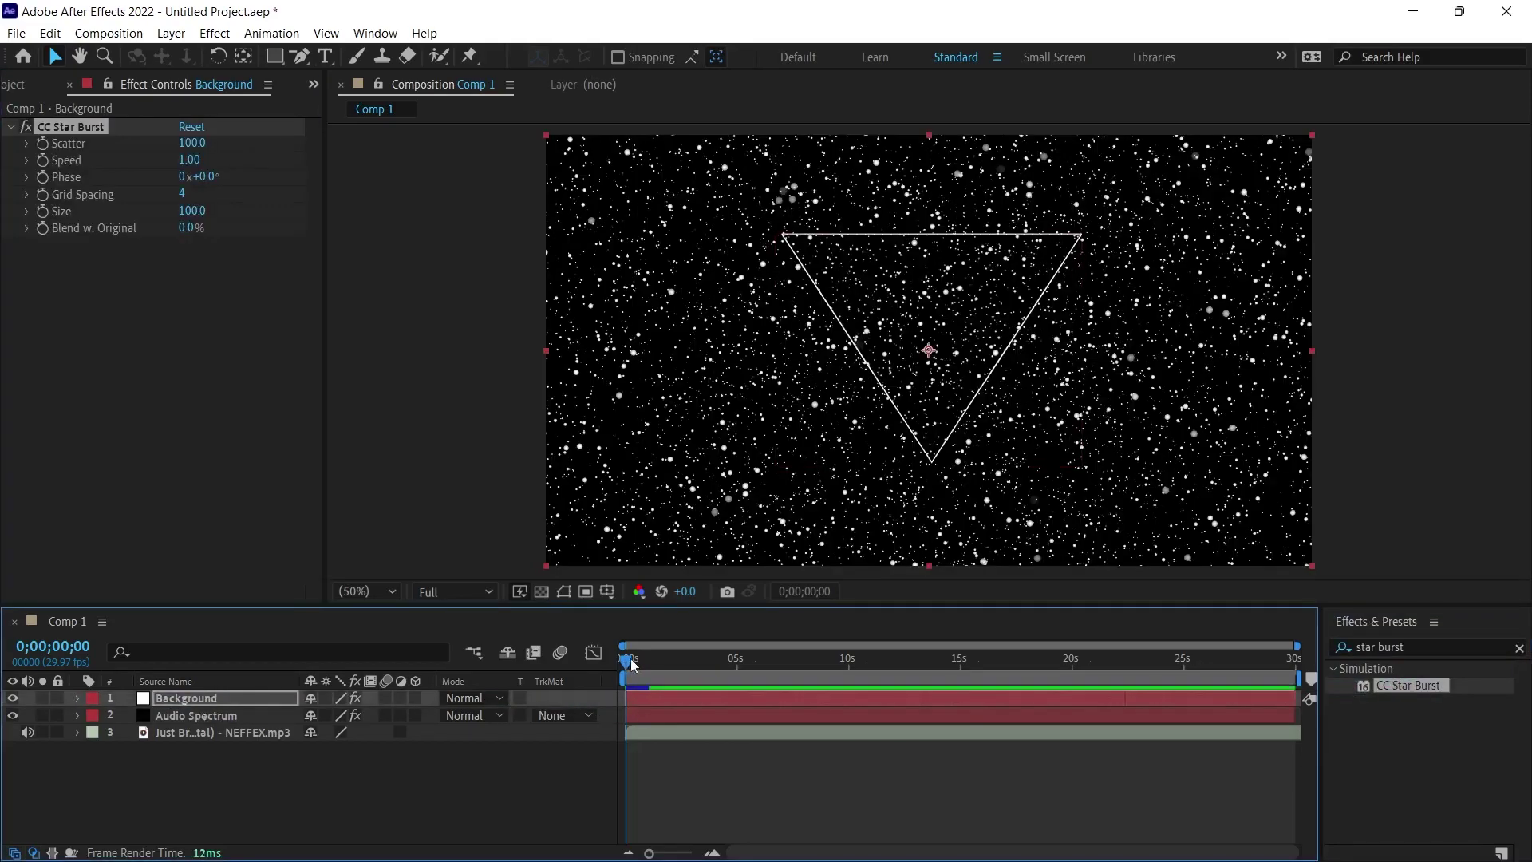
drag(628, 658, 661, 659)
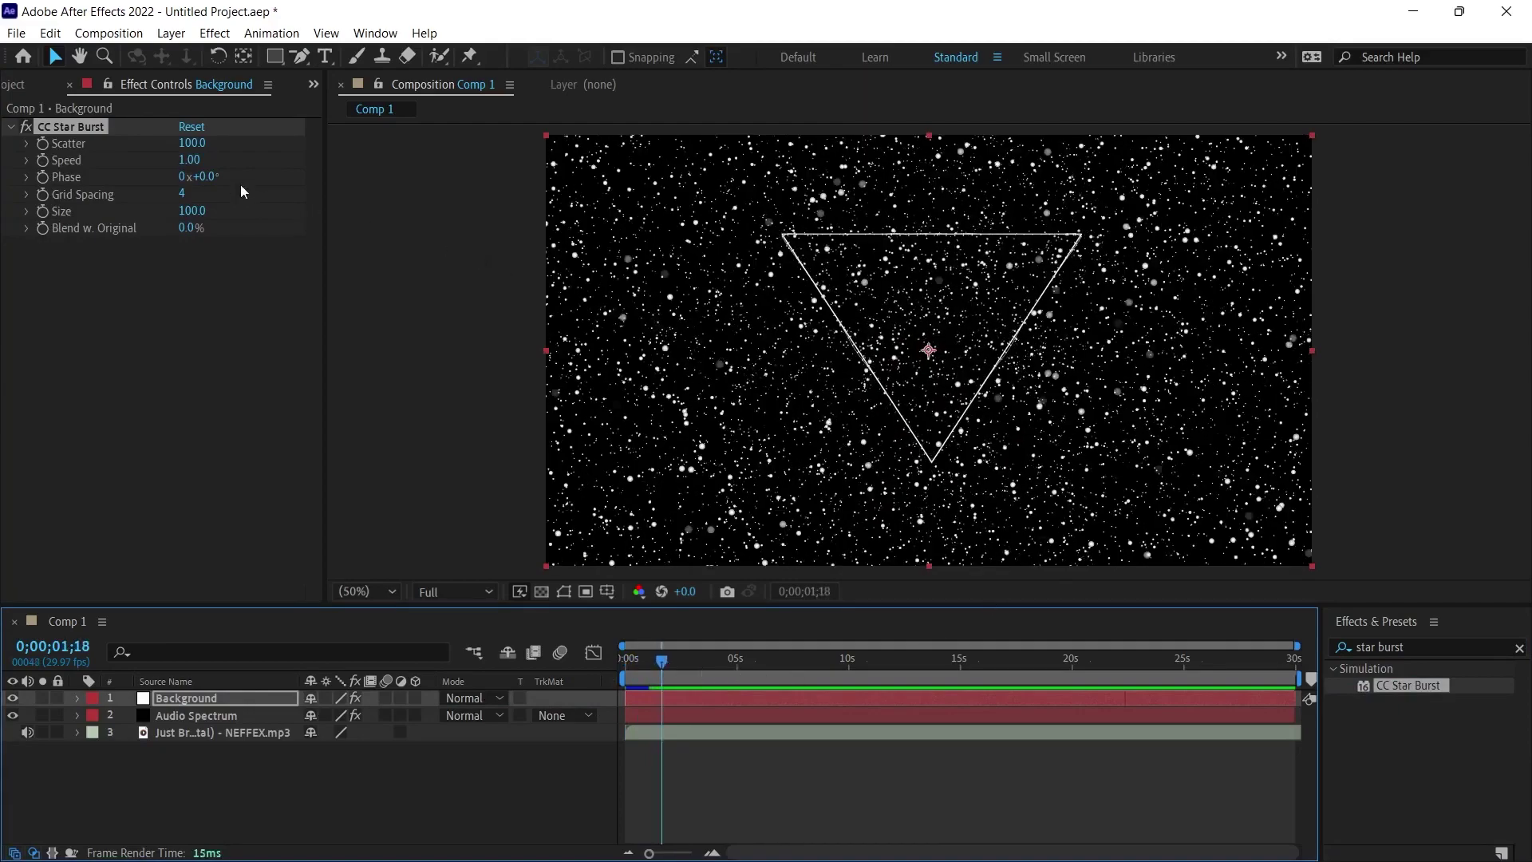
click(189, 159)
text(1)
key(Return)
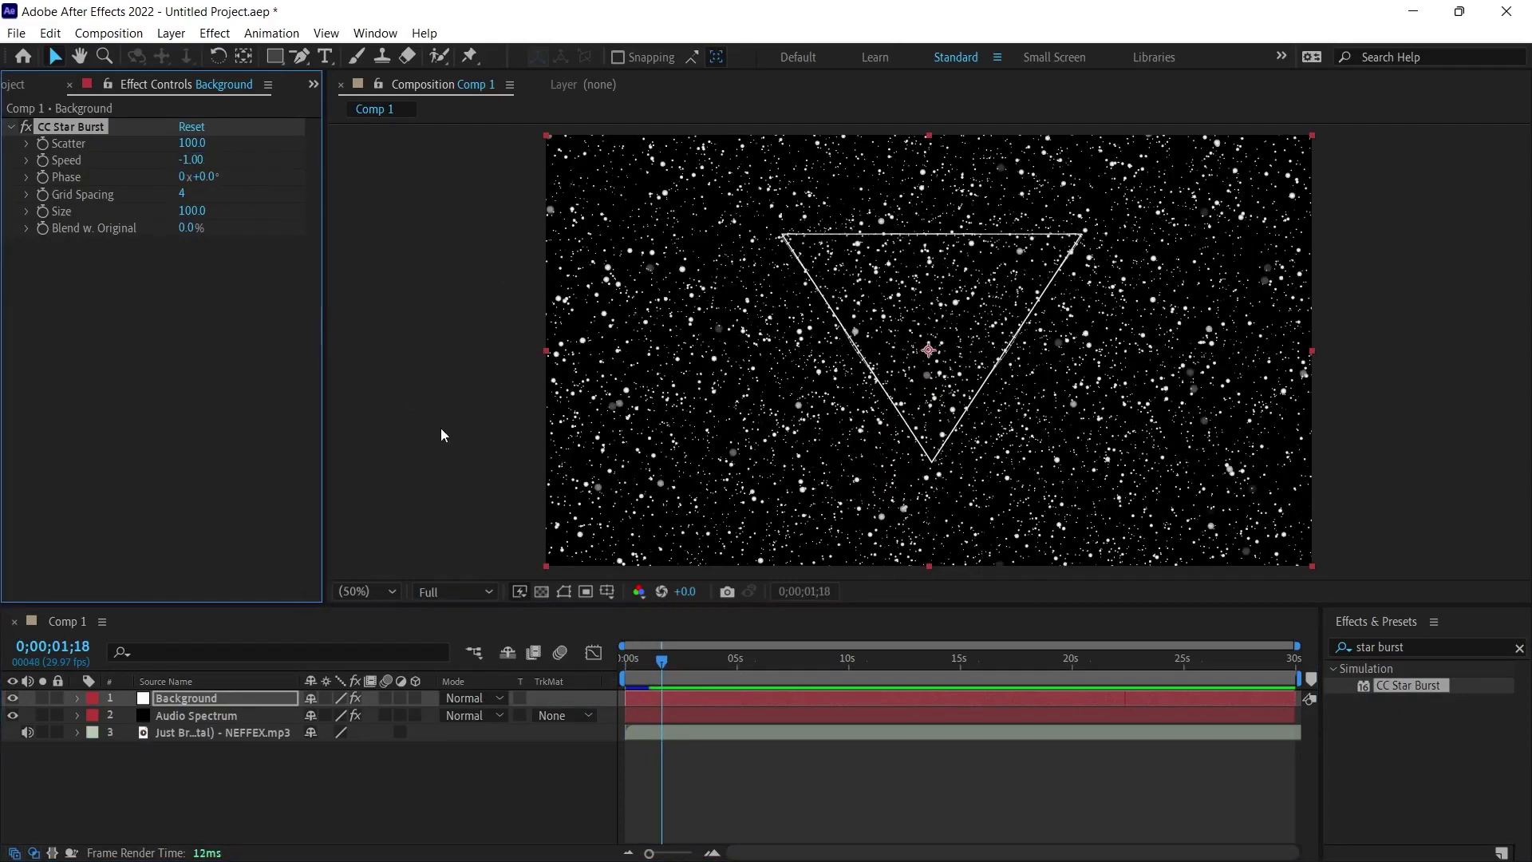
Set Grid Spacing 20 and Size 20, scrubbing forward to check the smaller stars
drag(660, 658, 687, 661)
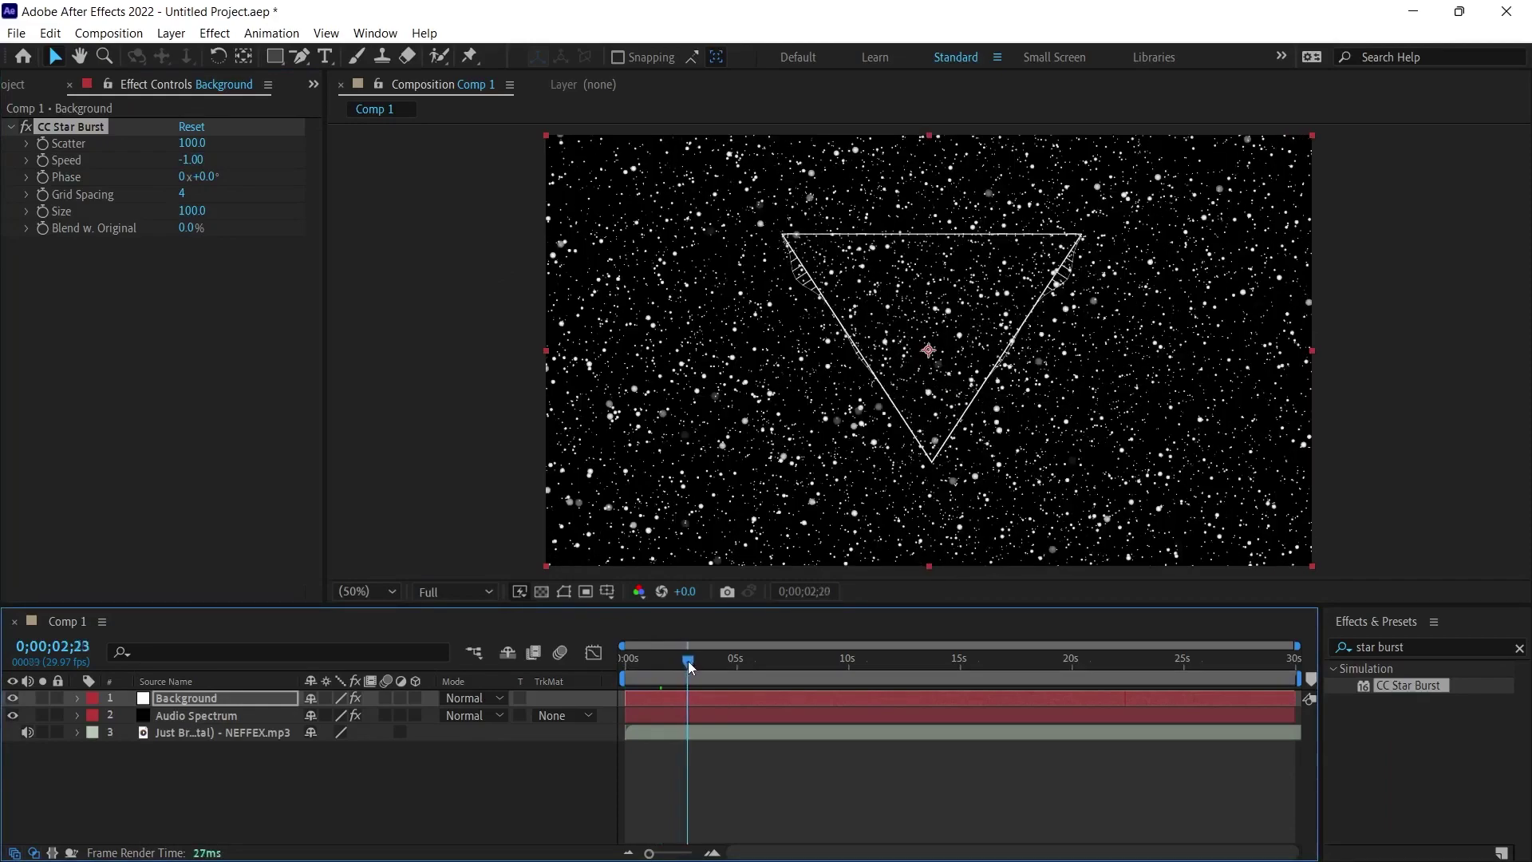
click(182, 195)
text(20)
click(195, 211)
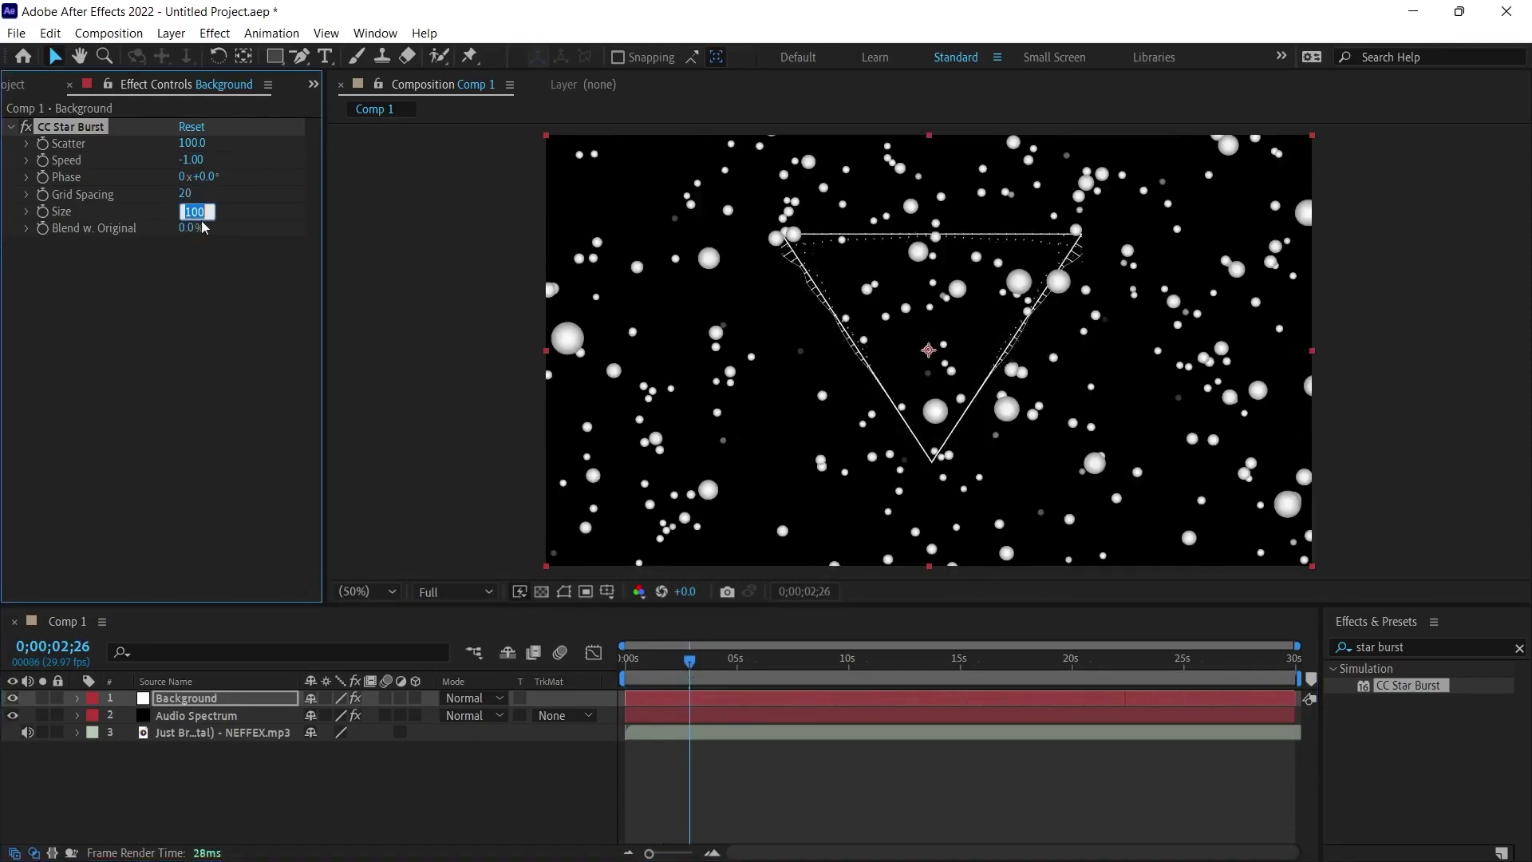
text(20)
key(Return)
drag(689, 662, 728, 661)
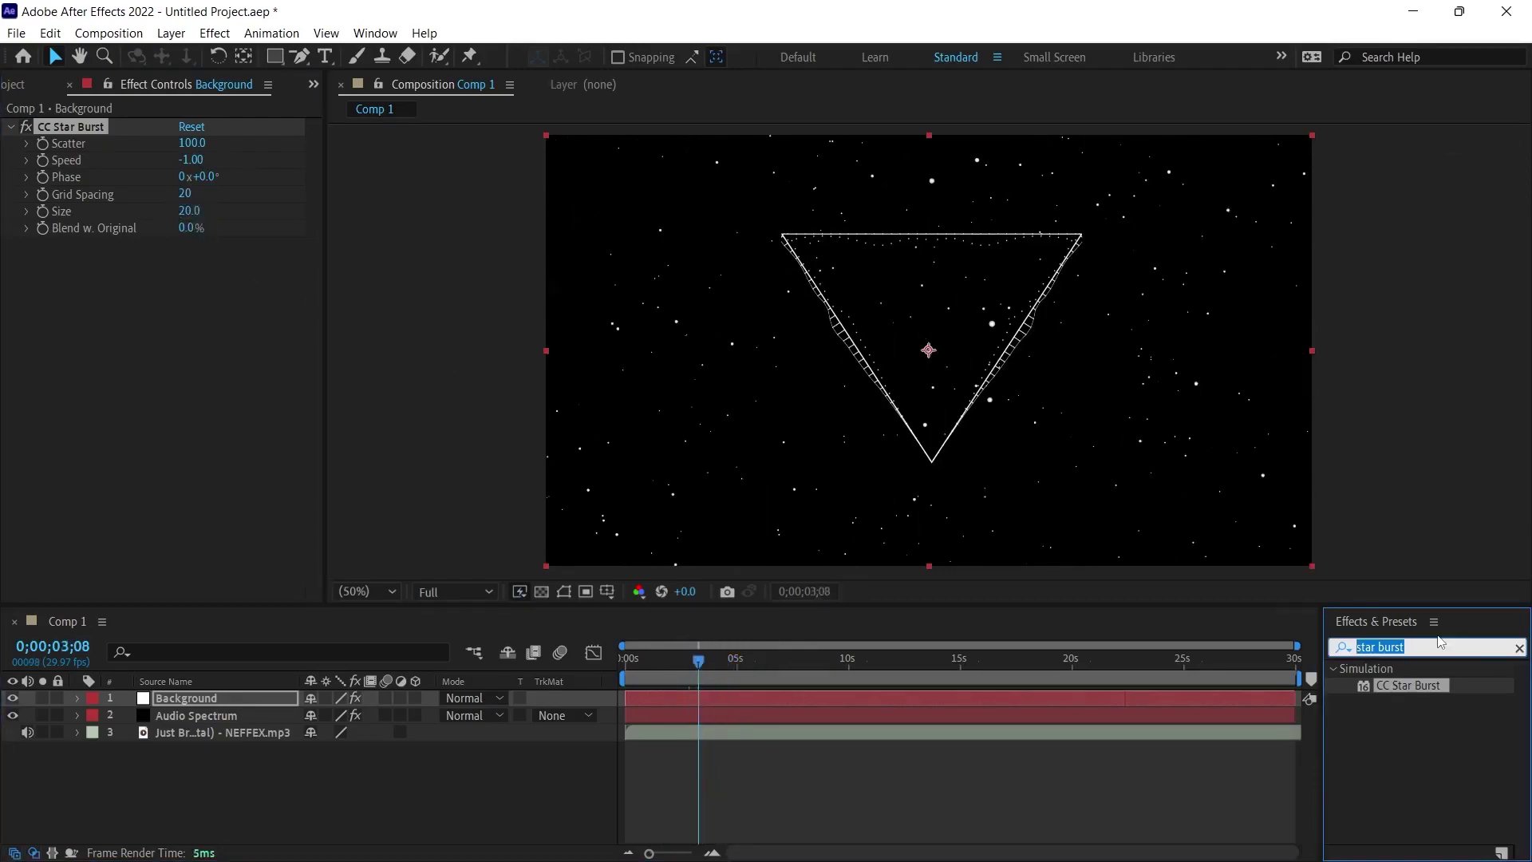
text(radial fas)
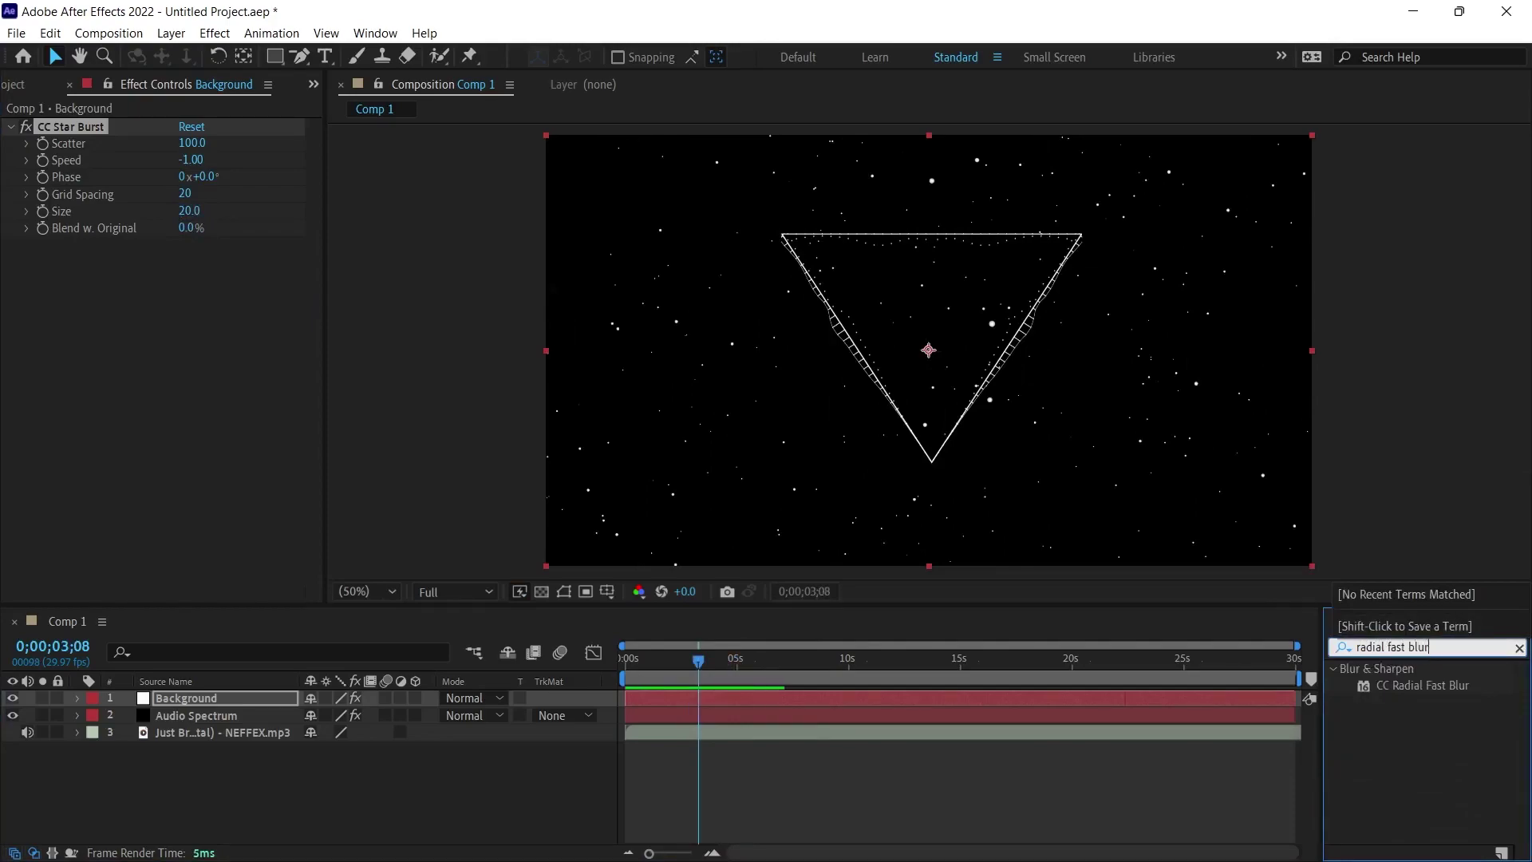
Apply CC Radial Fast Blur to the Background starfield and preview the animation
drag(1421, 686, 183, 699)
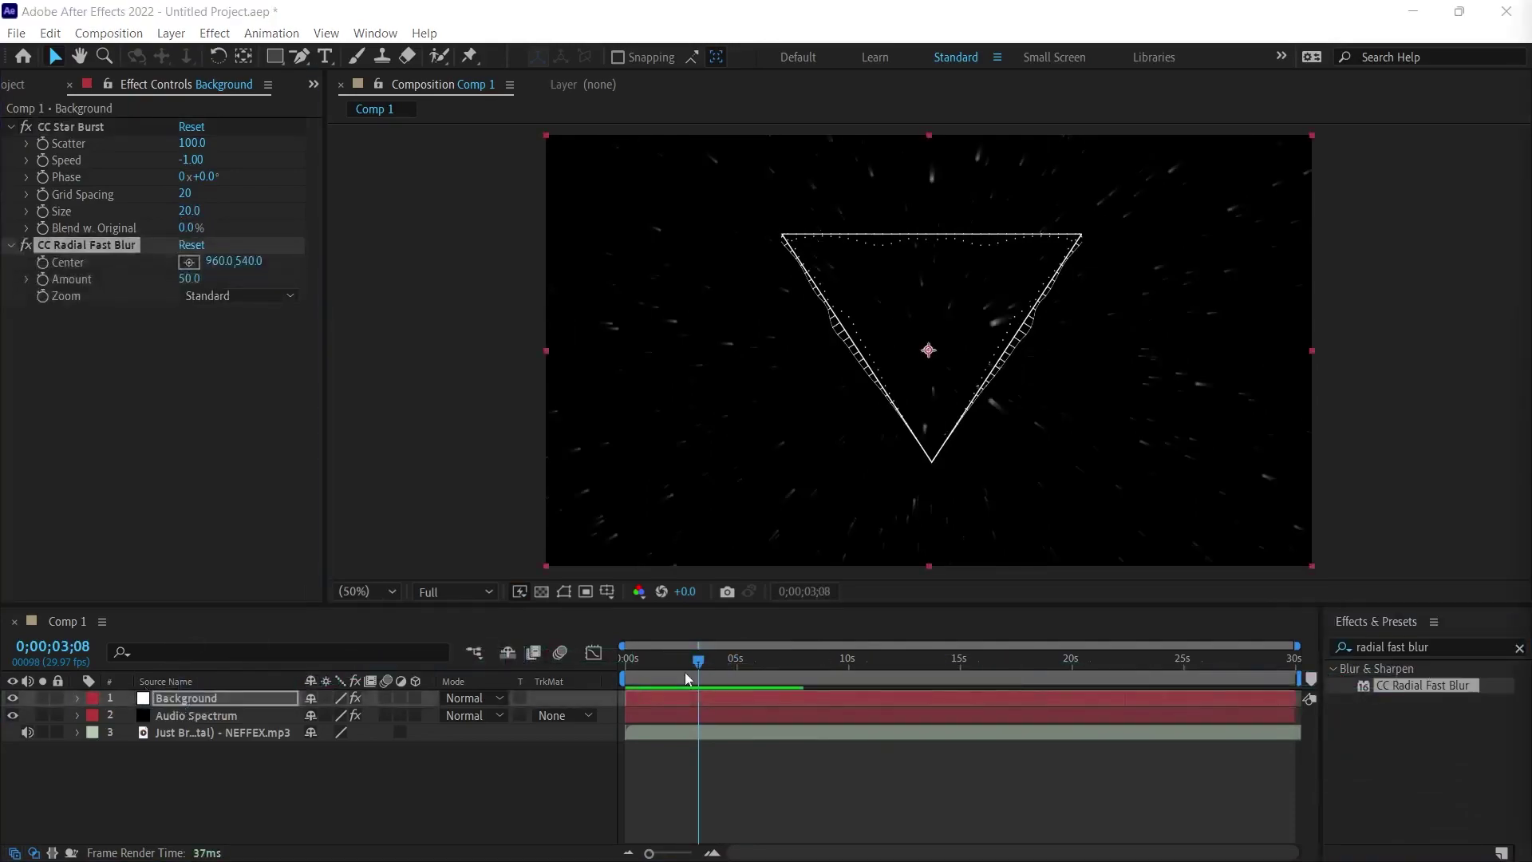
drag(699, 660, 623, 659)
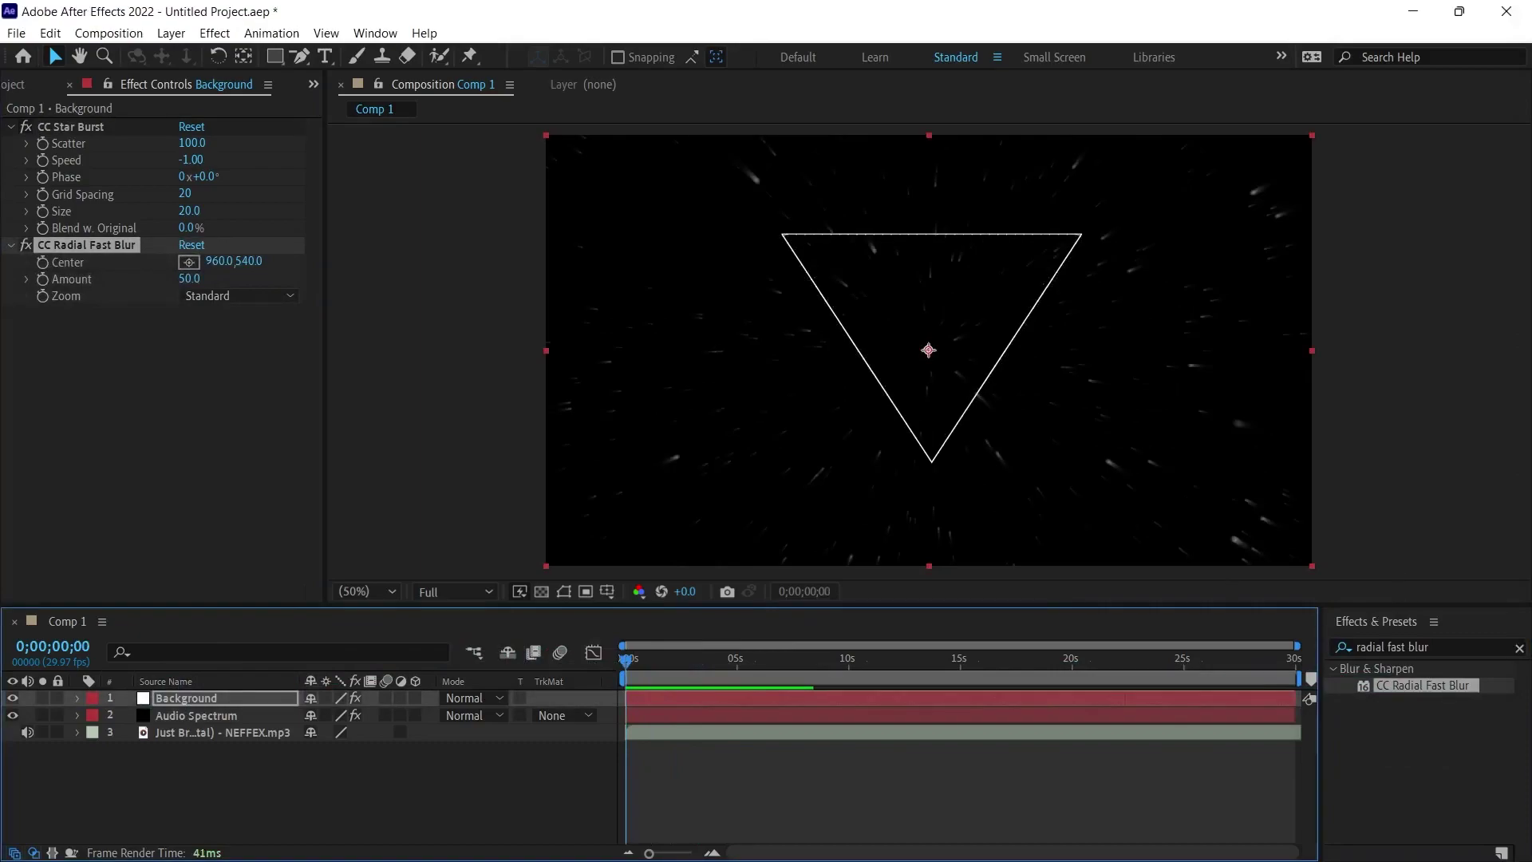
key(space)
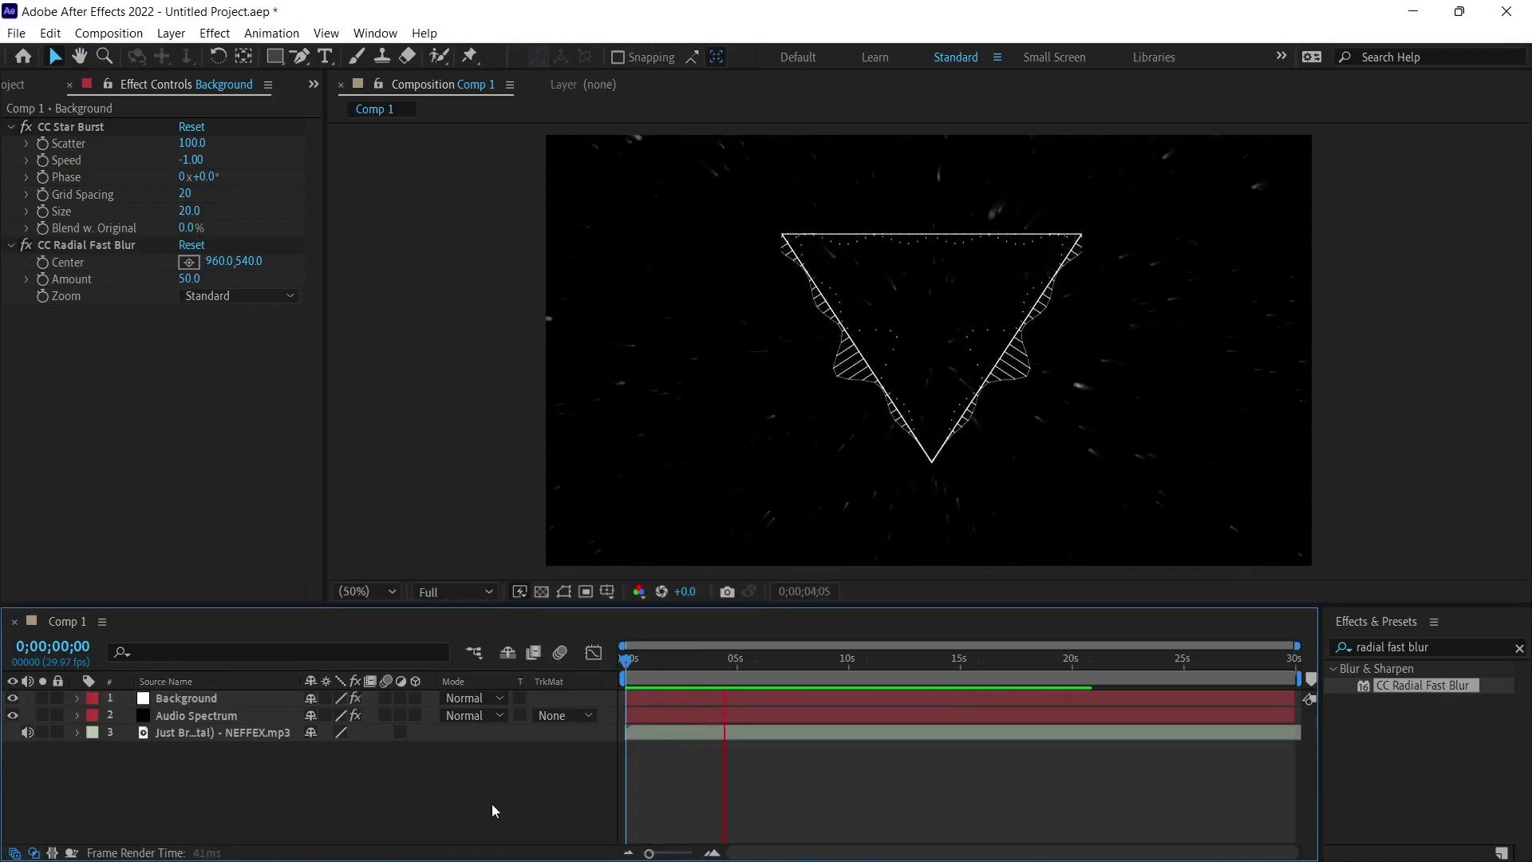
key(space)
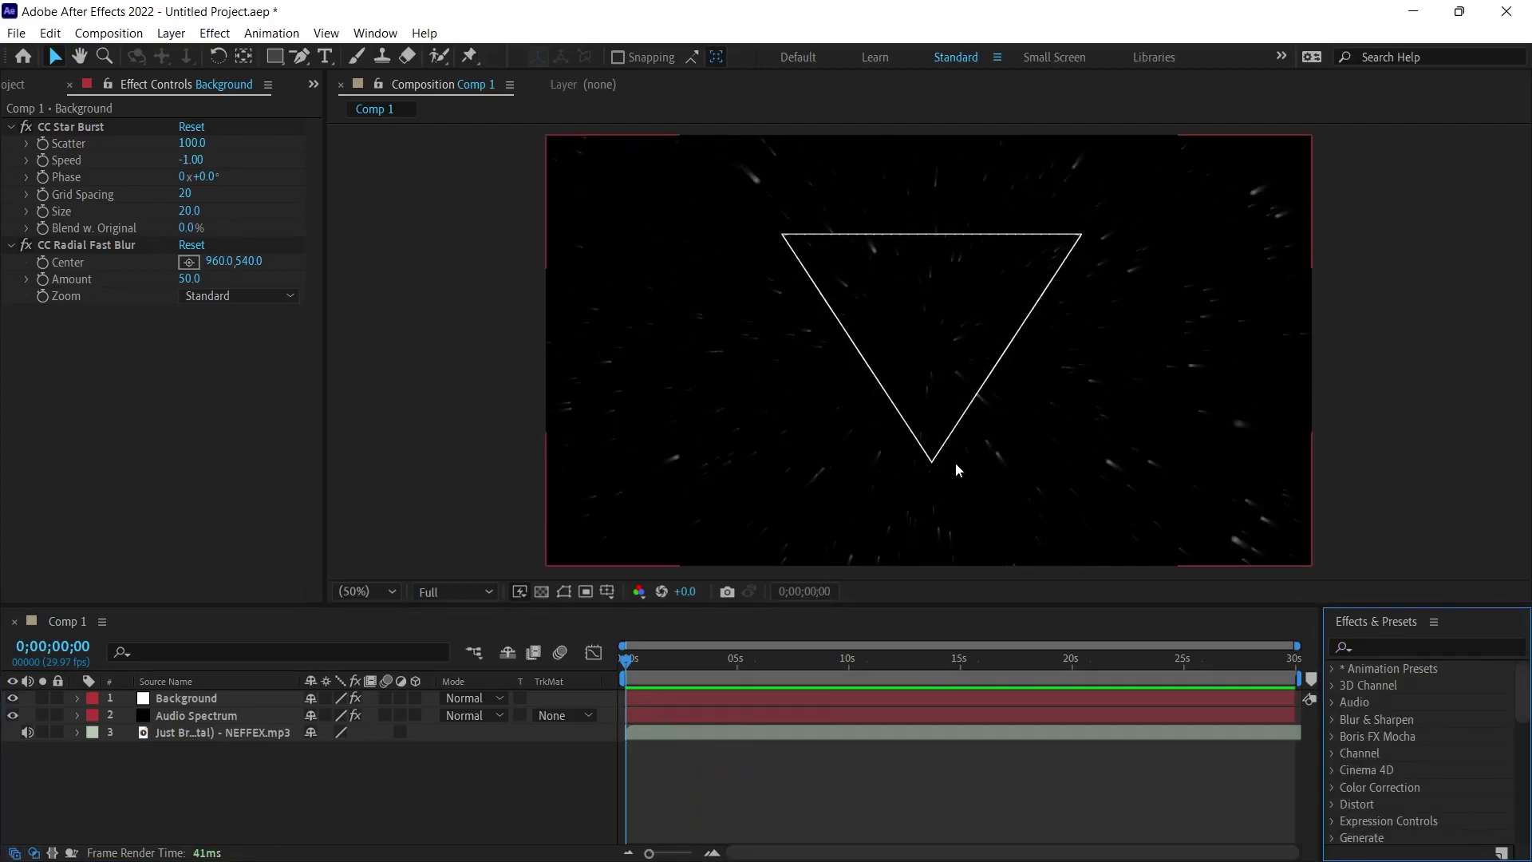
Set CC Star Burst's Scatter to 3000 and scrub to view the sparser stars
drag(666, 666, 624, 669)
click(192, 143)
text(3)
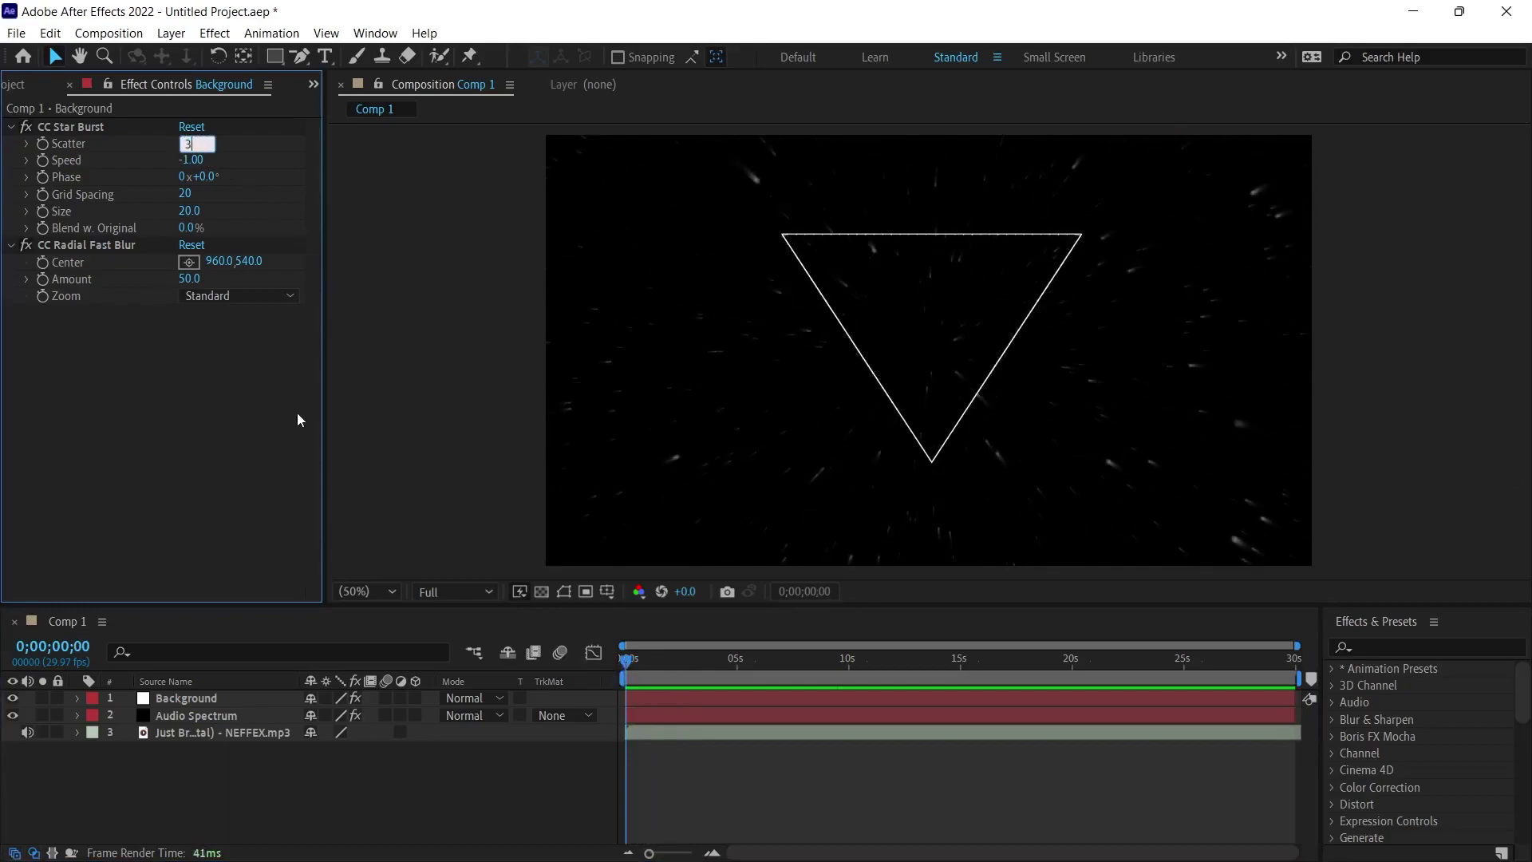
text(00.0)
key(Return)
mouse_move(628, 666)
mouse_down()
mouse_move(705, 667)
mouse_move(623, 660)
mouse_up()
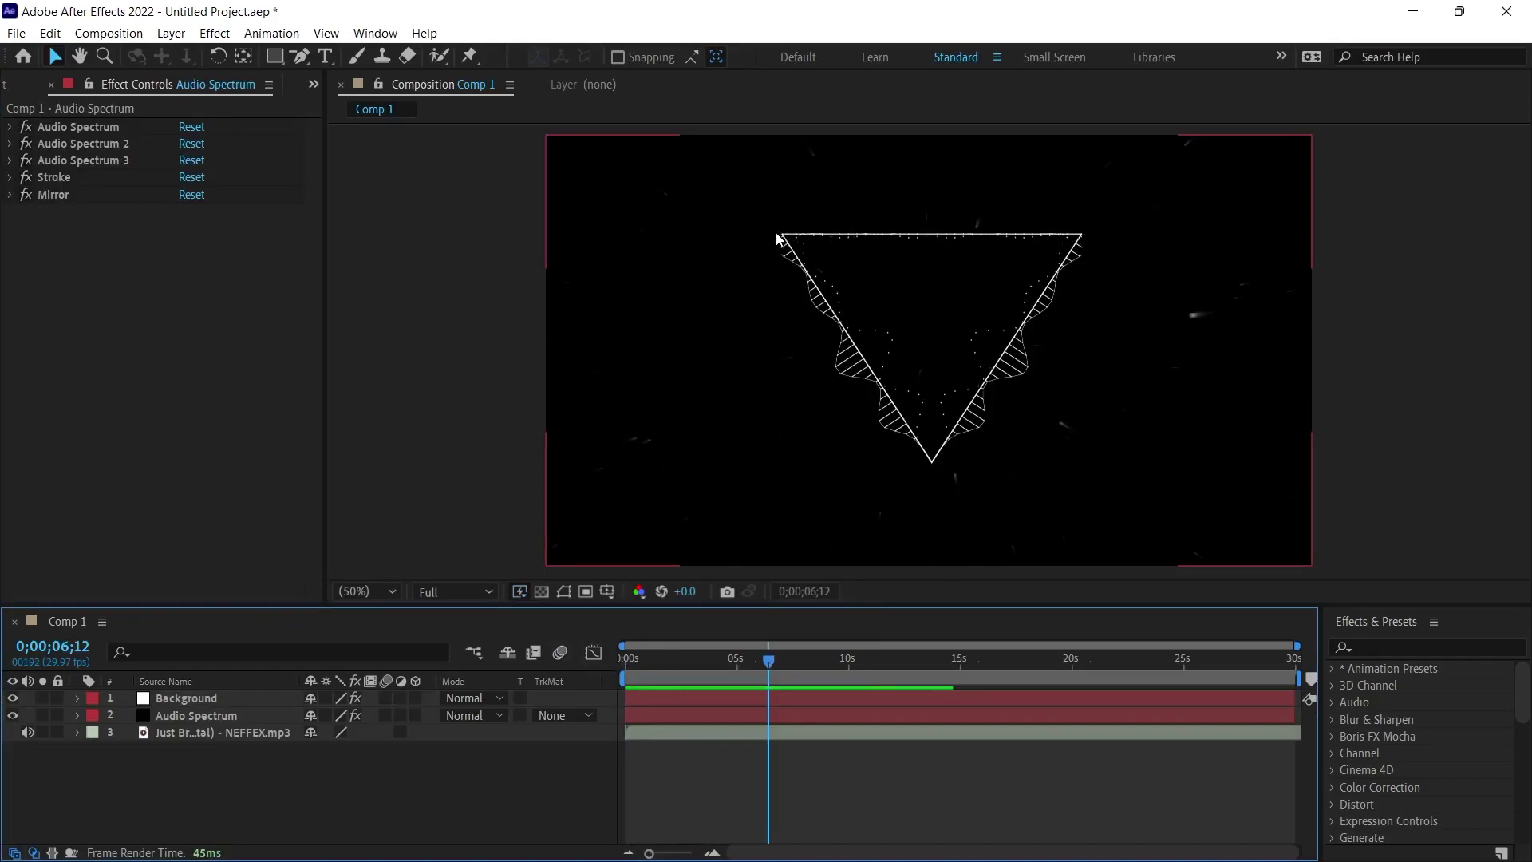
Change Mask 1 on the Audio Spectrum layer from Add to None so the waveforms are unclipped
click(195, 714)
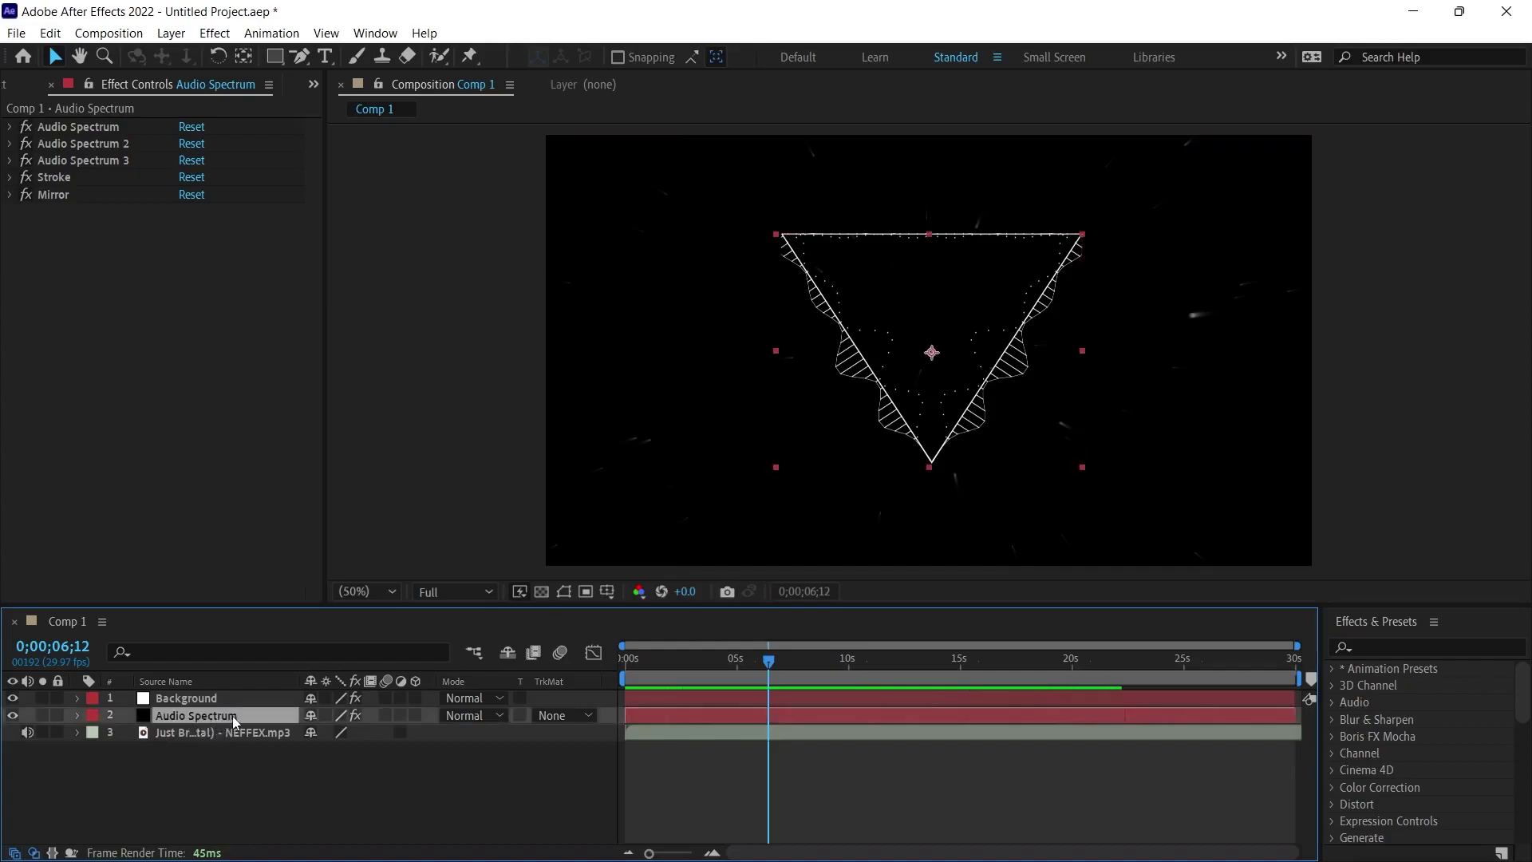
key(m)
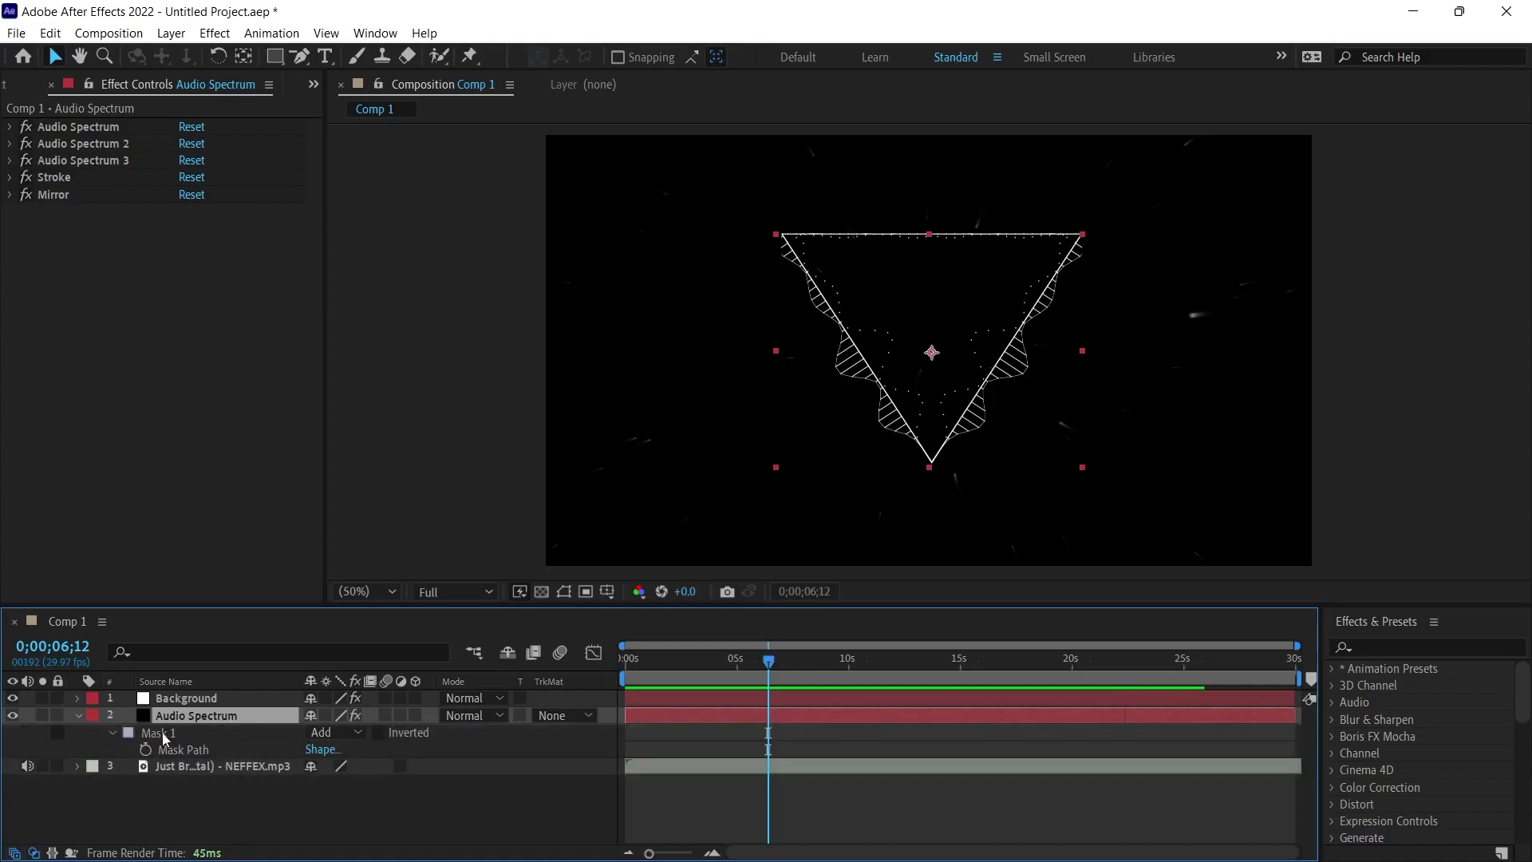
click(336, 732)
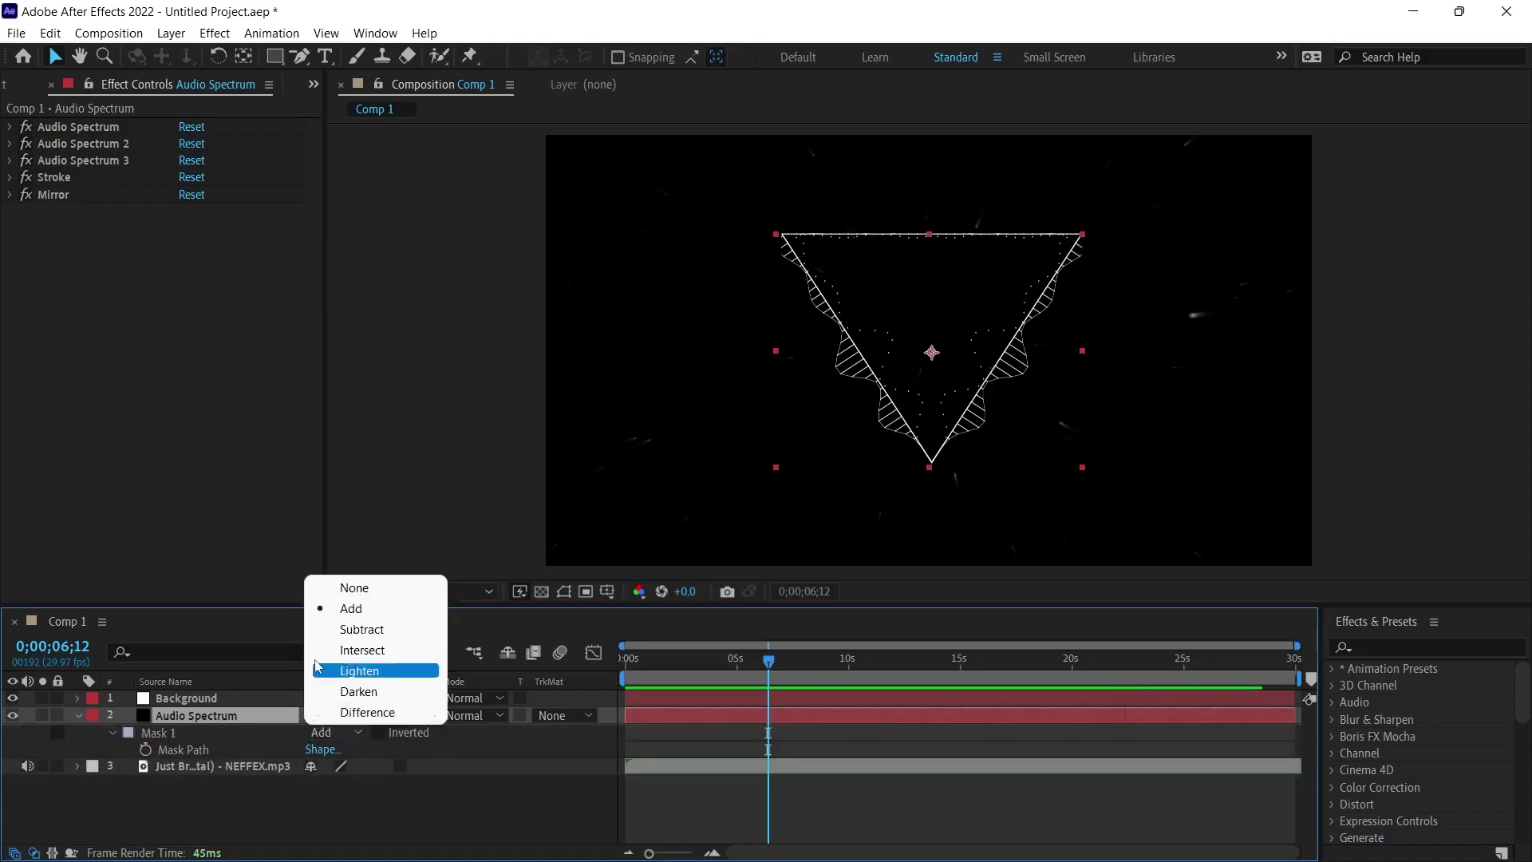
click(354, 589)
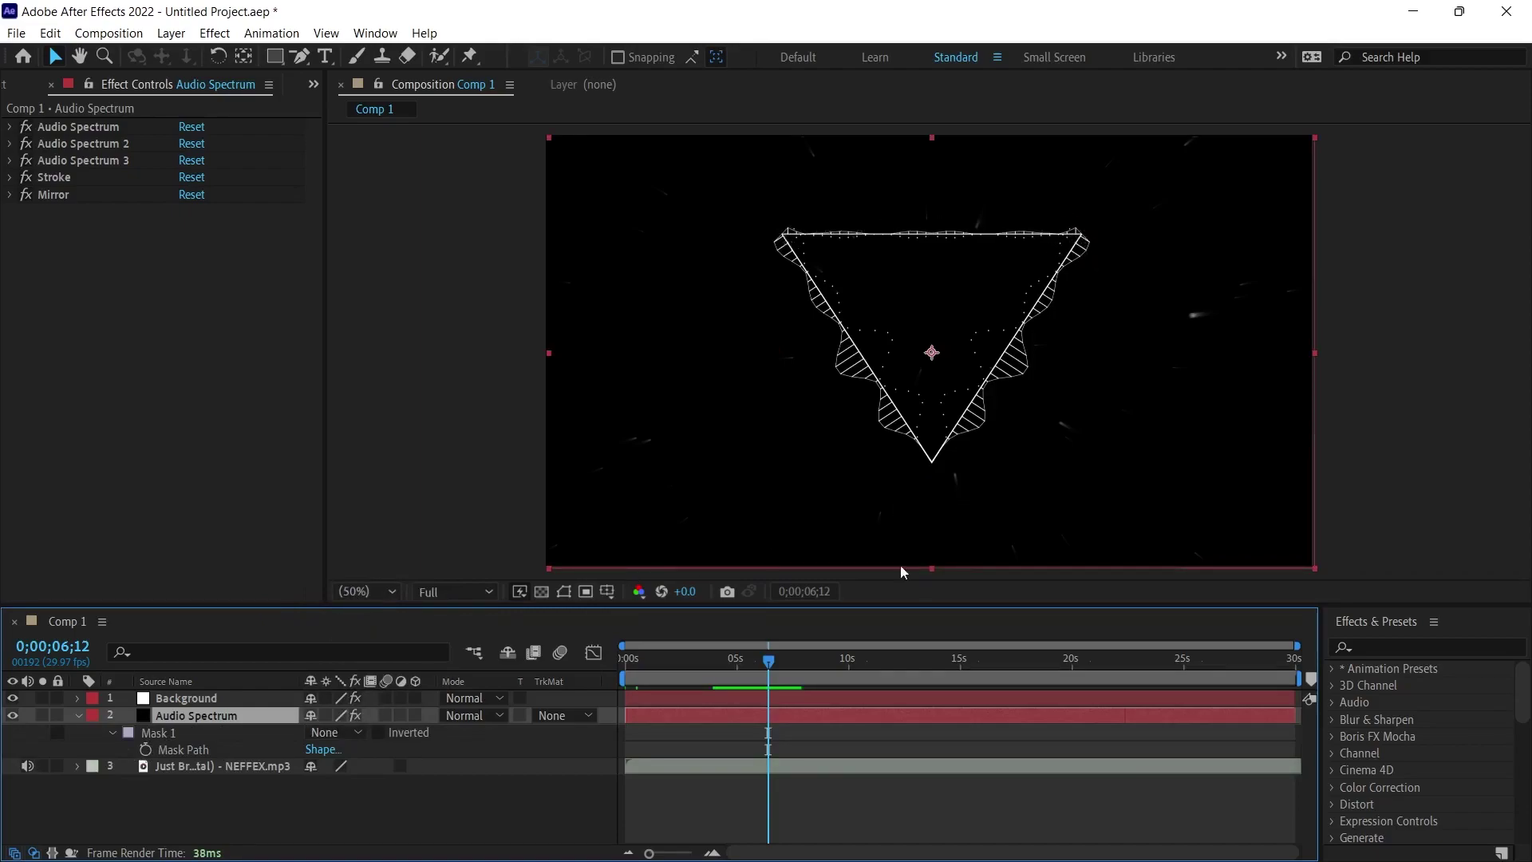
Apply a Glow effect to the Audio Spectrum layer with Glow Threshold 20%
drag(768, 662, 815, 661)
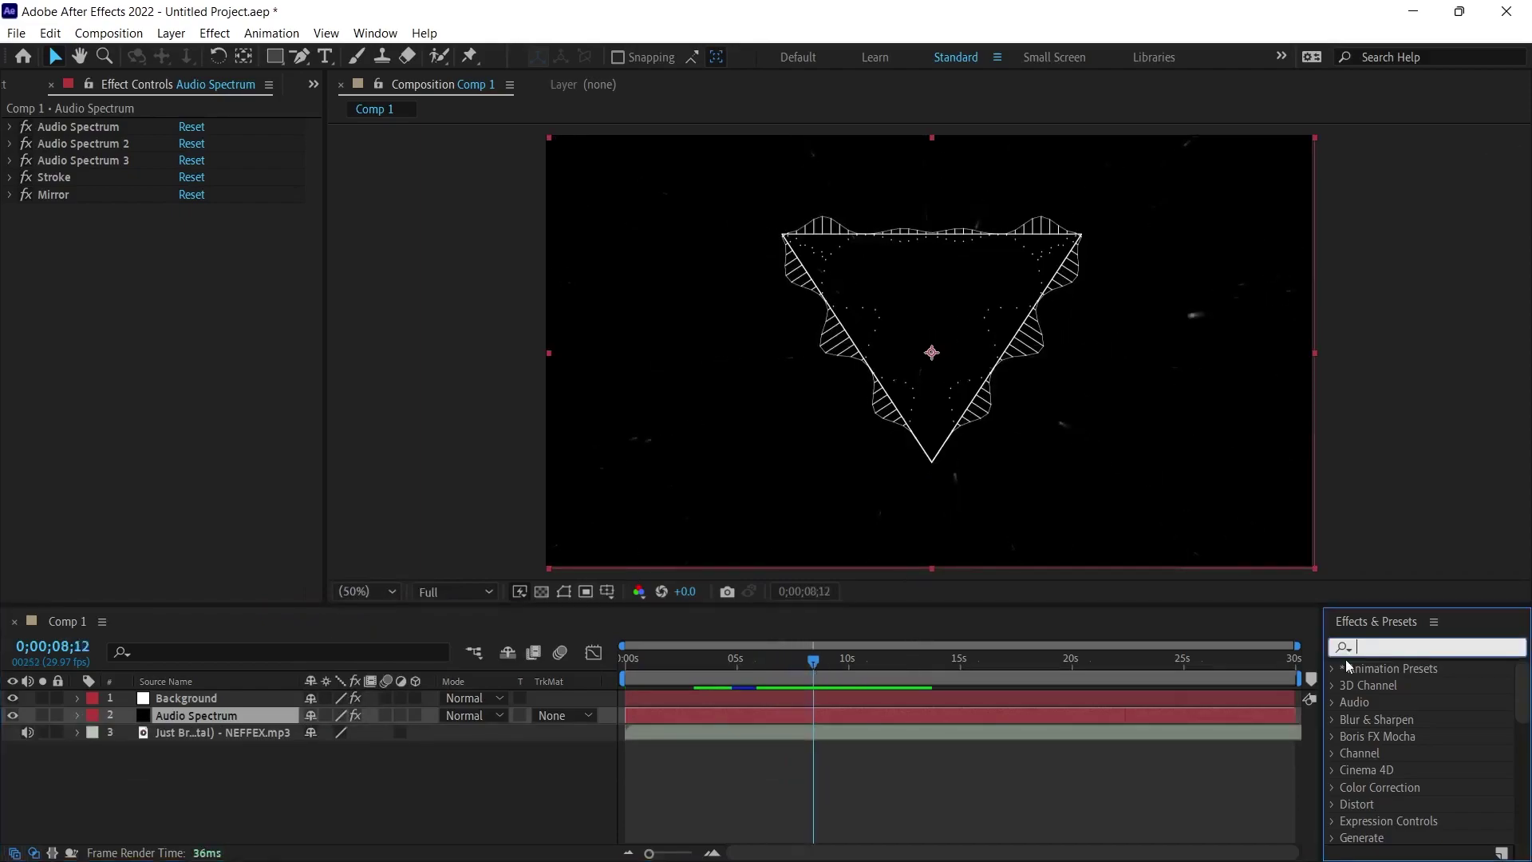
text(glow)
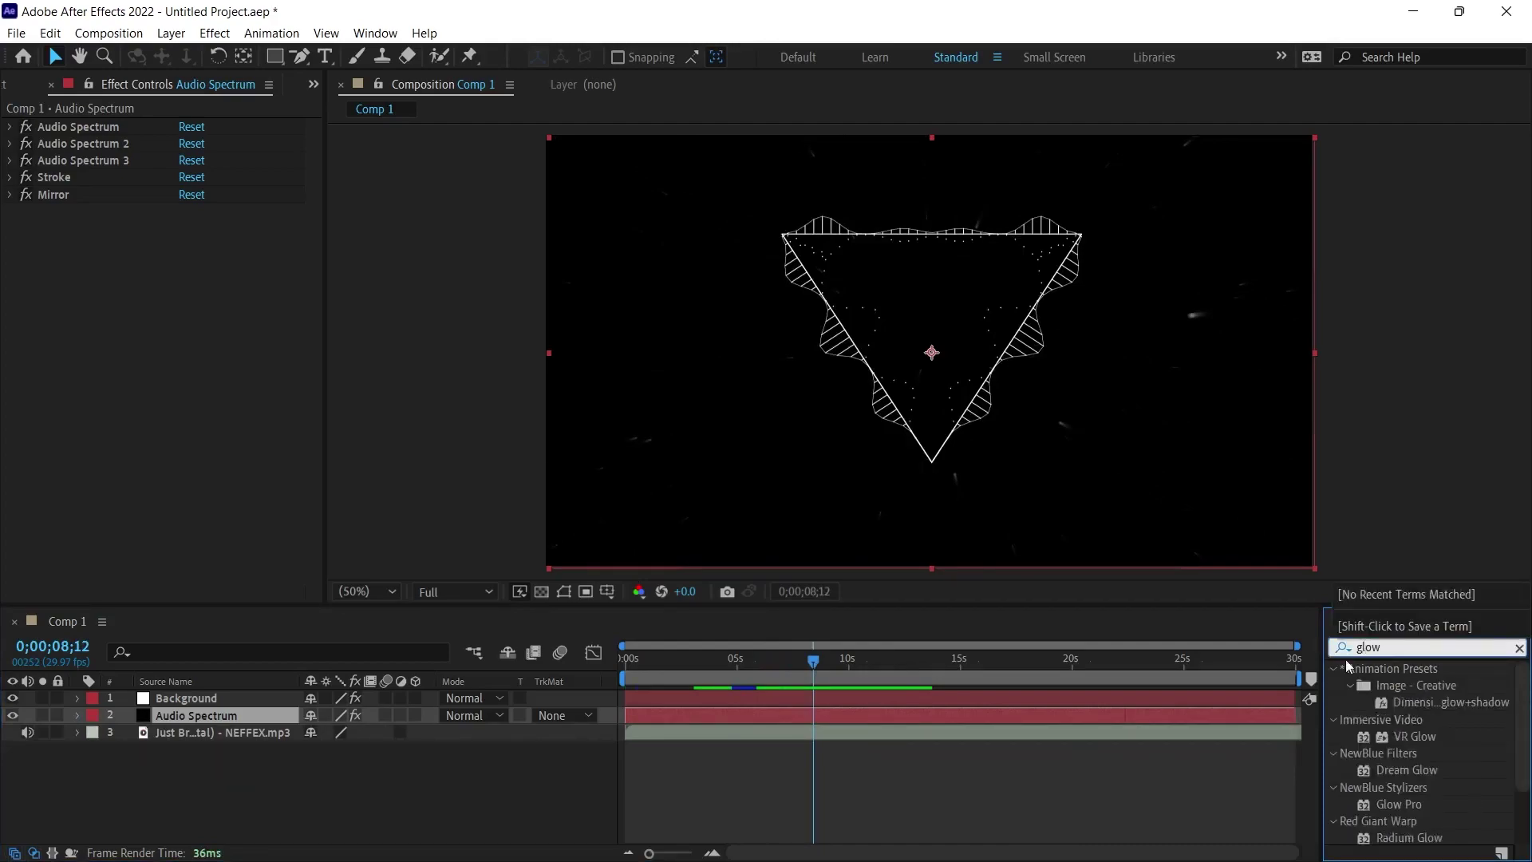
scroll(1409, 790, down, 3)
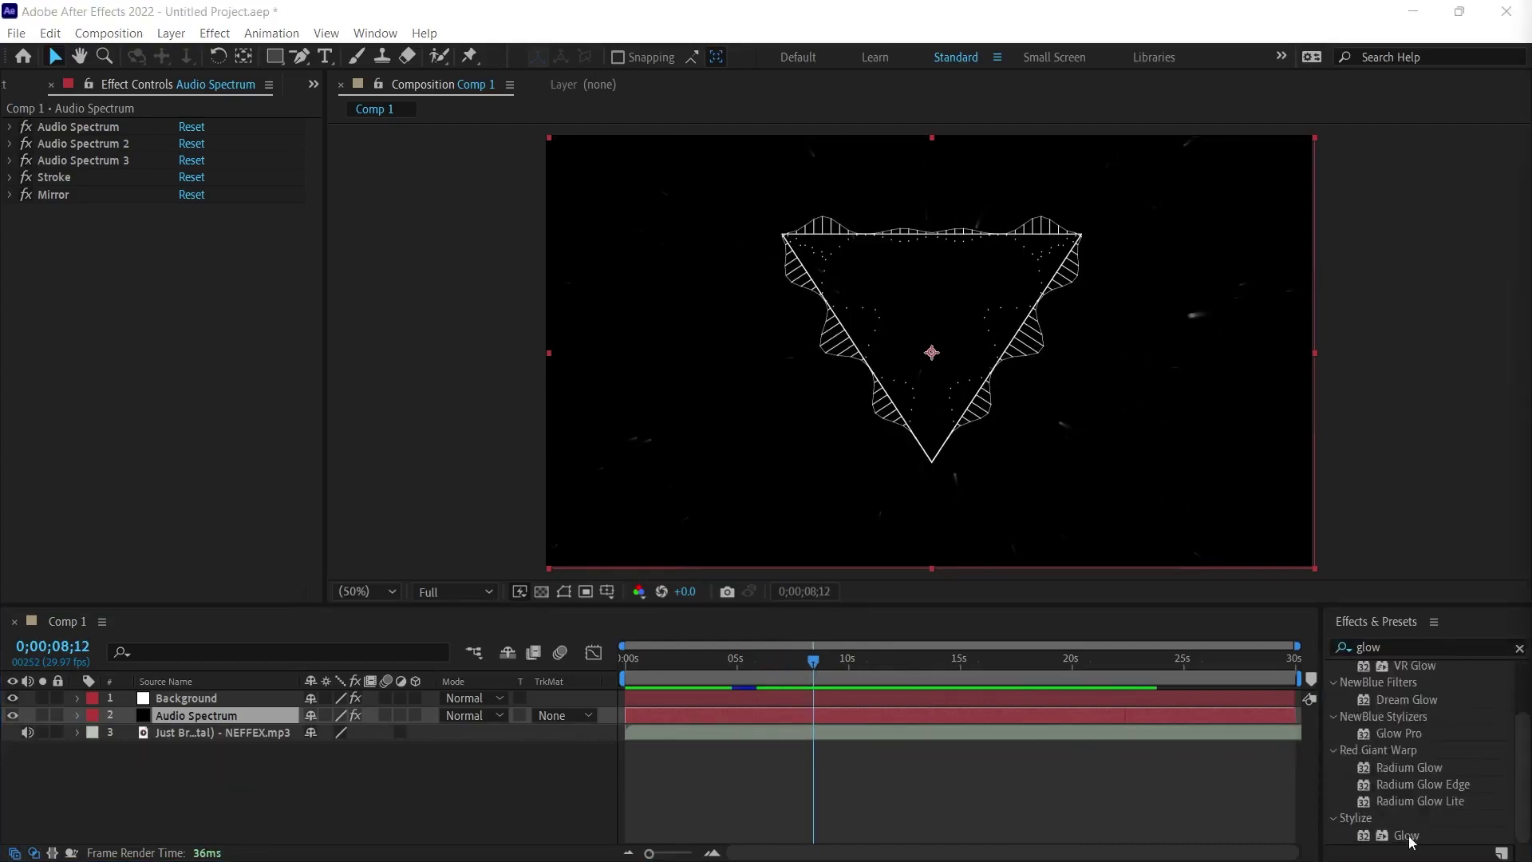
drag(1410, 837, 241, 717)
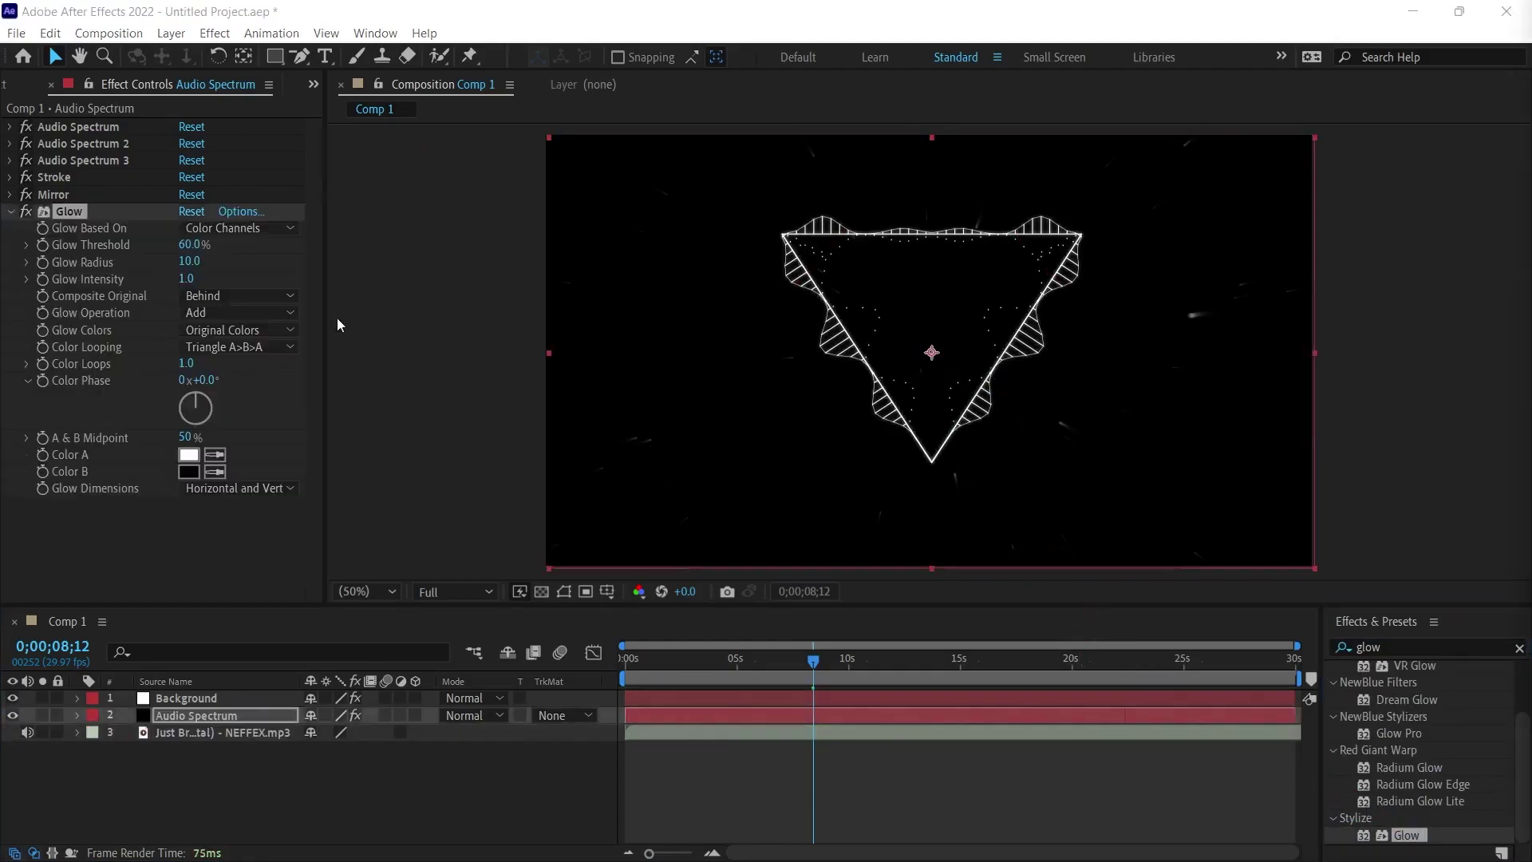
click(190, 246)
text(20)
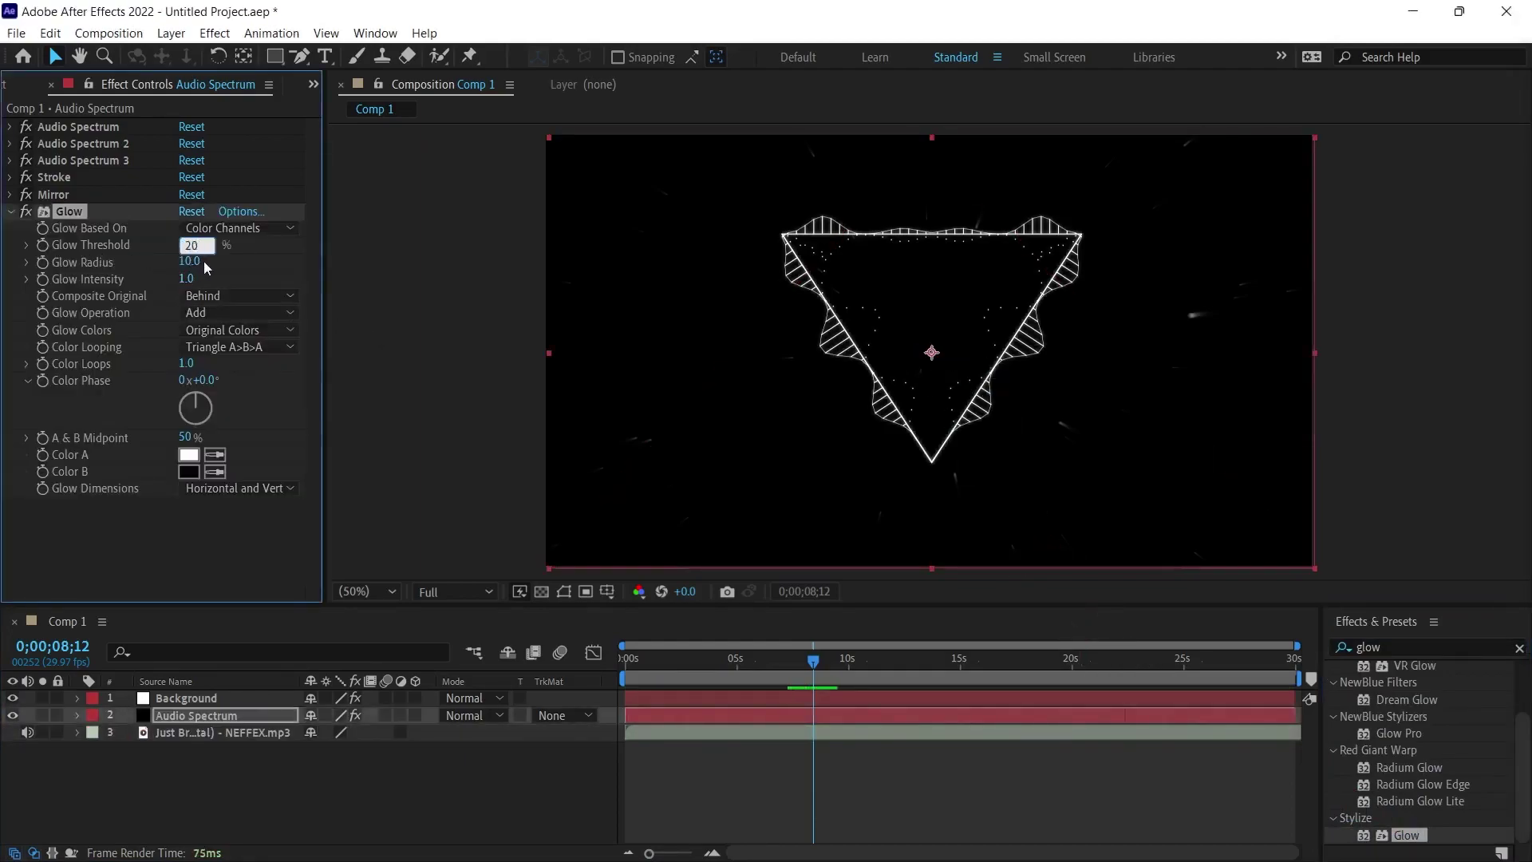
key(Return)
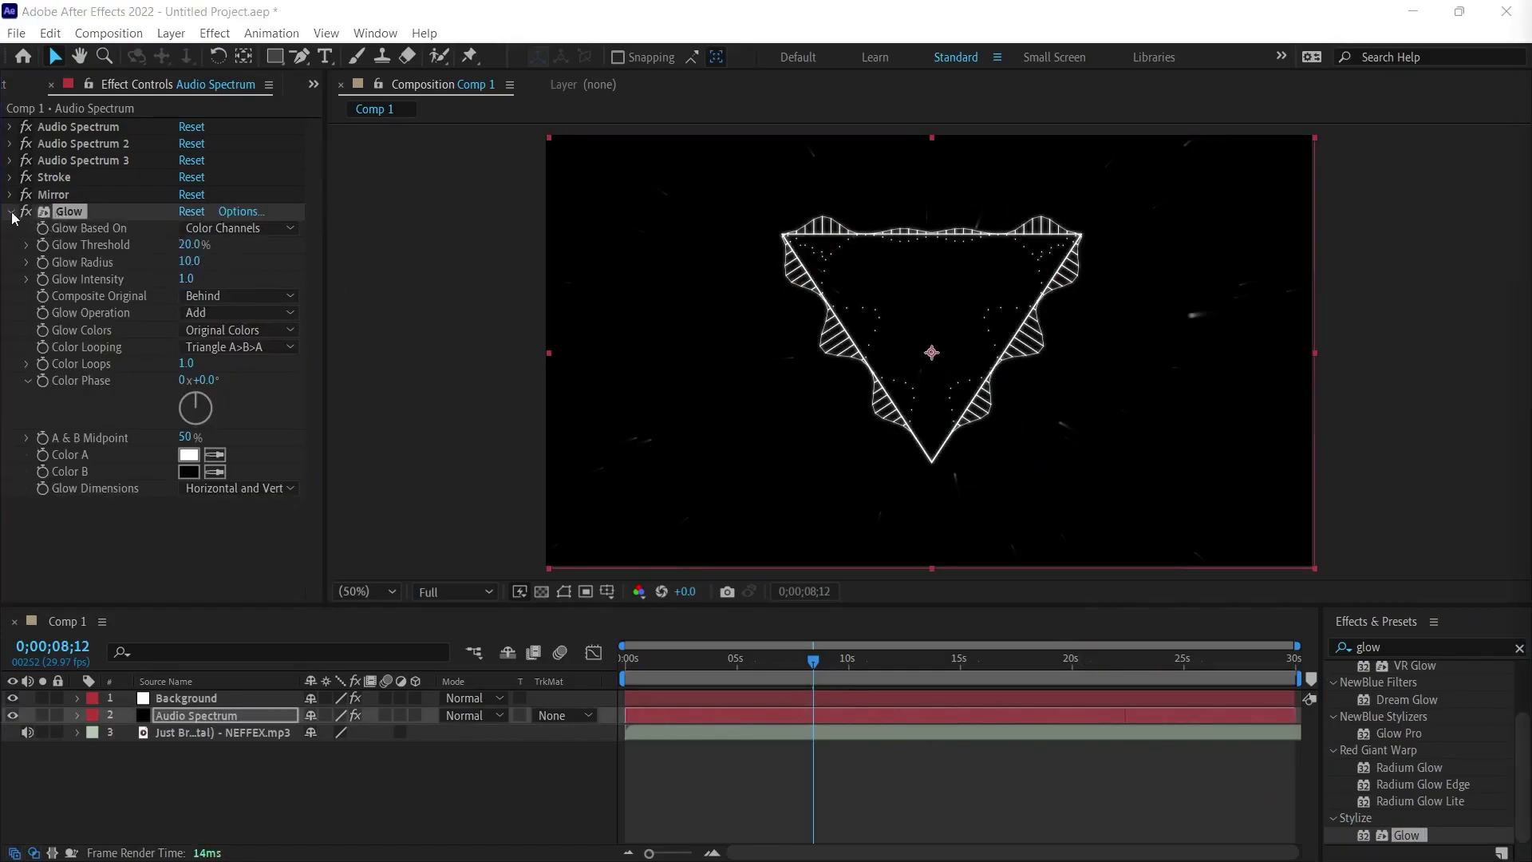
click(11, 213)
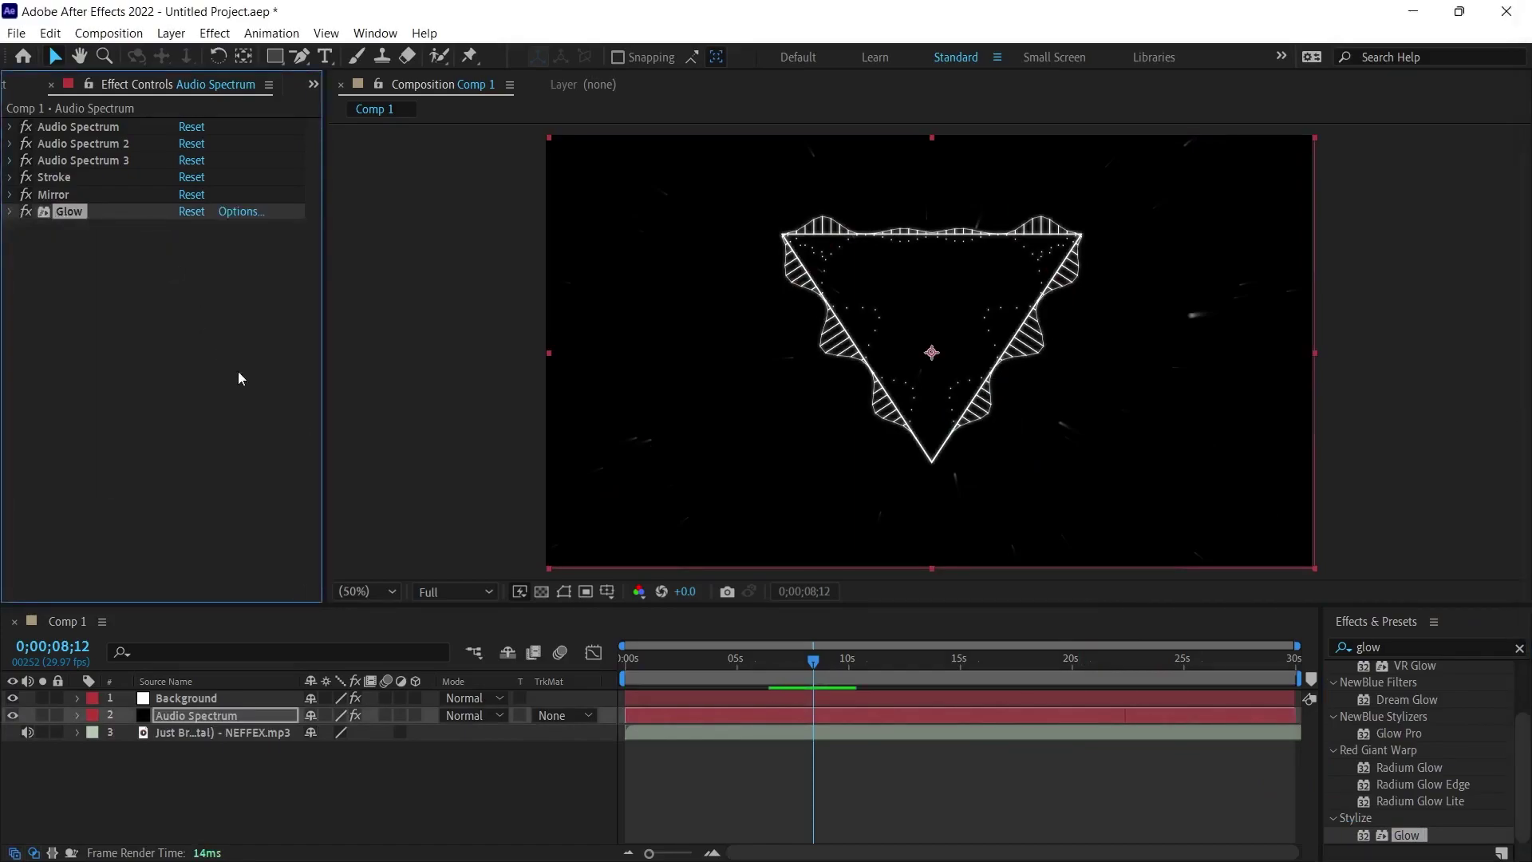
Duplicate Glow twice: Glow 2 at radius 100, intensity 0.5, and Glow 3 at radius 300
key(ctrl+d)
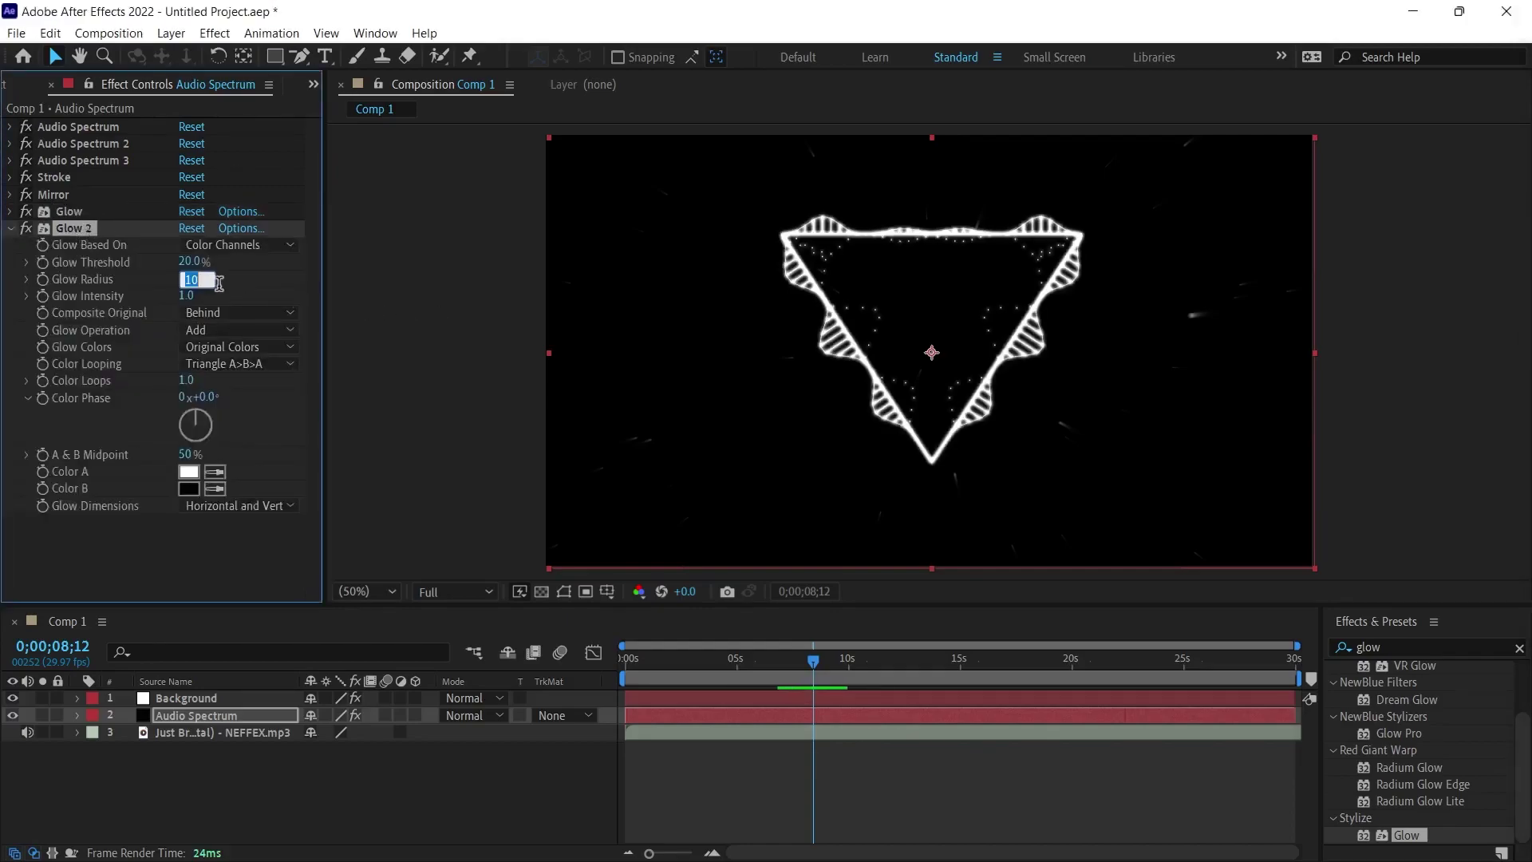
click(189, 277)
text(100)
key(Return)
click(190, 295)
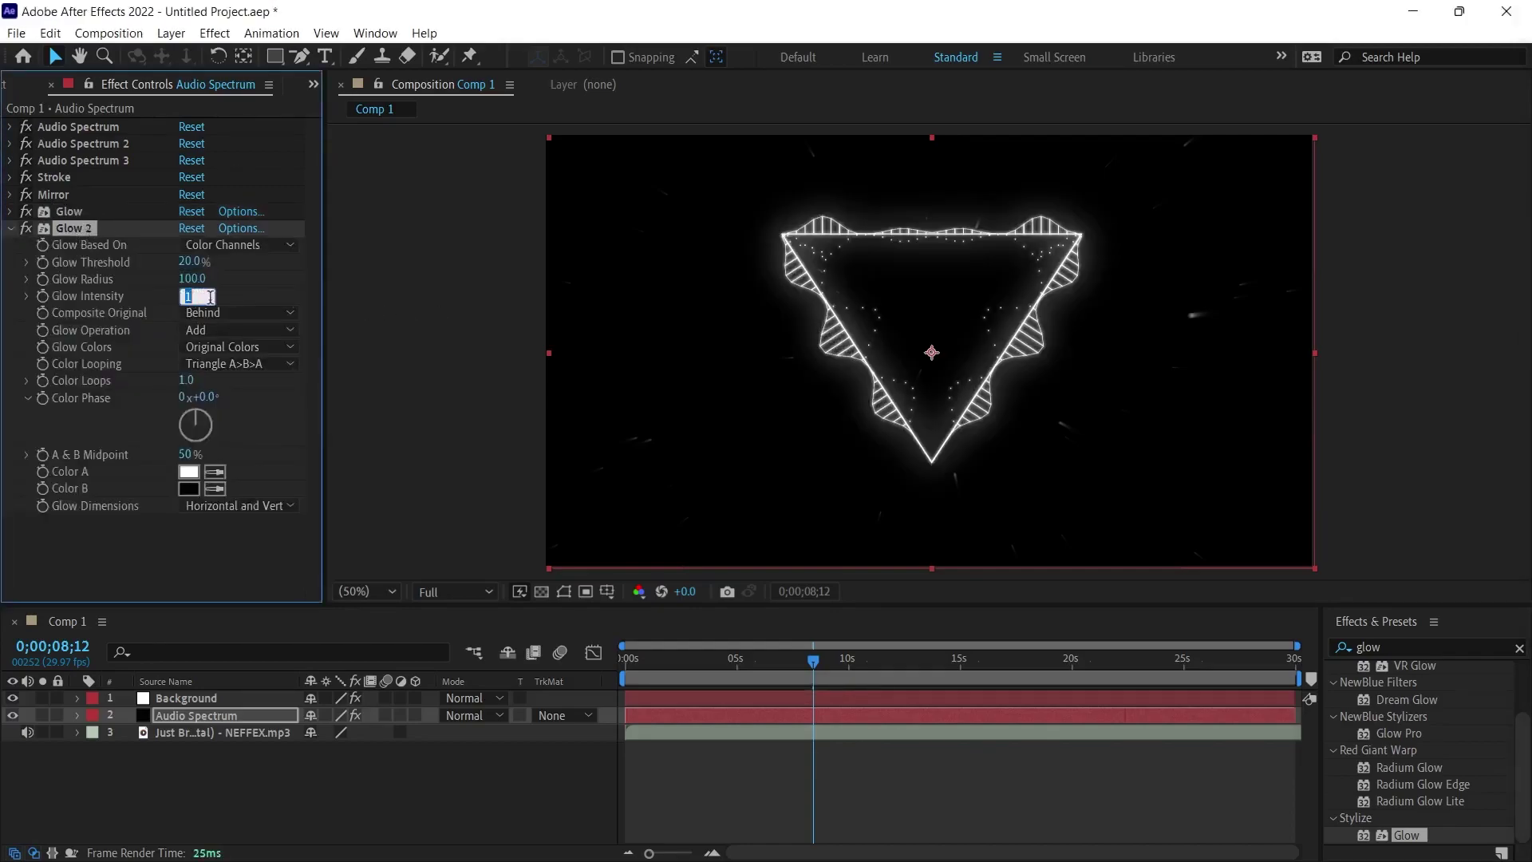
text(0.5)
key(Return)
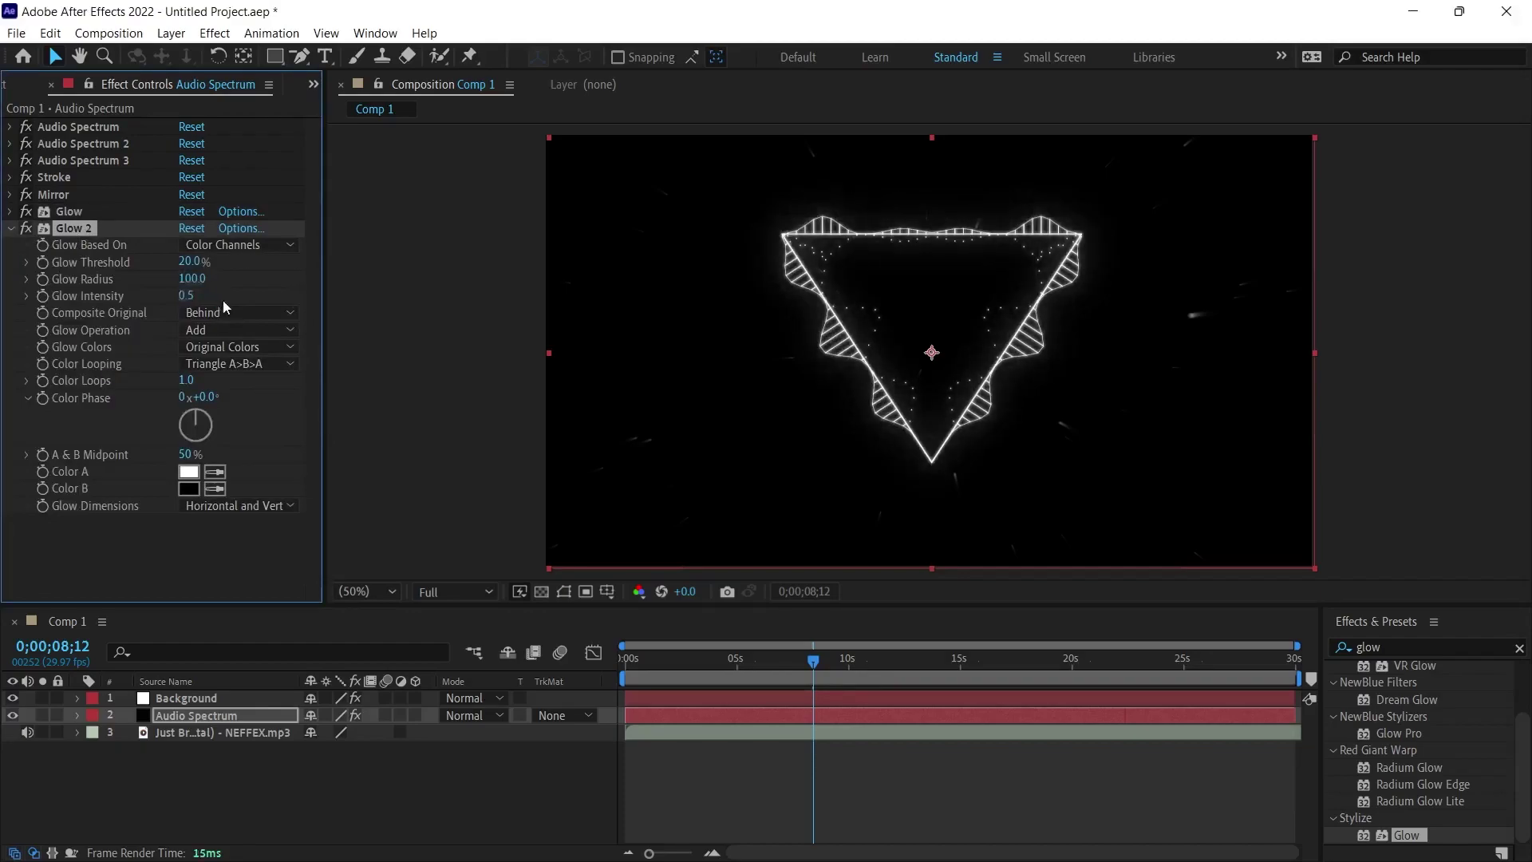
click(9, 227)
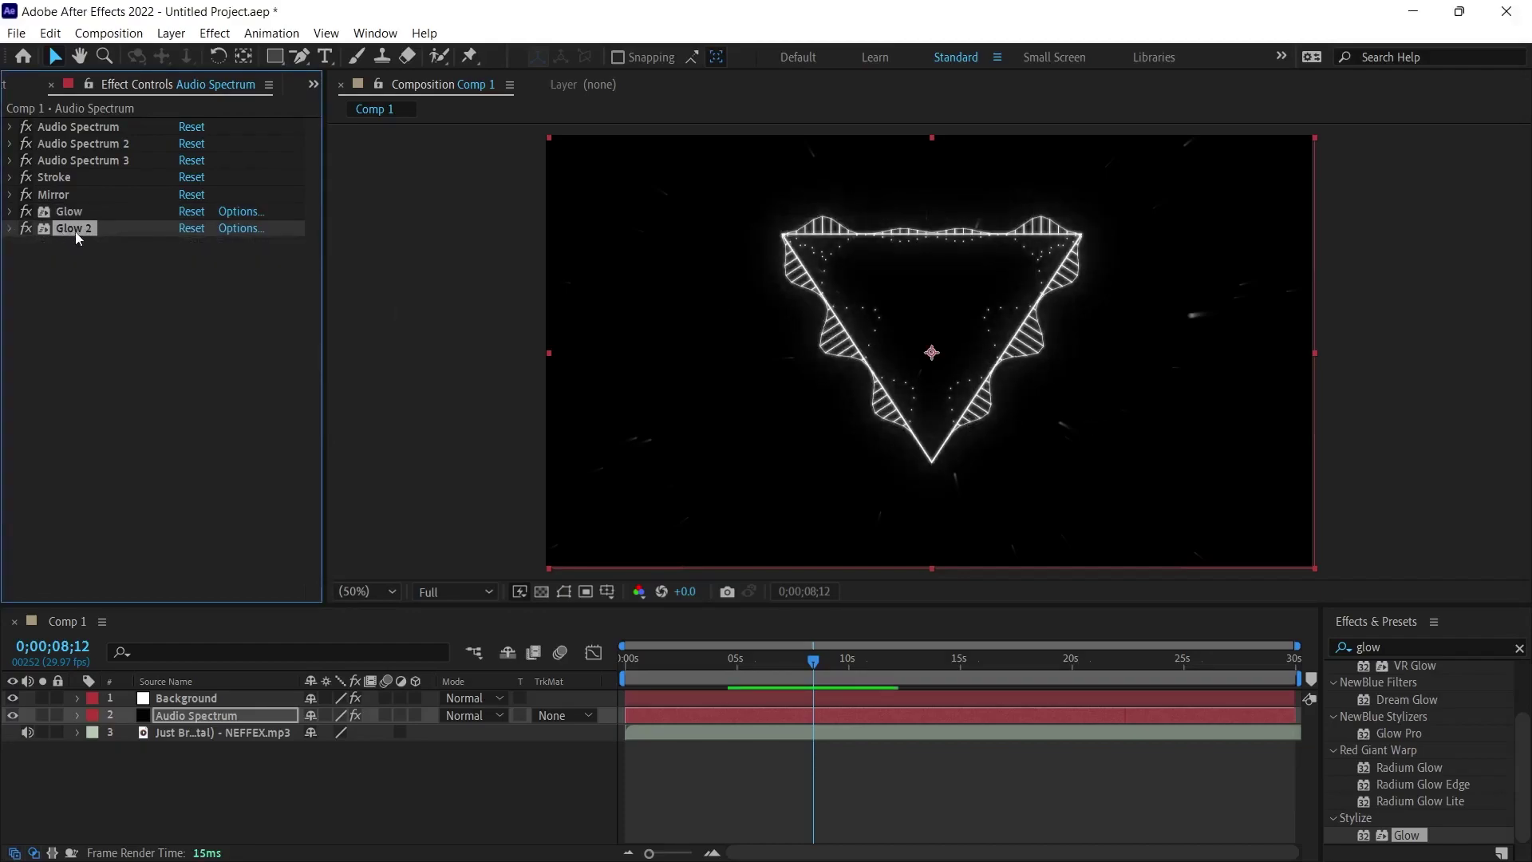
key(ctrl+d)
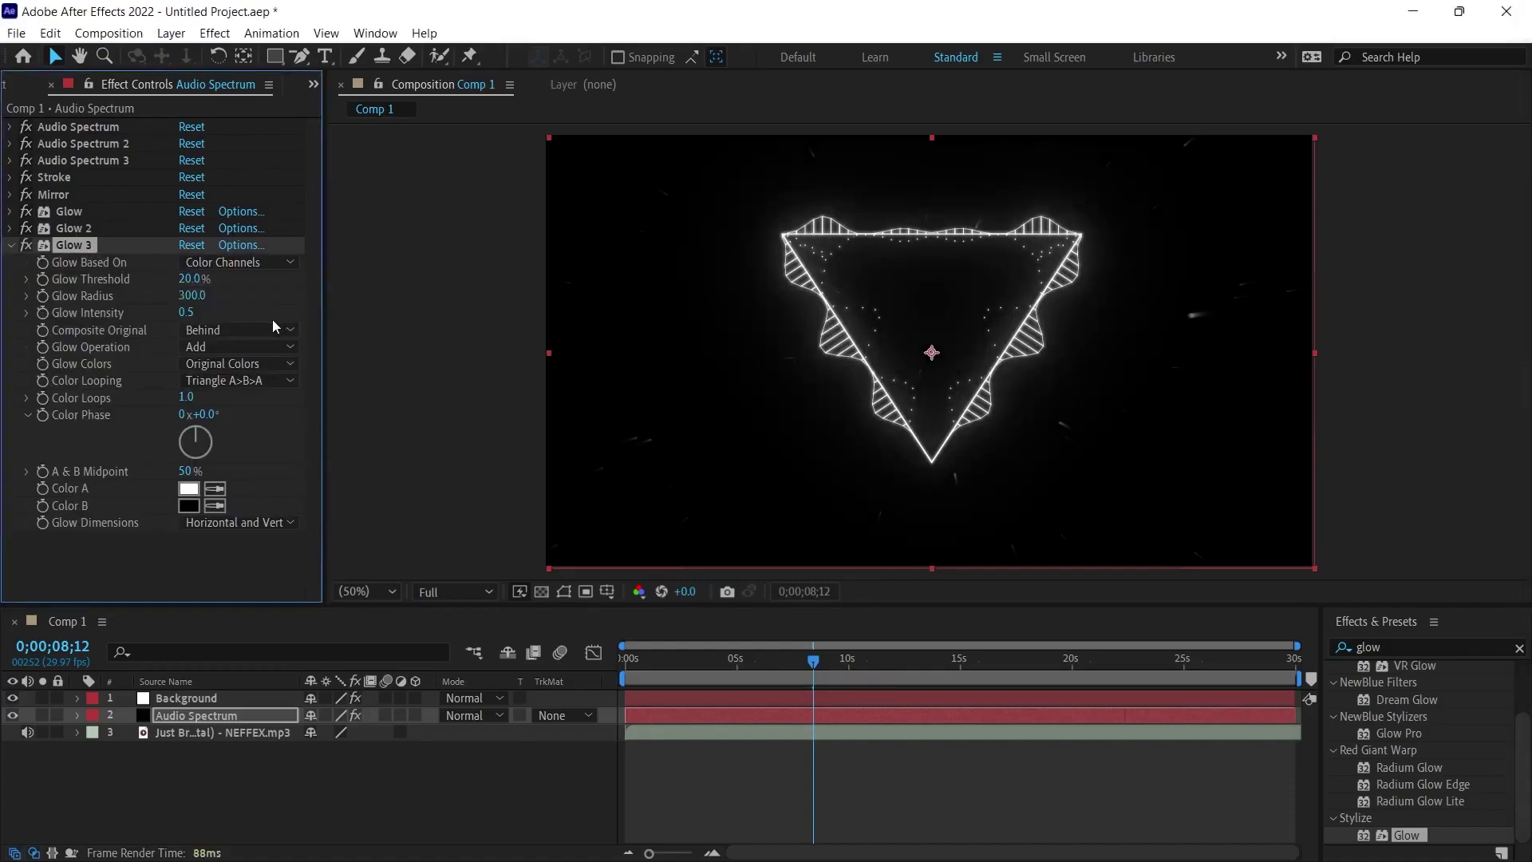
click(8, 246)
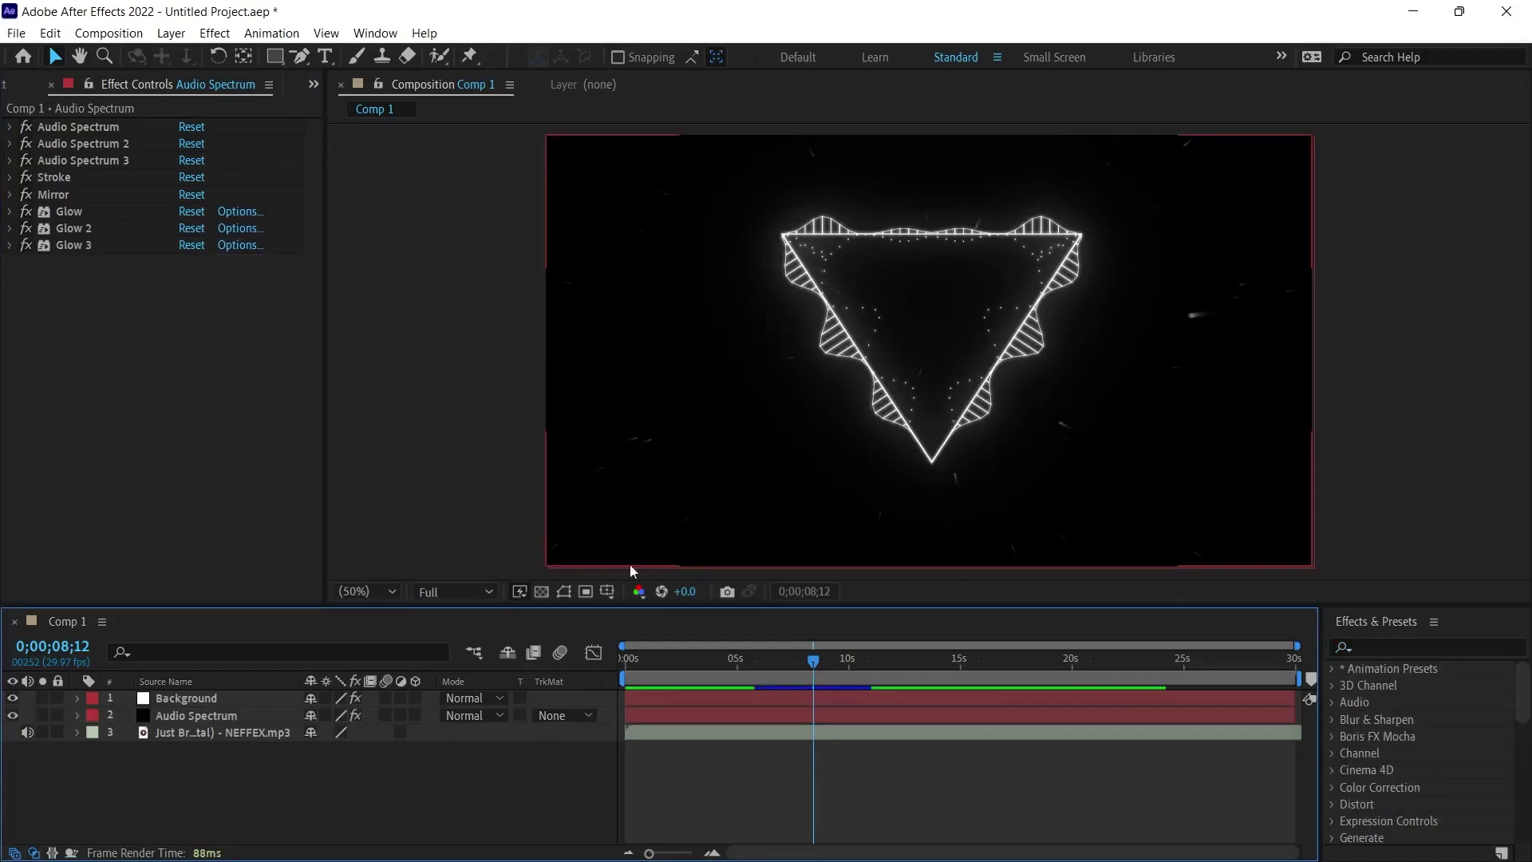
Add a new adjustment layer to the comp and name it Color
right_click(288, 784)
mouse_move(406, 539)
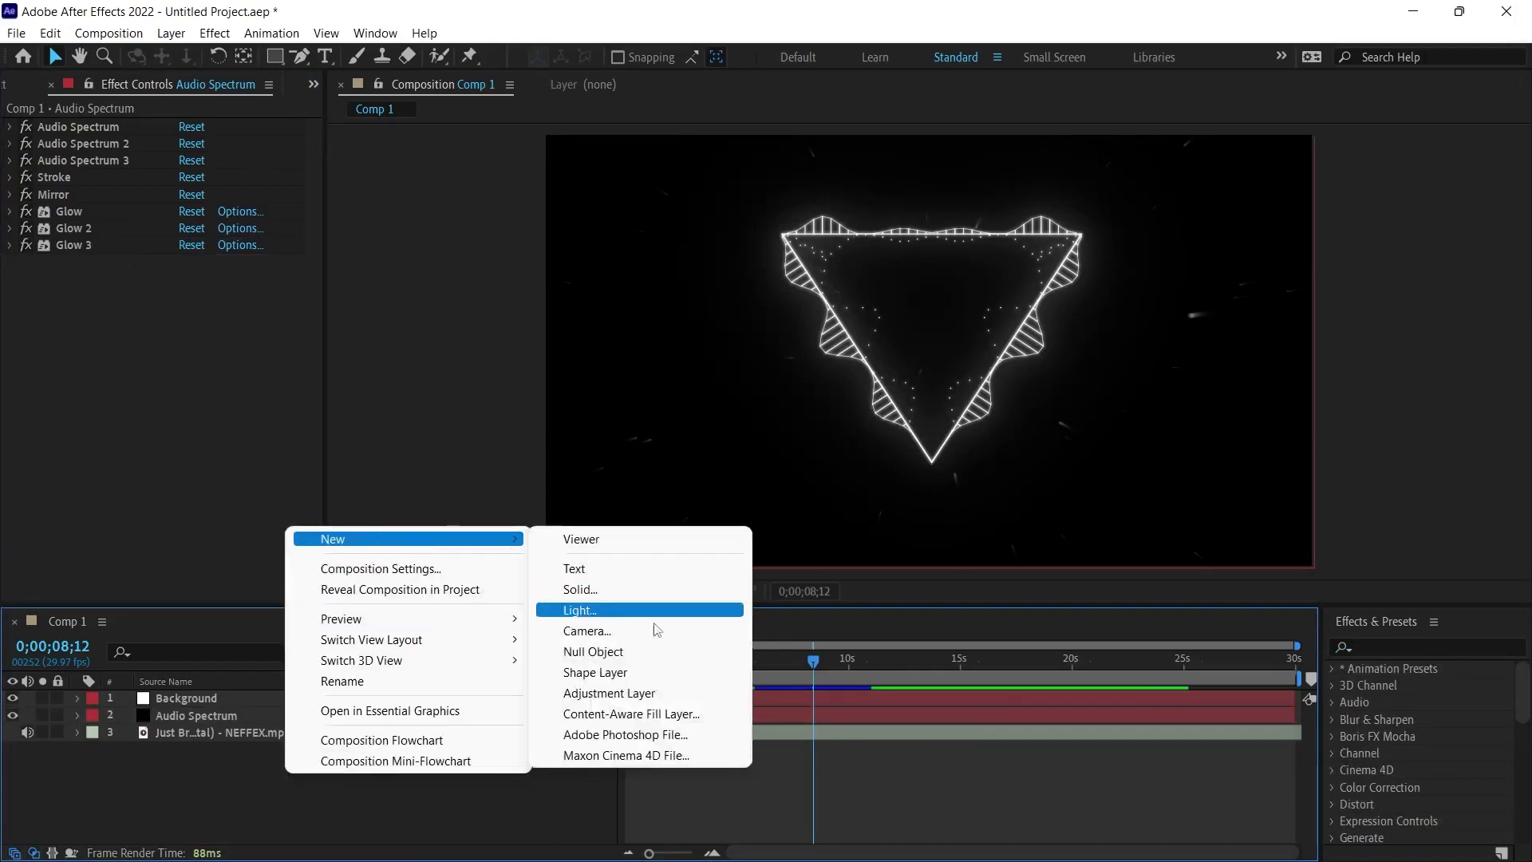
click(609, 694)
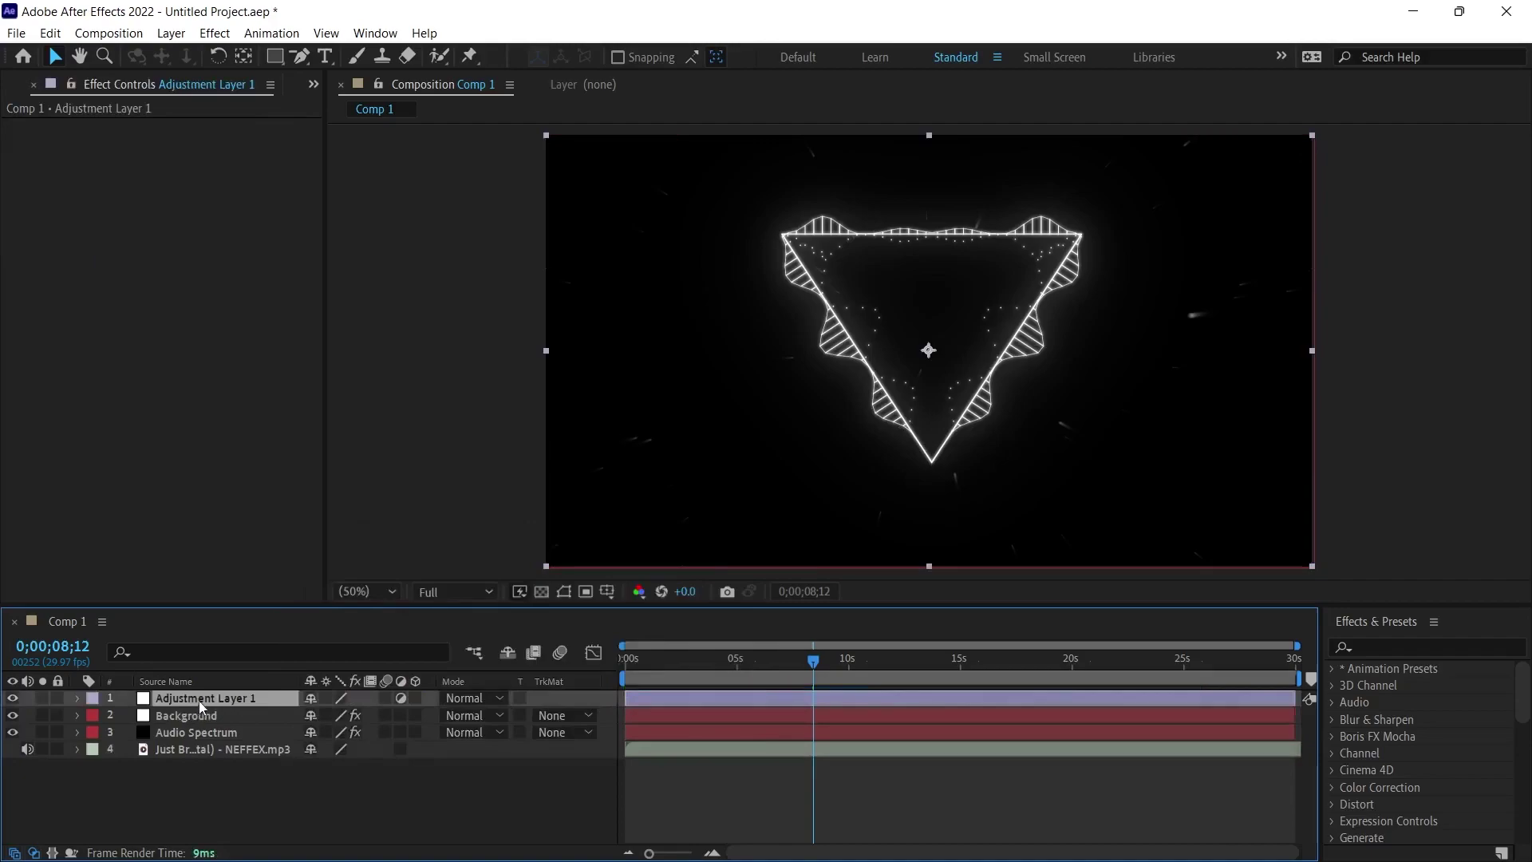
text(Co)
key(Return)
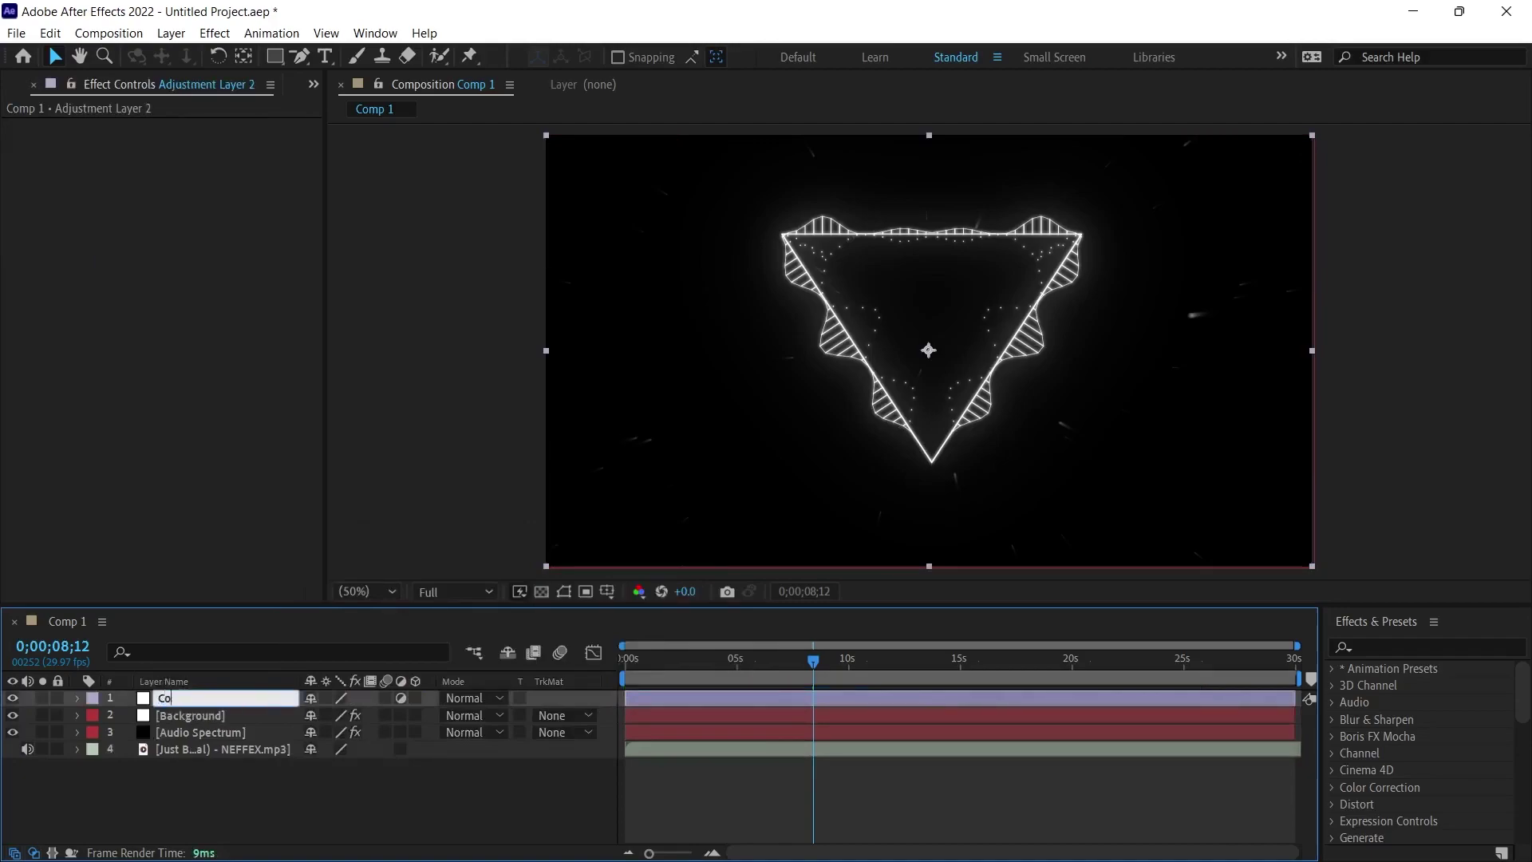
text(lor)
key(Return)
Apply Curves to the Color layer, raising the Red and Green channels for a golden tint
click(1353, 645)
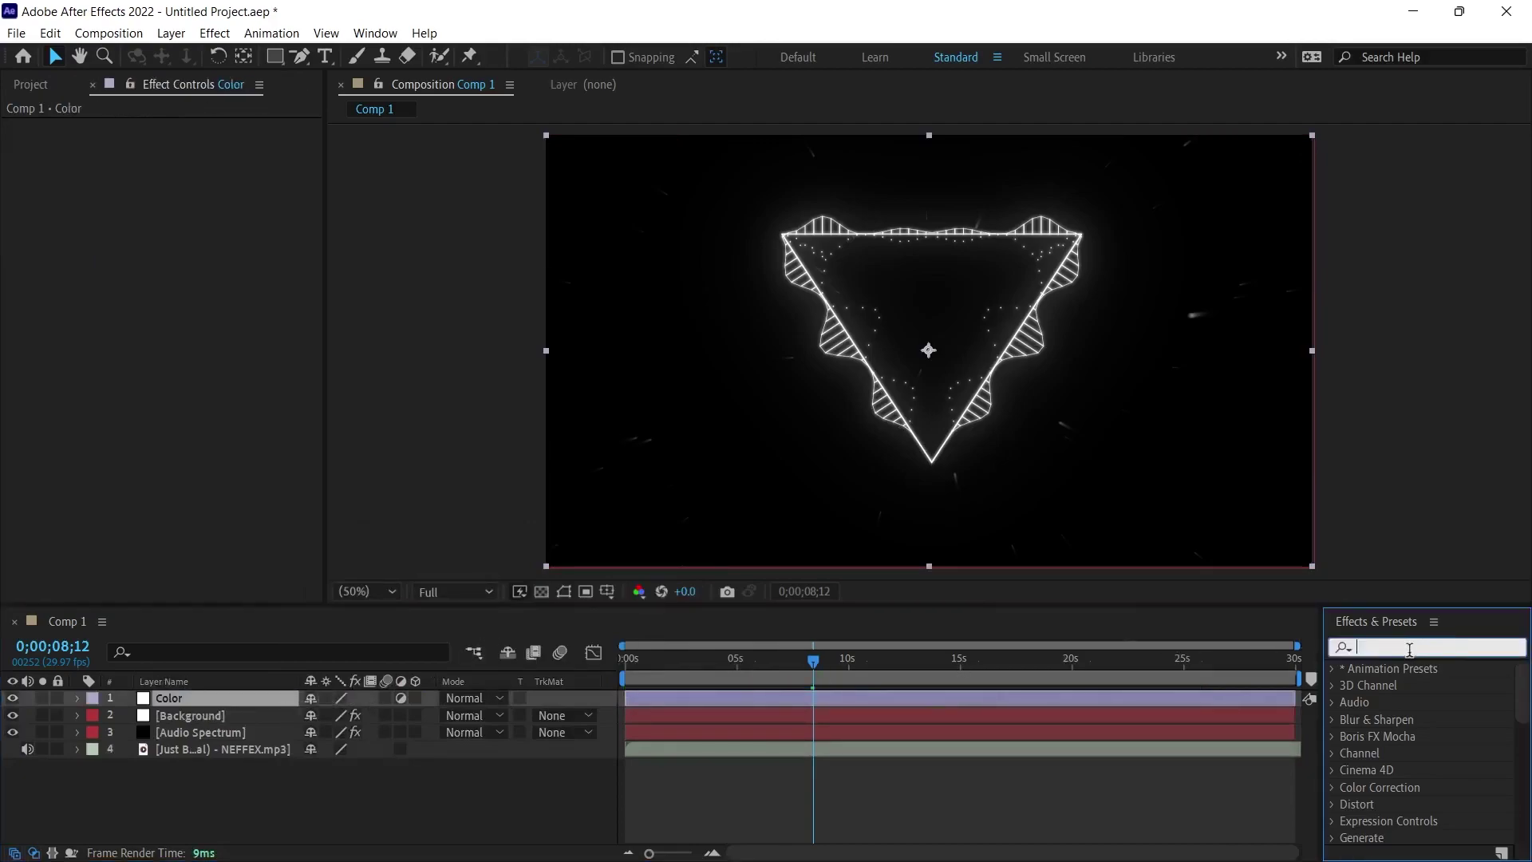
text(curves)
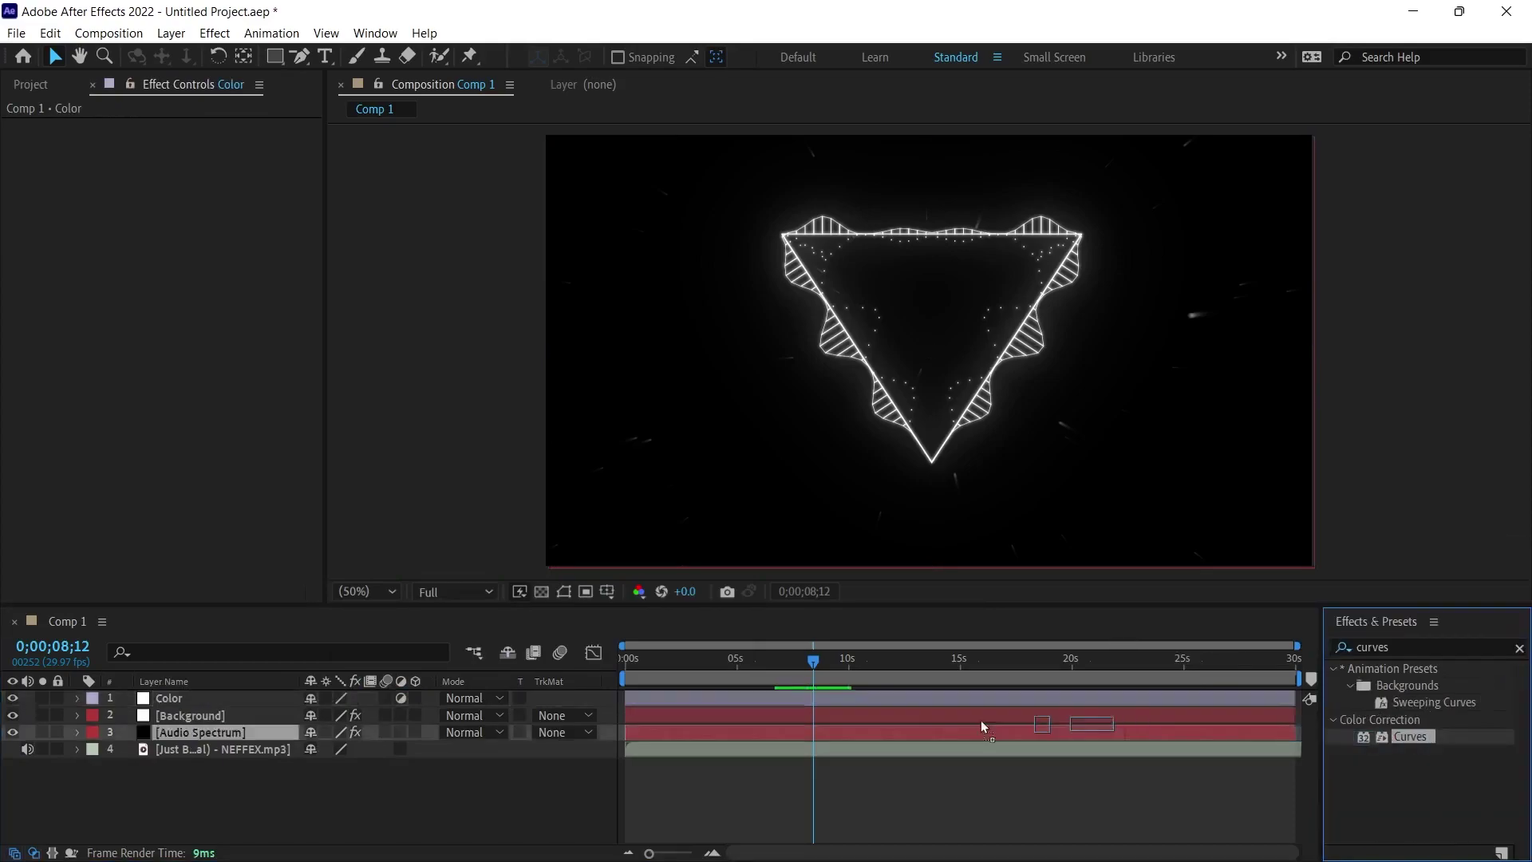
drag(1416, 737, 234, 703)
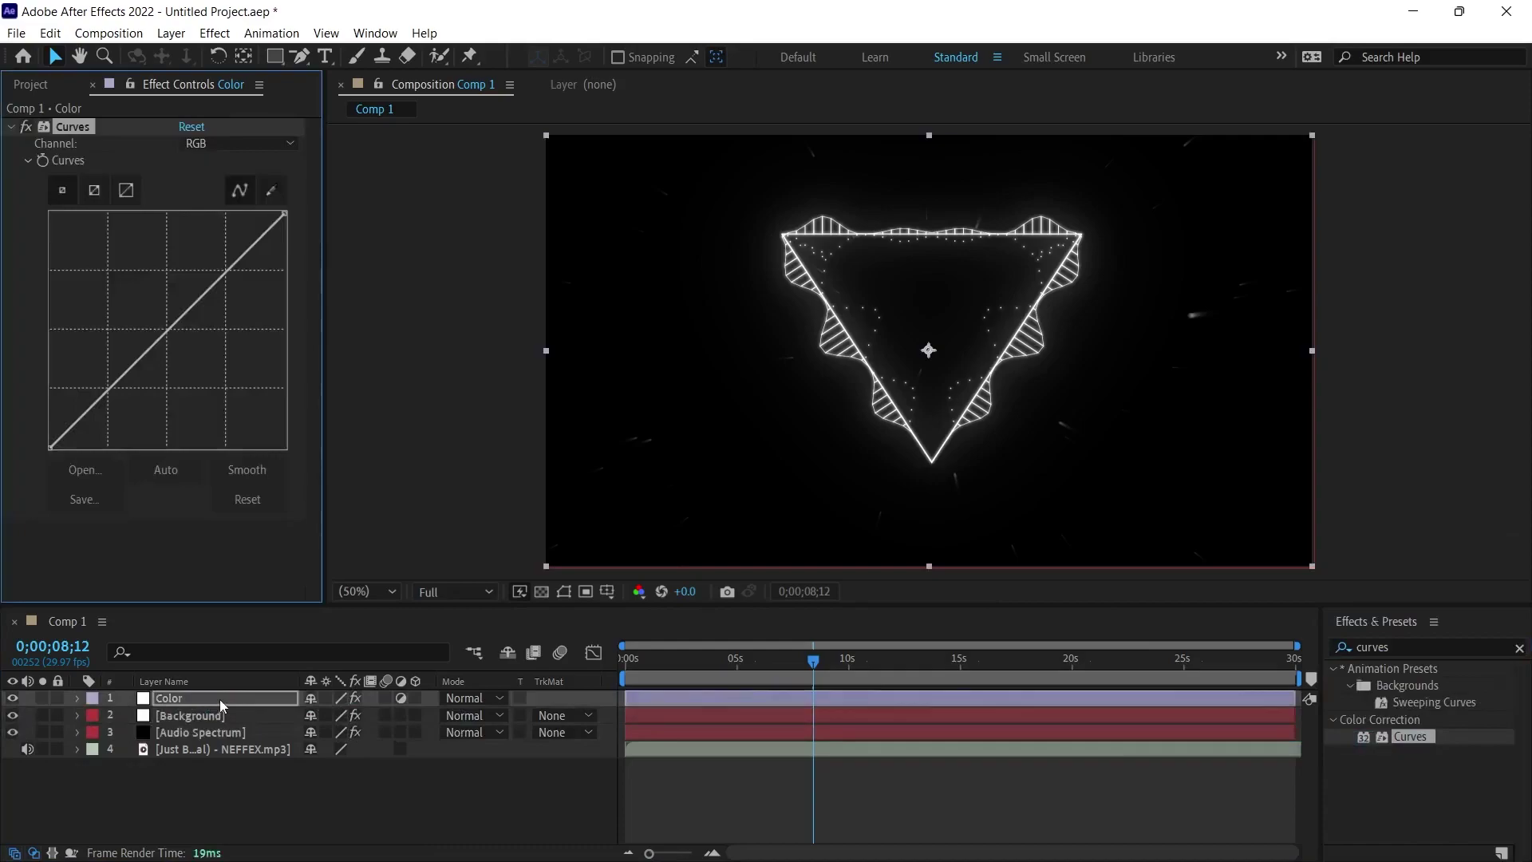
click(240, 144)
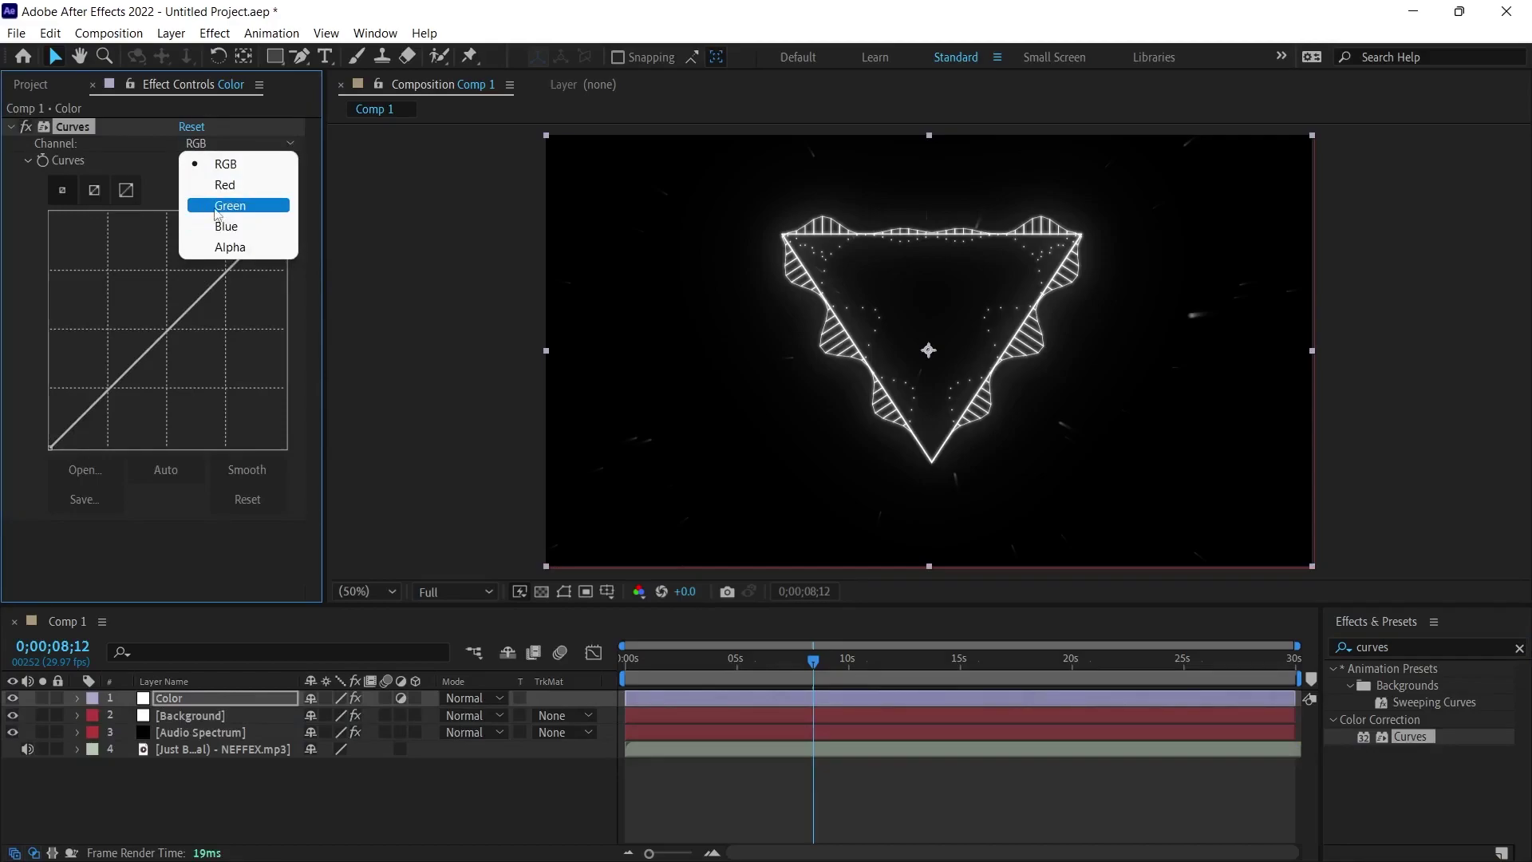
click(224, 185)
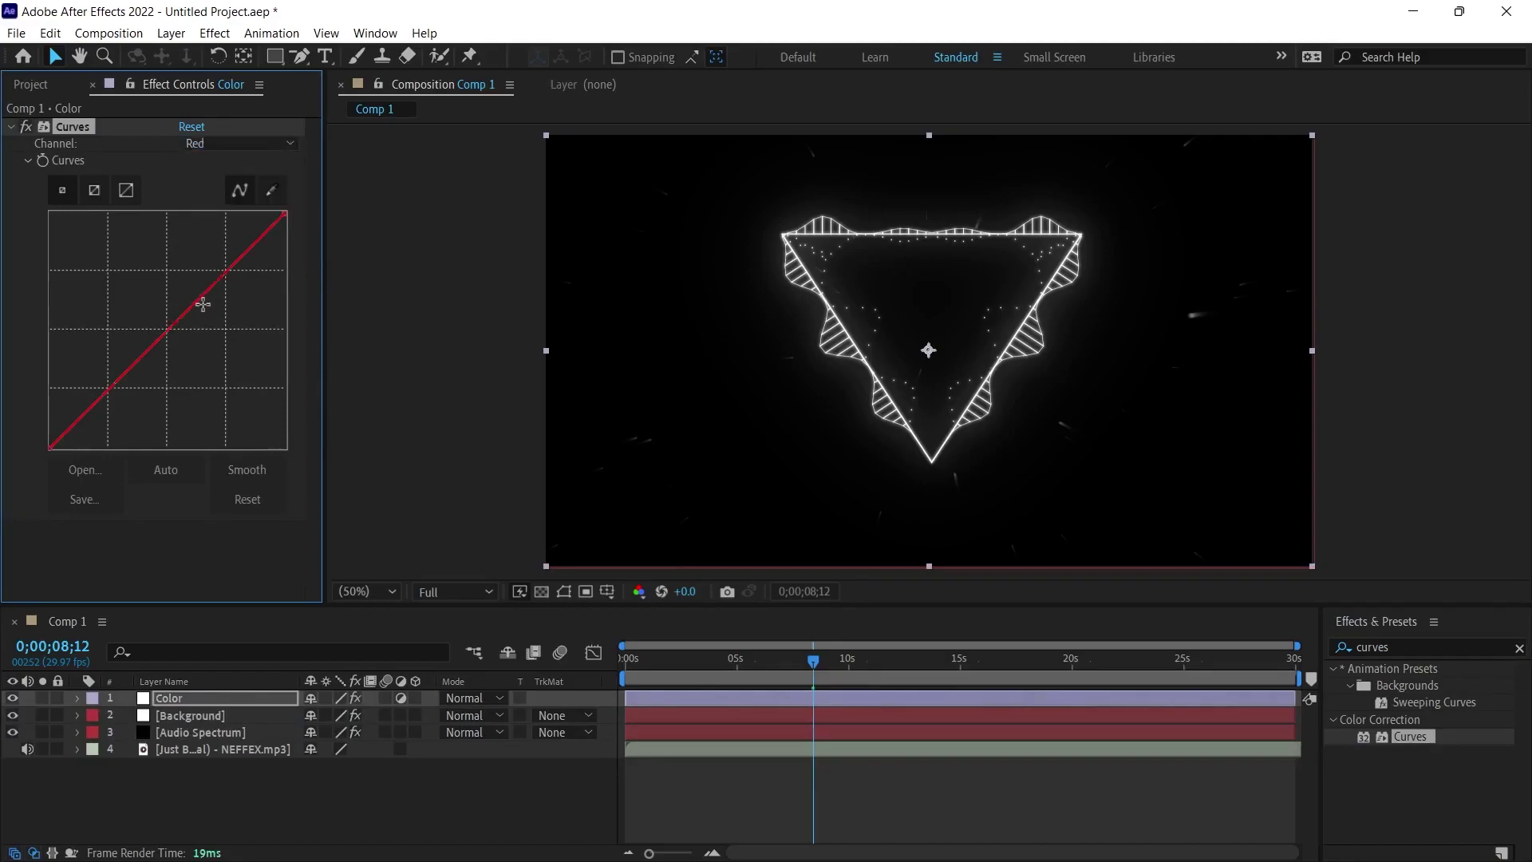
drag(185, 306, 158, 282)
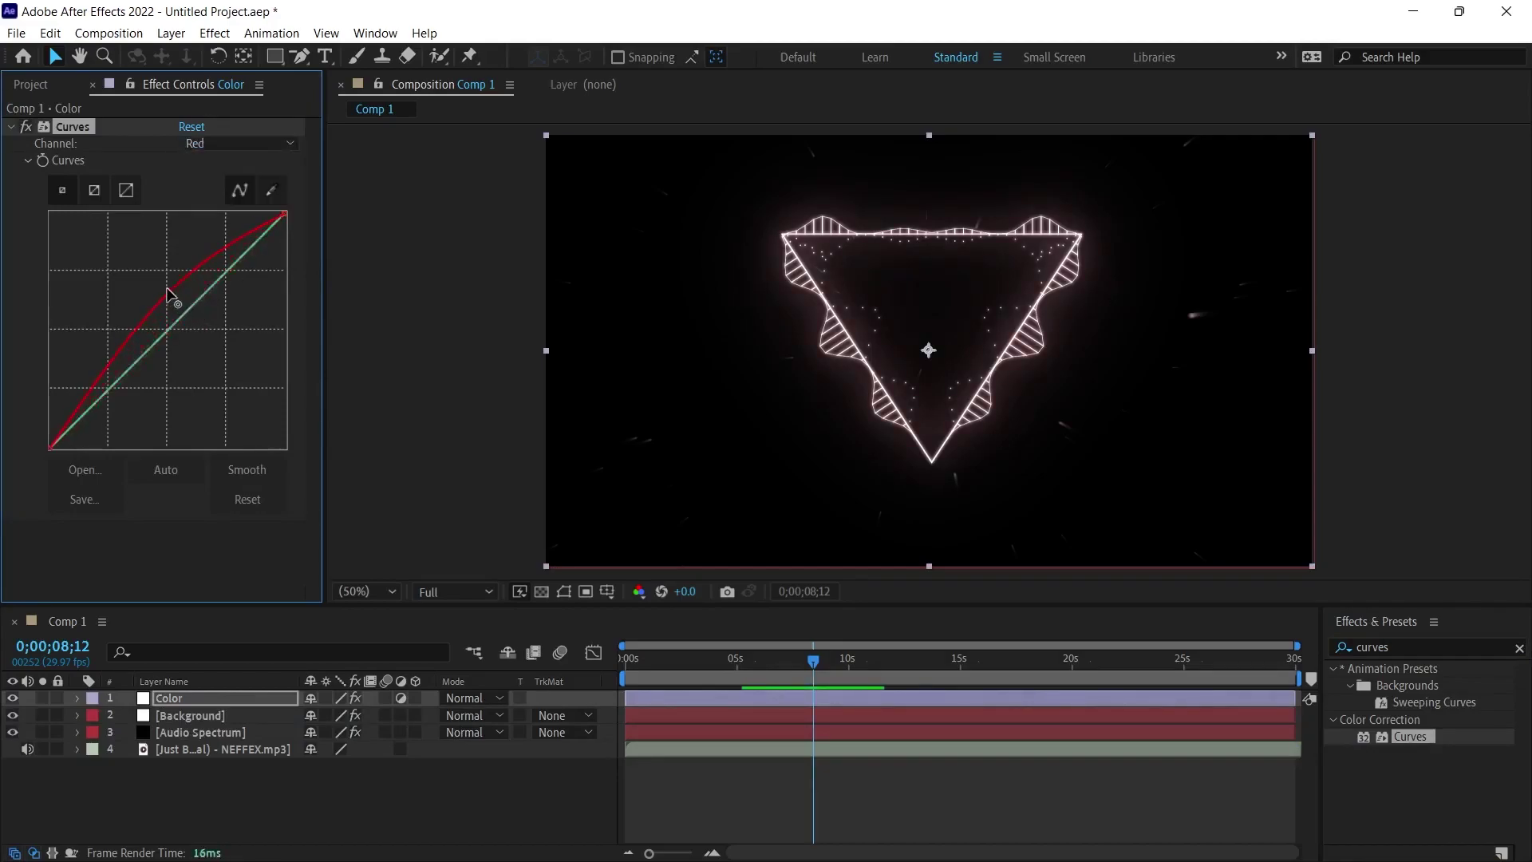
click(240, 142)
click(216, 205)
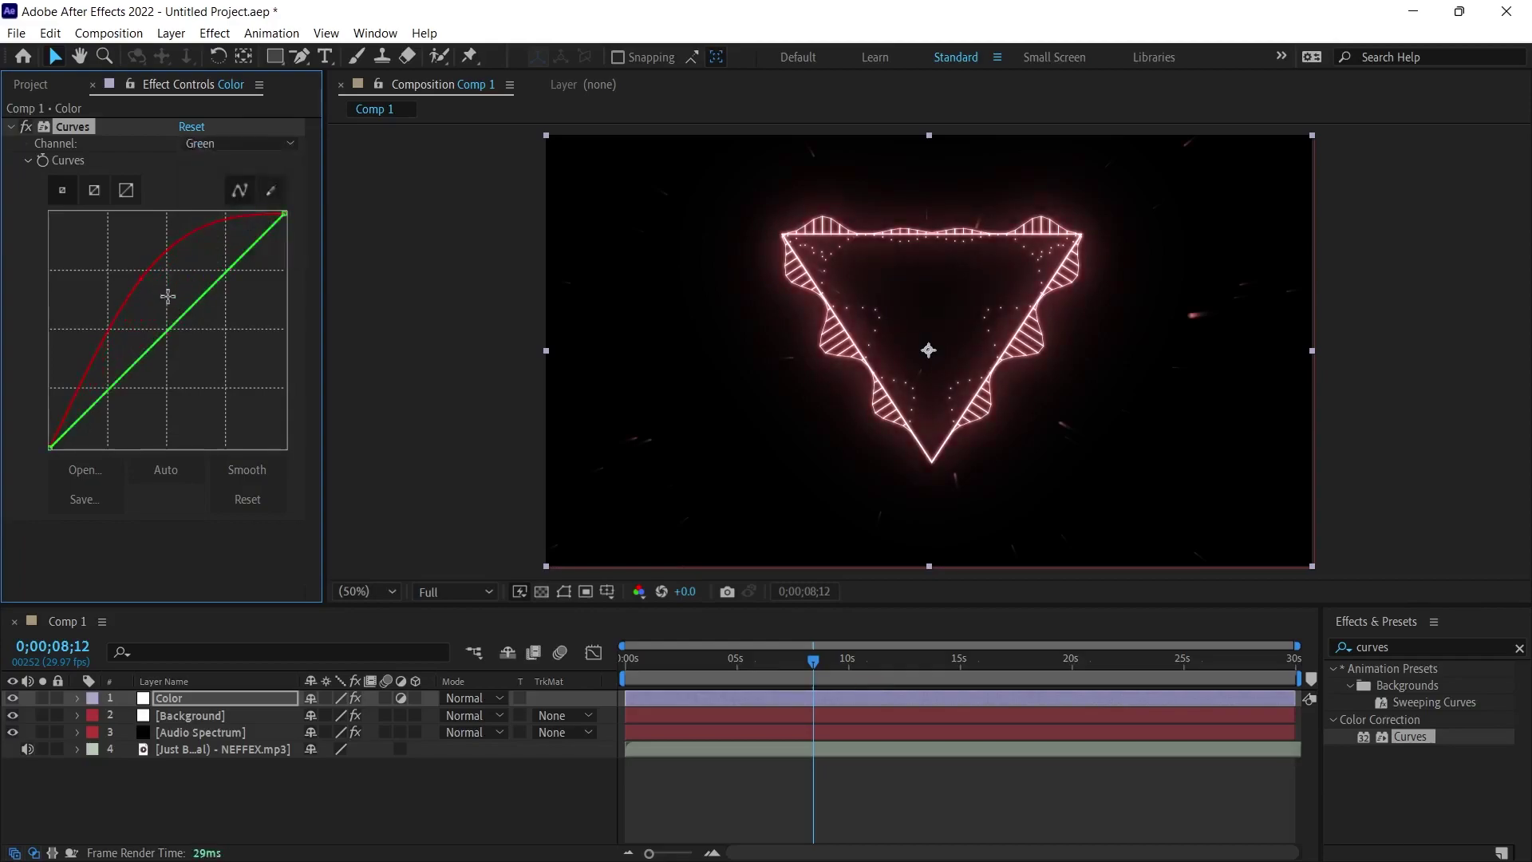
mouse_move(186, 309)
mouse_down()
mouse_move(158, 293)
mouse_move(261, 318)
mouse_move(187, 294)
mouse_move(227, 333)
mouse_up()
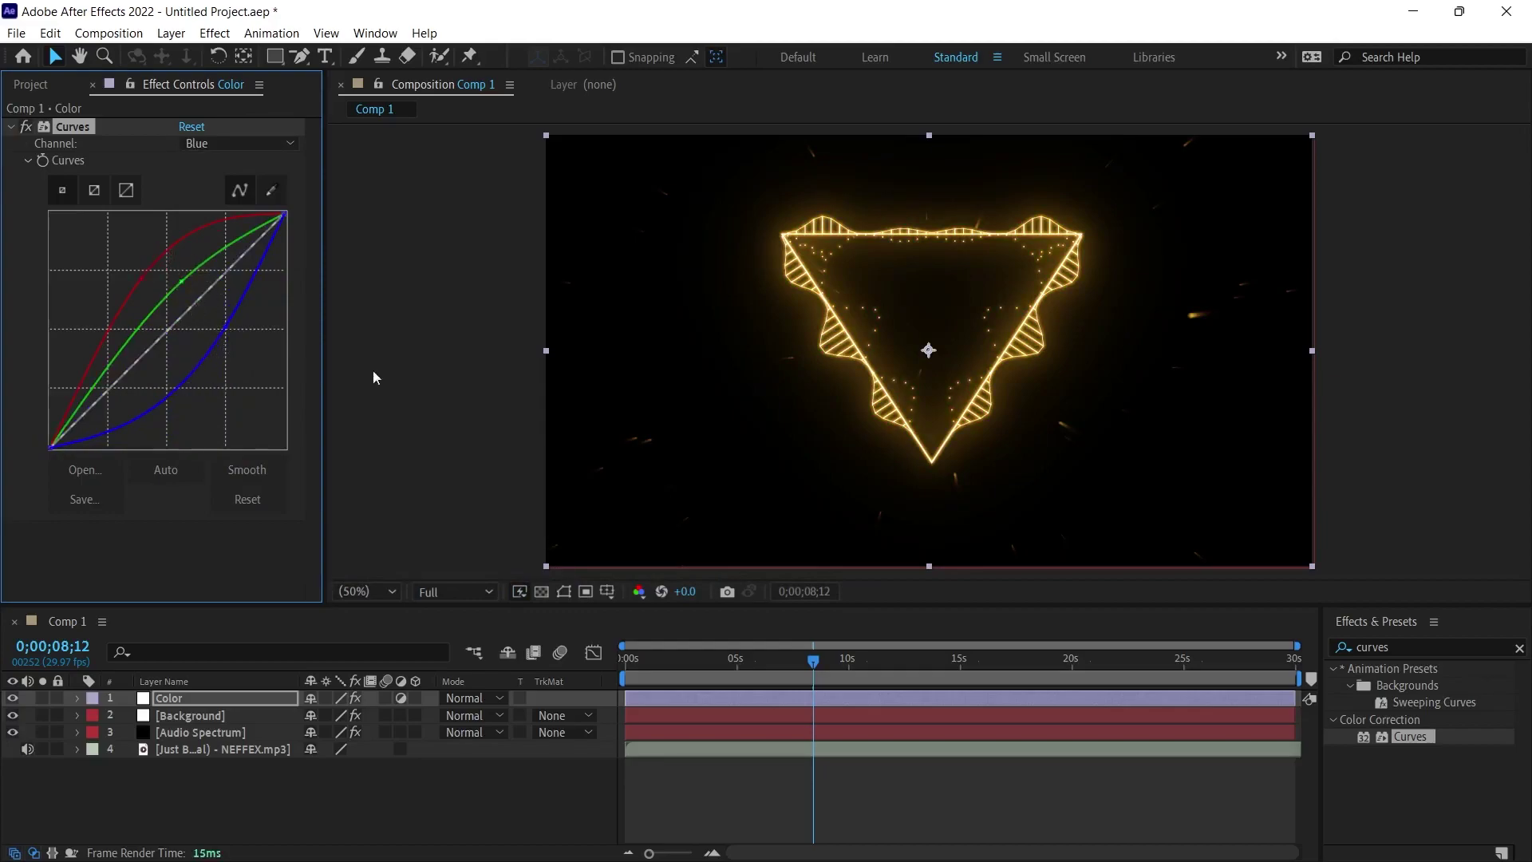
Set the project colour depth to 16 bits per channel in Project Settings
click(17, 33)
click(98, 767)
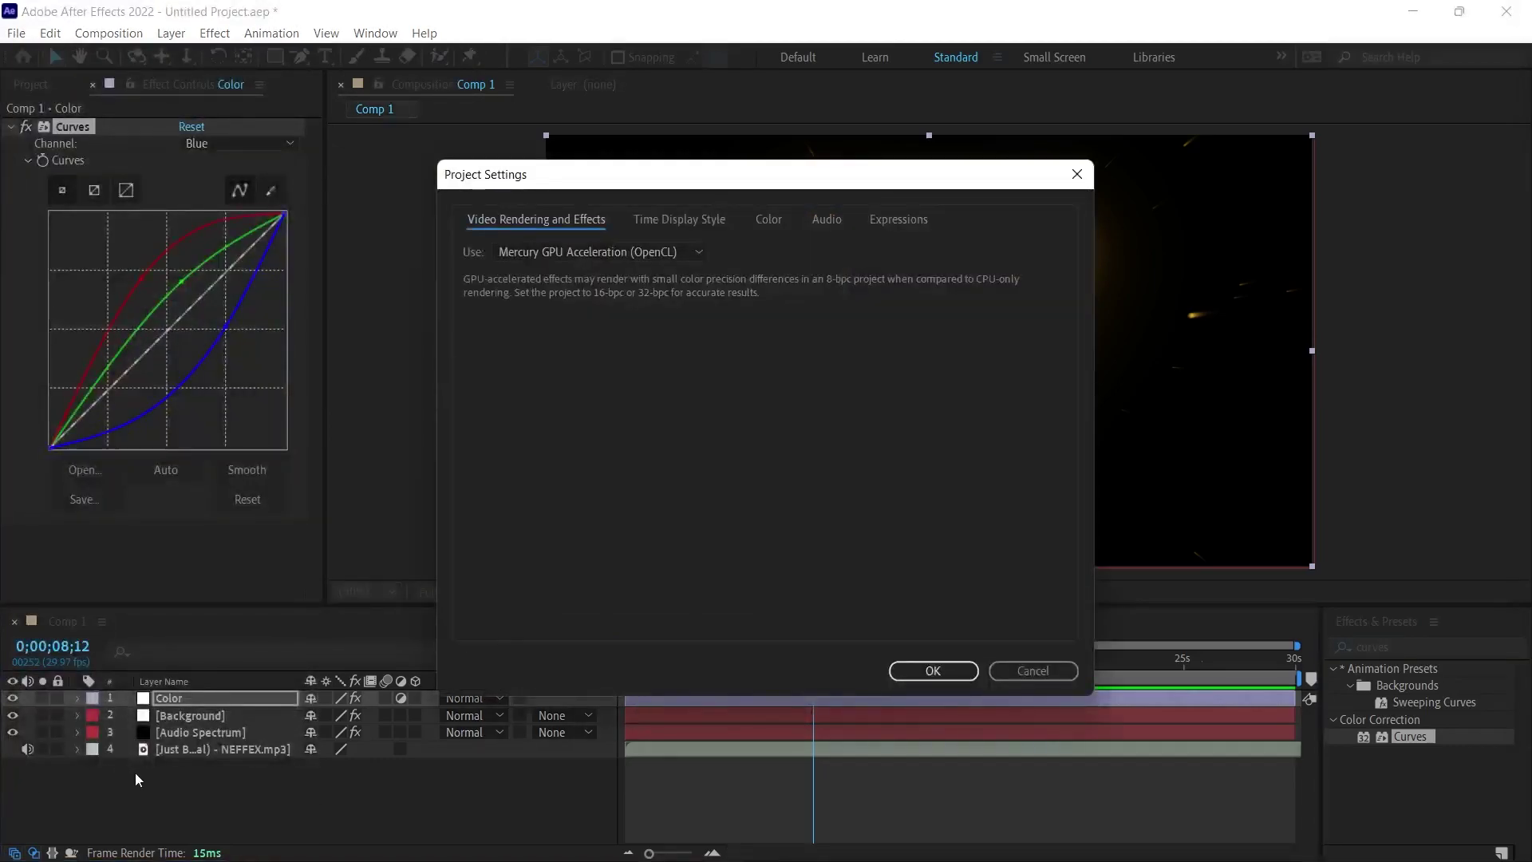
click(769, 219)
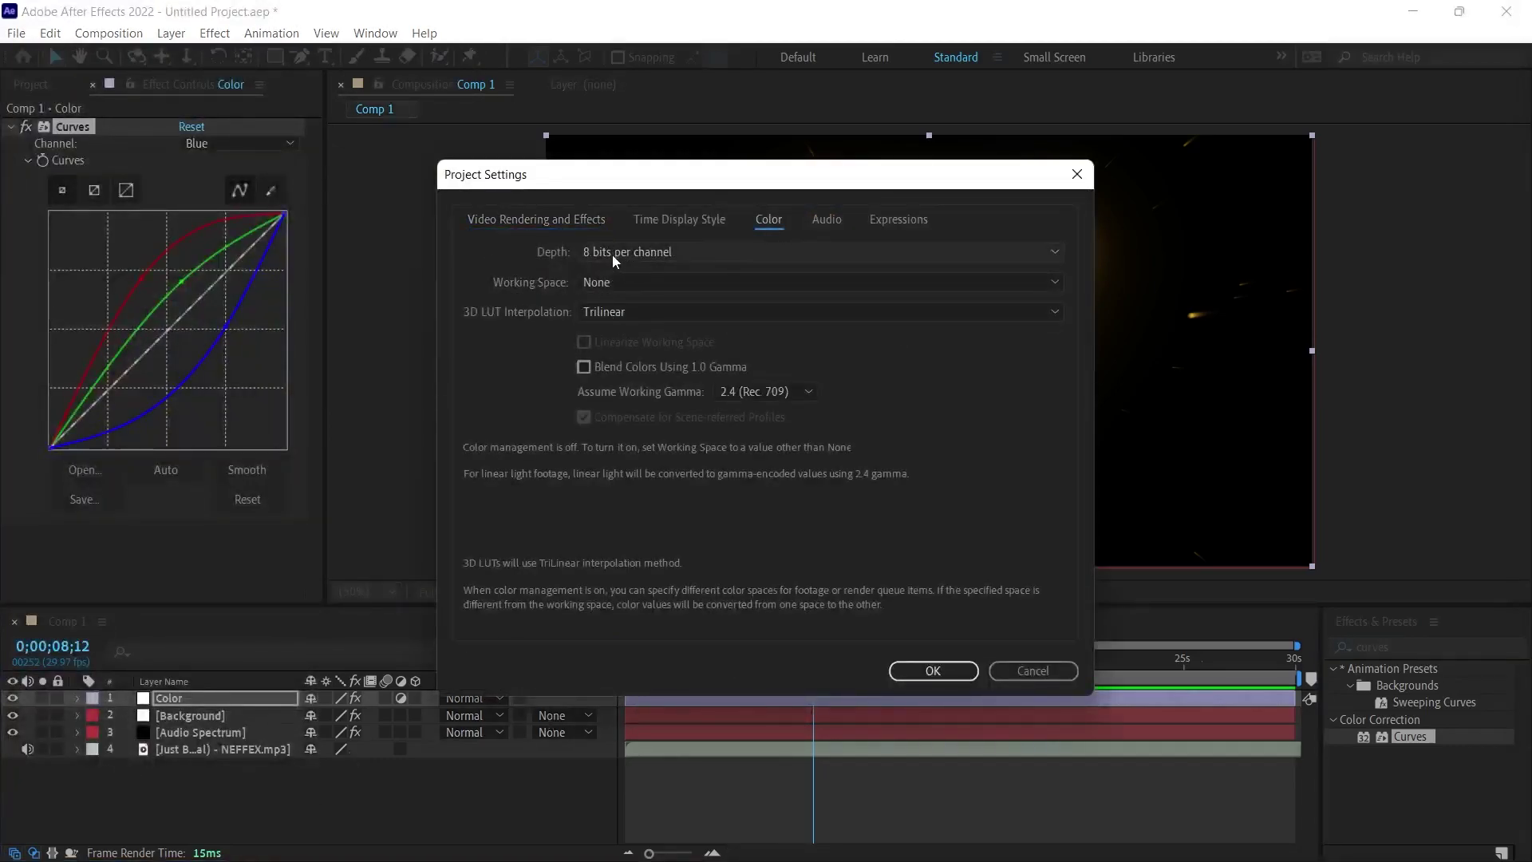
click(627, 252)
click(645, 295)
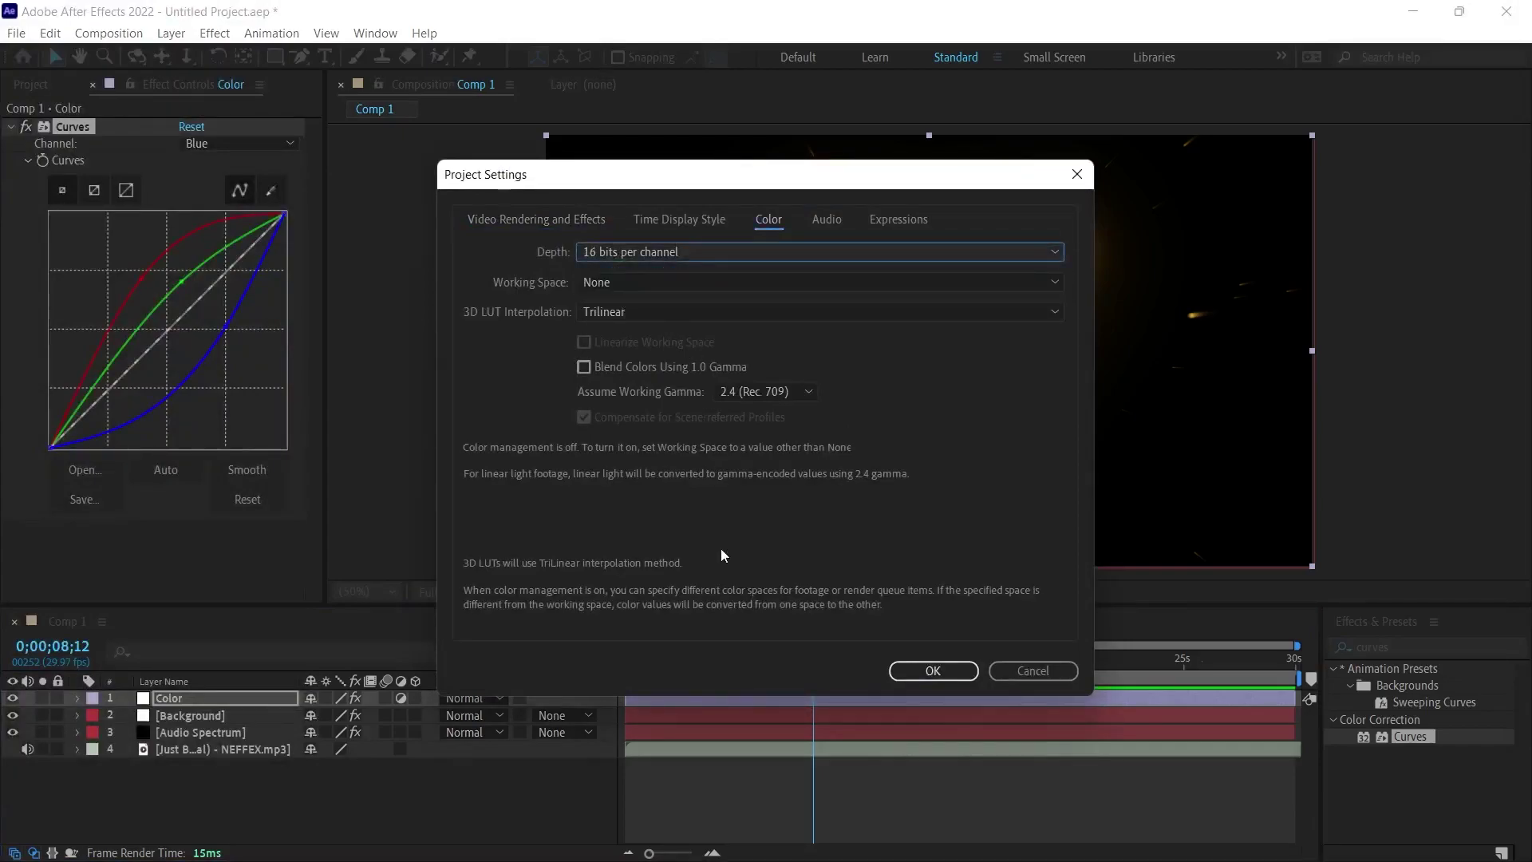
click(933, 671)
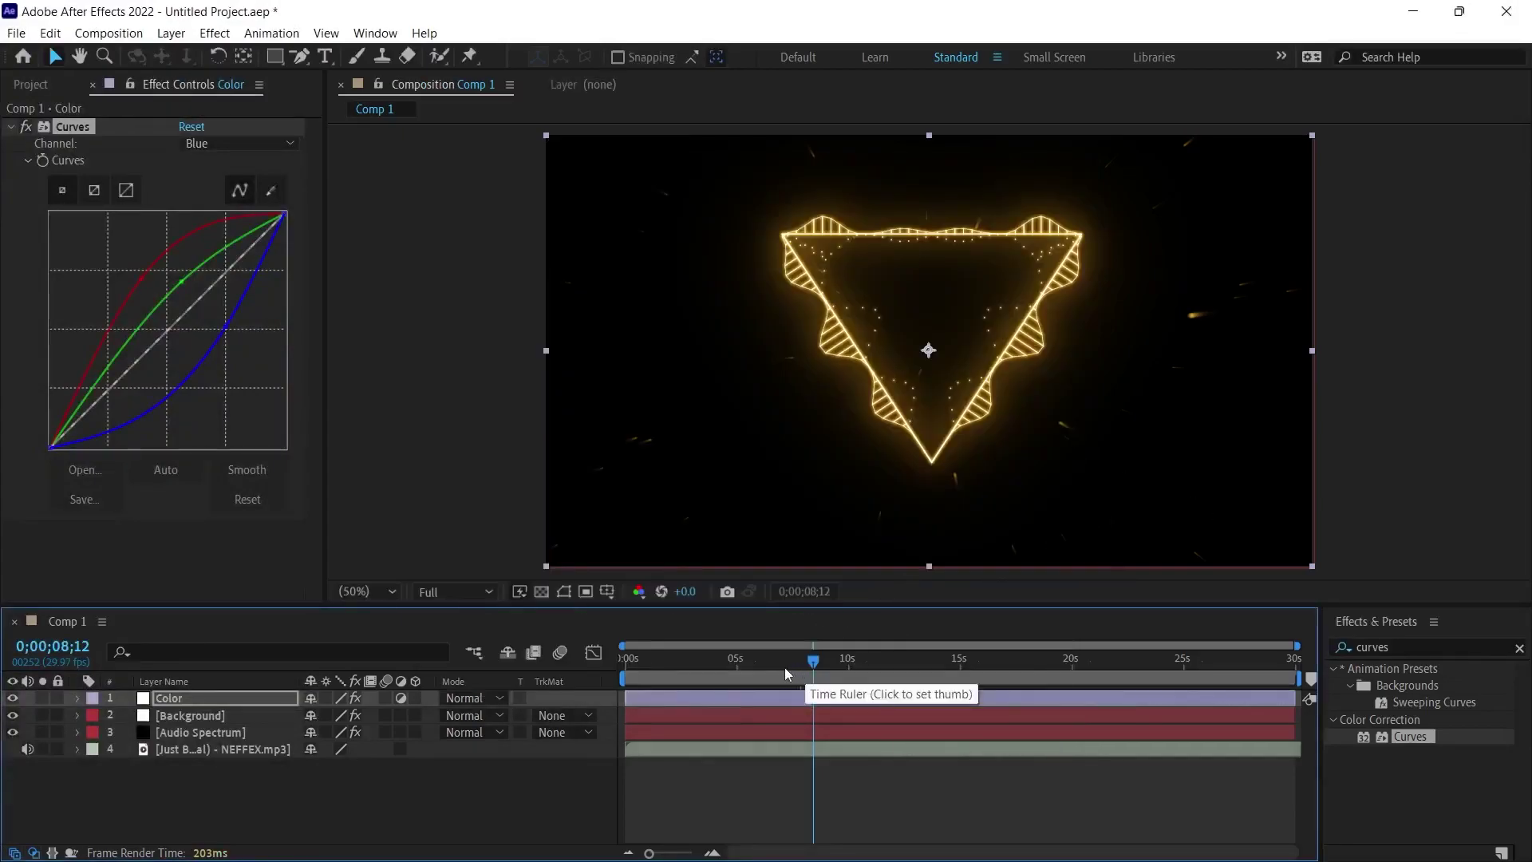
click(1520, 648)
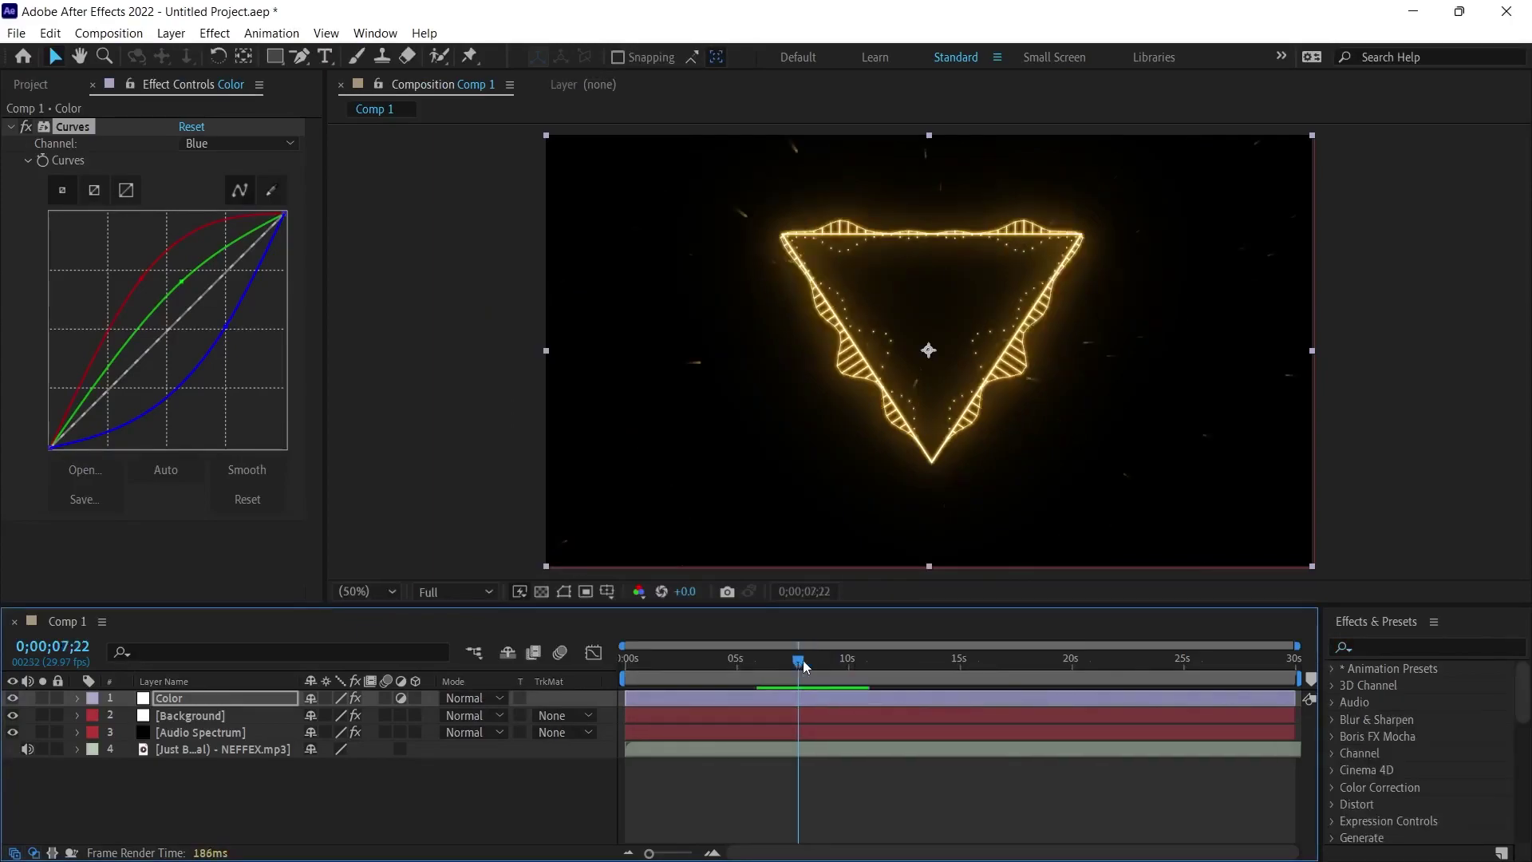
drag(813, 659, 627, 660)
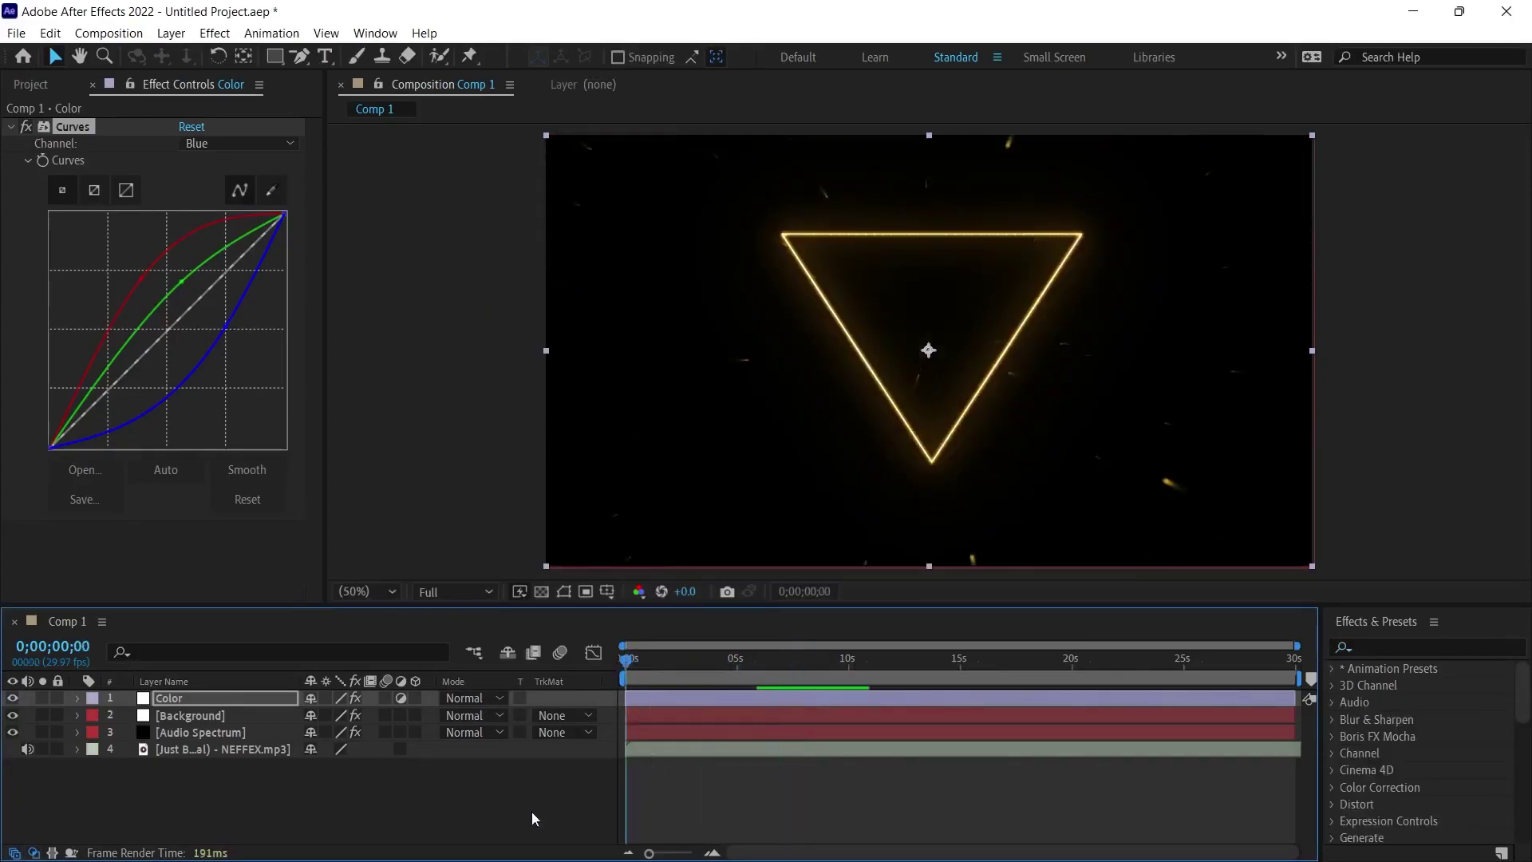
key(space)
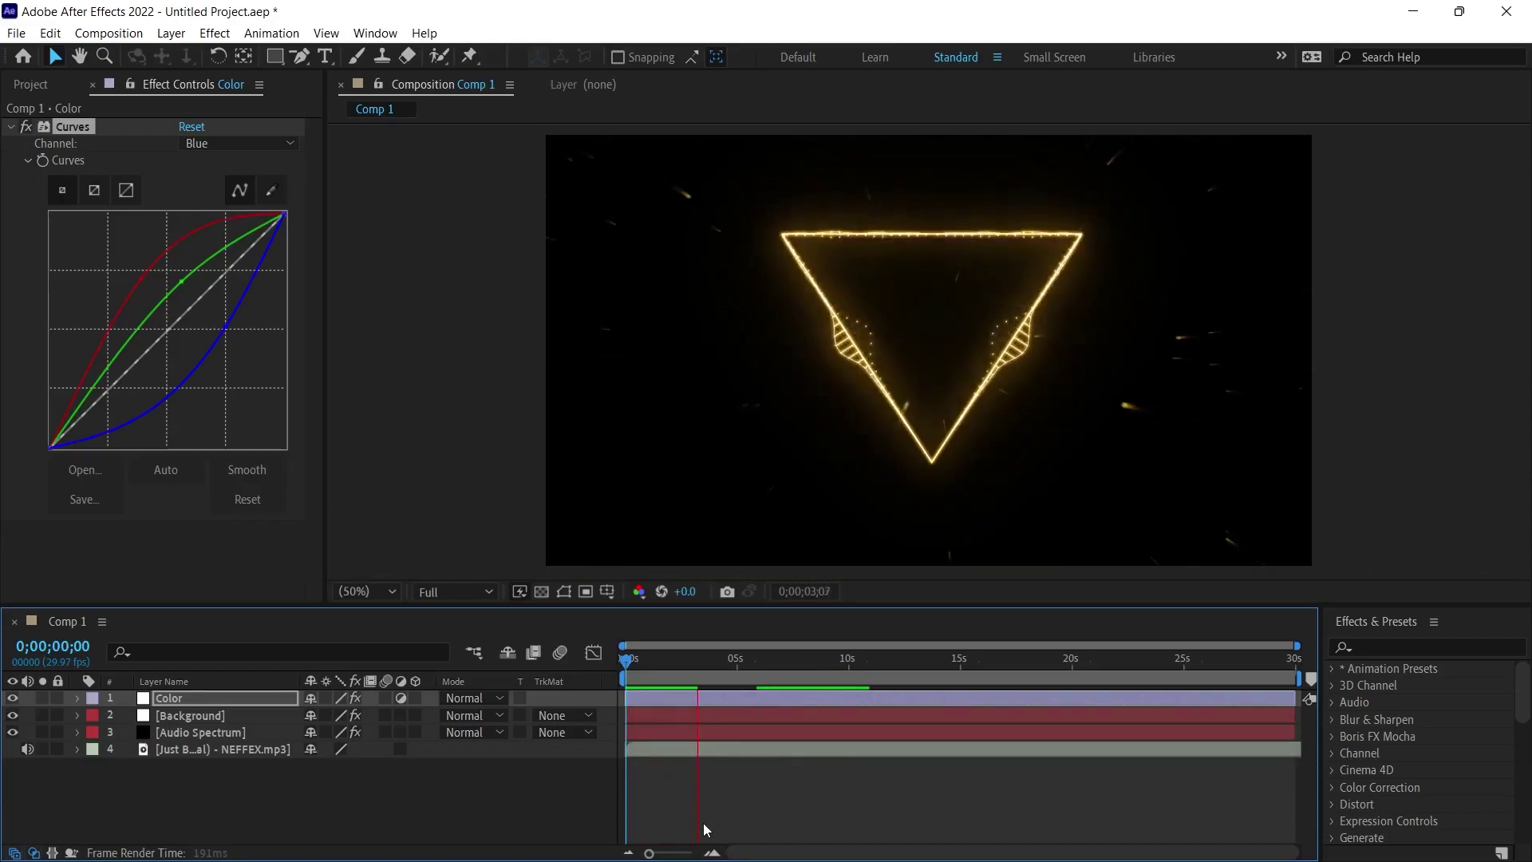
key(space)
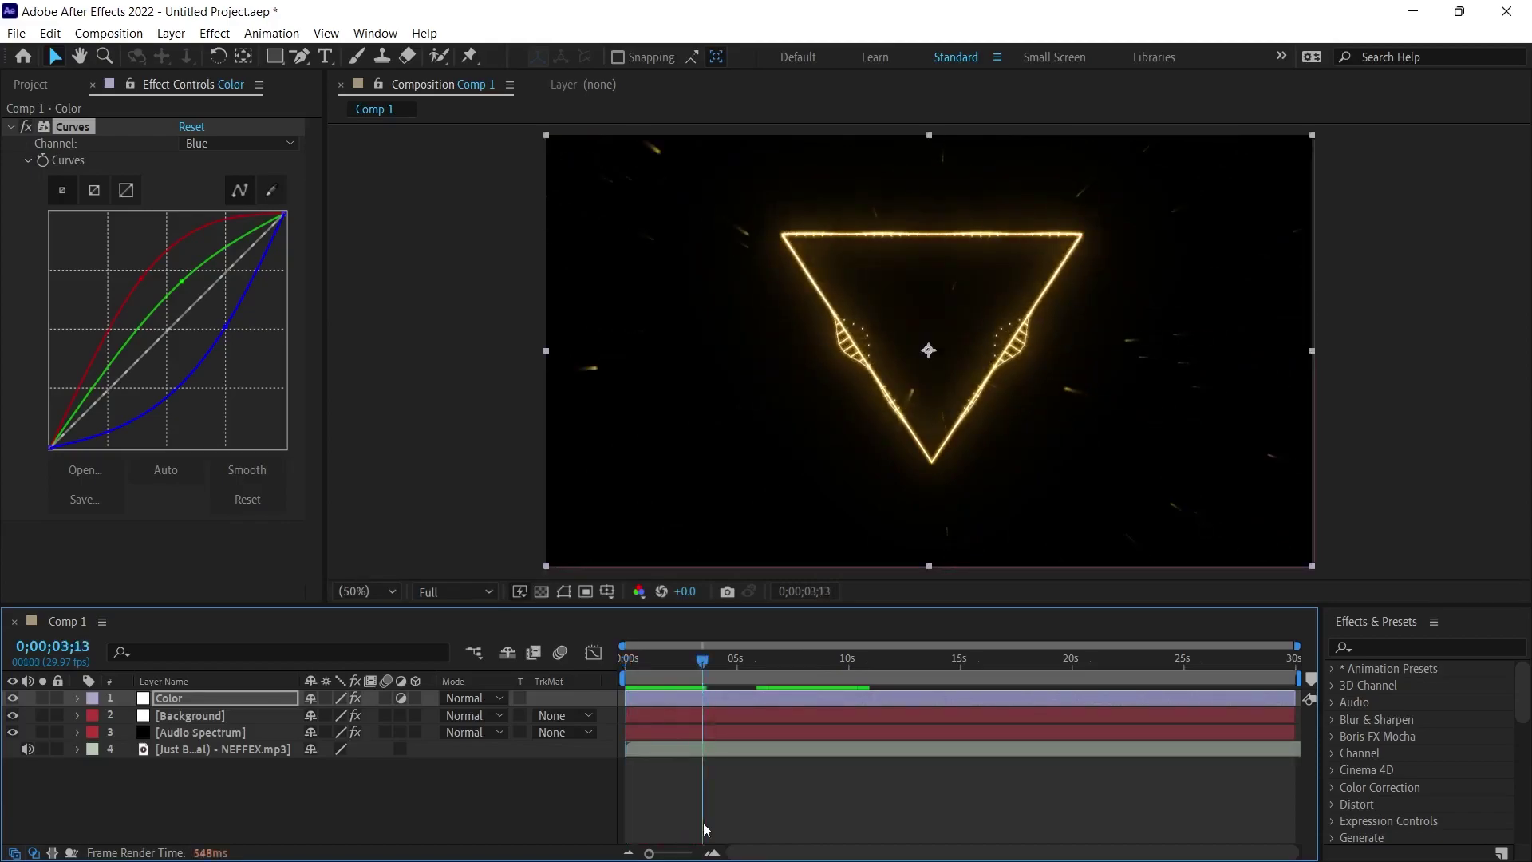